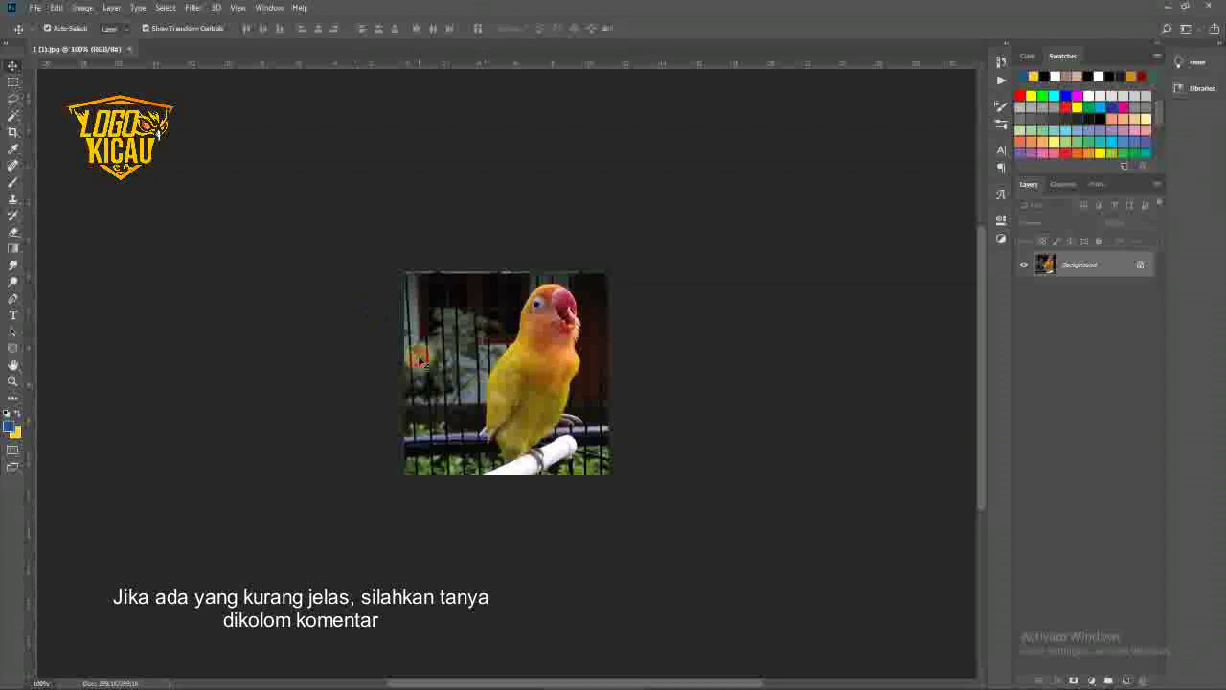
- Unlock the Background layer and save the document as 'lovebird 2022'
click(1142, 268)
key(ctrl+shift+s)
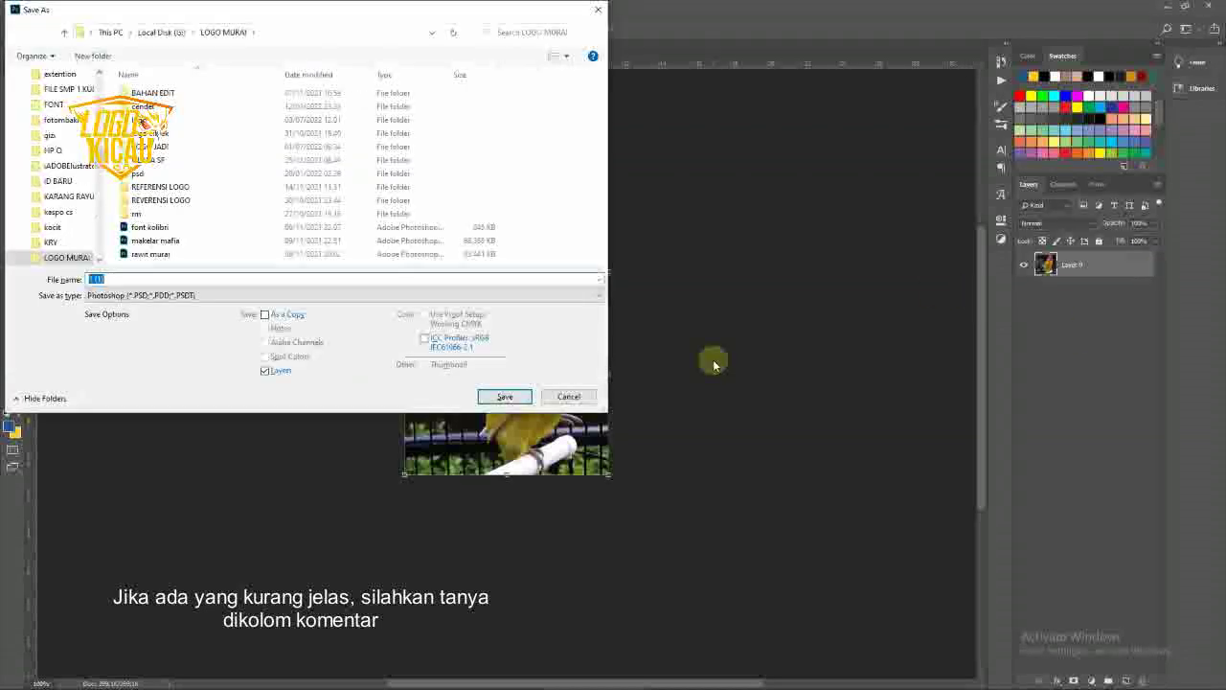
text(lovebird)
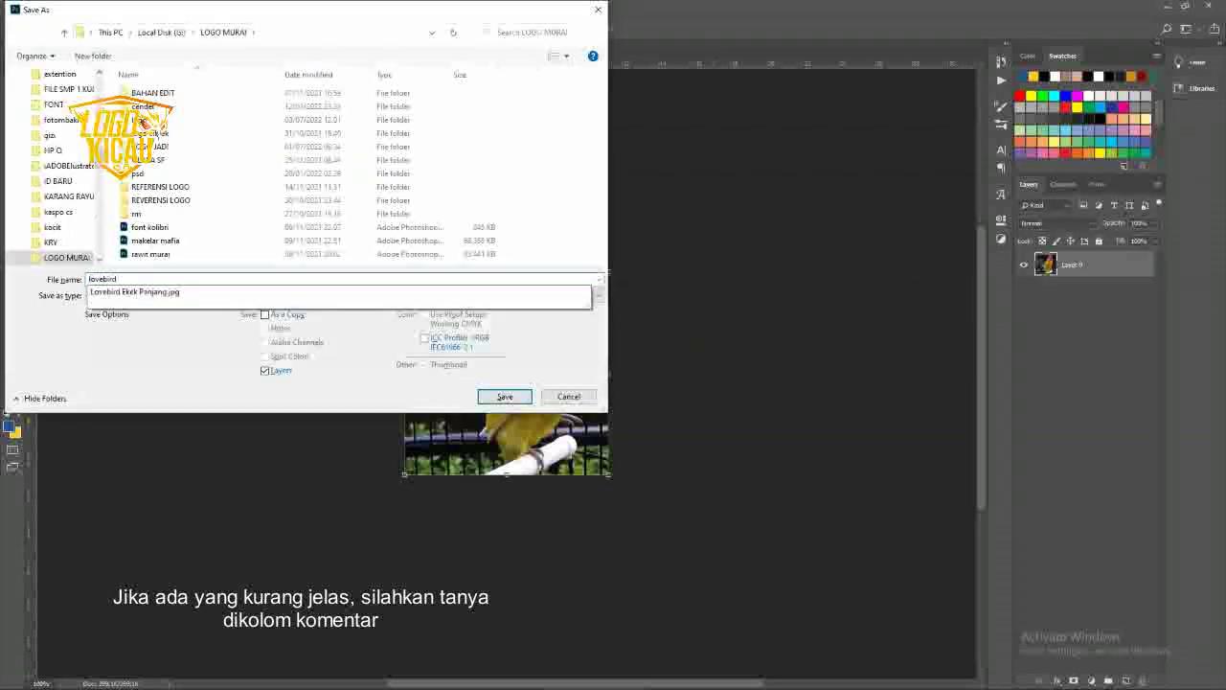
text( 2022yes)
key(Return)
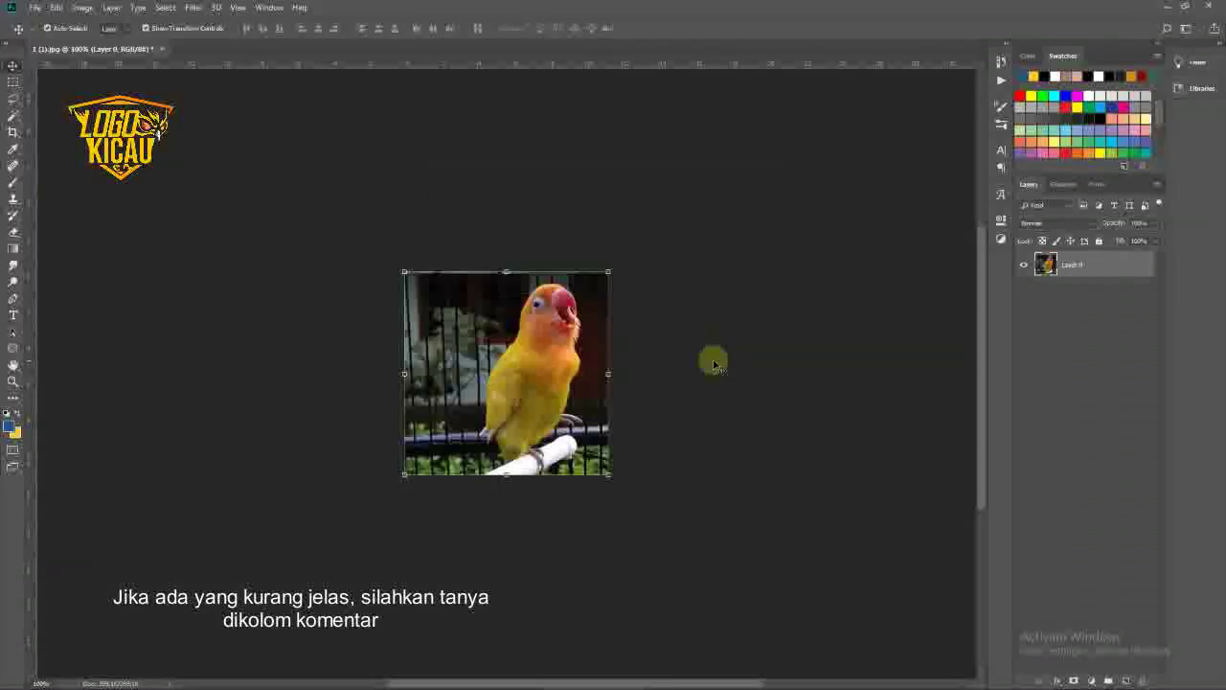
- Resize the image to 30 cm wide
click(83, 7)
click(115, 103)
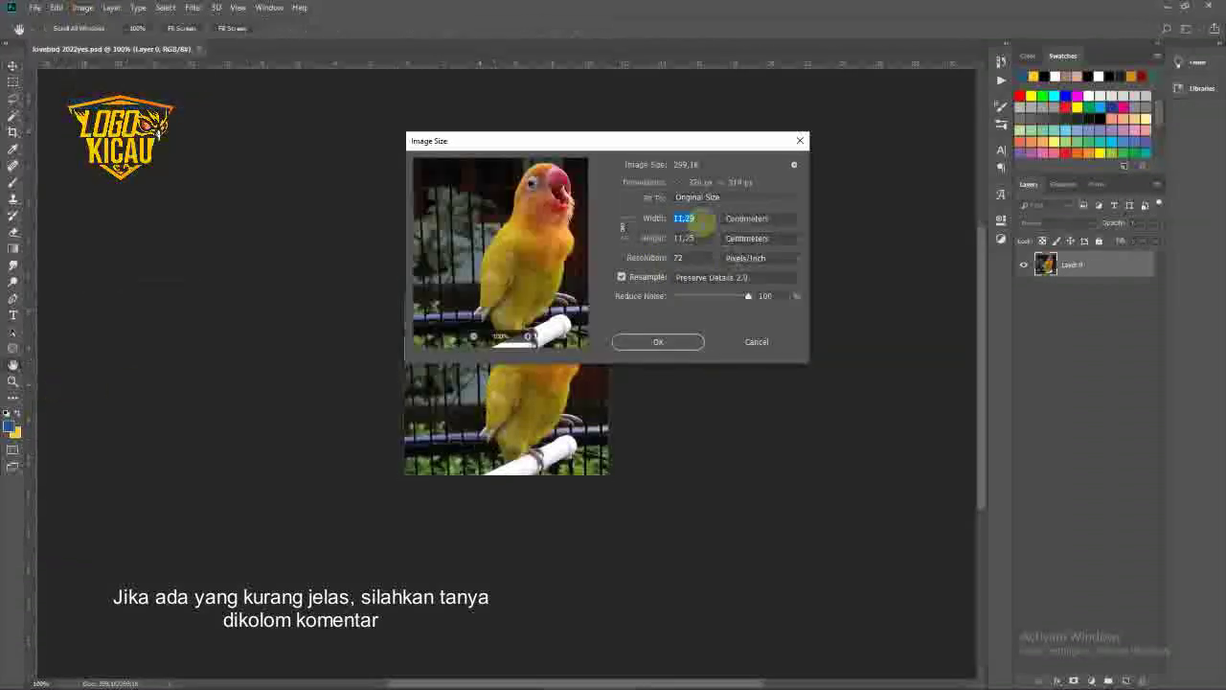
text(30)
click(658, 341)
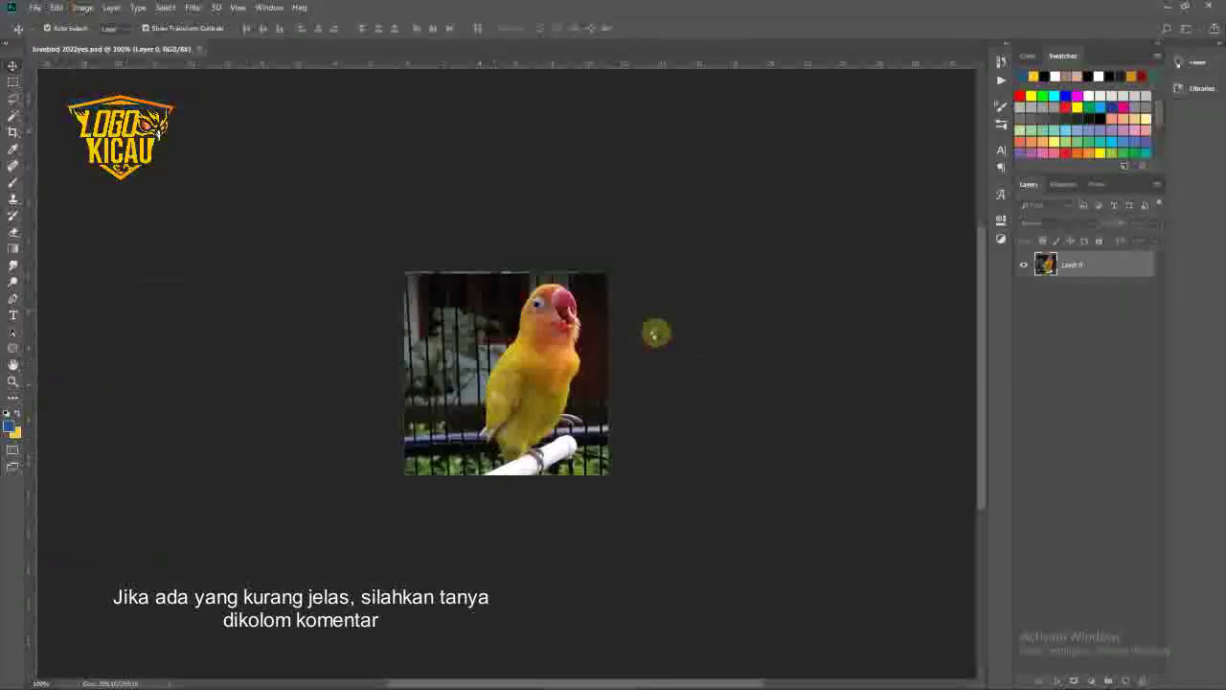
- Set the foreground colour to black and put the Pen tool in Shape mode
scroll(613, 432, down, 3)
click(8, 426)
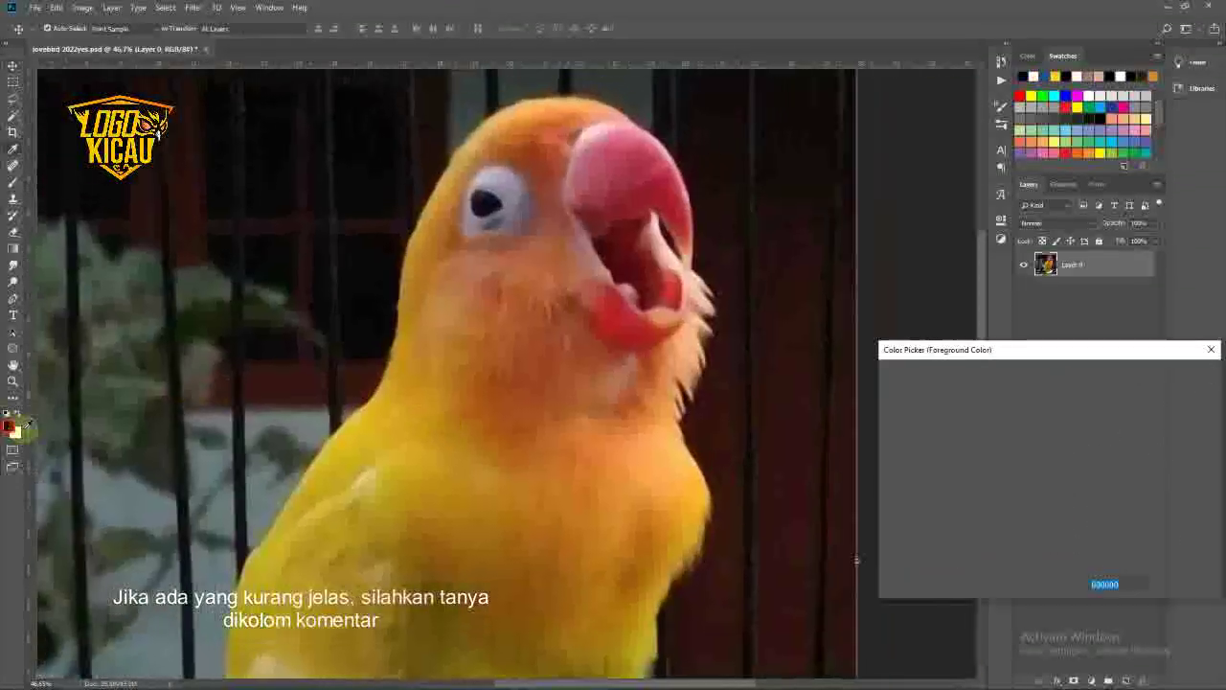
click(1163, 376)
scroll(424, 350, up, 1)
click(14, 299)
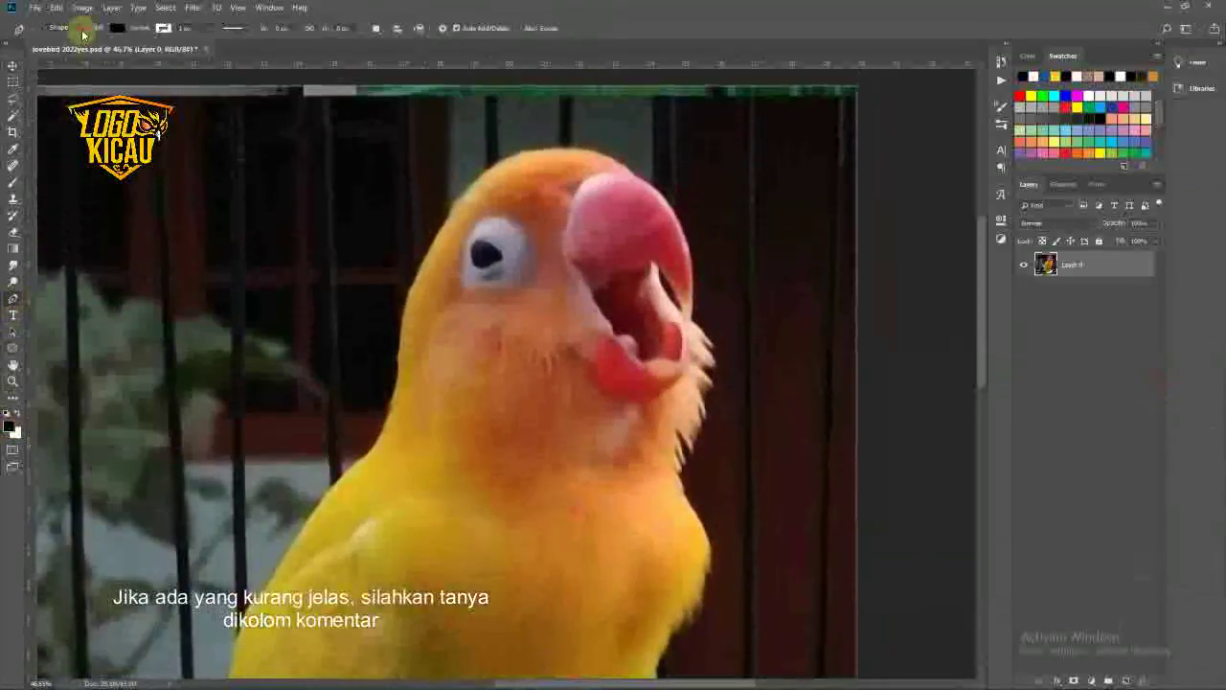
click(59, 27)
- Start the head outline with curved anchors along the beak and throat
scroll(498, 338, up, 1)
scroll(623, 221, up, 2)
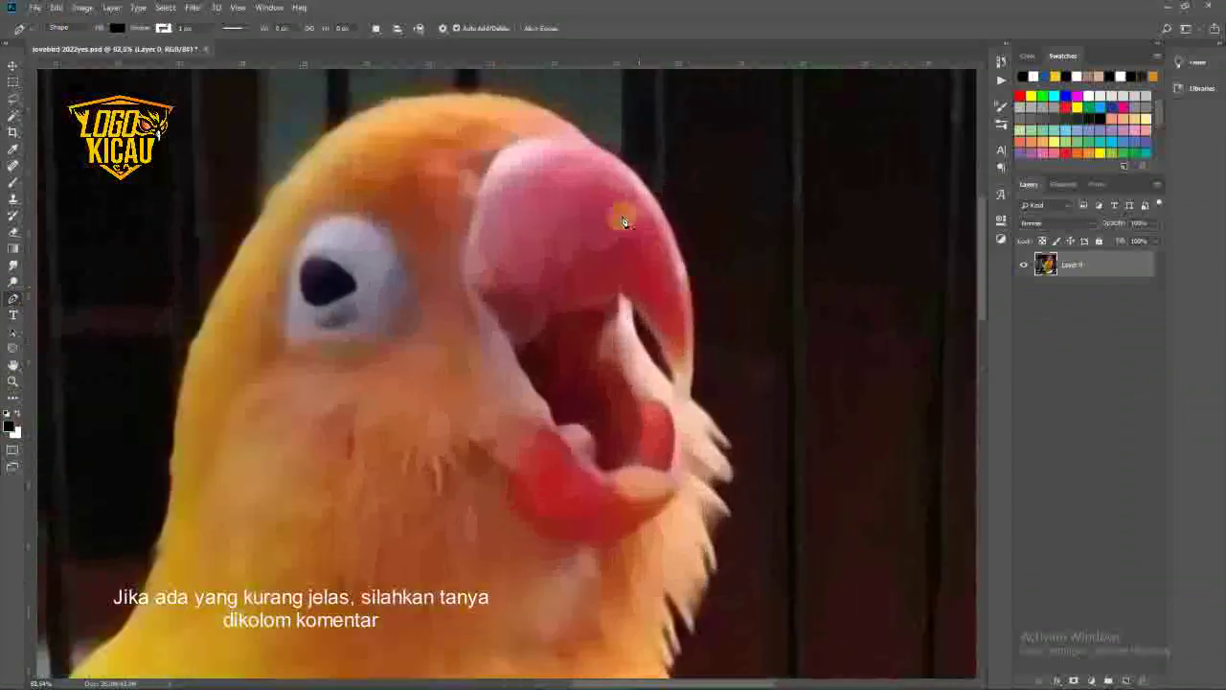
scroll(555, 172, down, 1)
click(603, 170)
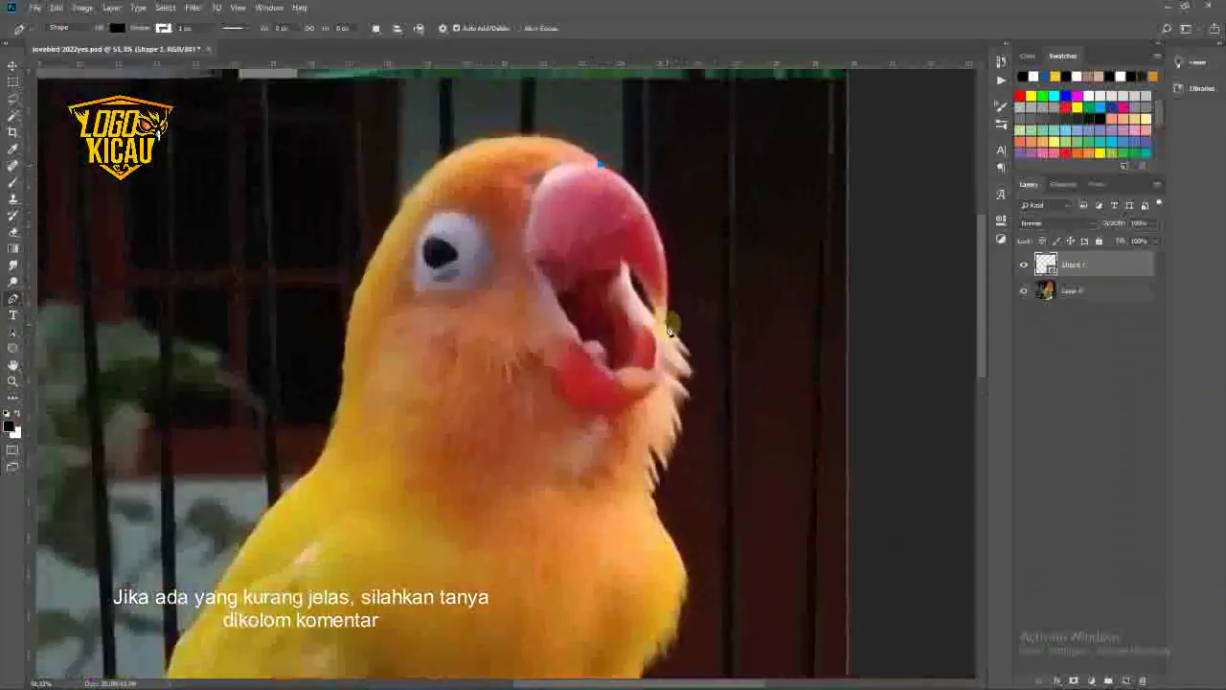
drag(666, 331, 684, 192)
scroll(668, 338, up, 1)
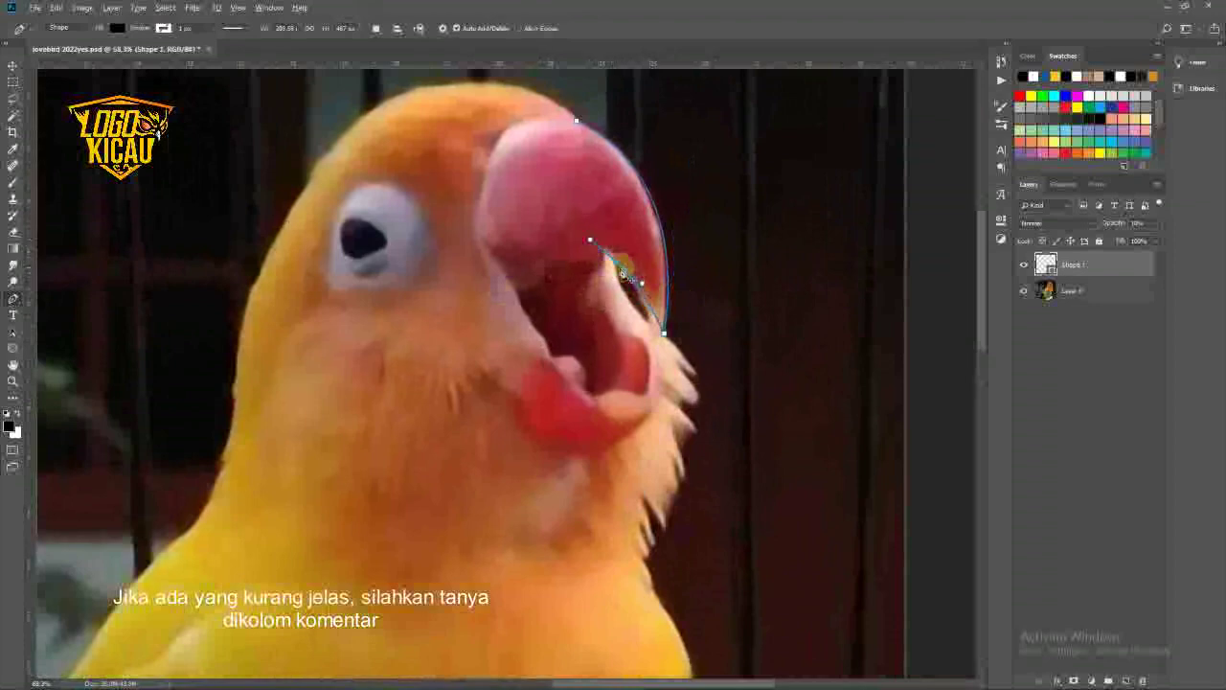
drag(663, 347, 731, 386)
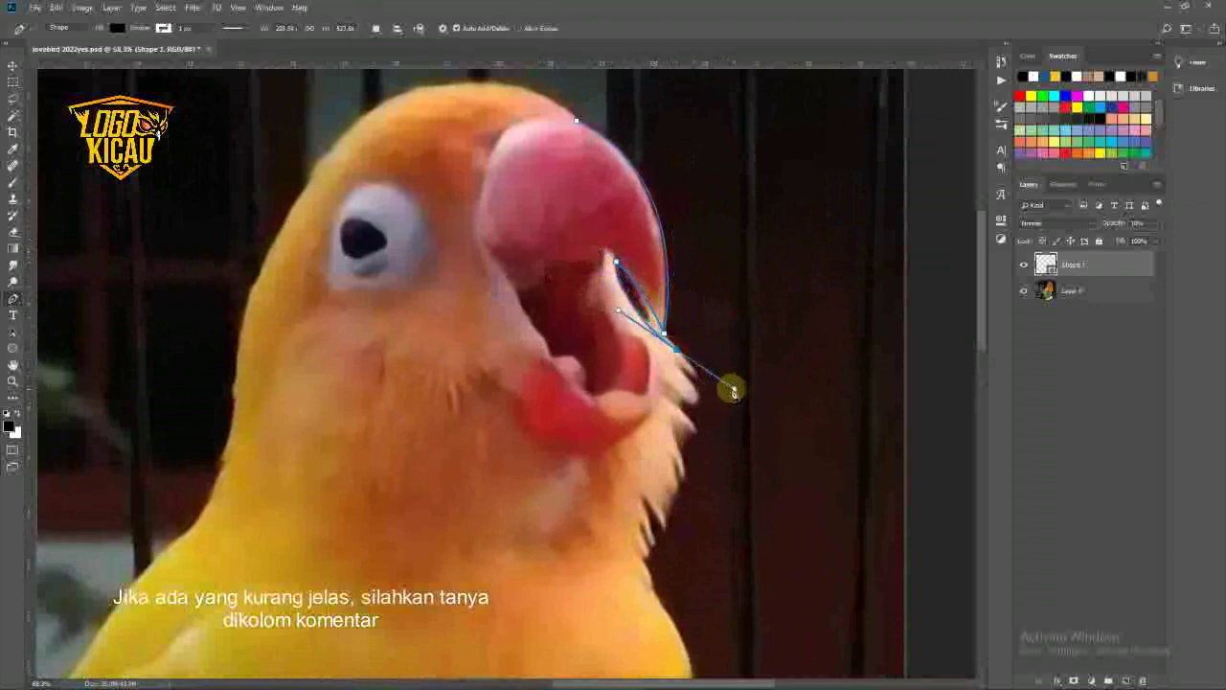
scroll(731, 386, up, 1)
scroll(687, 388, down, 2)
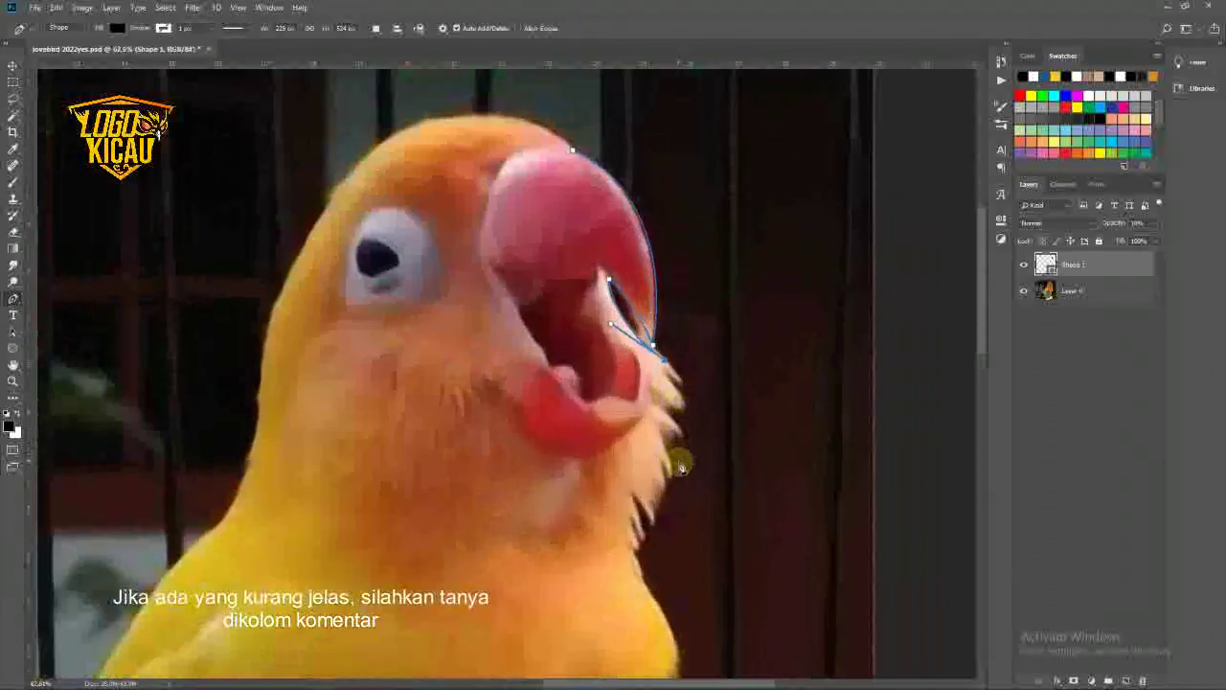
drag(679, 460, 725, 316)
scroll(682, 466, up, 1)
drag(681, 431, 626, 475)
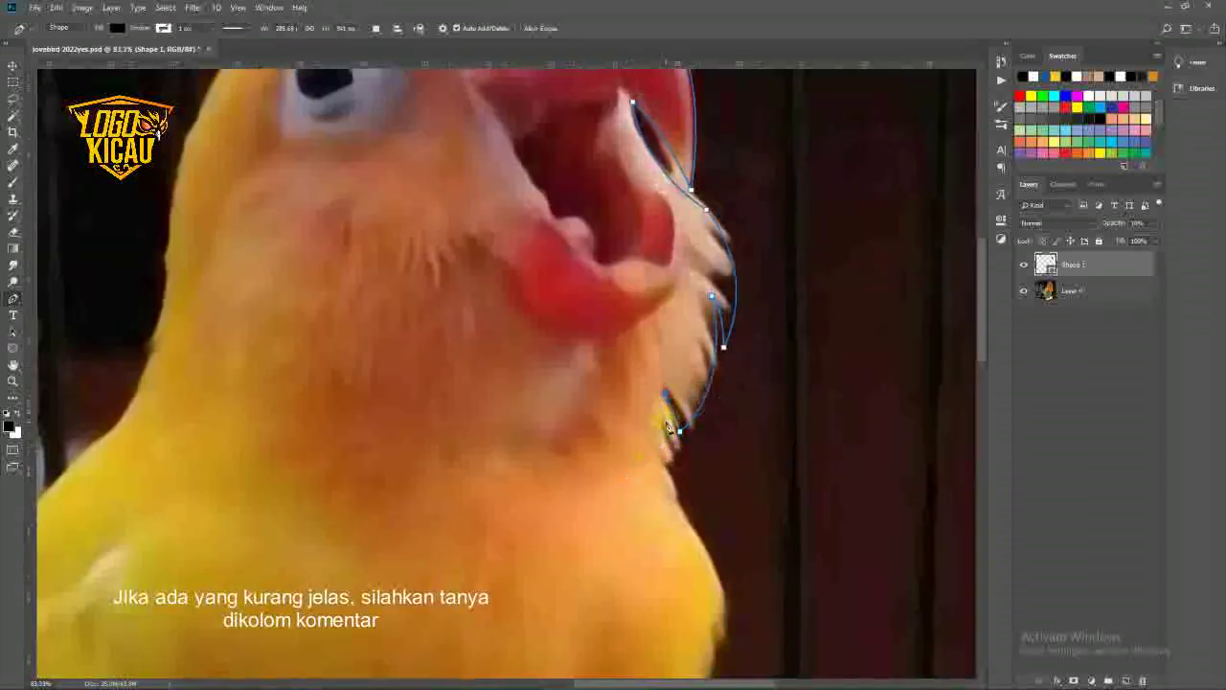
- Continue the outline down the neck and across the chest
scroll(668, 428, down, 2)
scroll(667, 428, up, 3)
scroll(660, 465, down, 2)
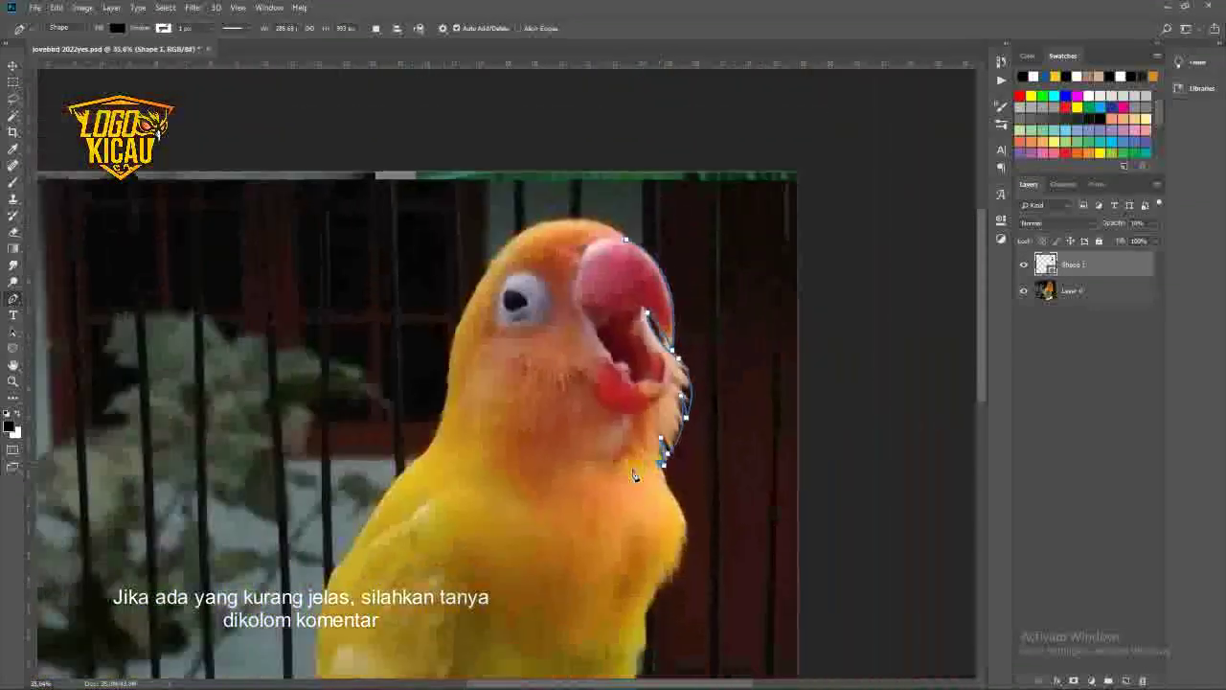
scroll(635, 465, down, 1)
scroll(649, 470, up, 2)
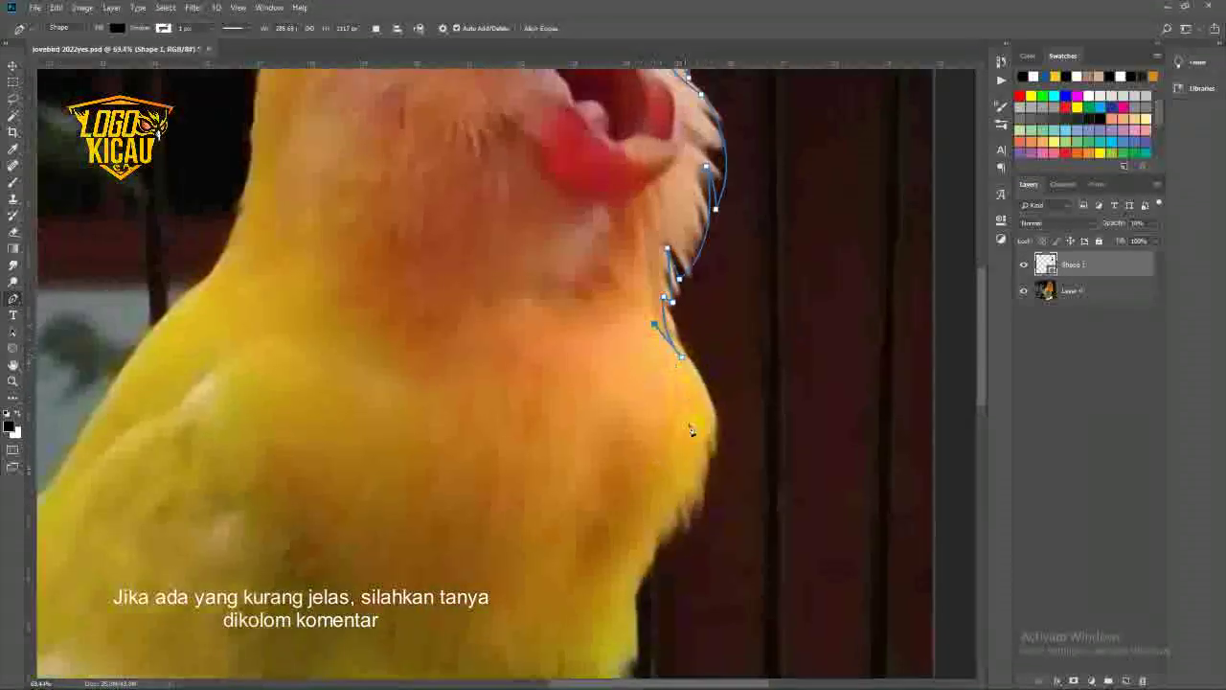
drag(627, 505, 553, 555)
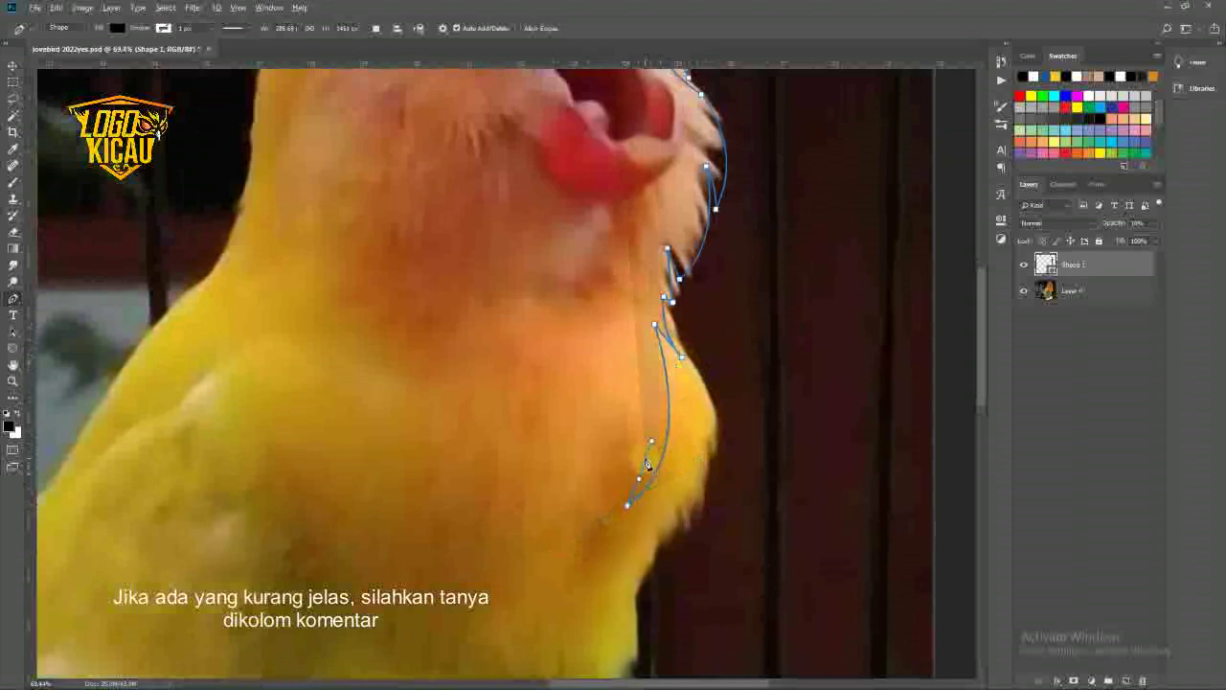
scroll(647, 466, down, 2)
scroll(452, 430, up, 1)
click(448, 428)
click(411, 425)
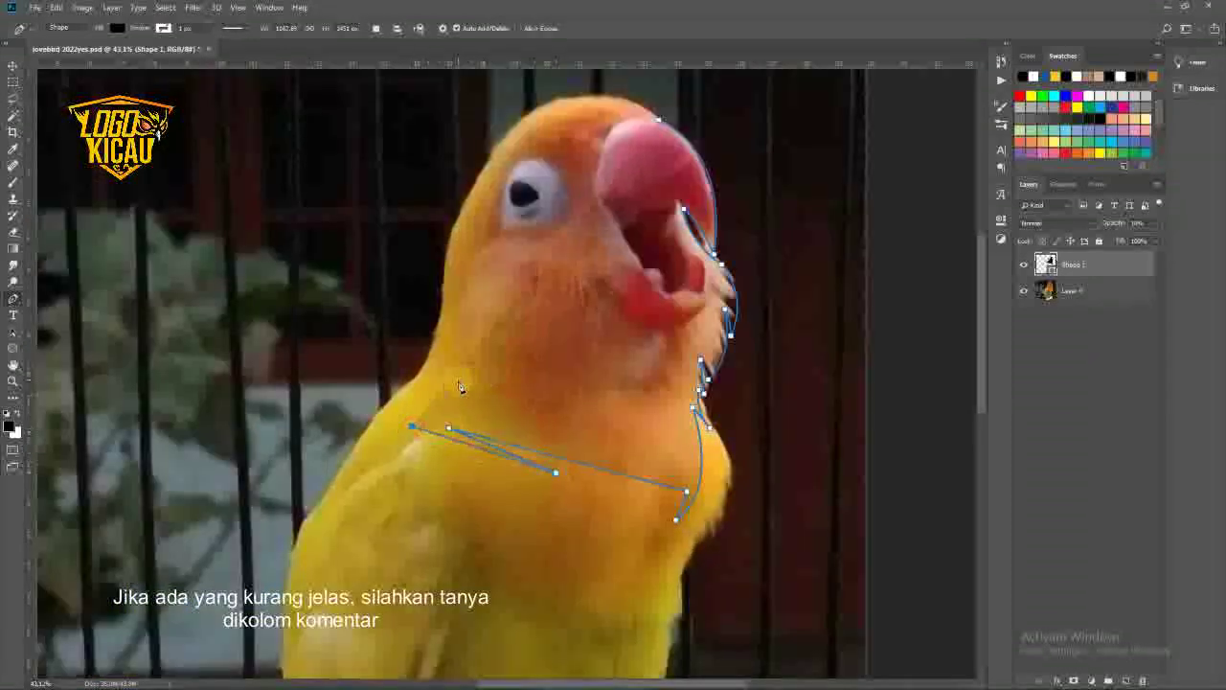
click(378, 417)
- Trace up the bird's left neck and over the head to finish Shape 1
scroll(393, 378, up, 1)
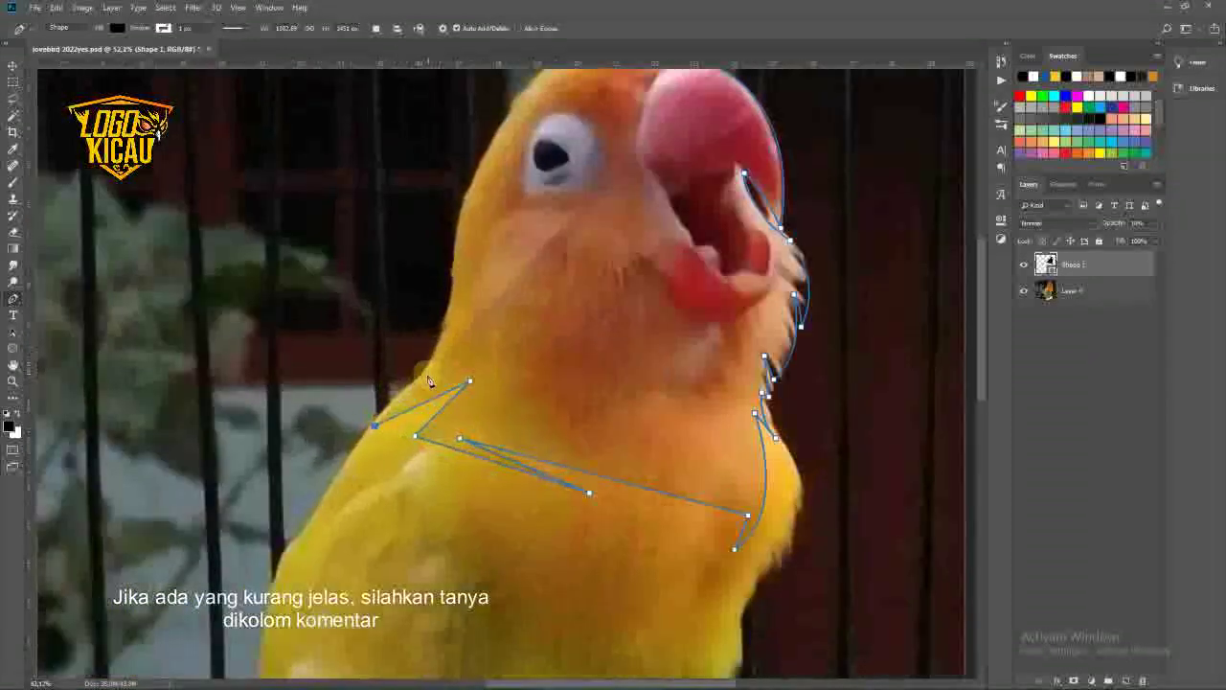
click(437, 329)
click(457, 277)
click(459, 231)
drag(491, 203, 423, 319)
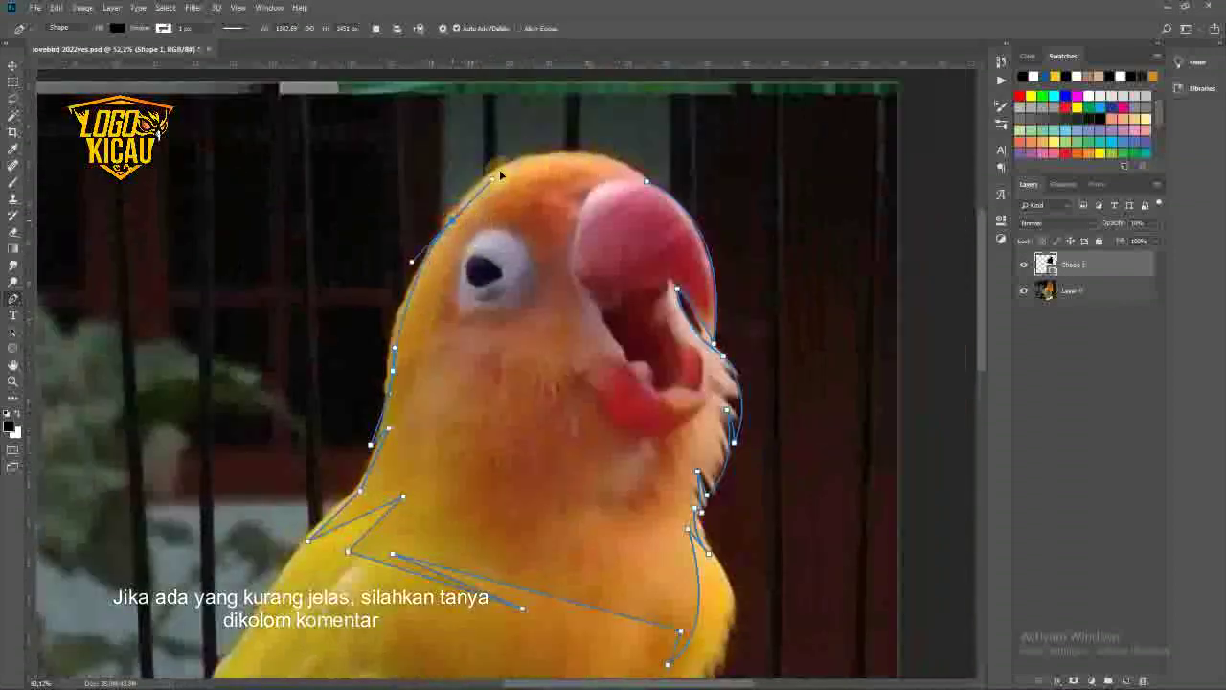
scroll(499, 170, up, 1)
drag(526, 196, 642, 192)
alt+click(528, 196)
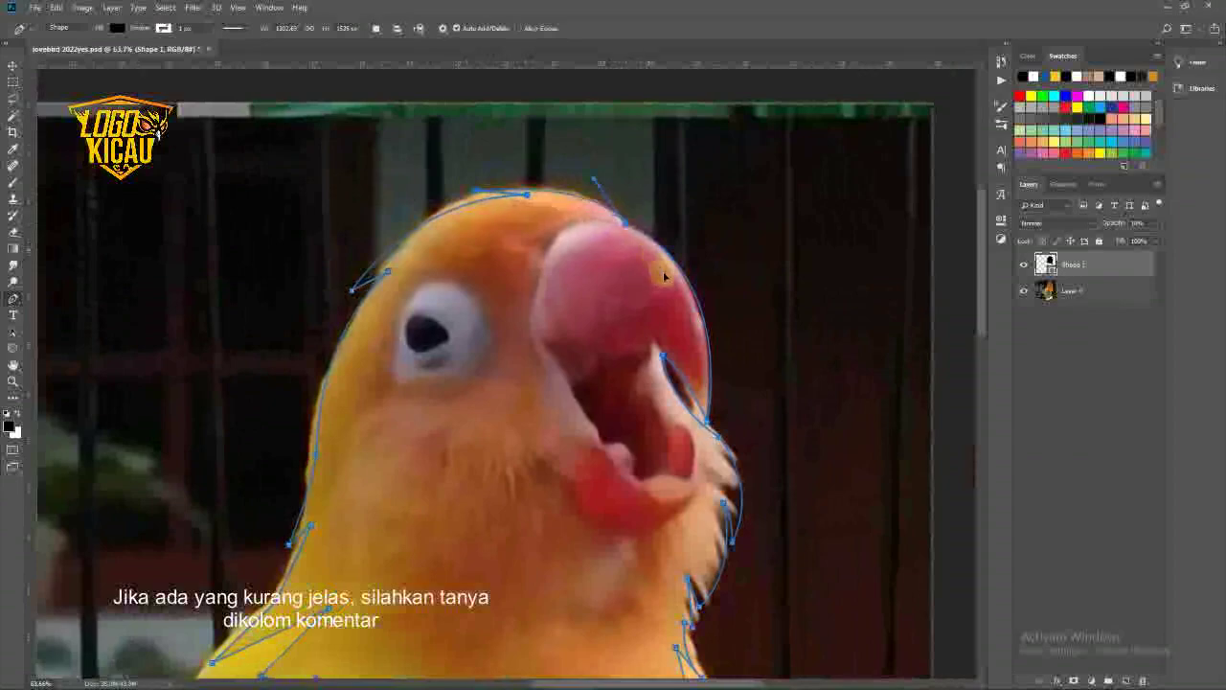
scroll(874, 487, down, 5)
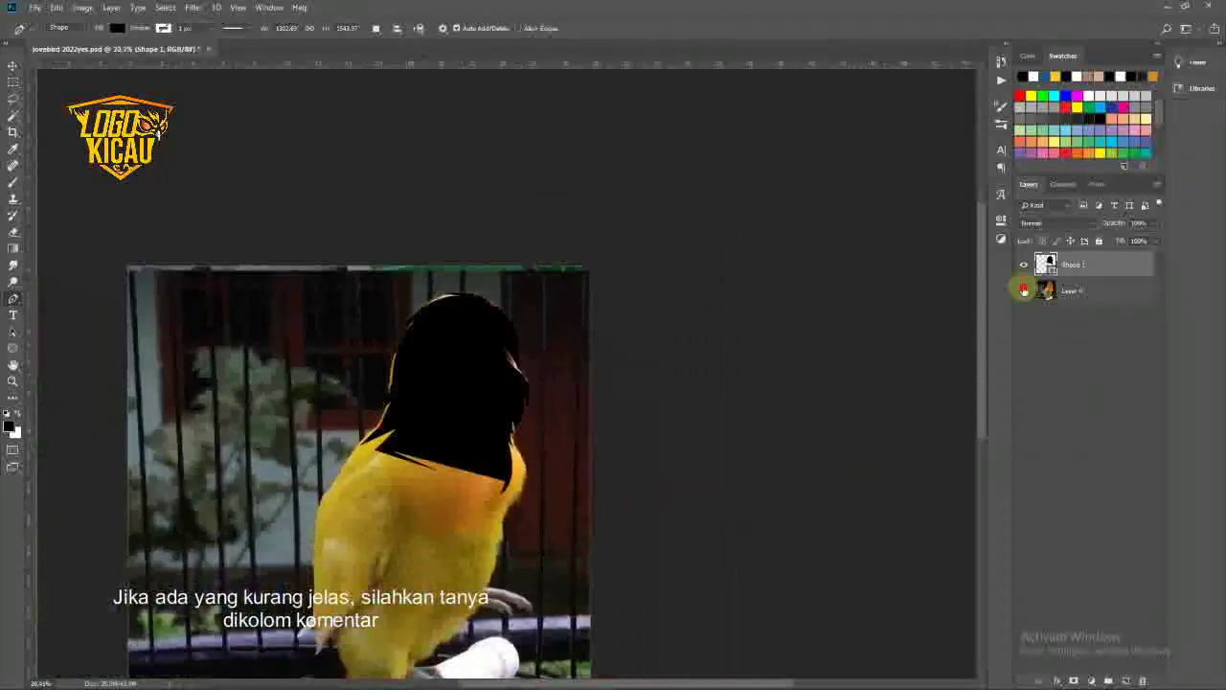
- Toggle the photo and head-shape visibility to compare the silhouette with the bird
click(1023, 290)
click(1023, 290)
click(1023, 264)
scroll(496, 365, up, 4)
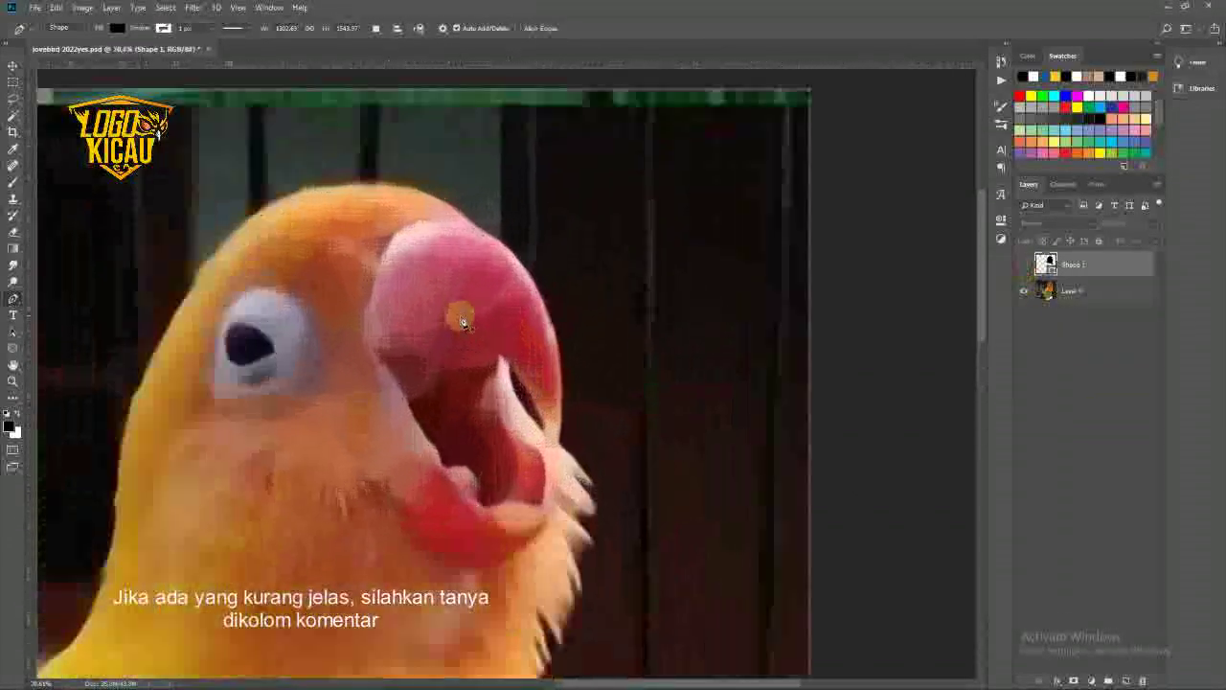
scroll(459, 315, up, 1)
scroll(329, 332, up, 1)
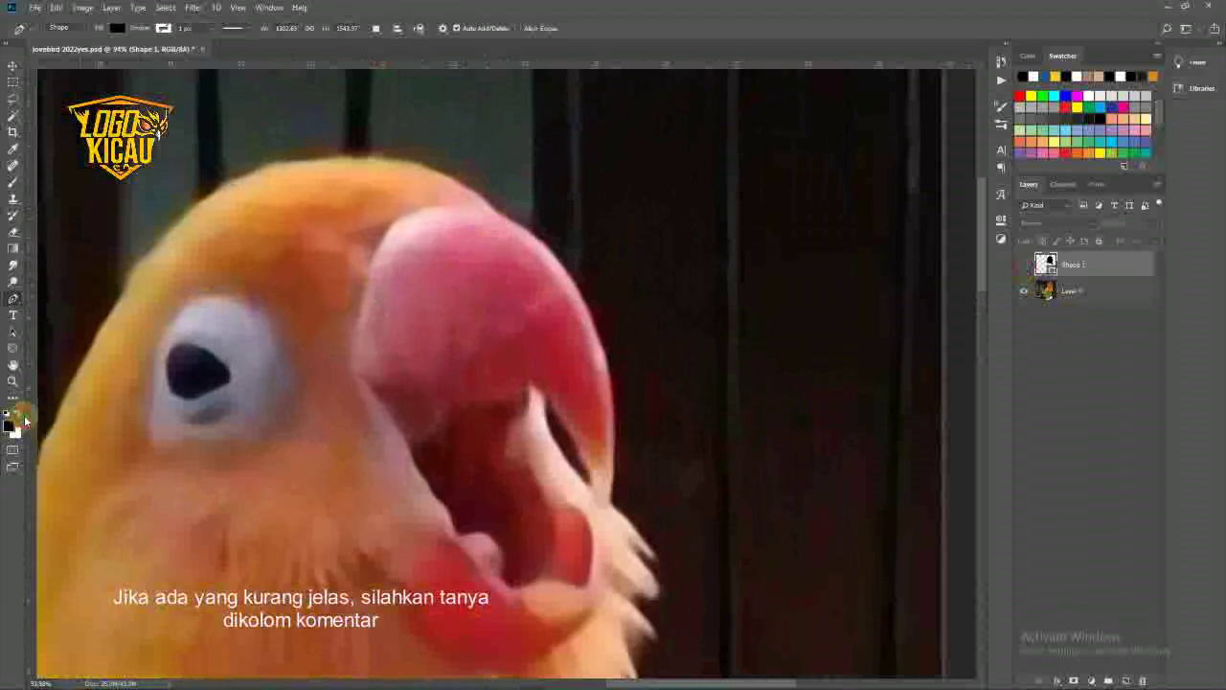
- Make white the foreground colour and view the black head shape alone
click(19, 414)
scroll(417, 434, down, 3)
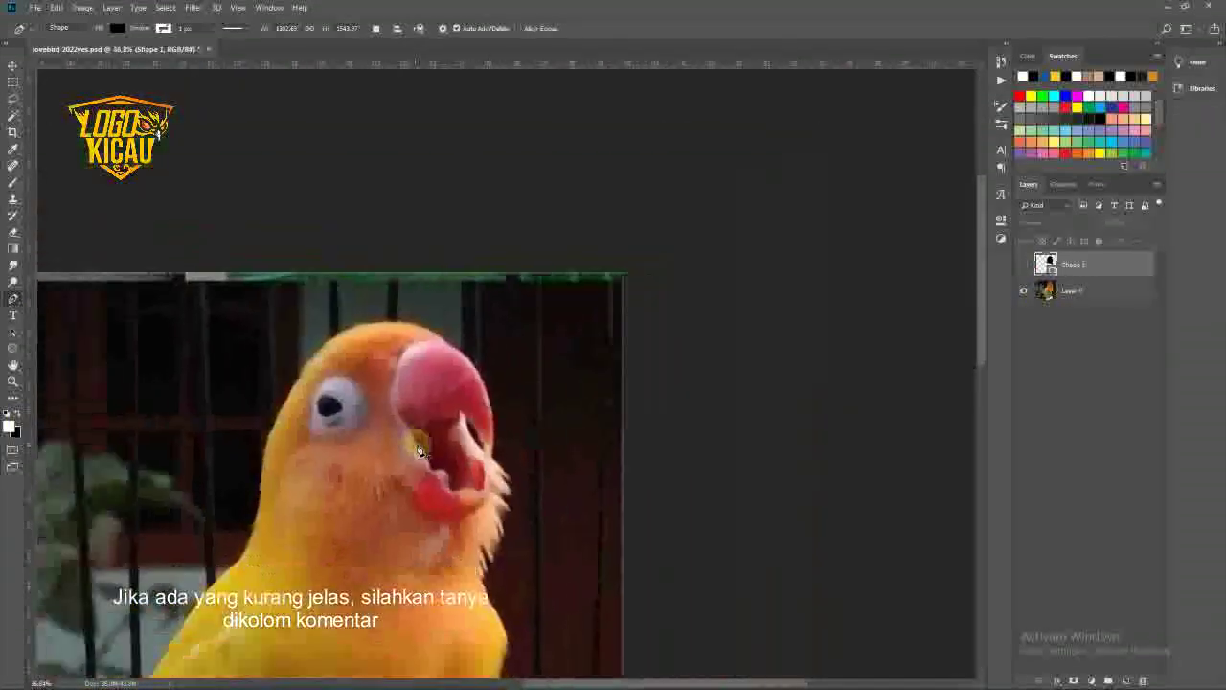
scroll(451, 437, up, 2)
scroll(430, 389, up, 1)
click(1023, 264)
click(1023, 290)
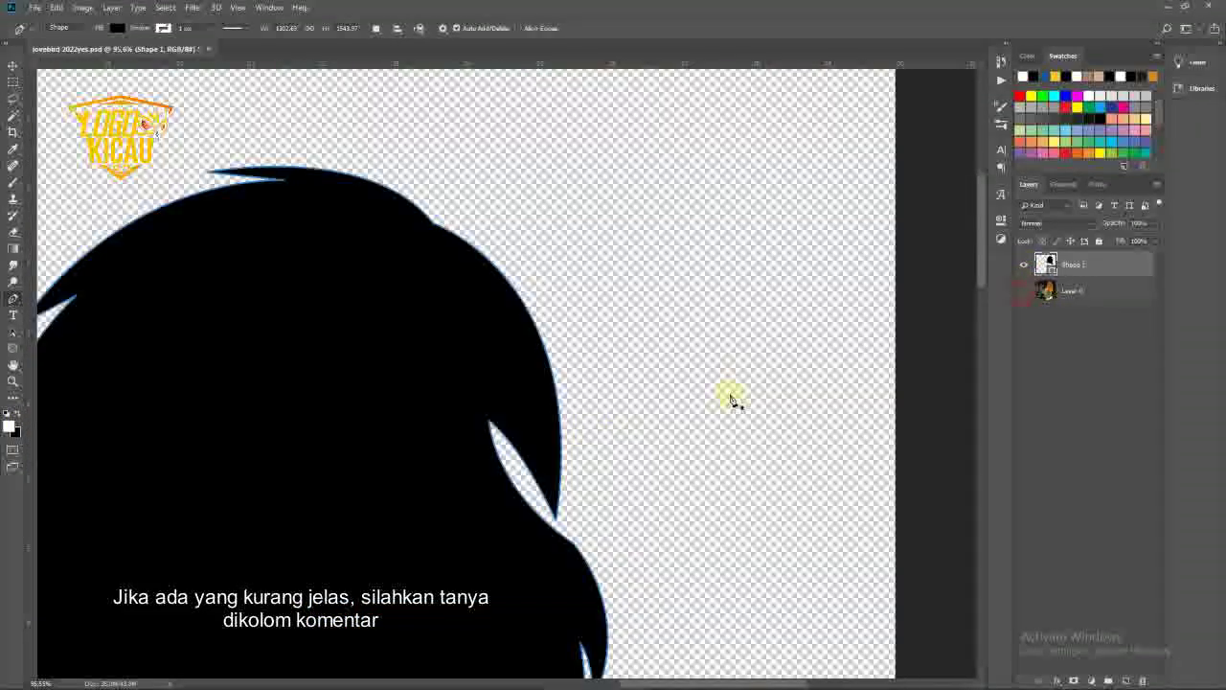
- Place Shape 2's first anchor on the beak, showing the photo instead of the head shape
click(548, 476)
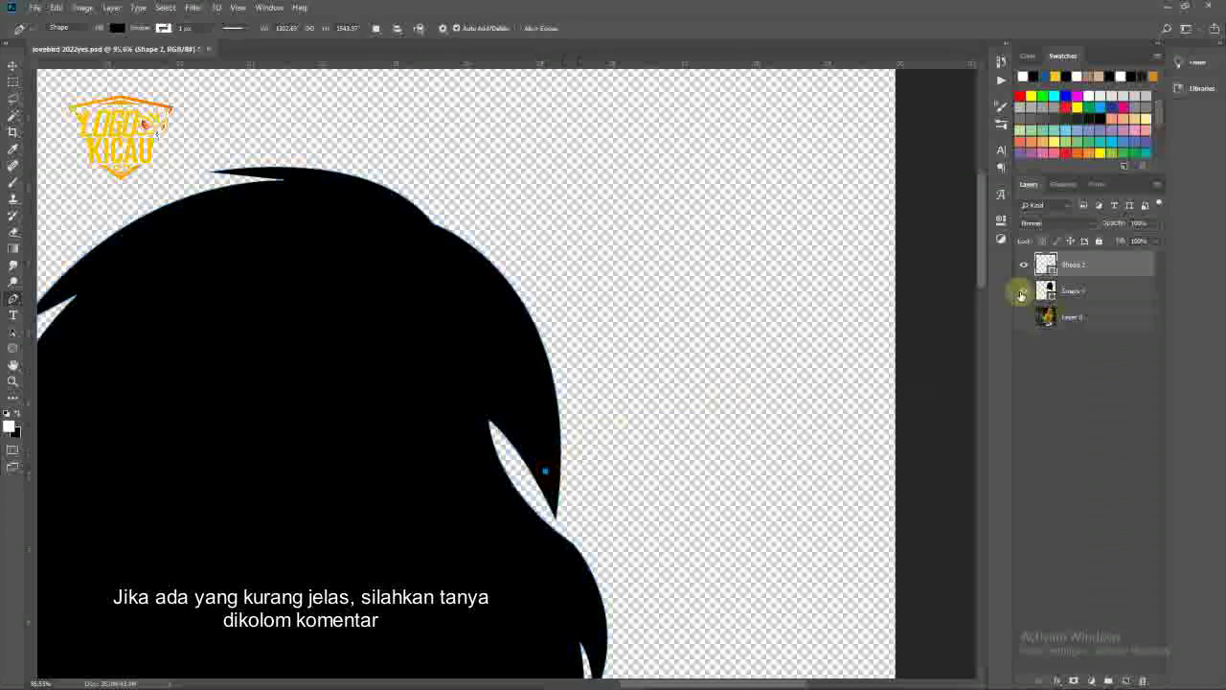
click(1023, 290)
click(1023, 317)
scroll(472, 436, up, 2)
- Continue Shape 2 with anchors around the lower beak, viewing shapes on transparency
mouse_move(462, 356)
mouse_down()
mouse_move(430, 356)
mouse_move(473, 337)
mouse_up()
alt+click(476, 366)
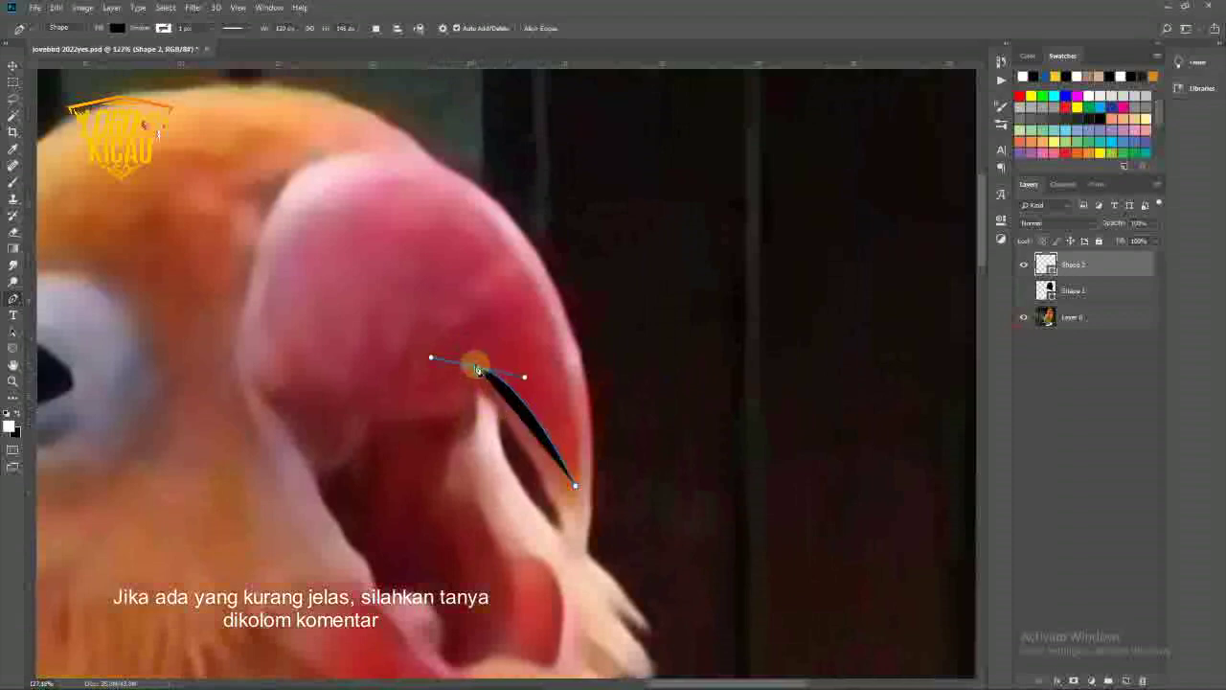
click(1023, 290)
click(1024, 317)
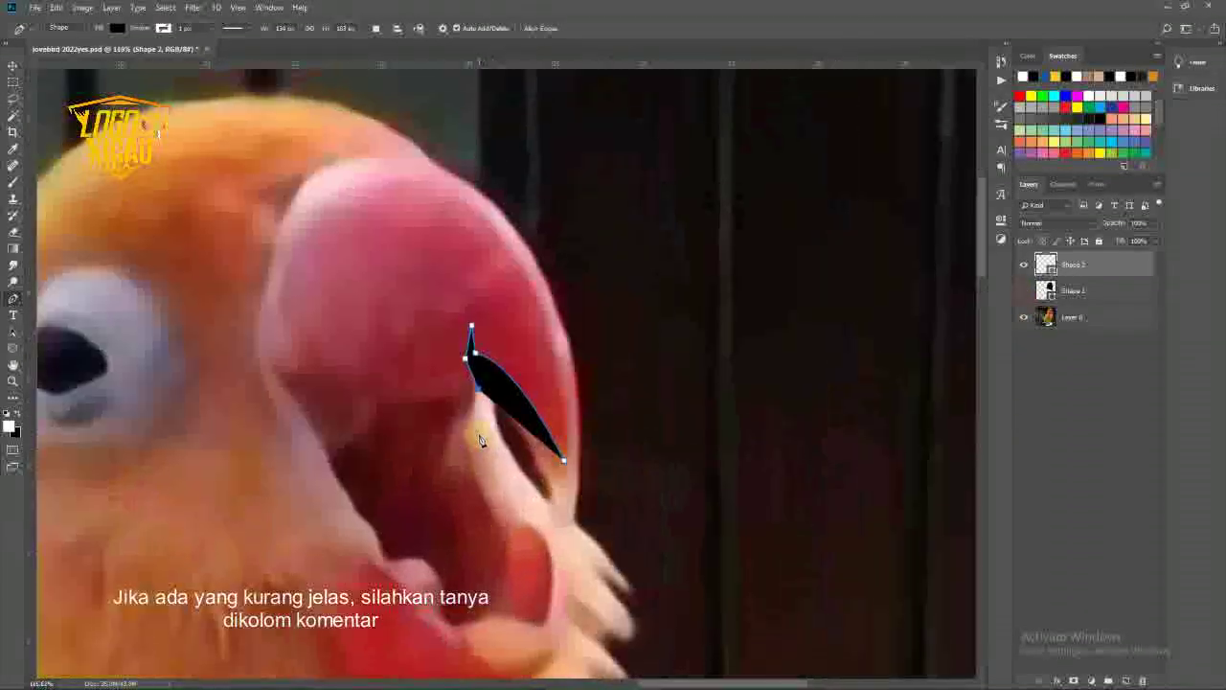
click(447, 431)
scroll(492, 520, down, 3)
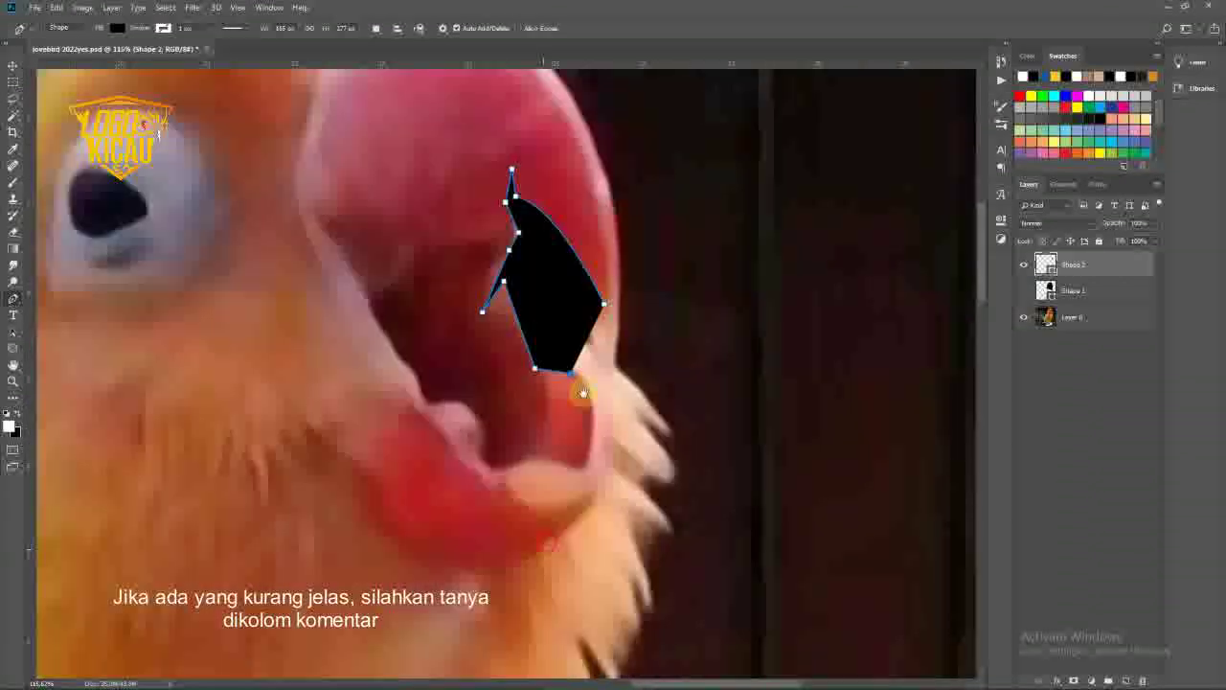
click(591, 402)
click(528, 463)
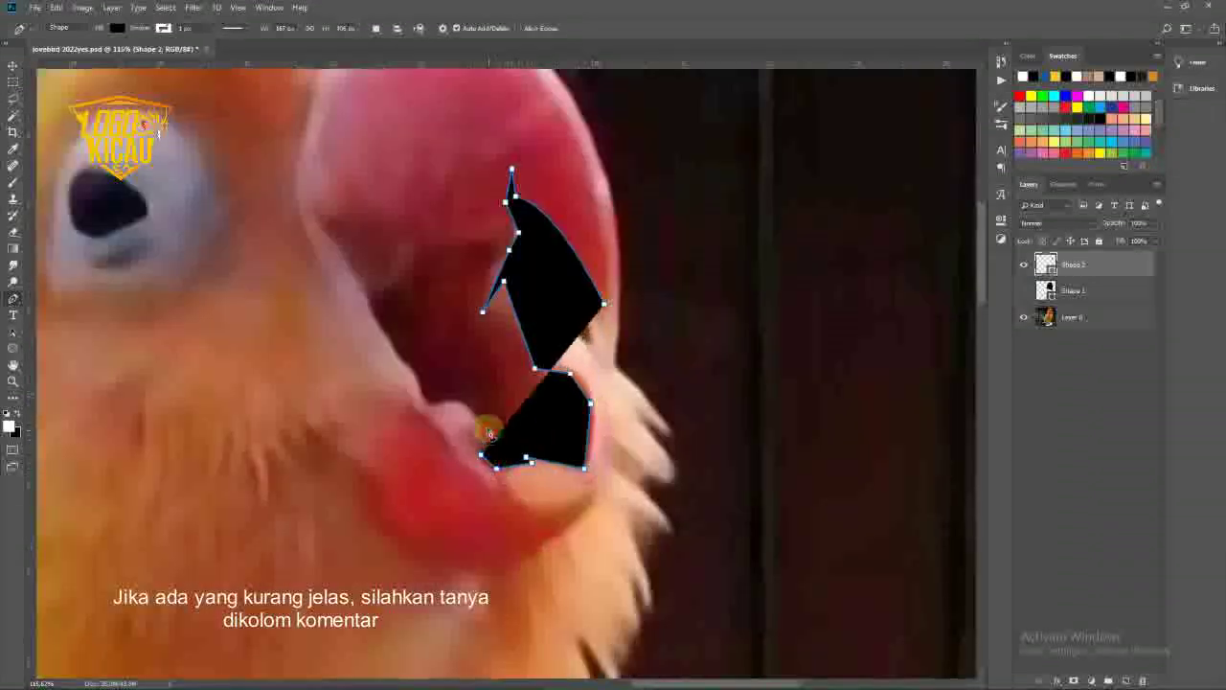
click(465, 401)
scroll(486, 428, down, 2)
scroll(486, 431, up, 2)
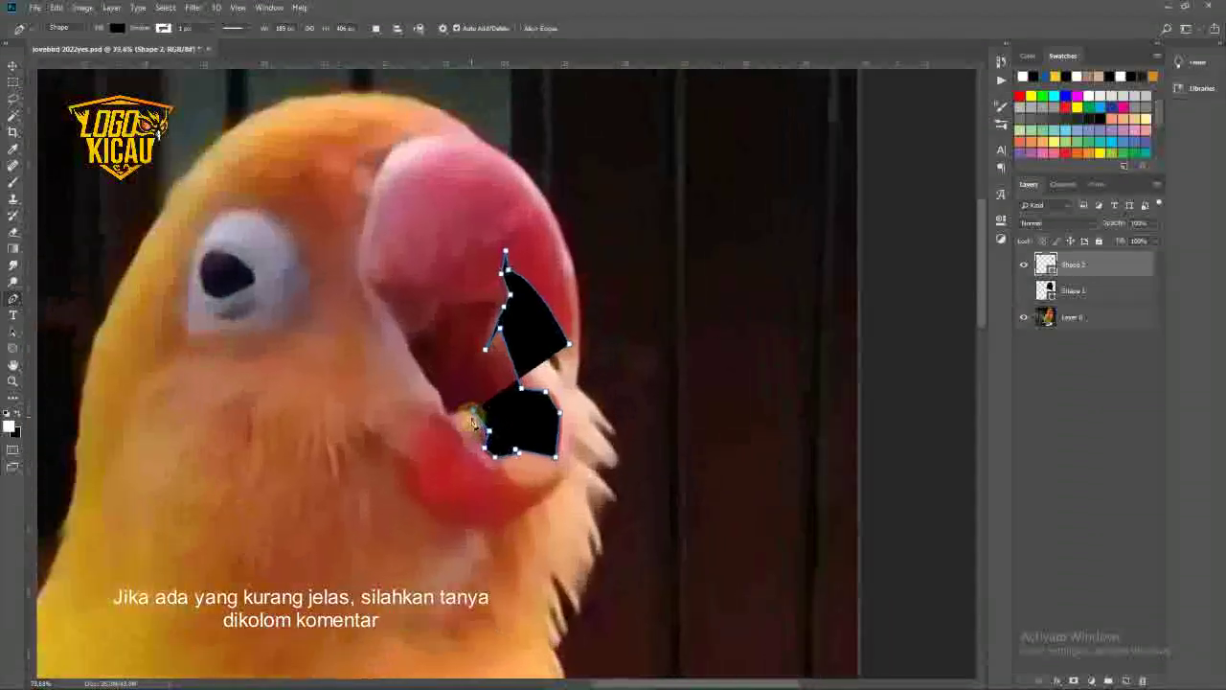
scroll(471, 422, up, 2)
- Trace up the beak edge and along its top to close the upper beak shape
click(436, 388)
click(406, 327)
click(379, 306)
click(369, 284)
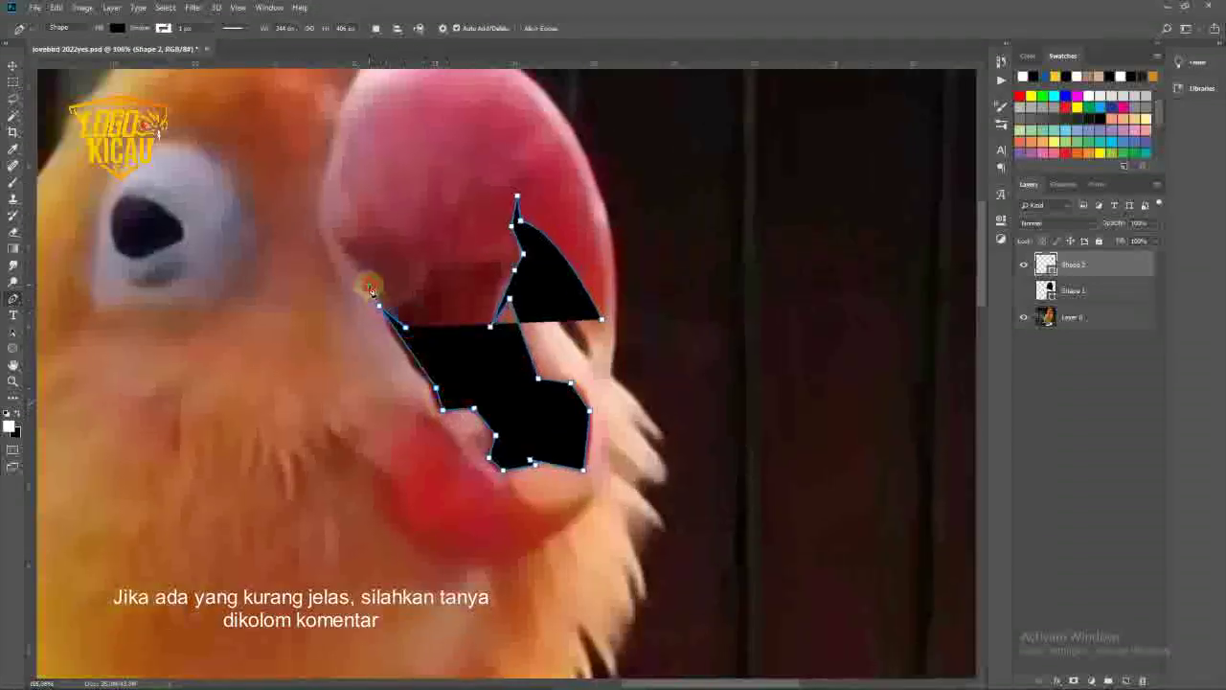
click(340, 237)
click(337, 191)
drag(337, 192, 302, 324)
click(302, 235)
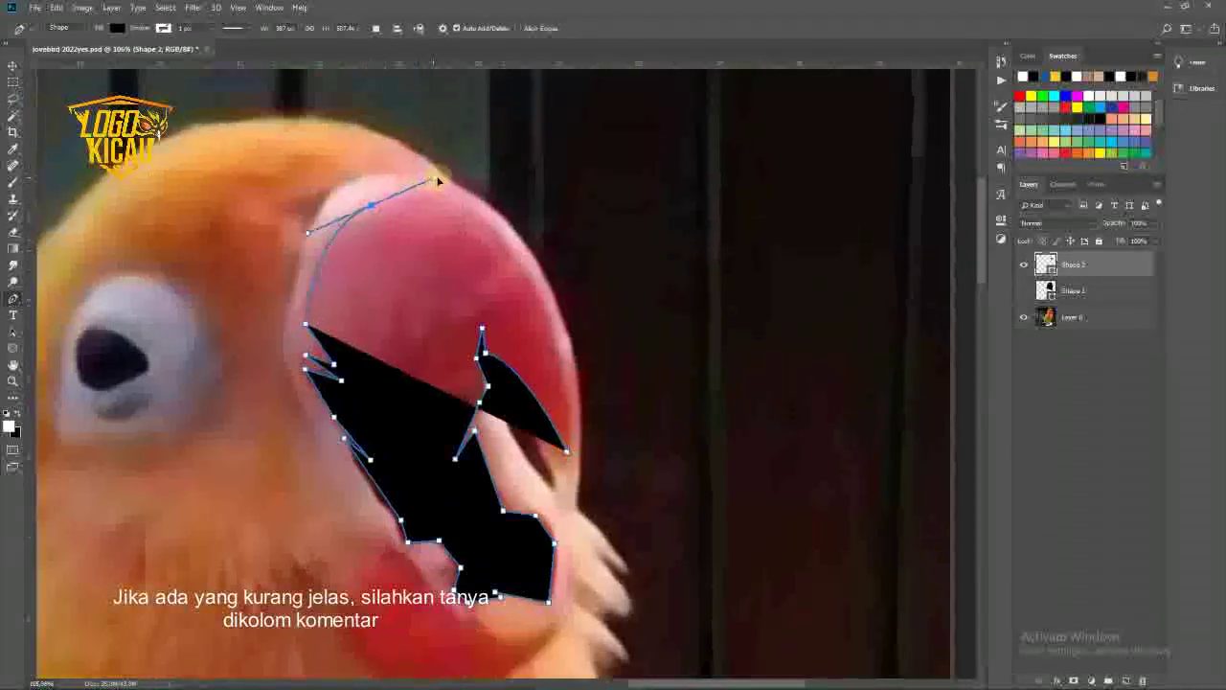
click(369, 209)
click(379, 198)
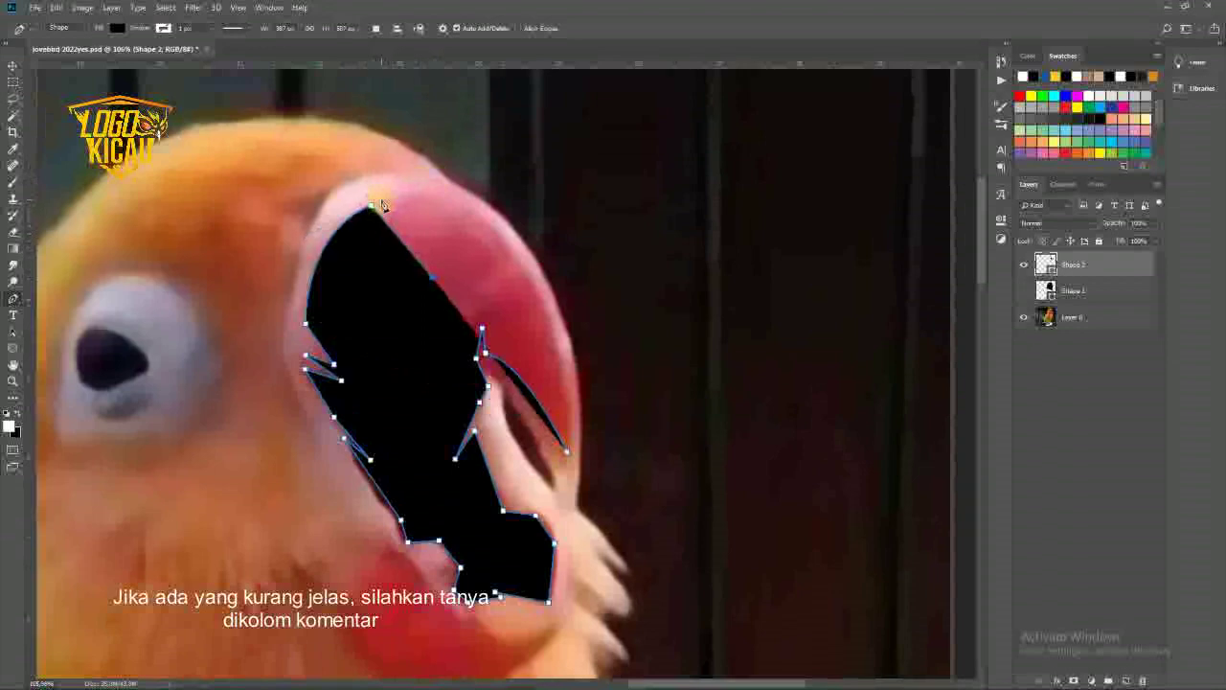
click(430, 197)
scroll(565, 368, down, 2)
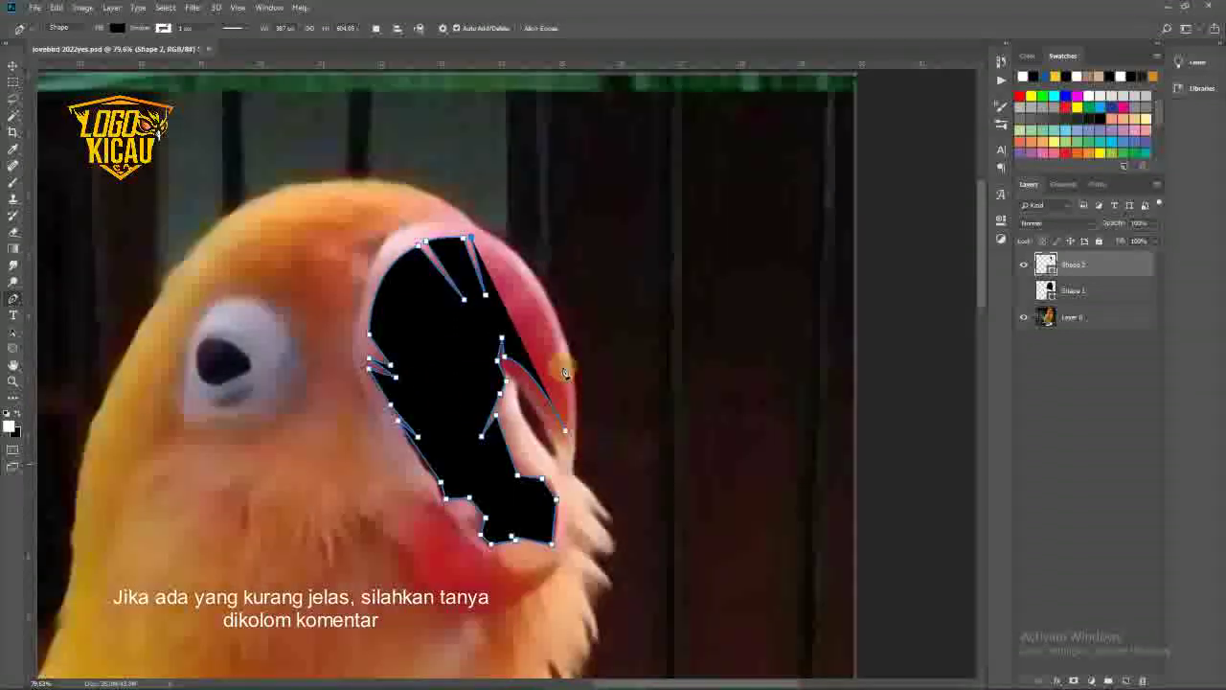
- Check the beak against the black silhouette and open Shape 2's fill colour
click(1023, 291)
click(723, 383)
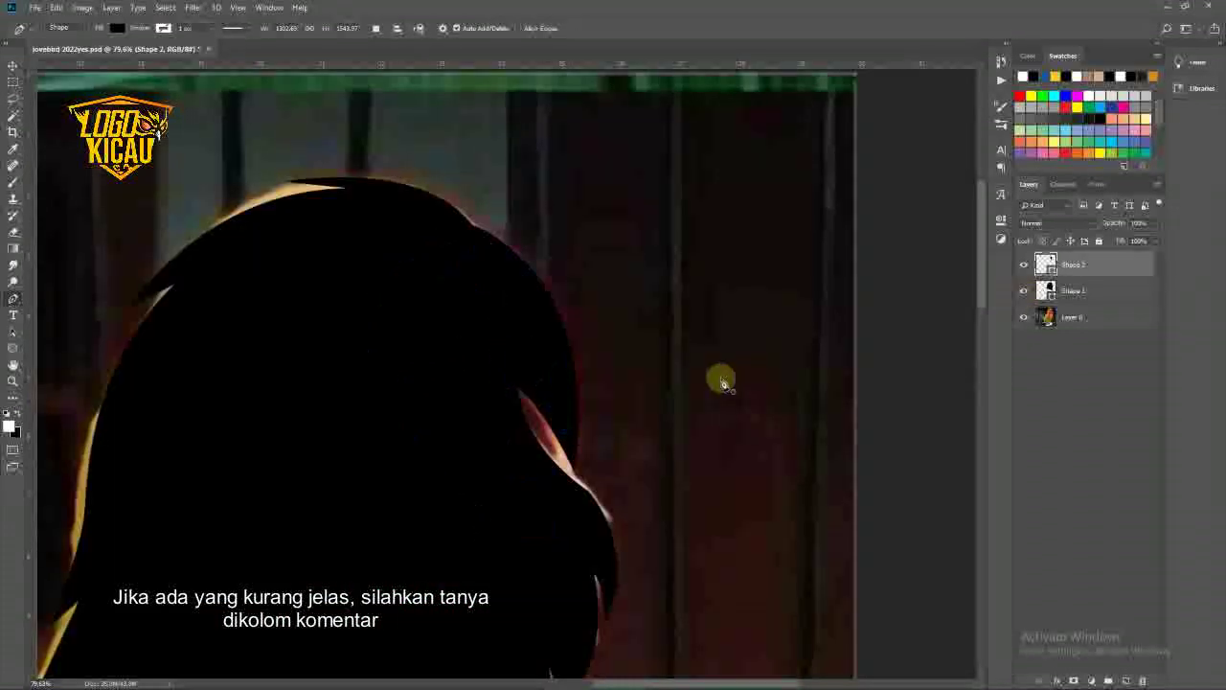
click(1023, 290)
double_click(1045, 264)
click(528, 351)
- Fill the beak shape red, then hide the silhouette and beak shapes
click(1178, 365)
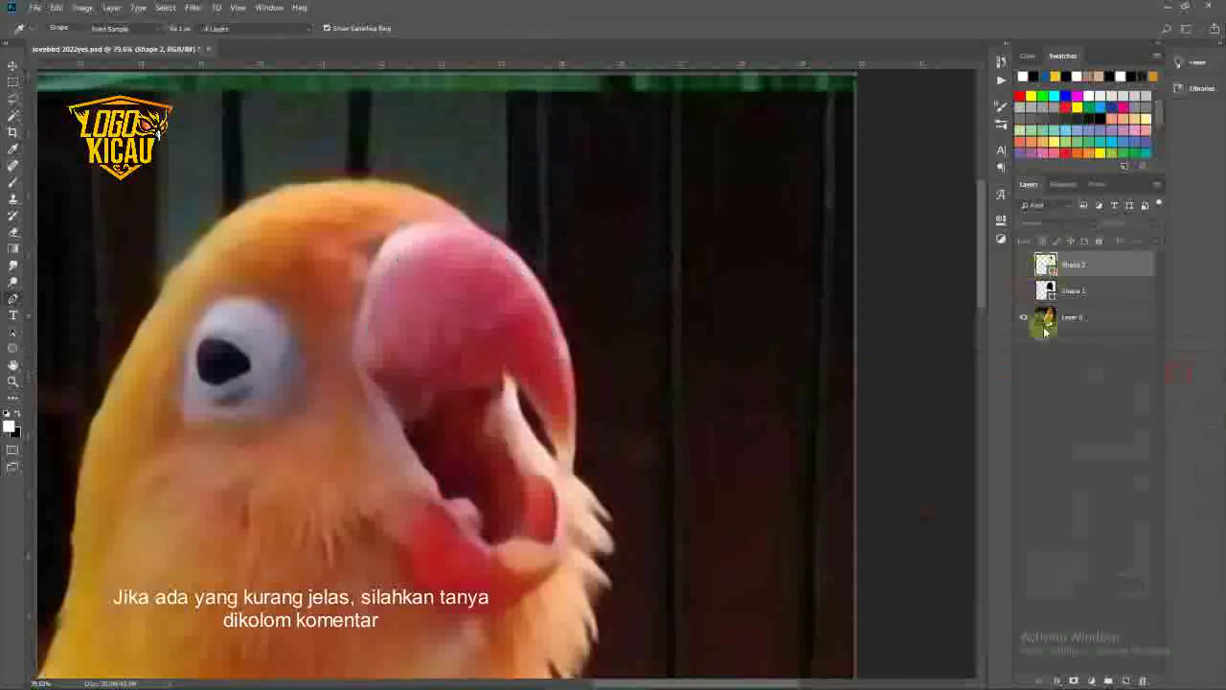
click(1023, 290)
scroll(392, 422, down, 1)
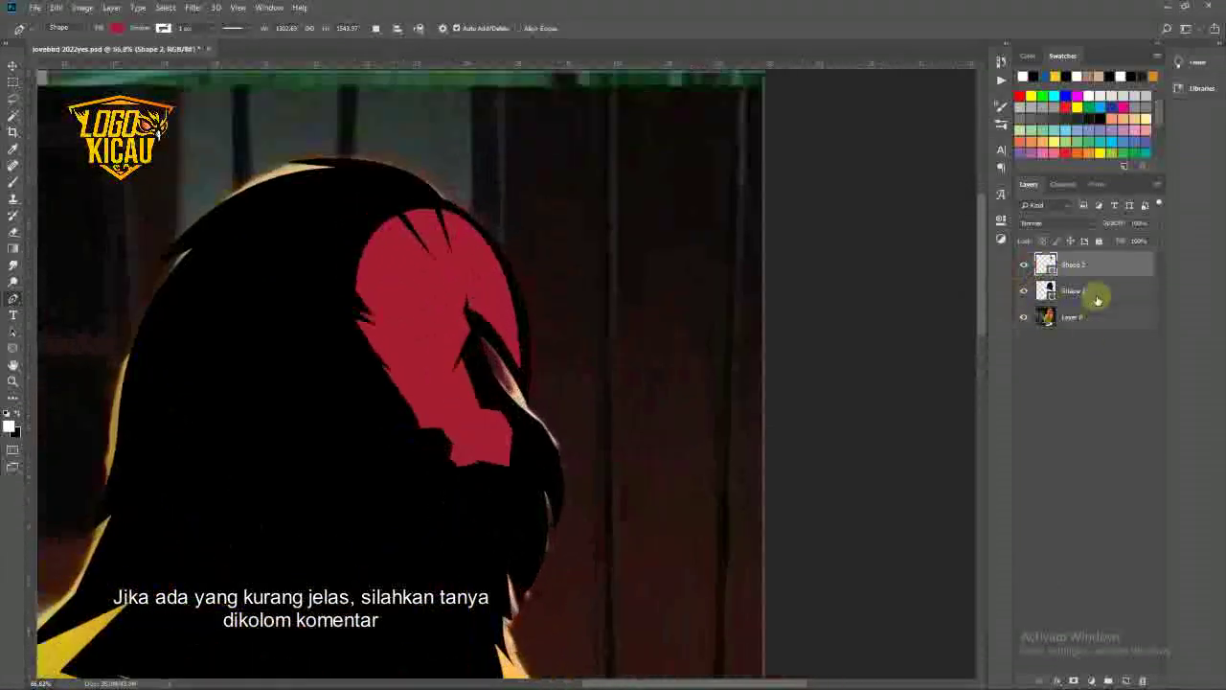
click(1092, 293)
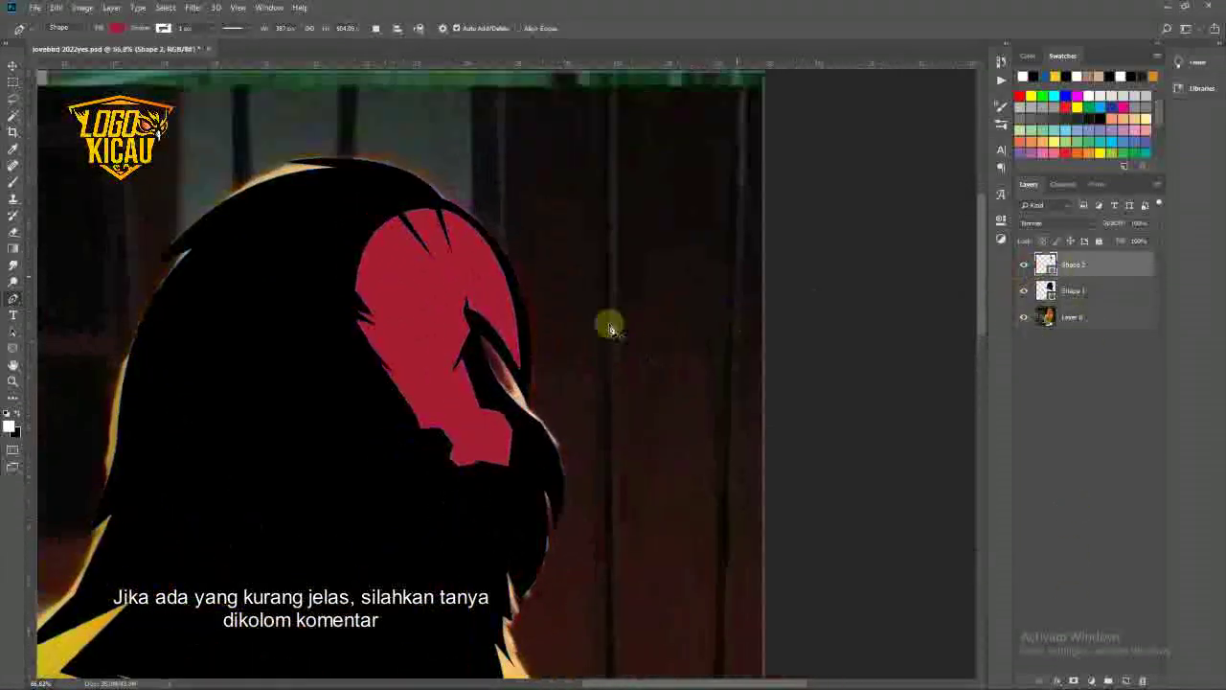
scroll(608, 322, up, 3)
click(1023, 290)
click(1022, 269)
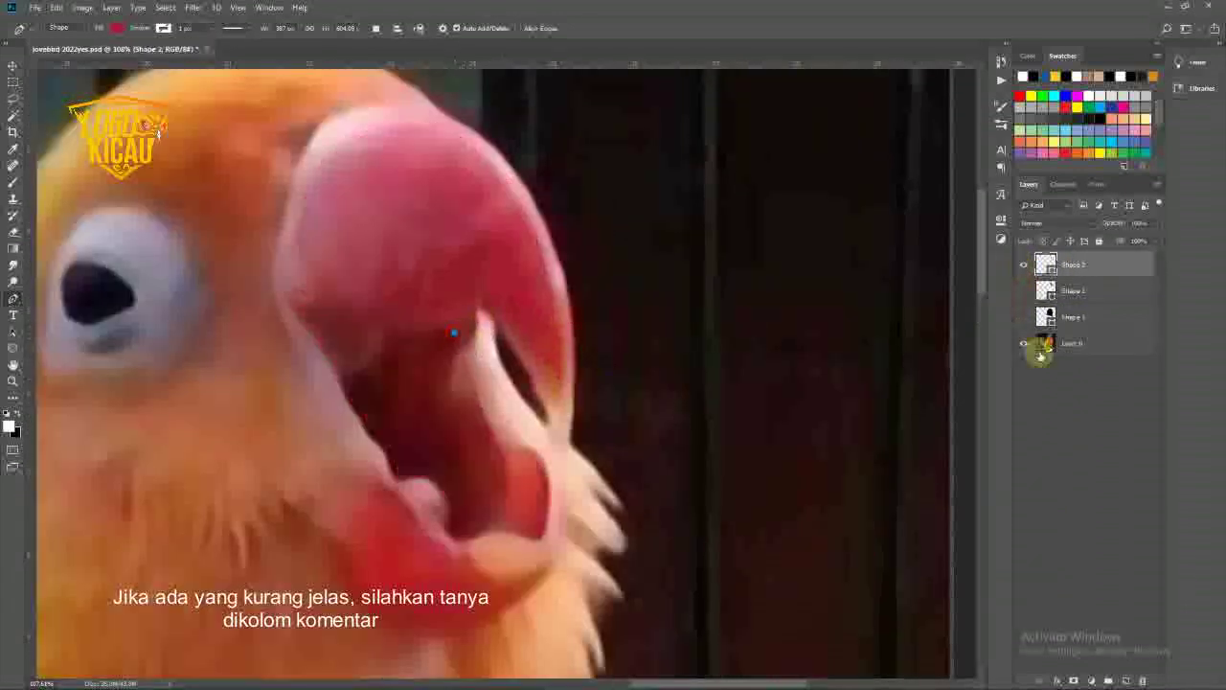
- Start Shape 3 with anchors tracing the inner mouth
click(454, 332)
click(391, 334)
click(359, 364)
click(384, 317)
click(367, 303)
click(315, 308)
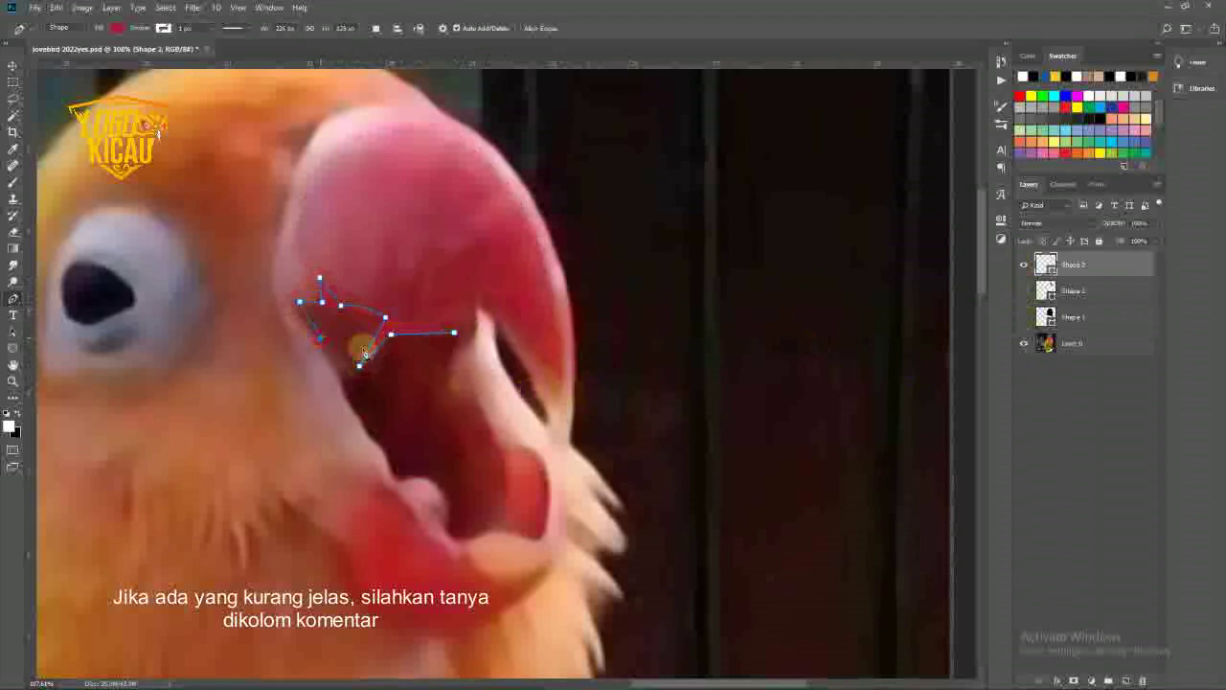
click(1023, 291)
scroll(336, 359, up, 2)
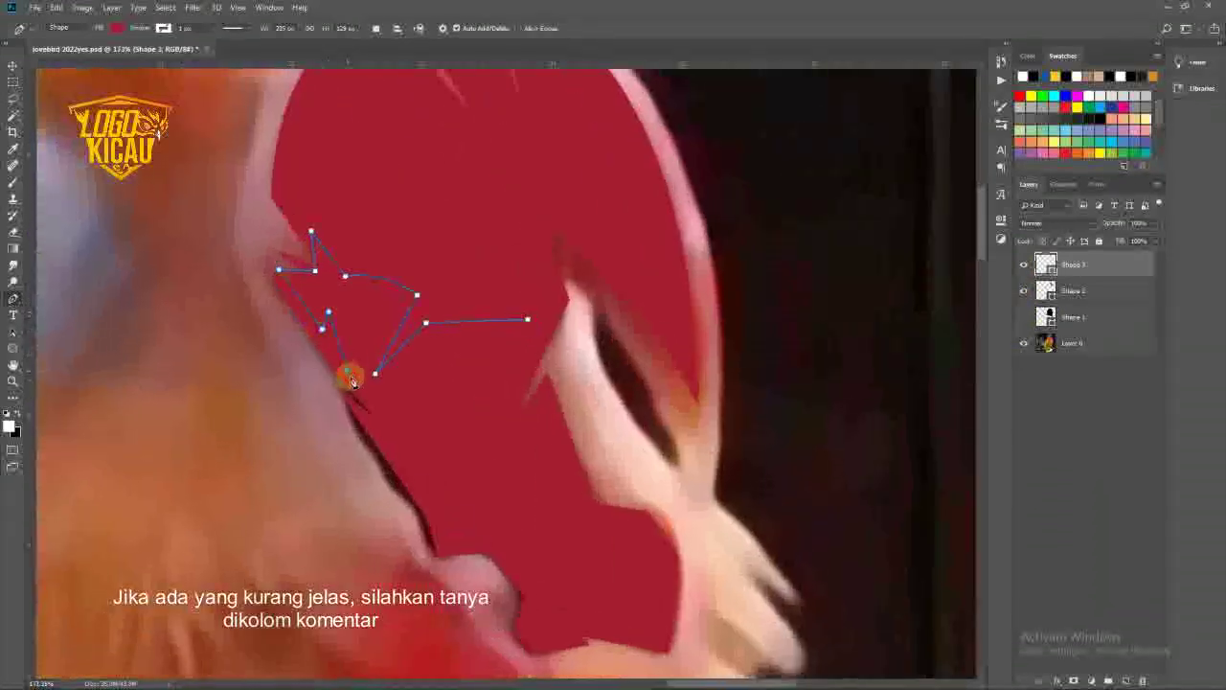
- Close the inner mouth outline and fill Shape 3 dark red
drag(448, 525, 463, 530)
drag(514, 440, 461, 312)
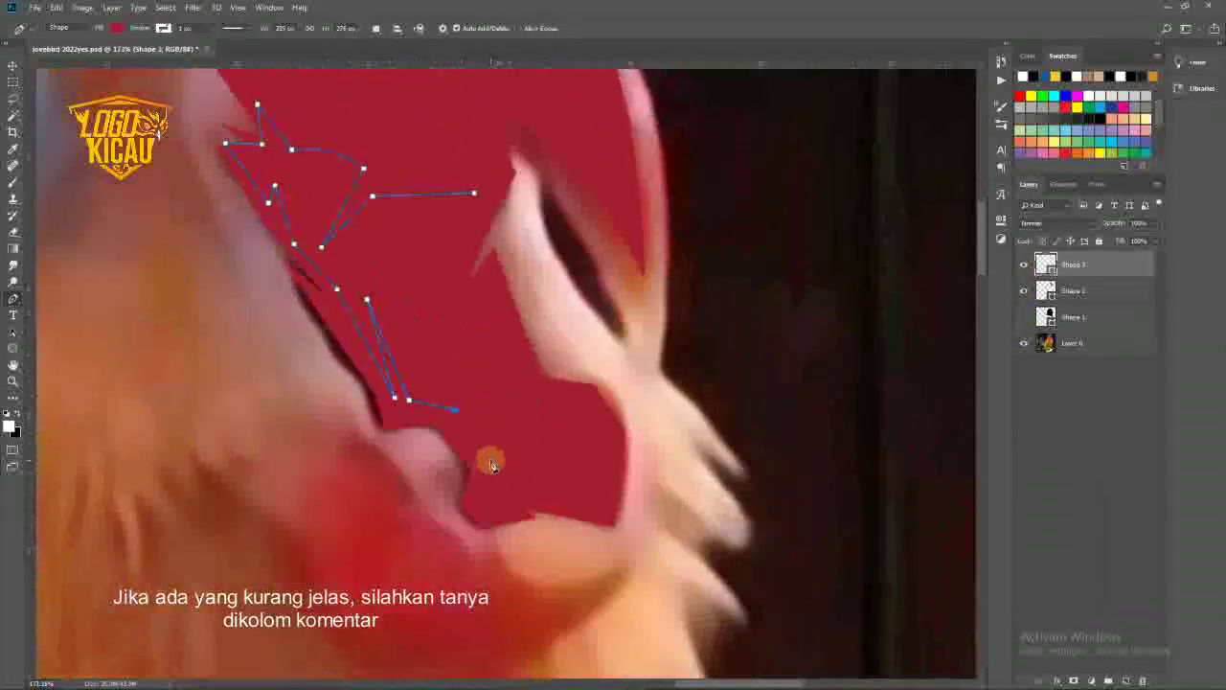
click(604, 427)
click(584, 395)
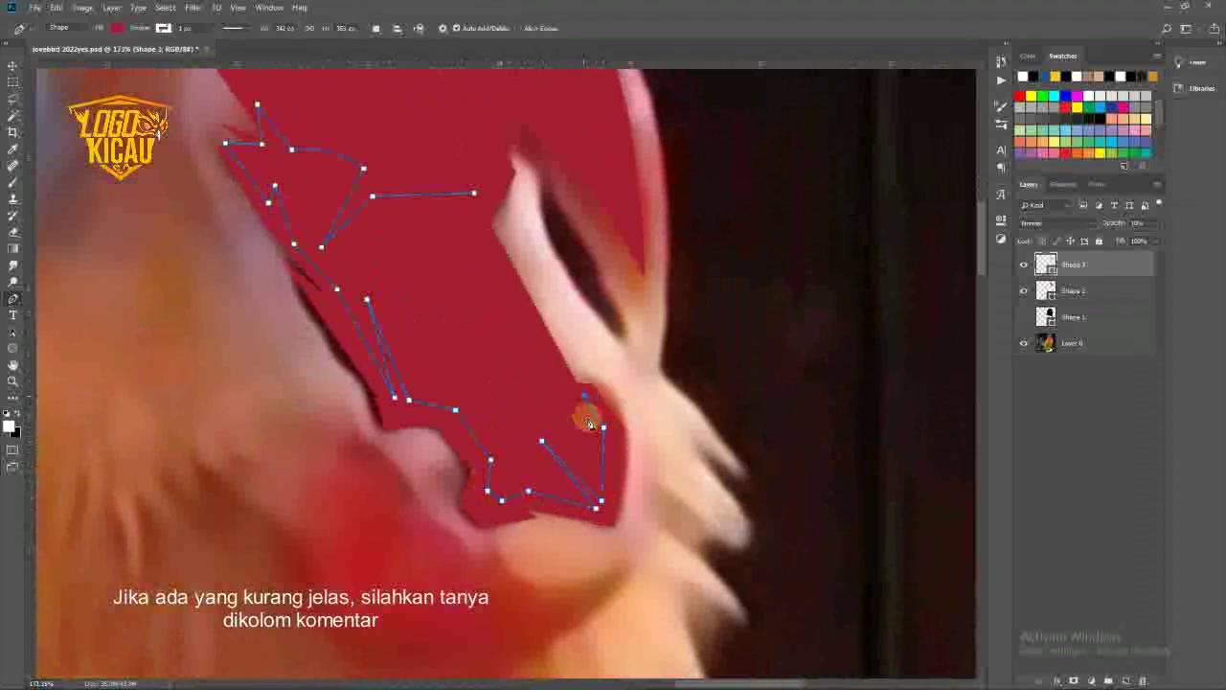
click(533, 390)
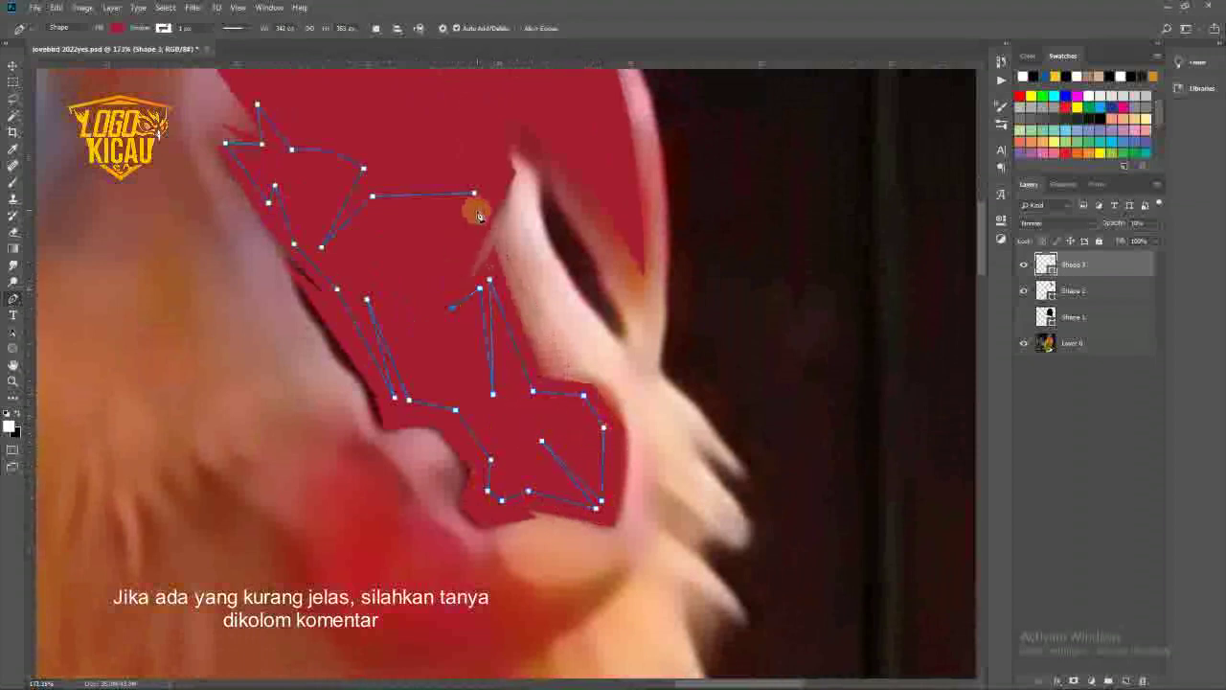
double_click(1045, 265)
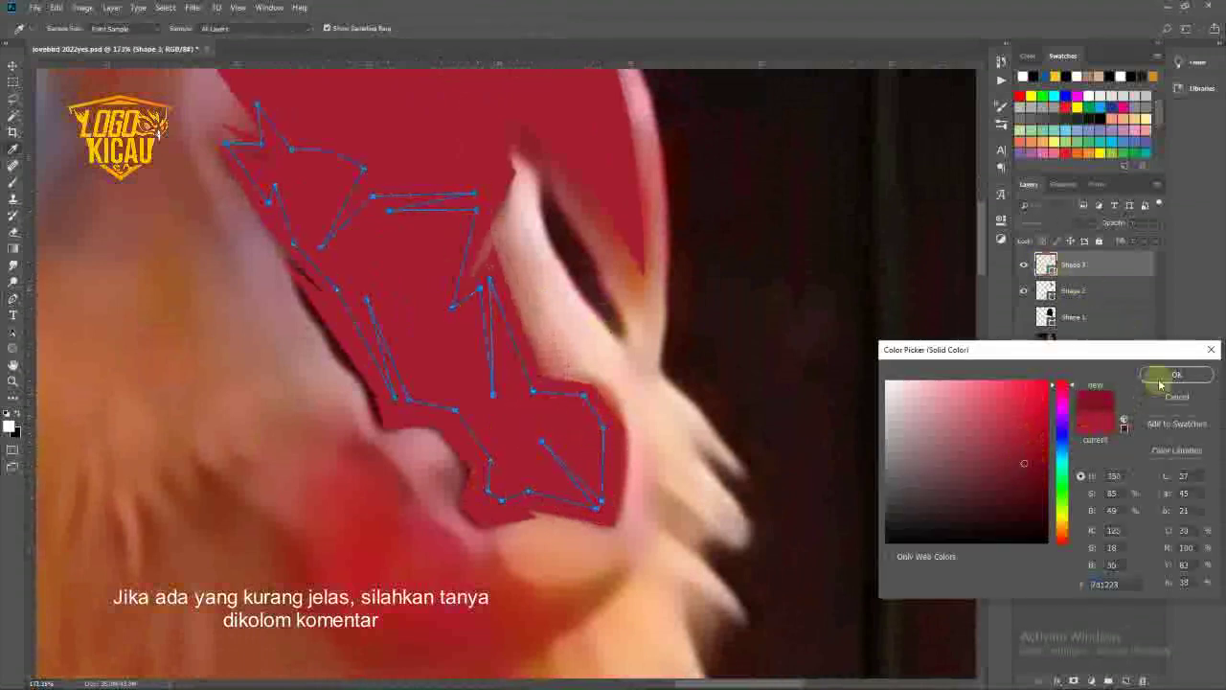
click(1173, 374)
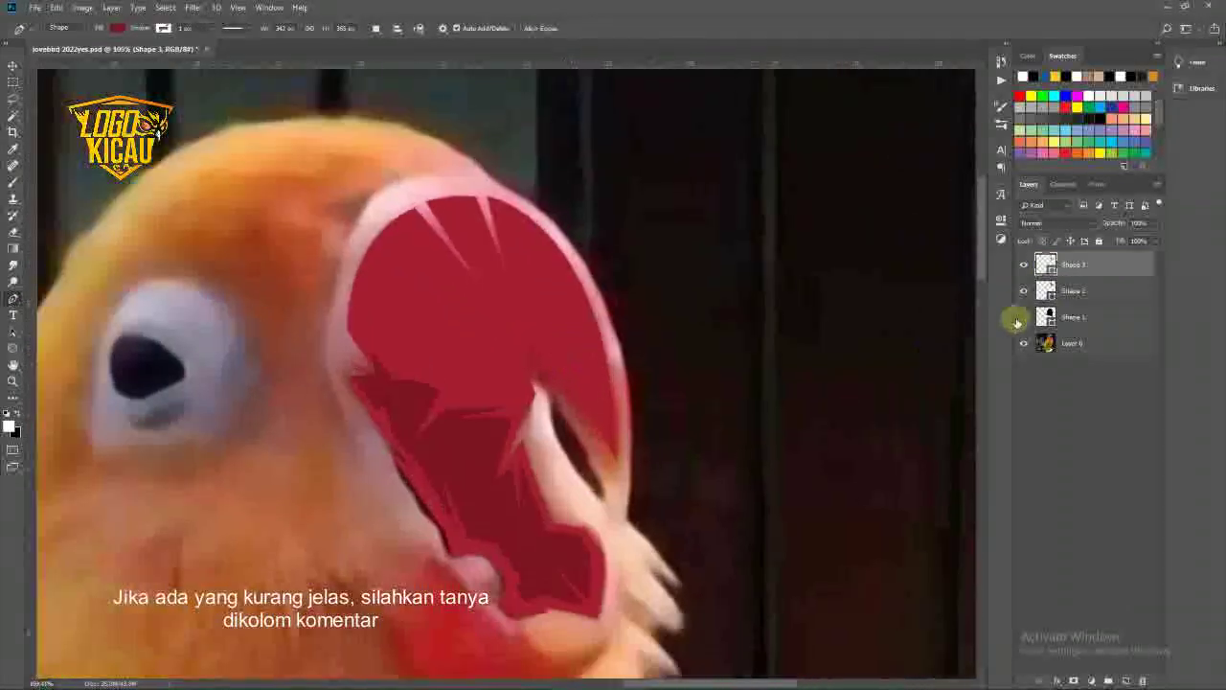
- Show the red beak and black silhouette layers again
click(1023, 291)
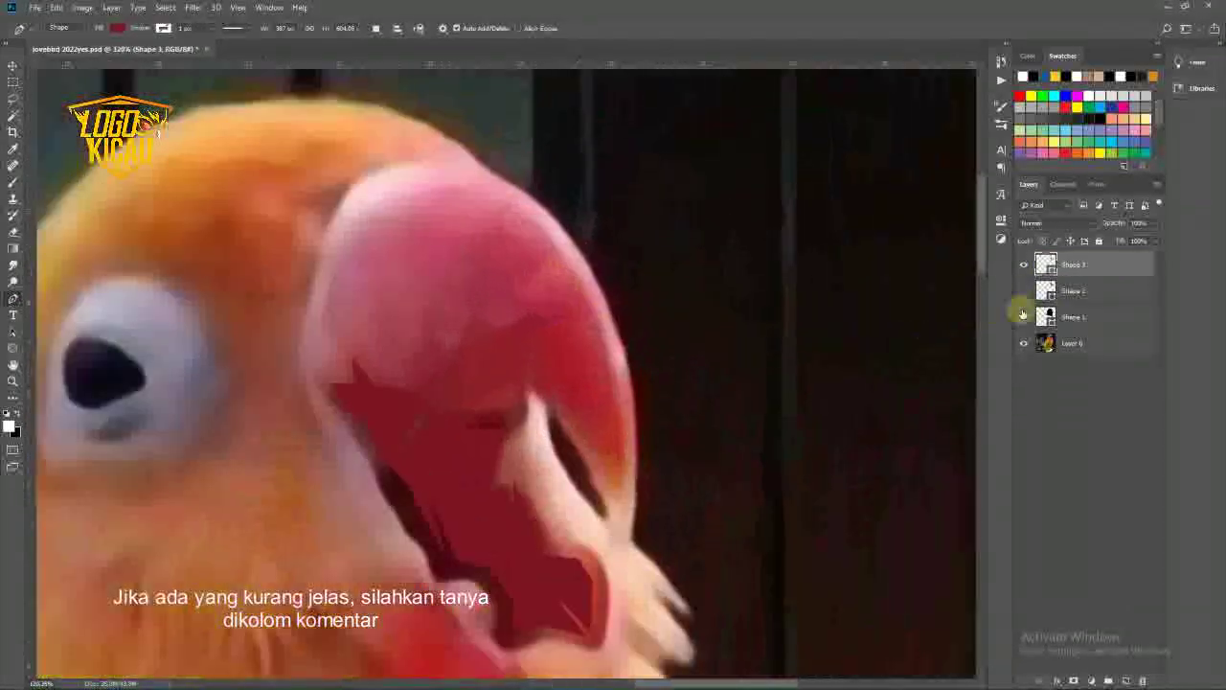
click(1024, 316)
scroll(677, 388, down, 3)
scroll(623, 374, up, 5)
scroll(578, 354, up, 1)
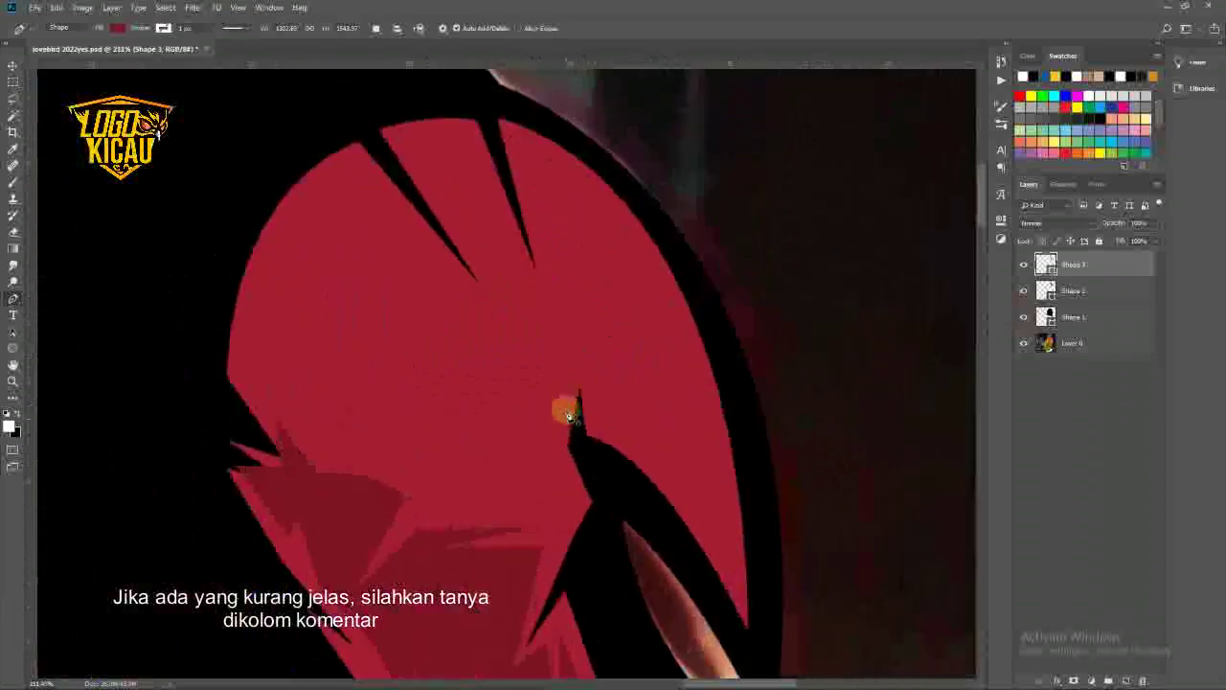
- Draw a new closed five-anchor shape inside the beak
click(566, 392)
click(547, 441)
click(570, 493)
drag(323, 425, 227, 425)
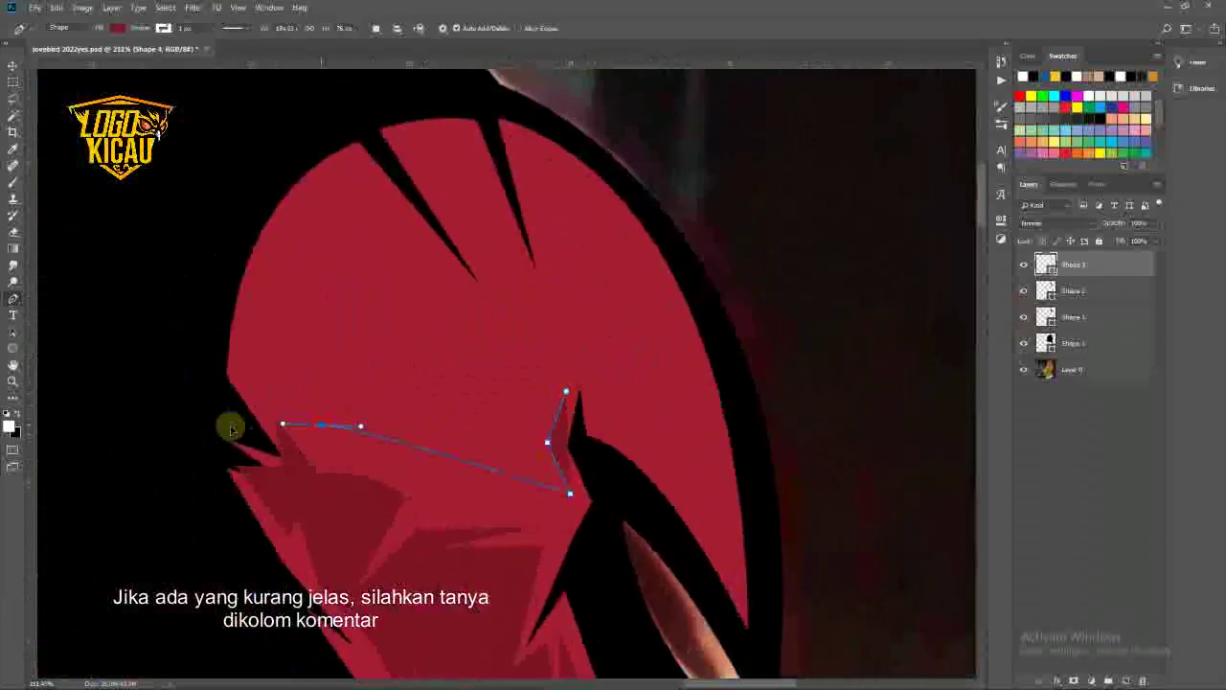
click(246, 380)
click(566, 392)
scroll(662, 447, down, 5)
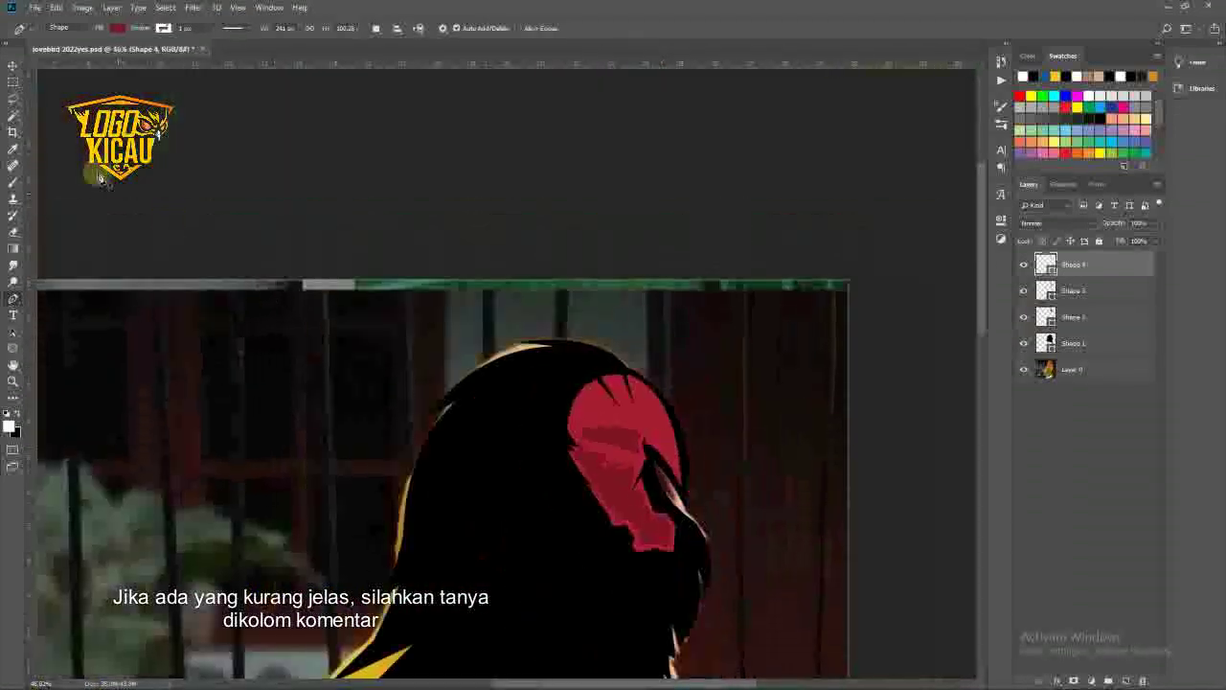
- Select the black silhouette layer and hide it to see the bird
key(v)
click(1078, 343)
scroll(540, 395, up, 2)
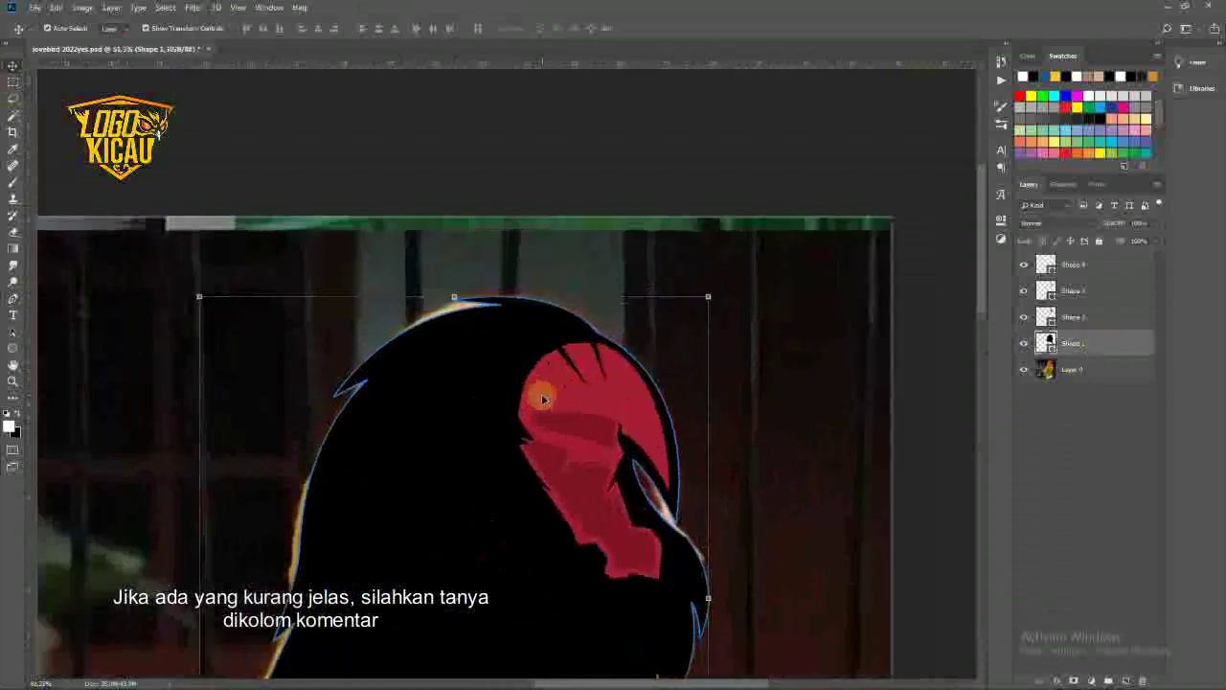
click(13, 298)
scroll(613, 450, up, 3)
scroll(613, 451, up, 2)
- Start the mouth rim outline with a curved anchor along the upper beak edge
click(1023, 343)
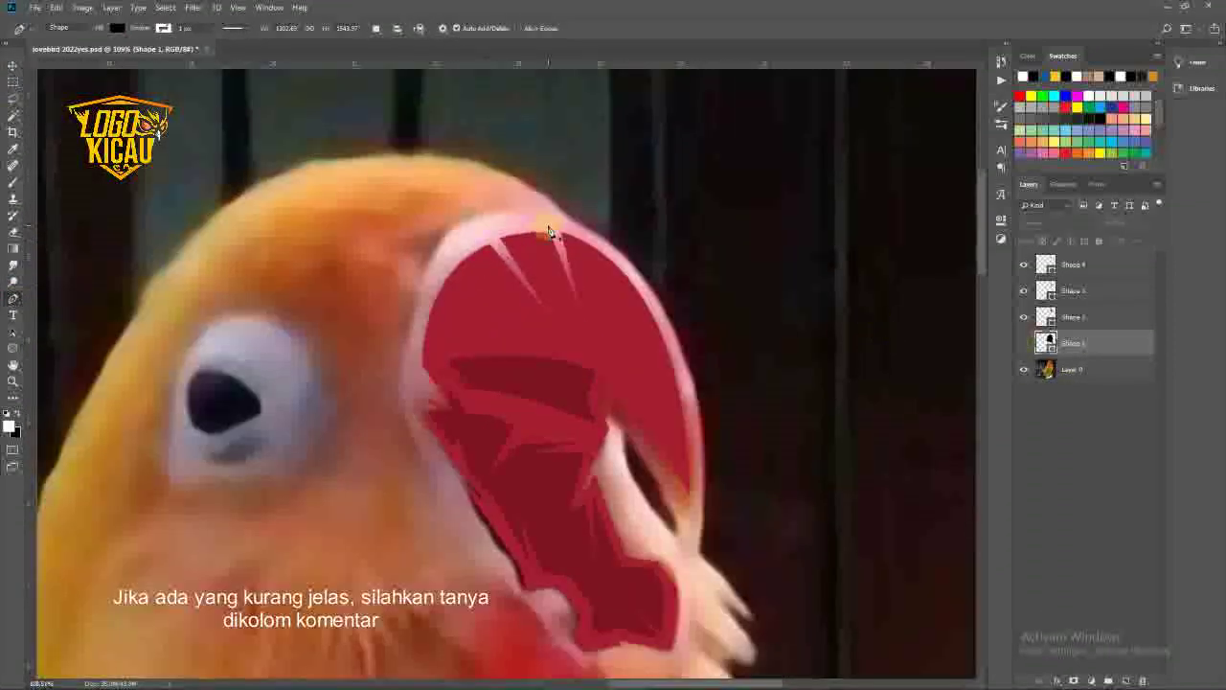
click(558, 212)
click(1023, 369)
drag(404, 364, 408, 526)
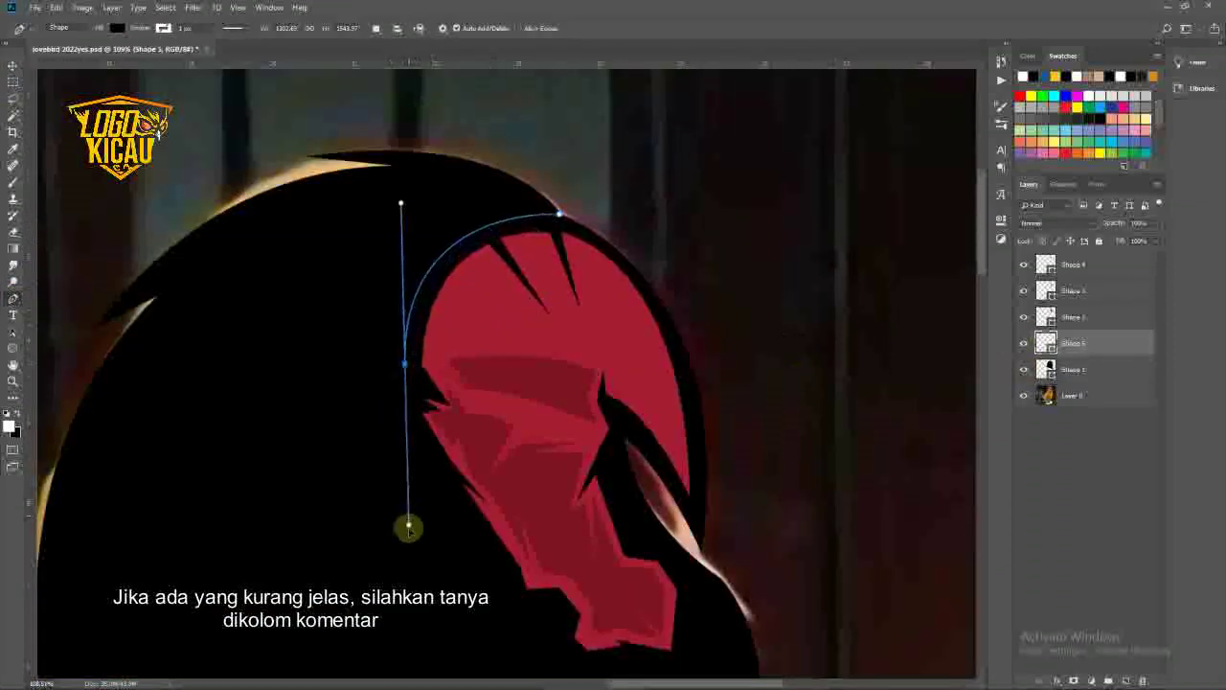
alt+click(404, 364)
click(1024, 369)
scroll(487, 246, down, 3)
scroll(464, 353, down, 3)
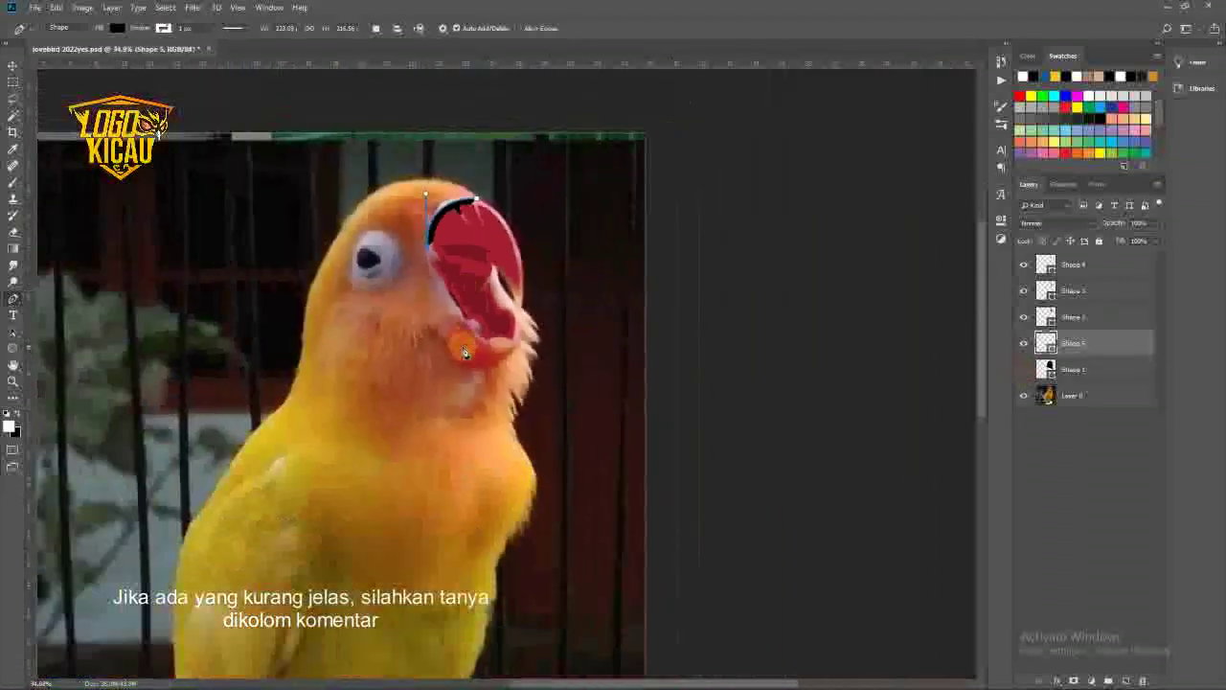
scroll(464, 352, up, 2)
scroll(469, 374, down, 2)
scroll(476, 393, up, 2)
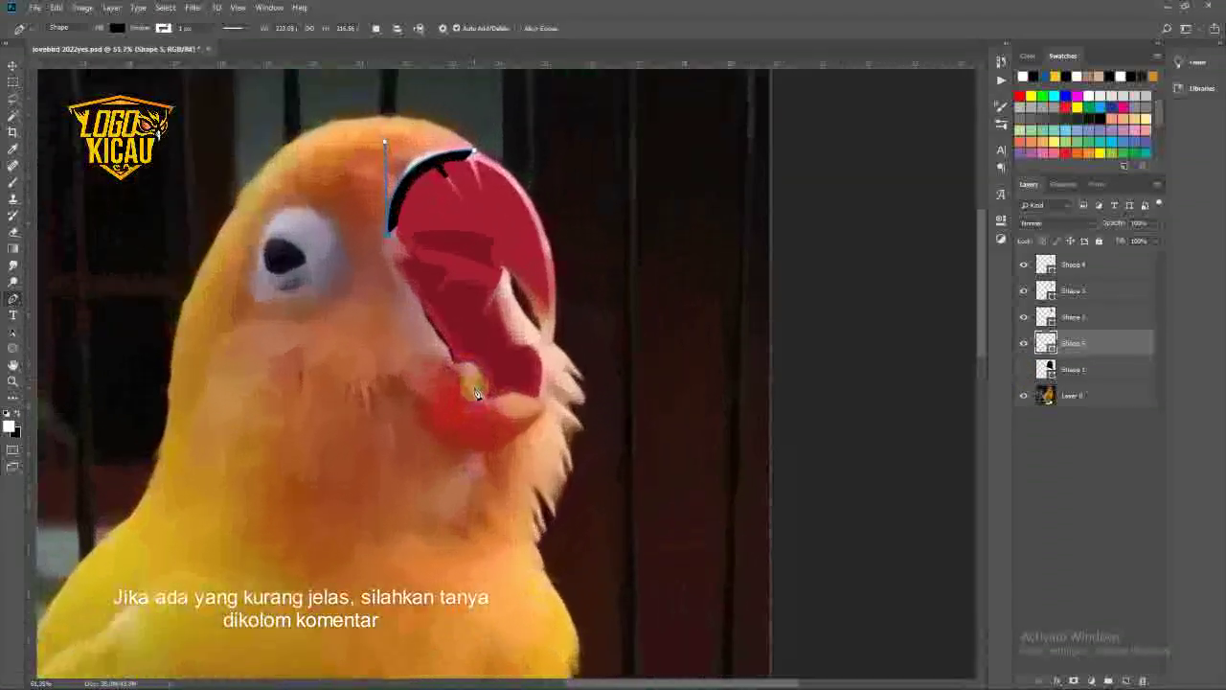
scroll(476, 393, up, 2)
- Complete the rim outline around the open mouth and commit the shape
click(420, 351)
alt+click(415, 343)
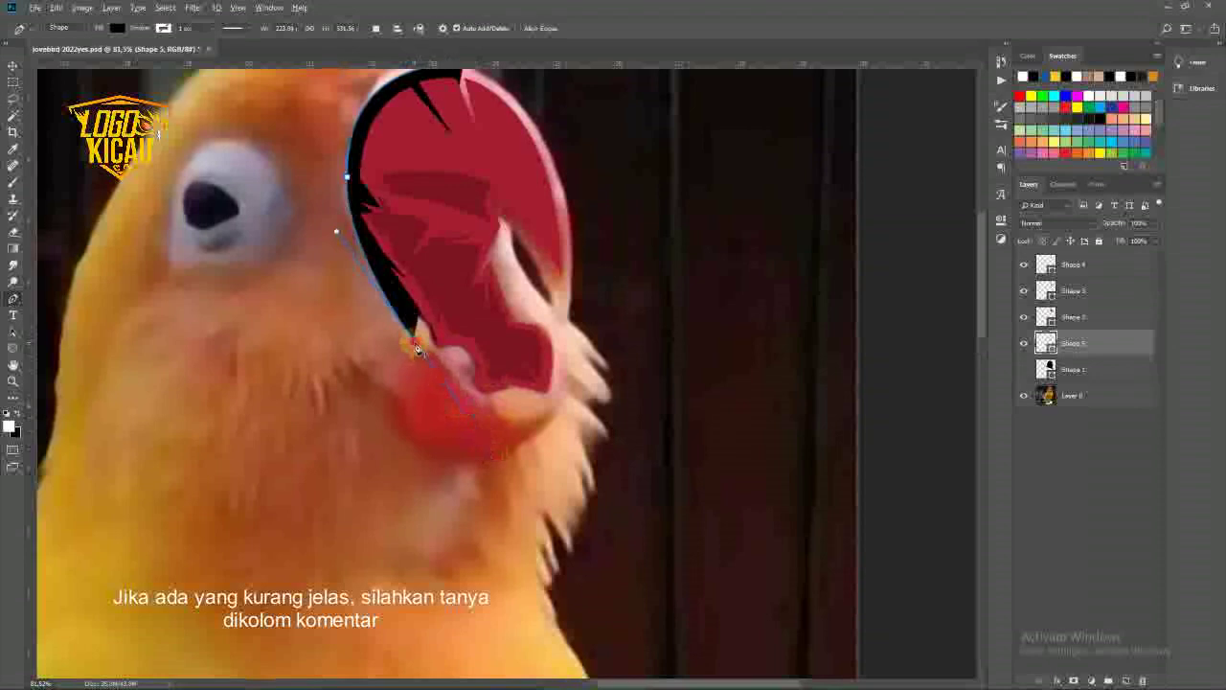
click(440, 200)
scroll(472, 229, up, 1)
drag(478, 223, 522, 243)
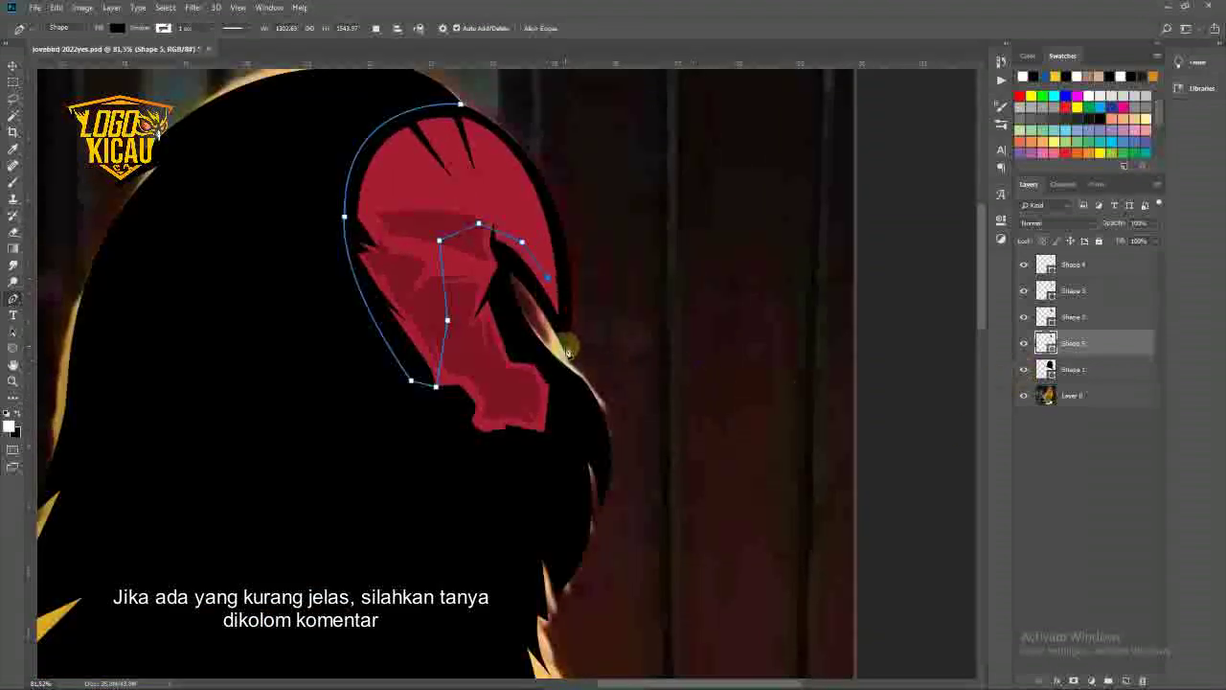
click(567, 350)
scroll(567, 350, down, 1)
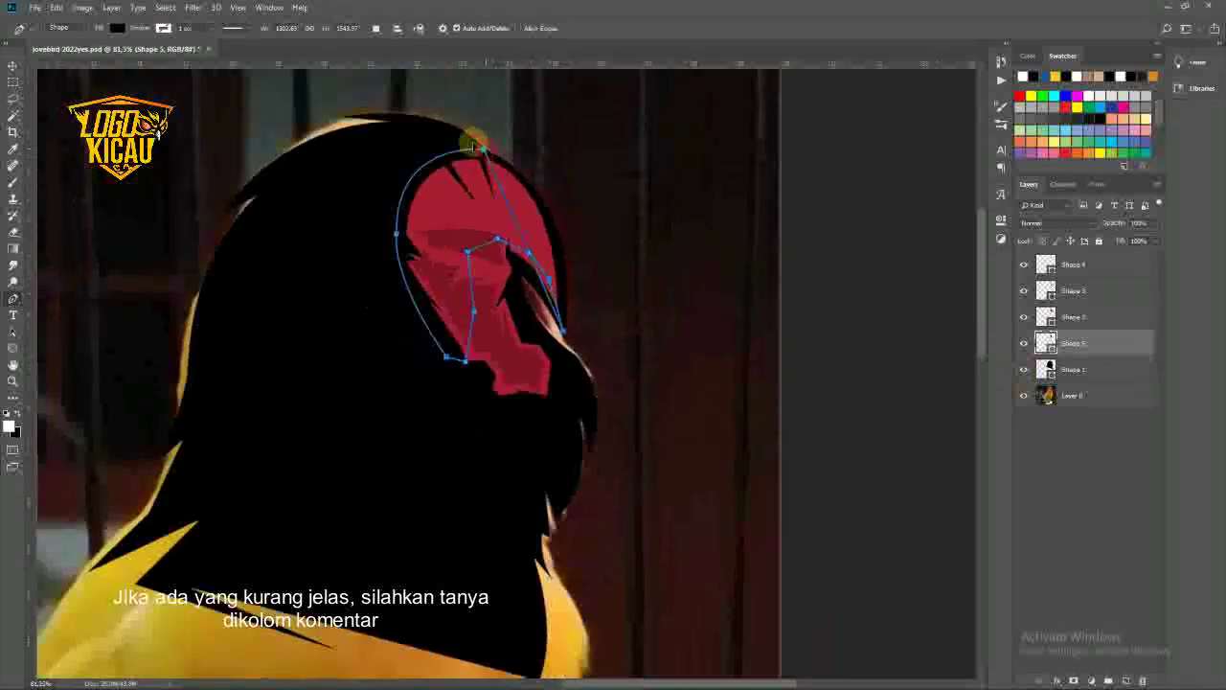
click(474, 143)
key(Return)
- Fill the Shape 5 rim with white and hide the black silhouette
double_click(1050, 347)
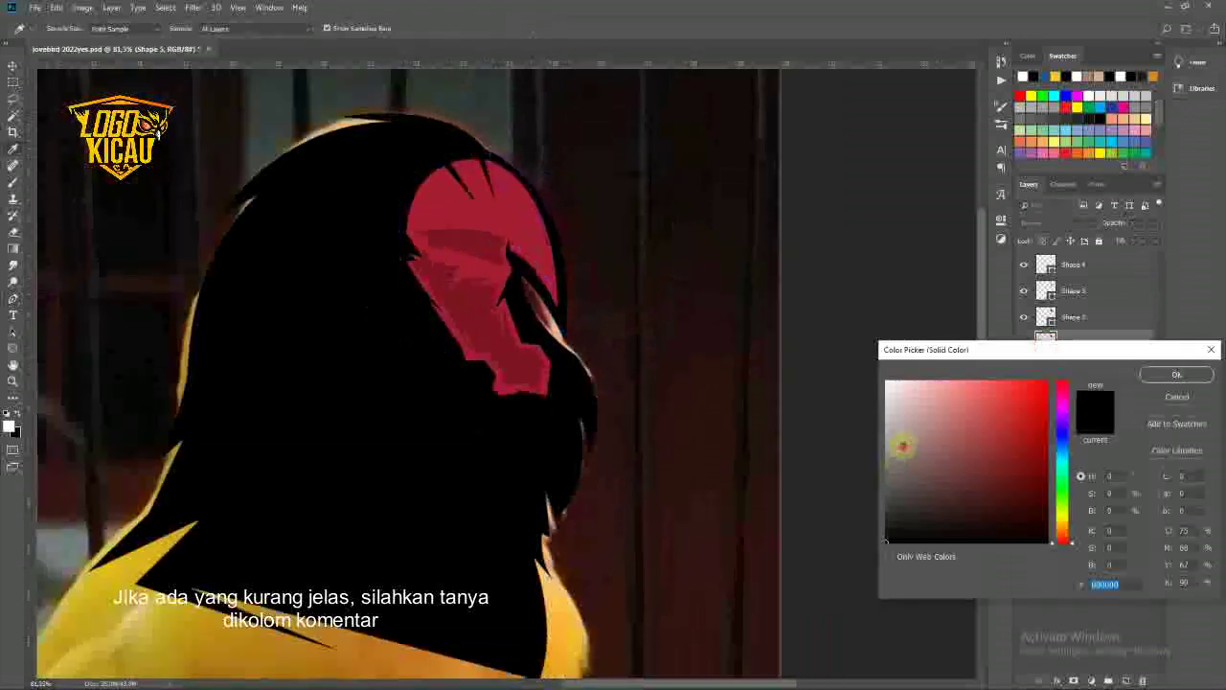
click(891, 388)
click(882, 383)
key(Return)
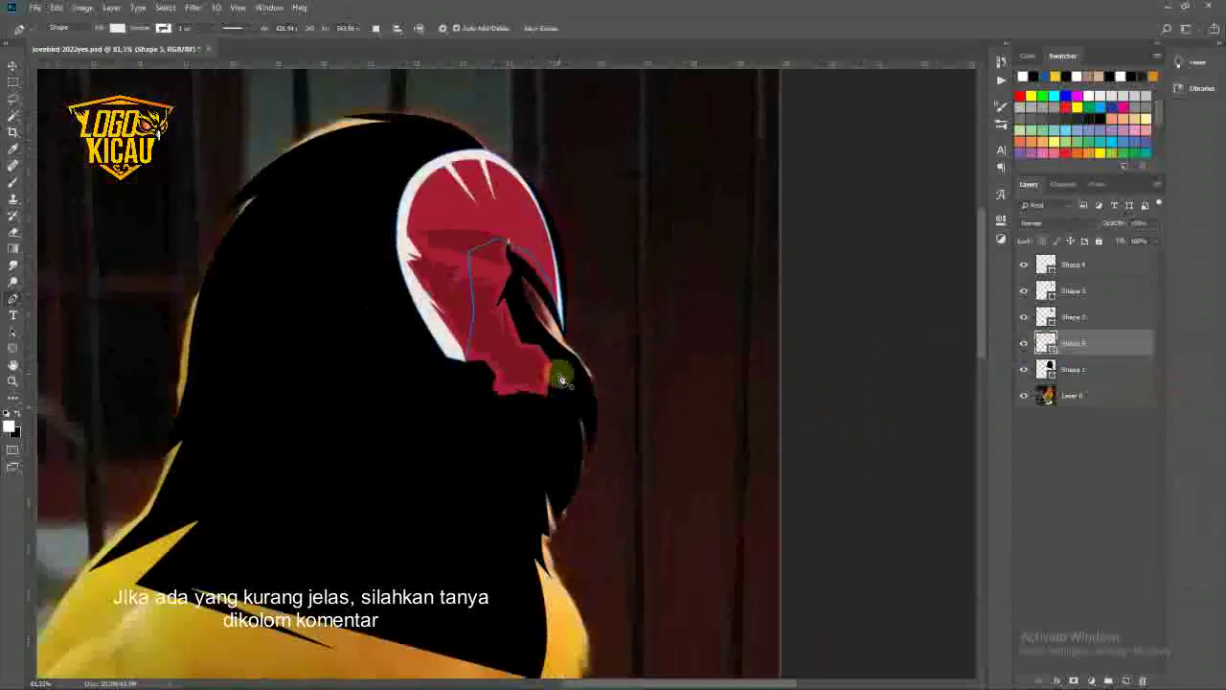
key(v)
click(1023, 369)
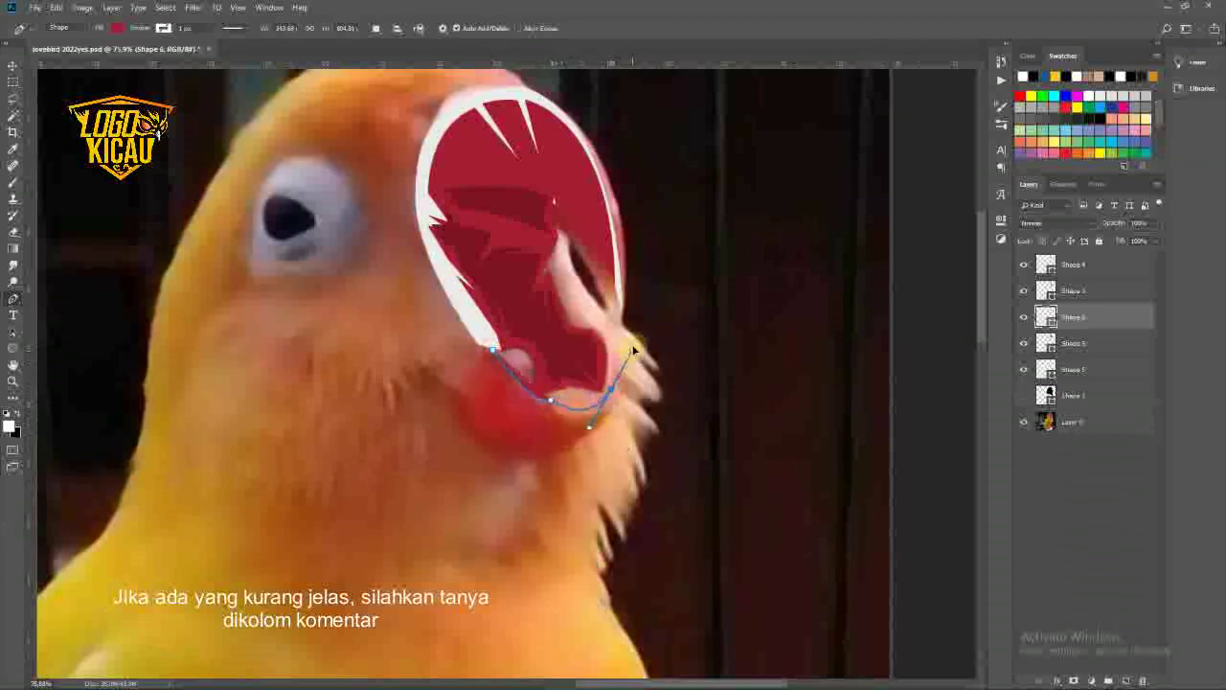
- Draw the curved lower-beak path beneath the mouth and finish it
drag(632, 349, 615, 393)
alt+click(513, 466)
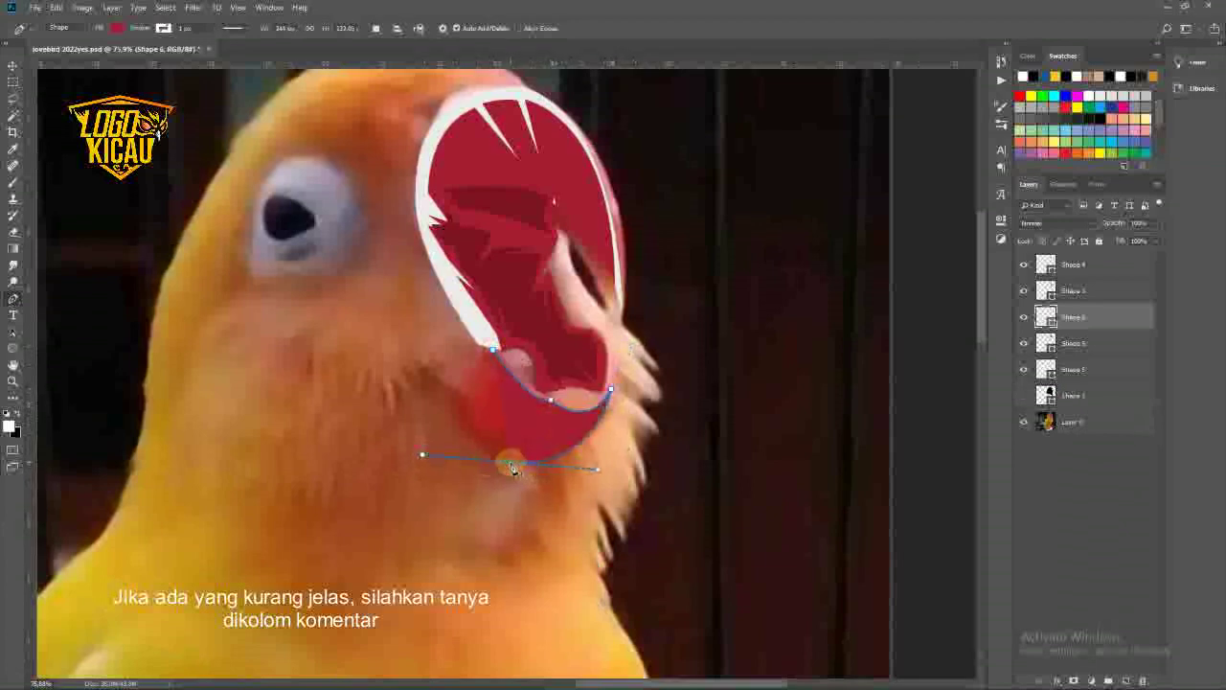
drag(439, 357, 457, 352)
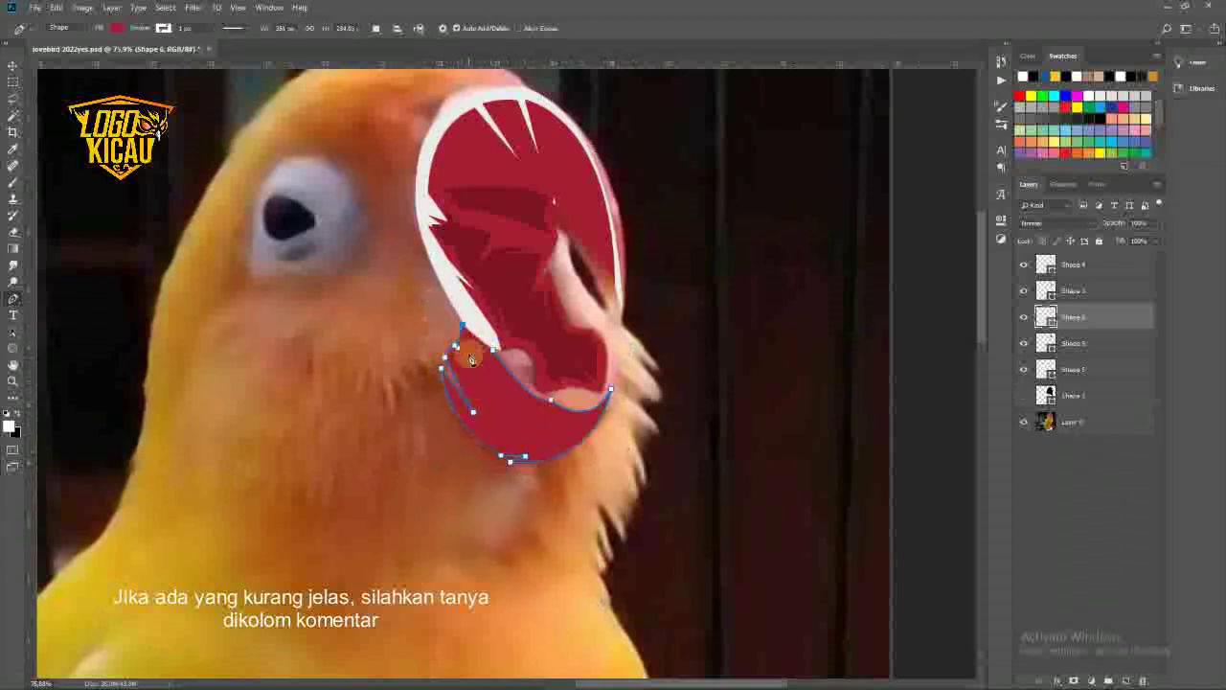
scroll(470, 359, up, 3)
key(Return)
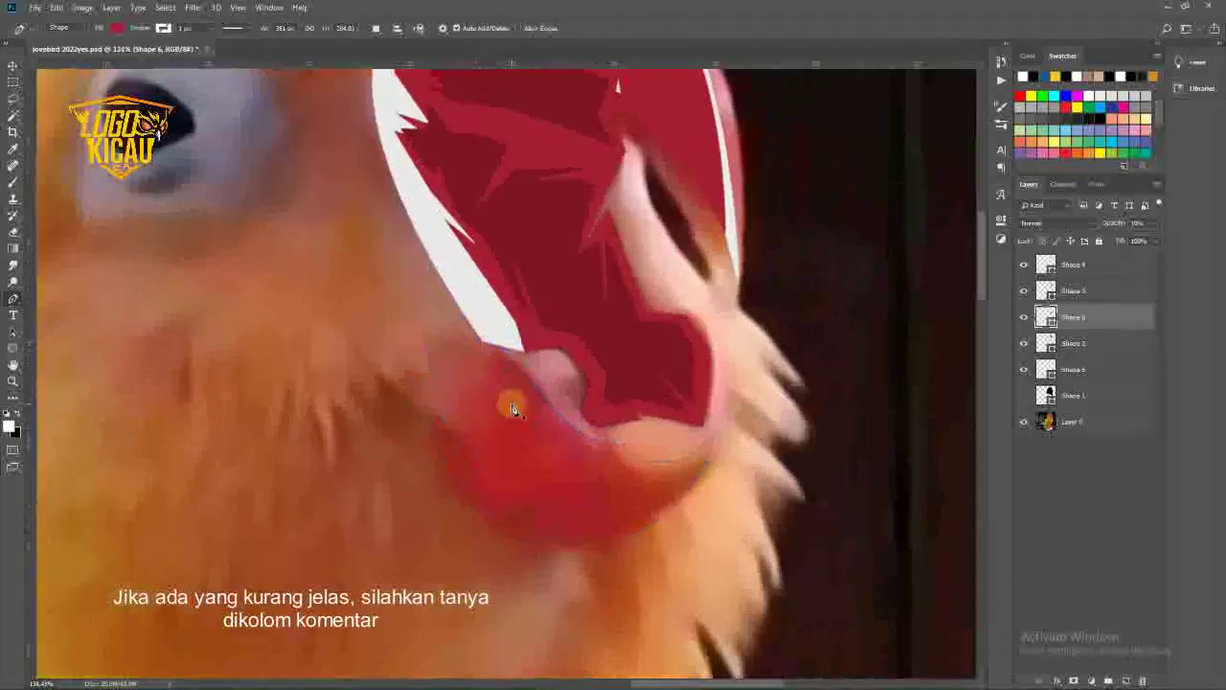
scroll(508, 402, down, 5)
key(v)
- Show the silhouette, hide the photo, and delete the unwanted shape layer near the eye
click(1024, 395)
click(1024, 419)
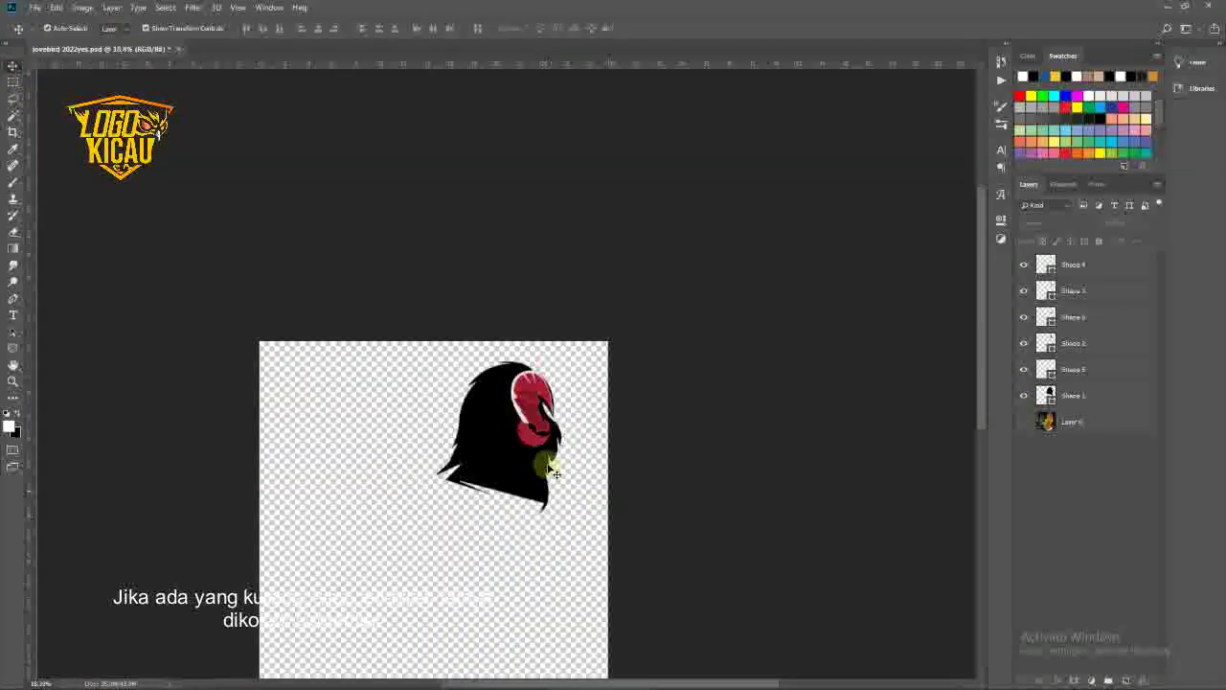
scroll(522, 403, up, 3)
scroll(706, 511, down, 1)
click(509, 358)
key(Delete)
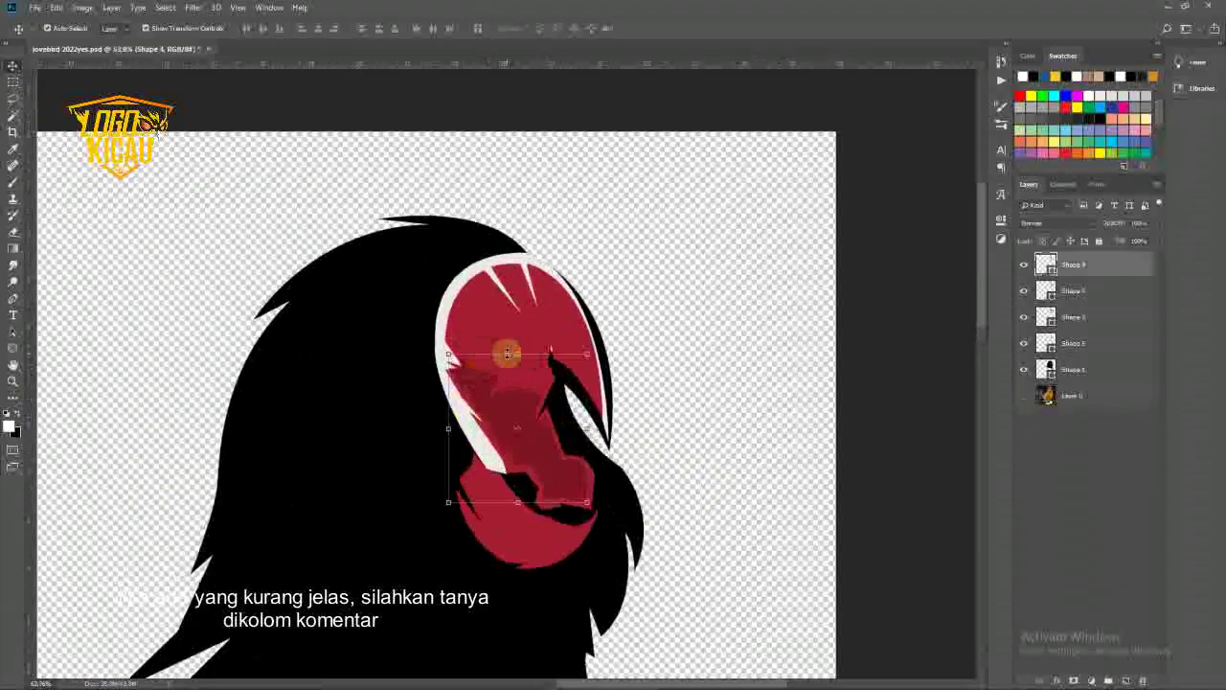
- Select the black Shape 1 layer and hide it to show the photo again
scroll(670, 431, down, 3)
scroll(506, 438, up, 3)
scroll(536, 436, up, 2)
scroll(536, 436, down, 2)
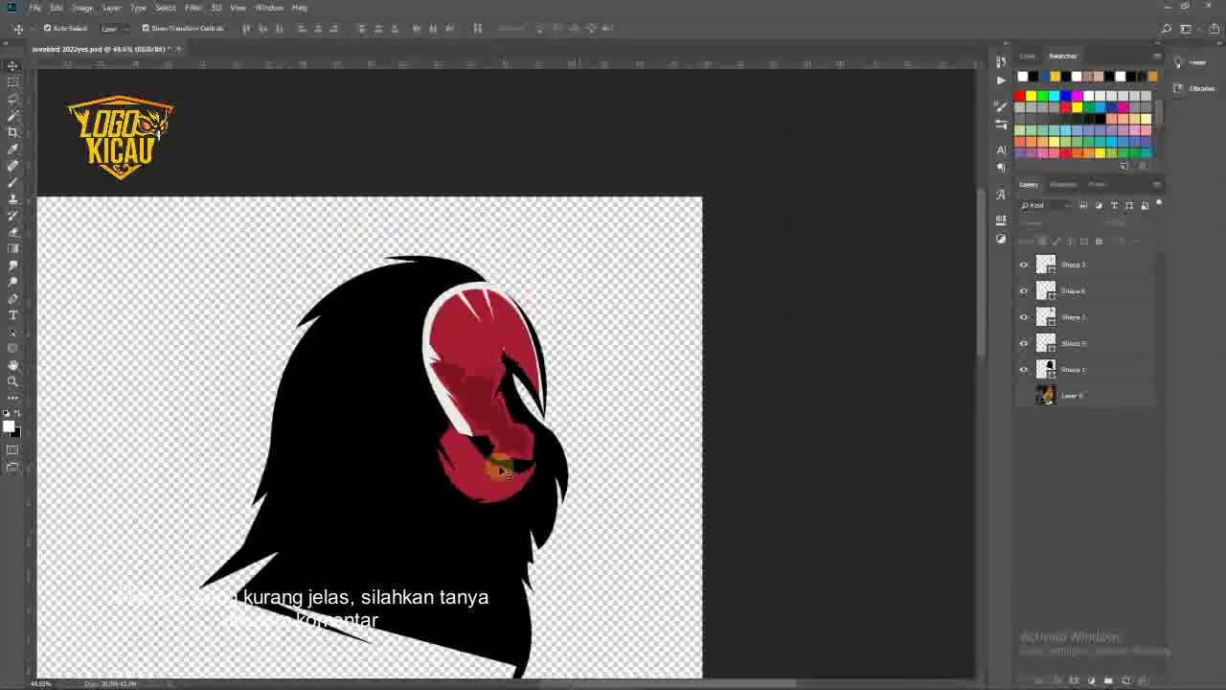
scroll(493, 471, down, 2)
scroll(447, 424, up, 2)
scroll(470, 392, up, 1)
click(1029, 371)
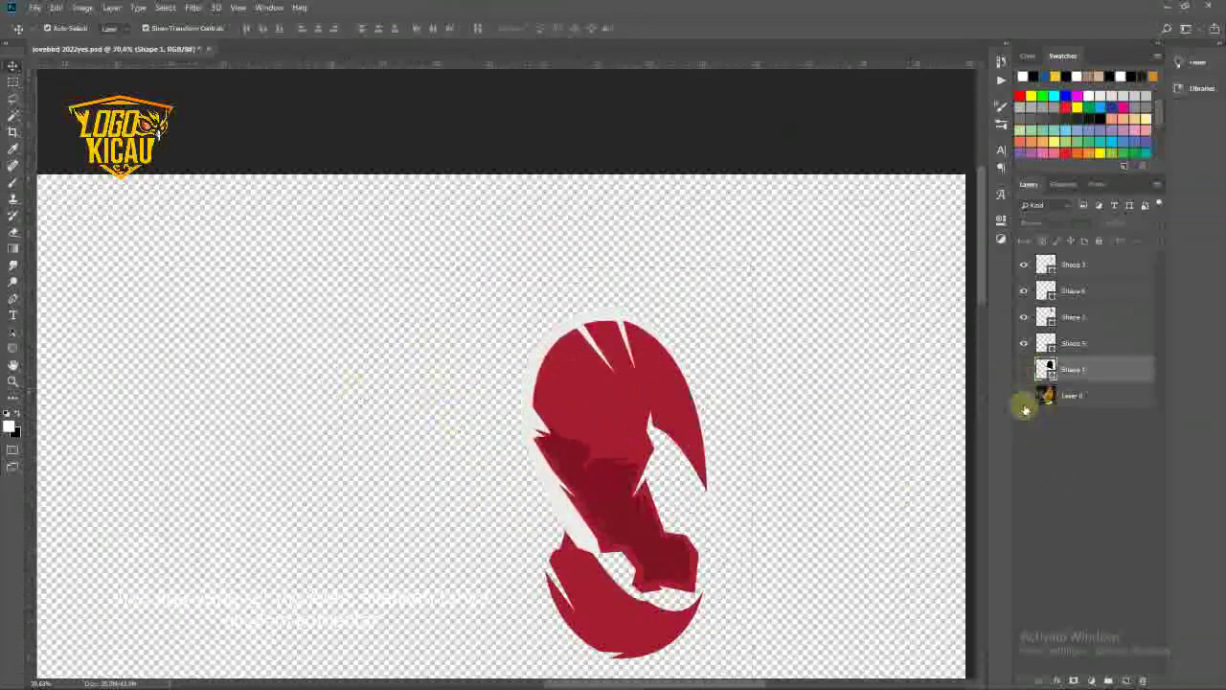
click(1024, 395)
click(14, 305)
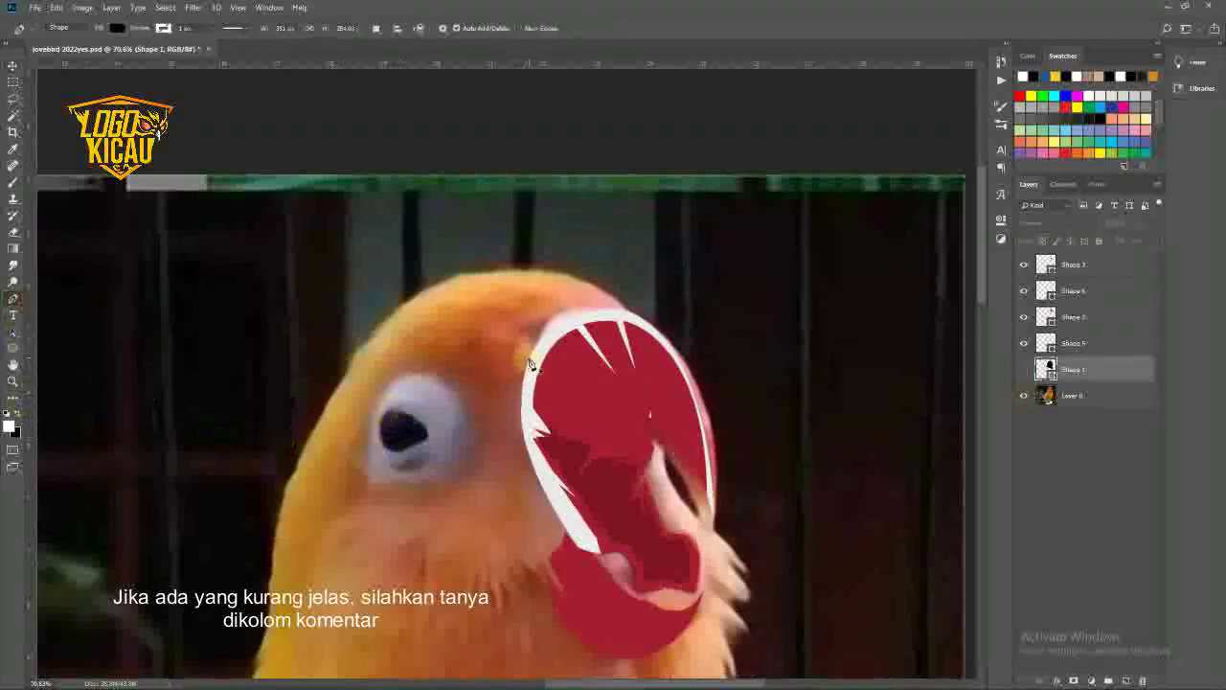
- Trace a closed teardrop outline around the bird's eye
drag(529, 363, 506, 387)
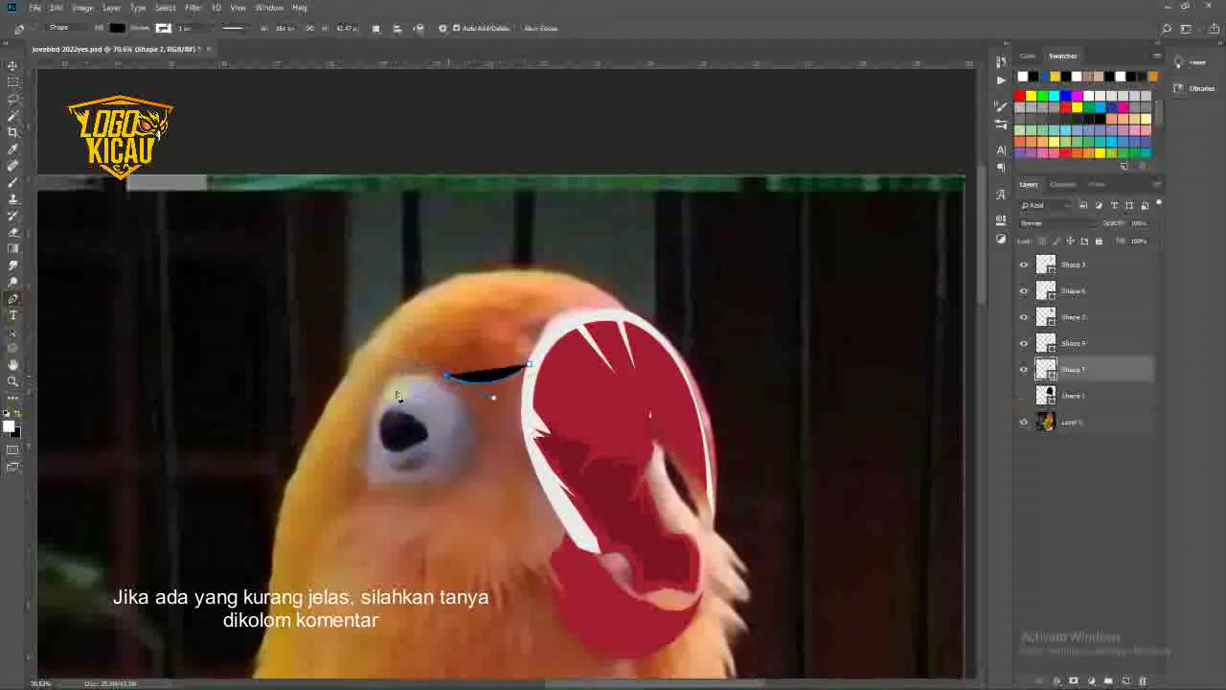
drag(350, 407, 323, 466)
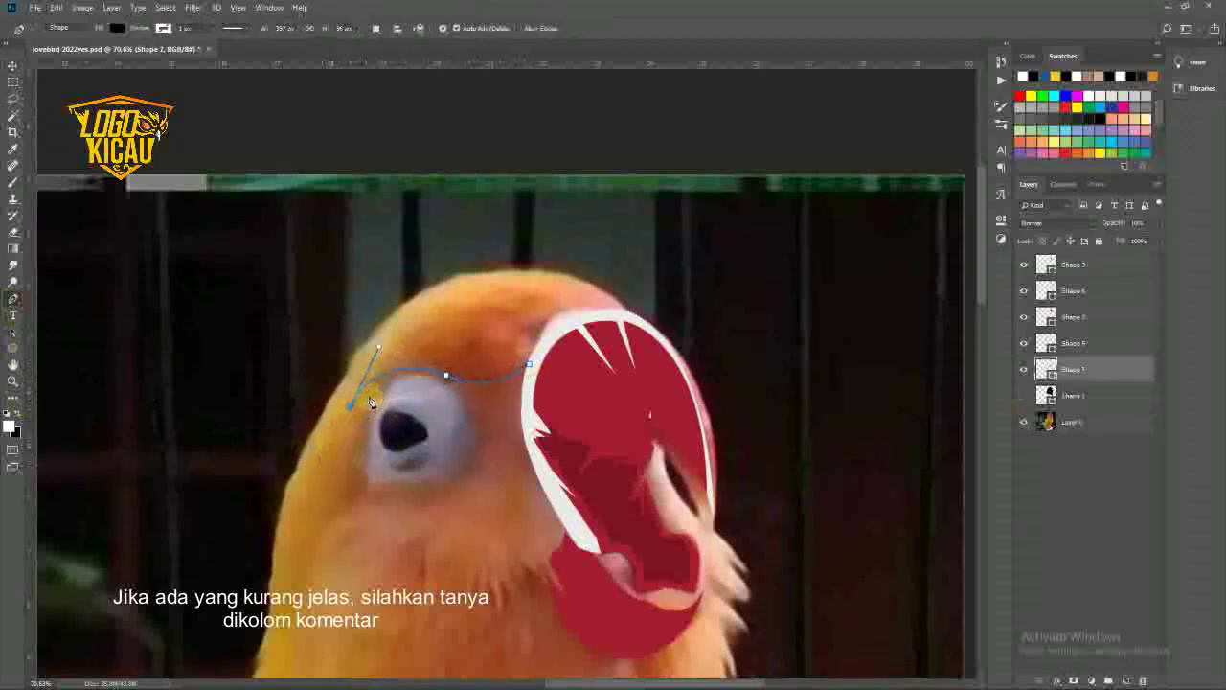
drag(403, 490, 464, 495)
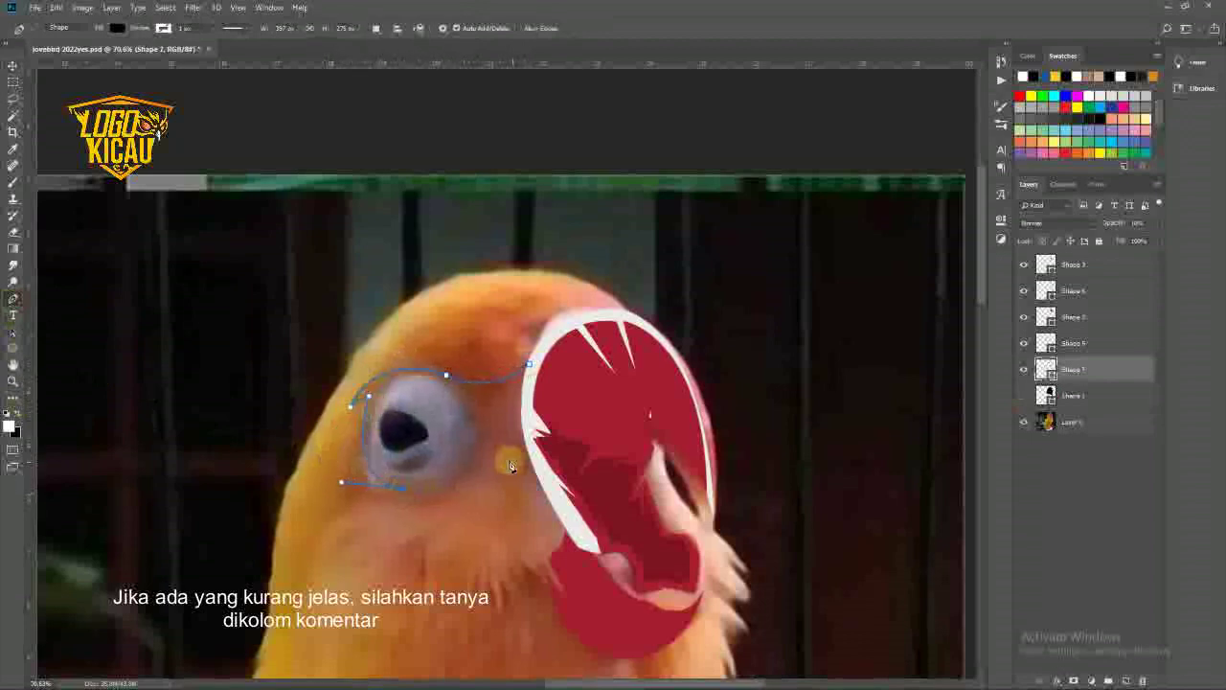
drag(478, 426, 501, 346)
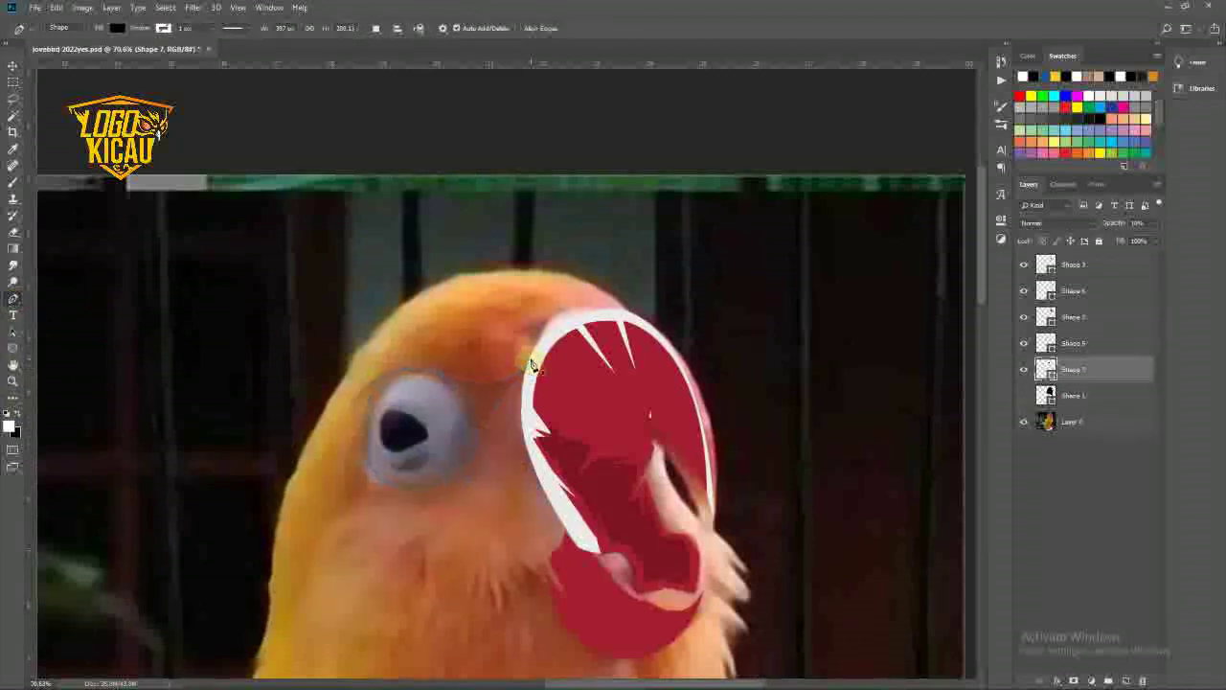
click(532, 364)
- Fill the eye shape with white and hide the black silhouette
double_click(1046, 369)
click(866, 376)
click(1176, 377)
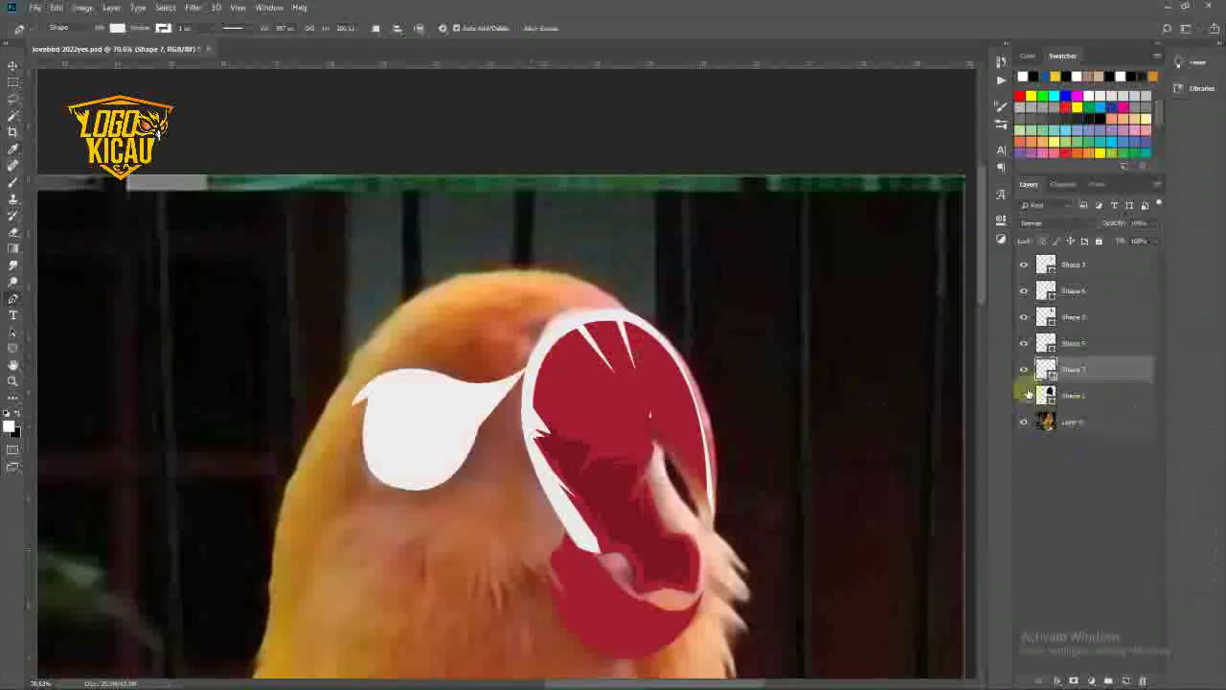
click(1024, 395)
scroll(506, 397, up, 3)
- Zoom out, show the silhouette and hide the bird photo to view the logo
click(13, 65)
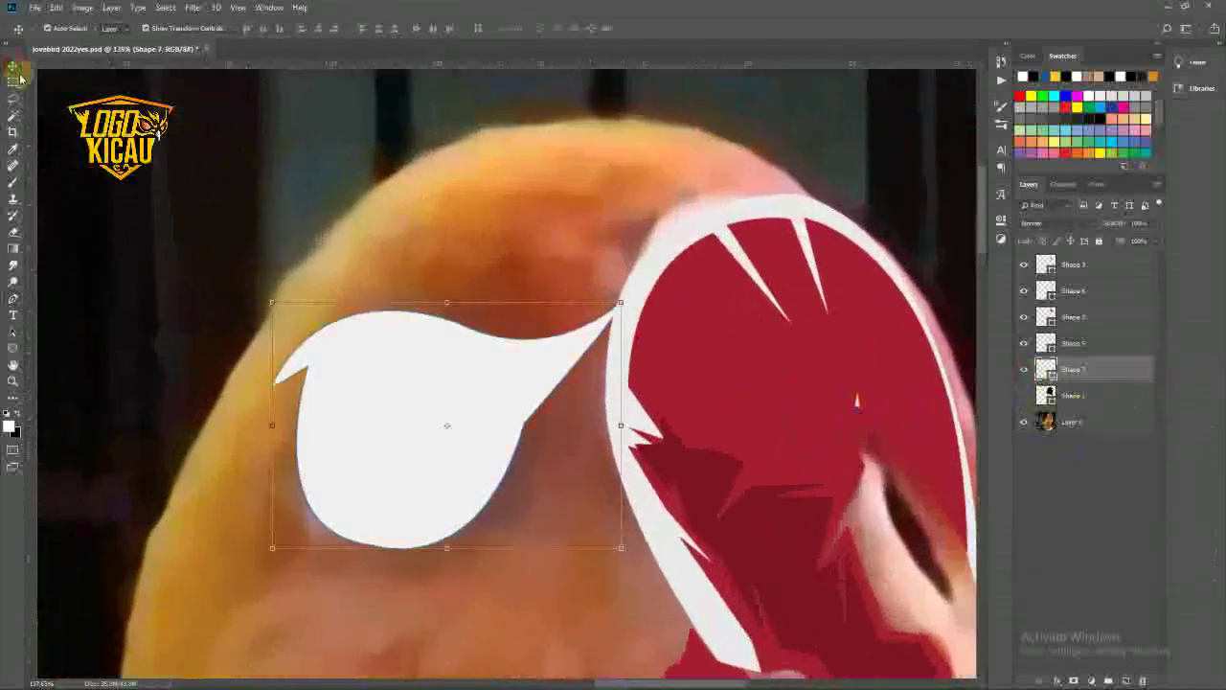
click(1024, 395)
key(ctrl+minus)
key(ctrl+minus)
key(ctrl+minus)
click(1024, 422)
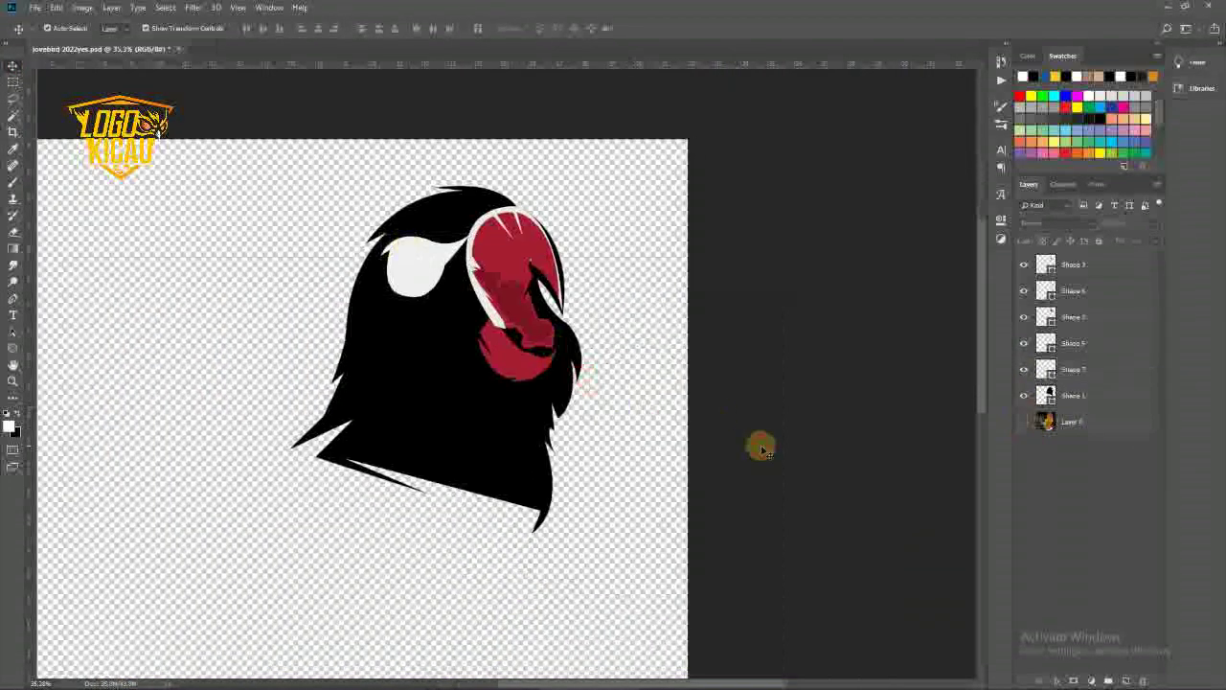
scroll(762, 450, down, 3)
scroll(600, 352, up, 4)
- Recolour the eye shape to dark red, then select the Shape 3 layer
click(1049, 373)
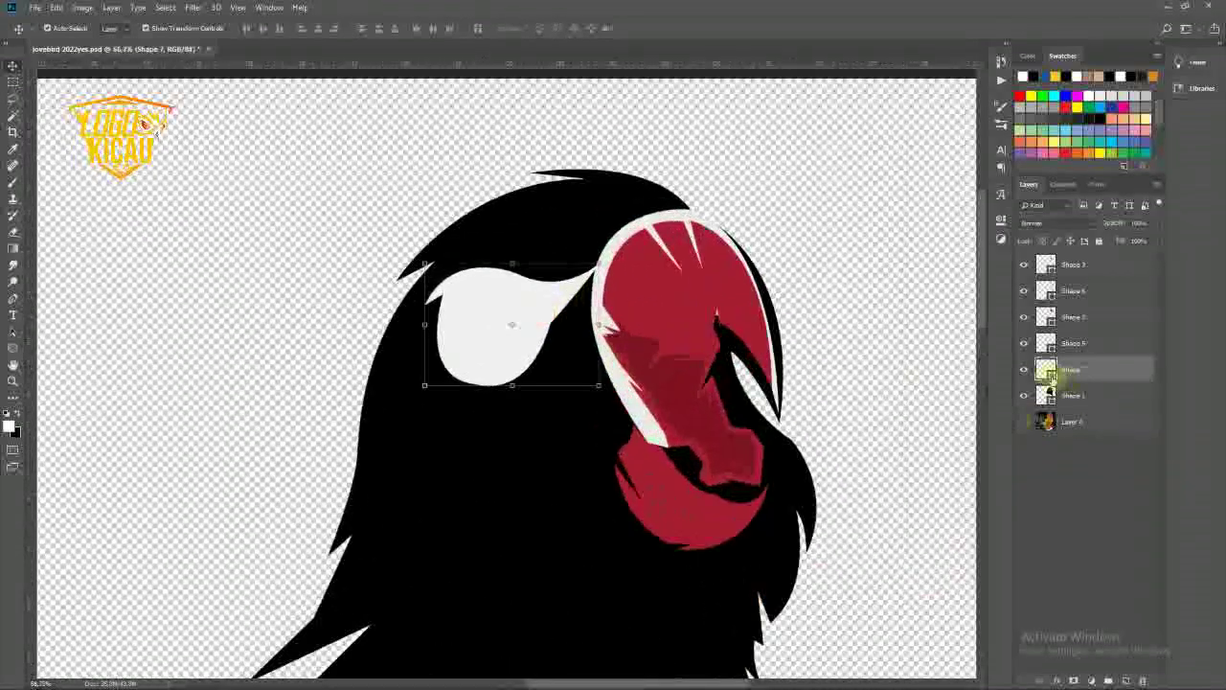
double_click(1046, 370)
click(1033, 498)
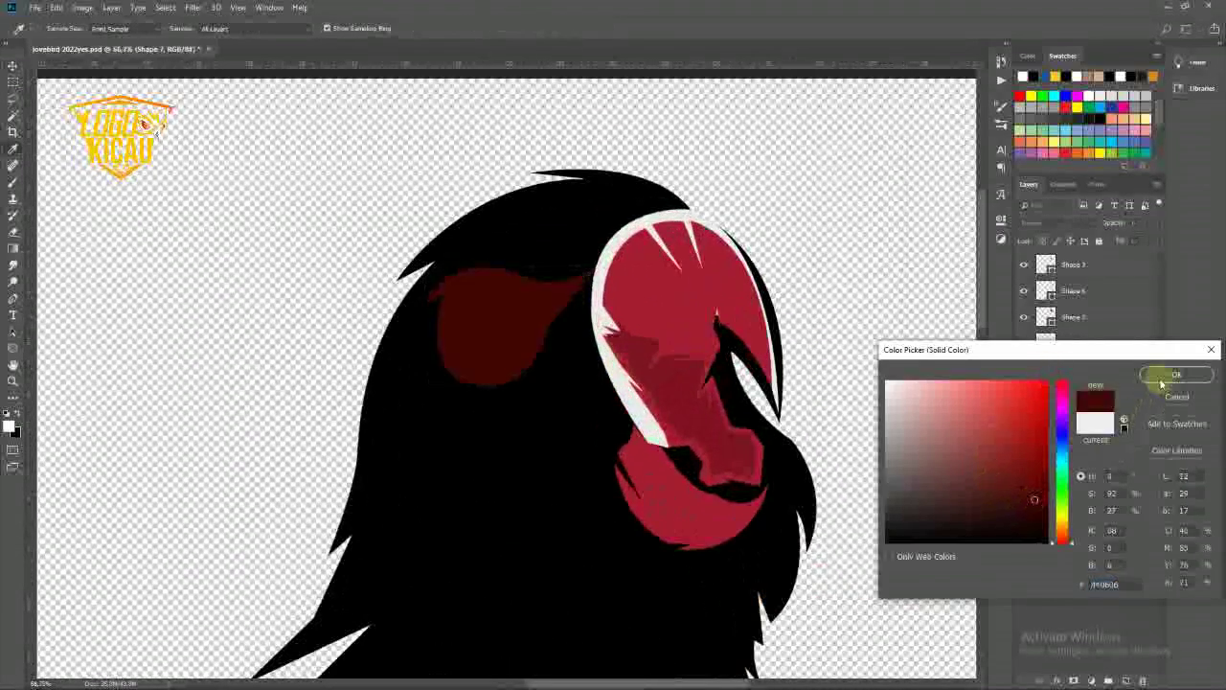
click(1161, 381)
scroll(529, 373, down, 2)
scroll(528, 374, down, 1)
scroll(529, 374, up, 2)
scroll(529, 374, up, 2)
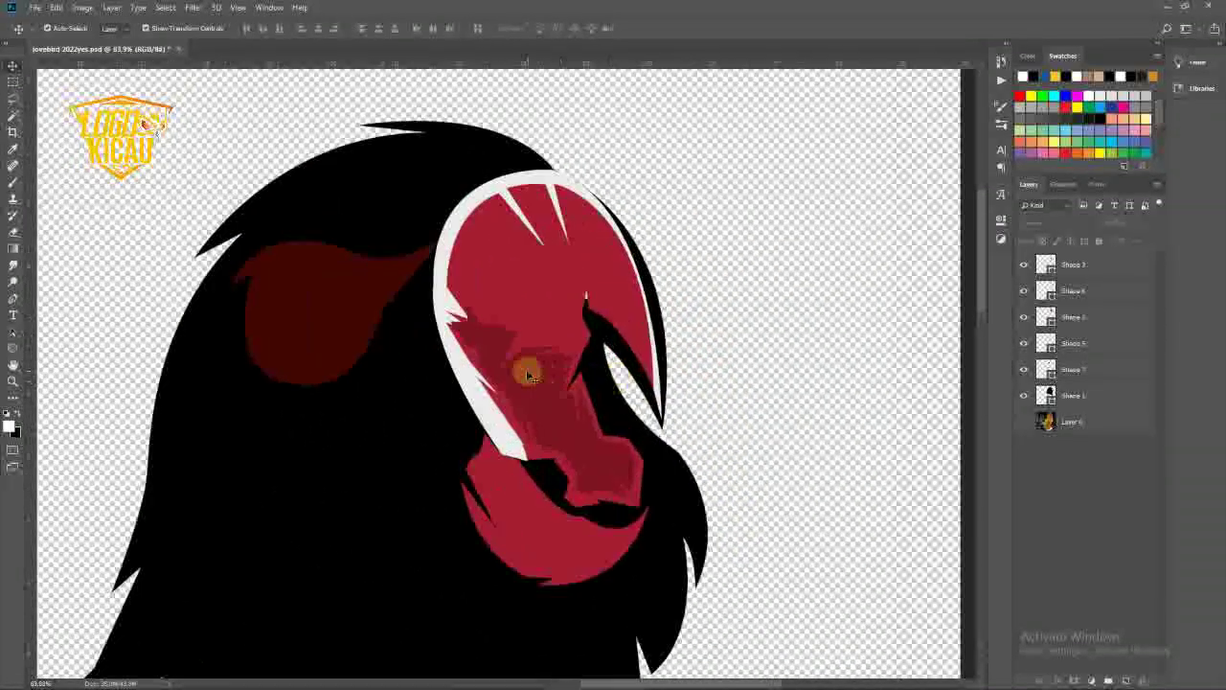
click(529, 374)
key(p)
scroll(537, 364, up, 2)
- Draw a closed dark red shading shape across the upper inside of the mouth
click(590, 311)
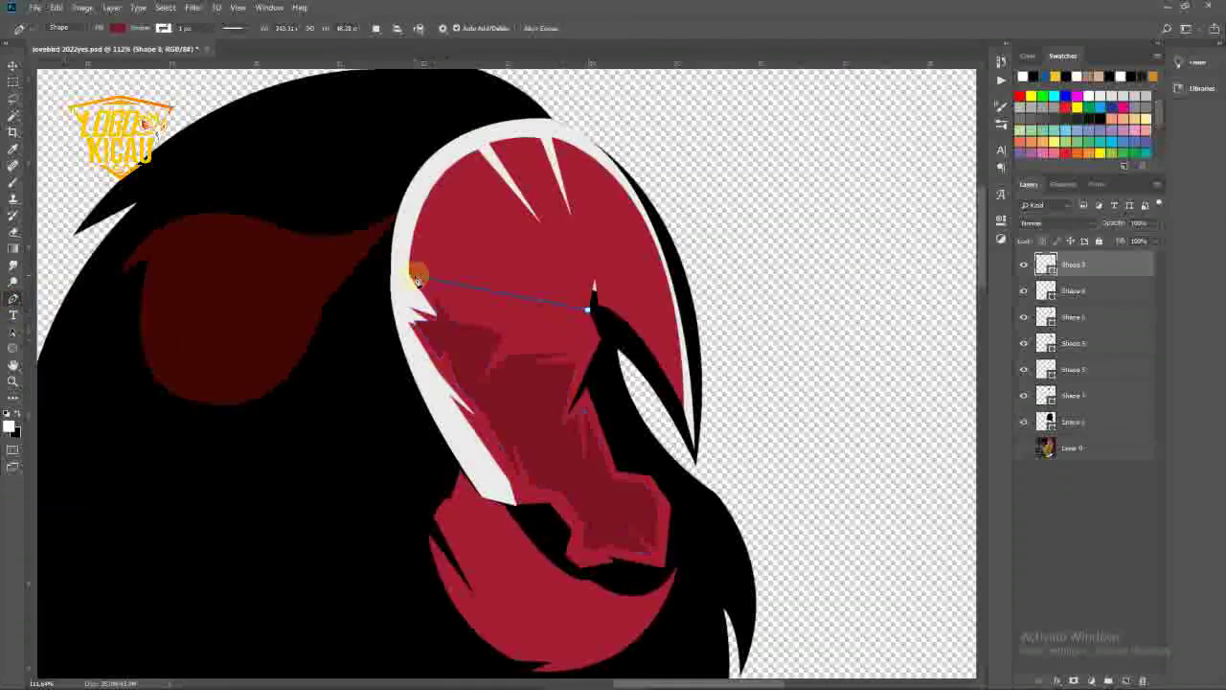
drag(413, 276, 358, 287)
click(441, 307)
click(453, 329)
drag(516, 341, 488, 360)
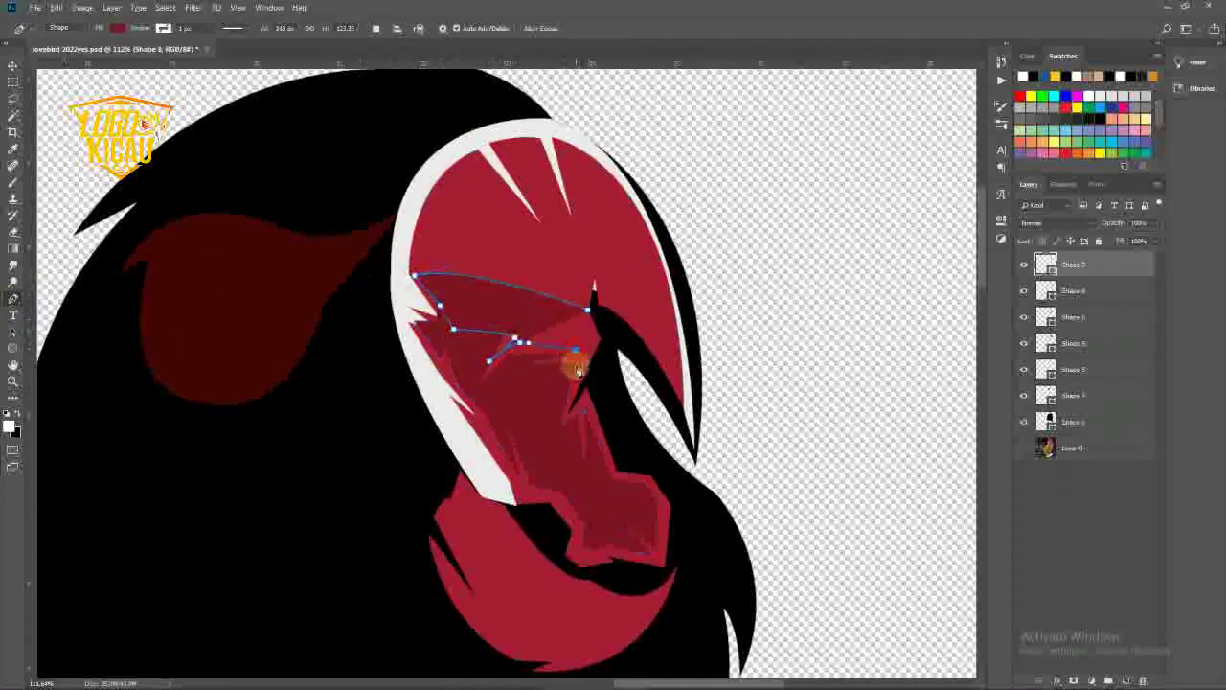
drag(577, 349, 577, 385)
click(590, 316)
scroll(575, 345, down, 5)
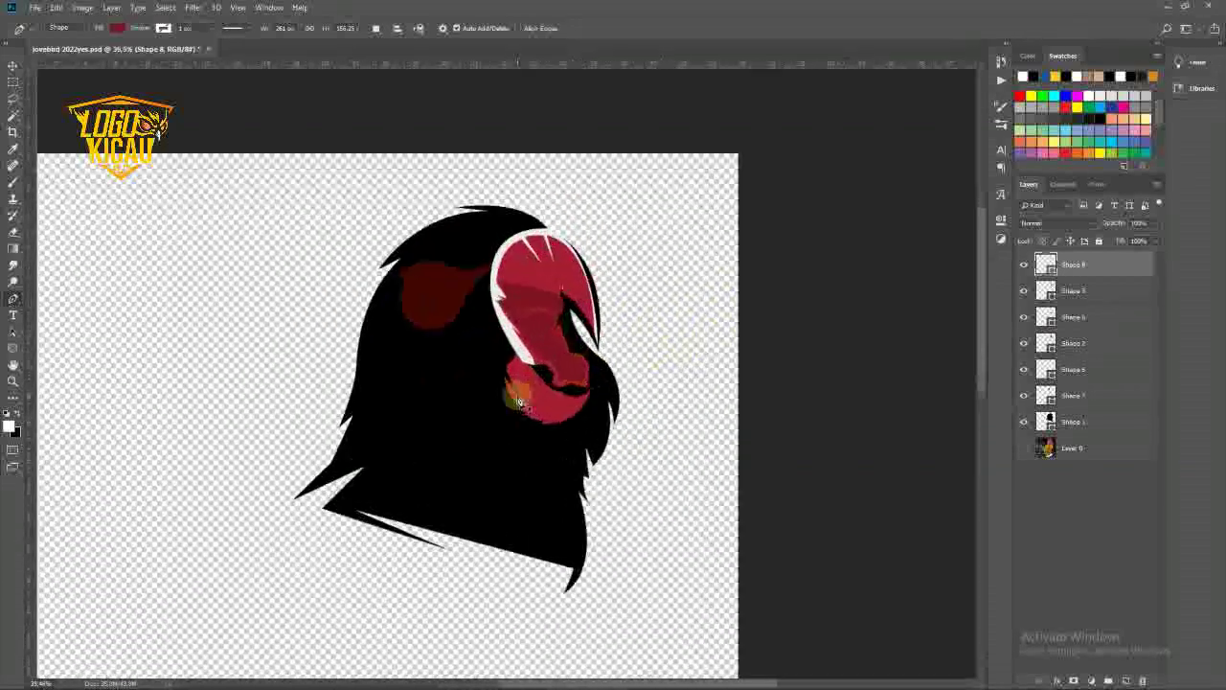
- Select the Shape 2 inner-mouth layer and add an anchor near the black spike tip
key(v)
scroll(578, 383, up, 5)
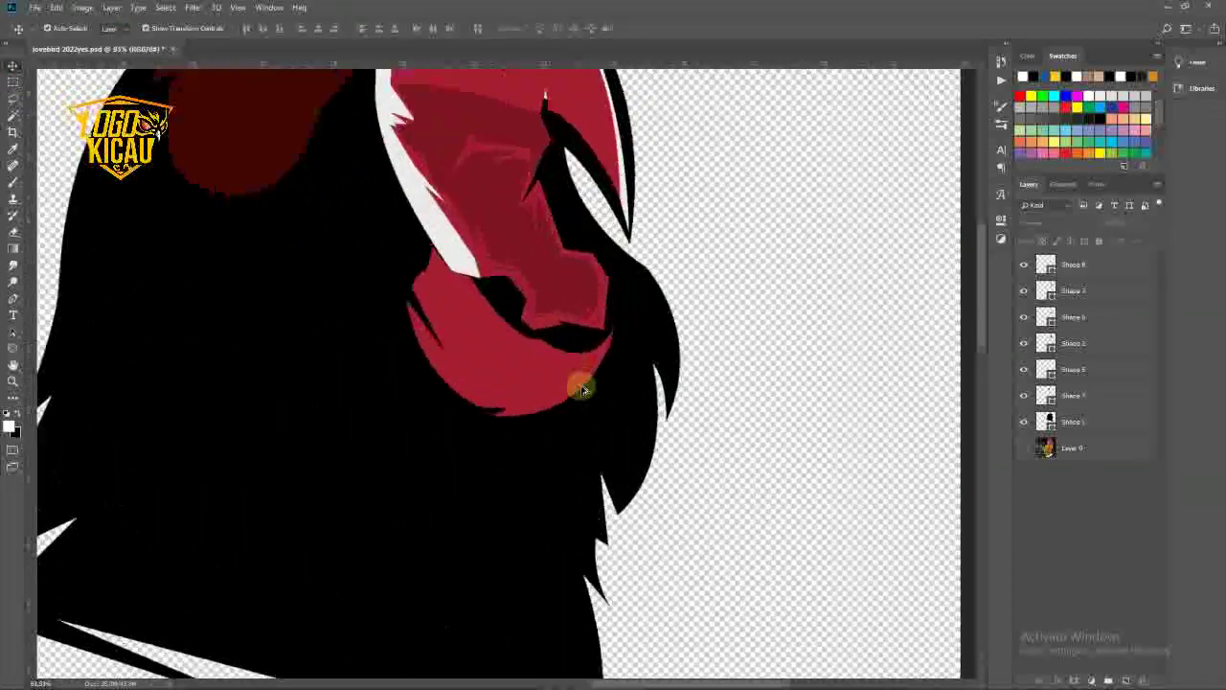
scroll(556, 375, up, 2)
scroll(558, 376, down, 3)
scroll(558, 375, up, 4)
click(546, 230)
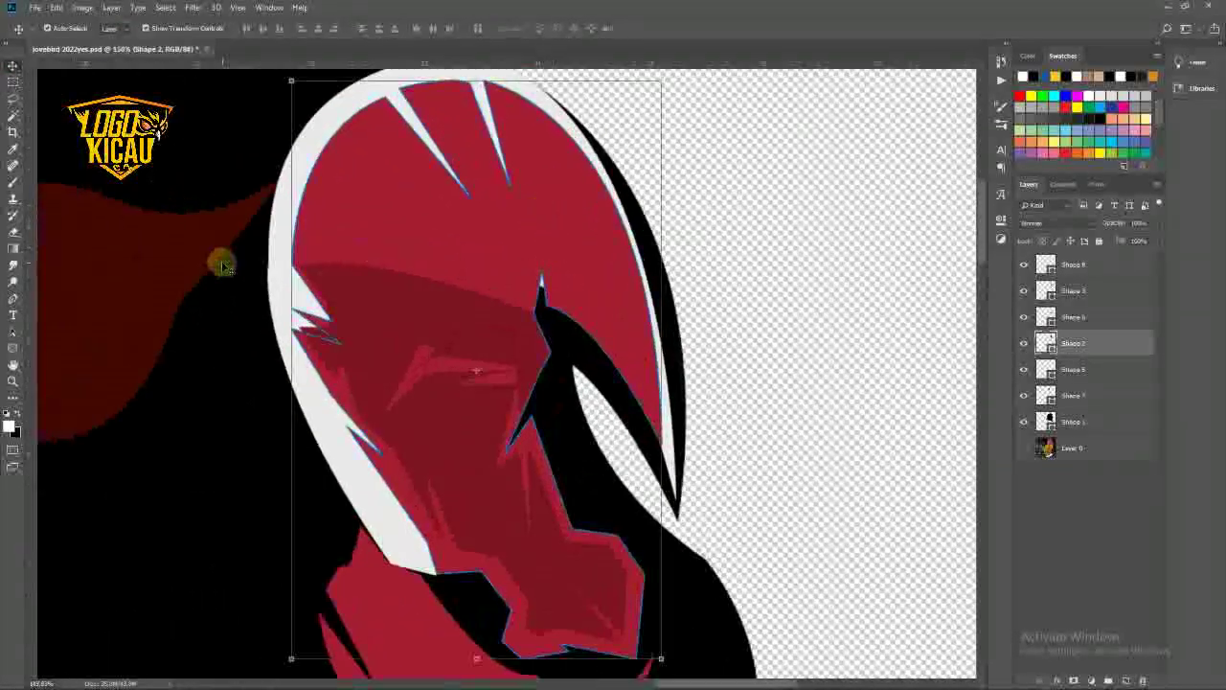
right_click(14, 295)
click(67, 338)
click(539, 269)
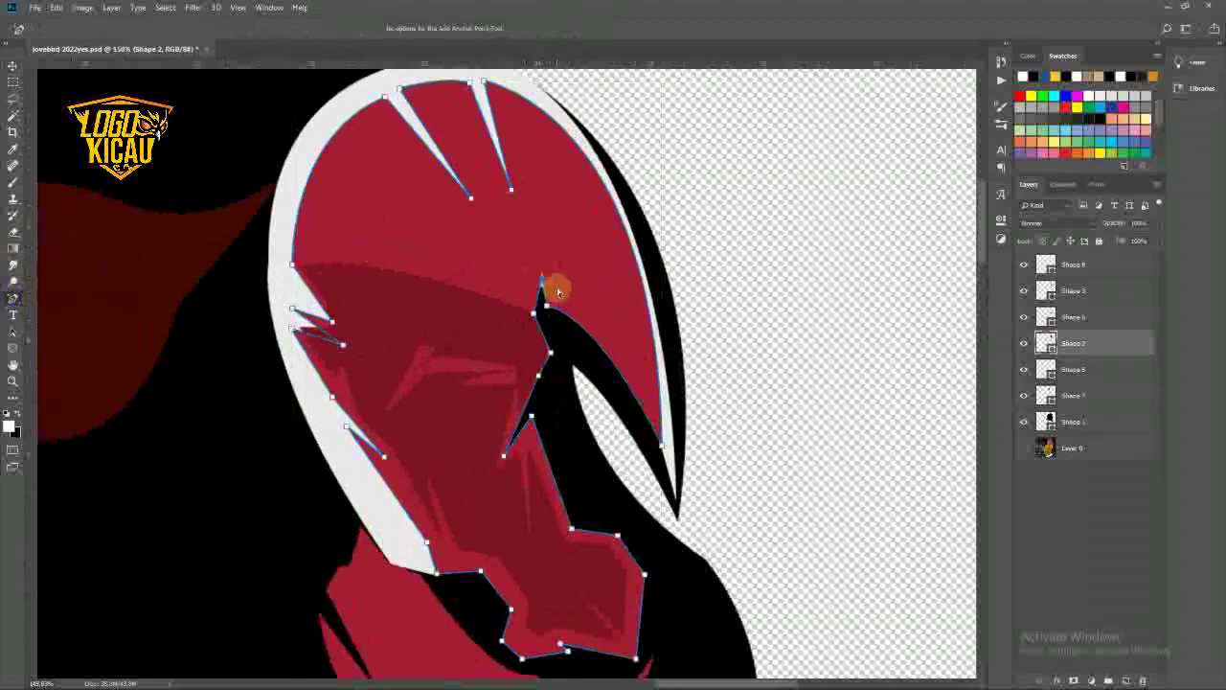
click(558, 290)
scroll(504, 444, down, 2)
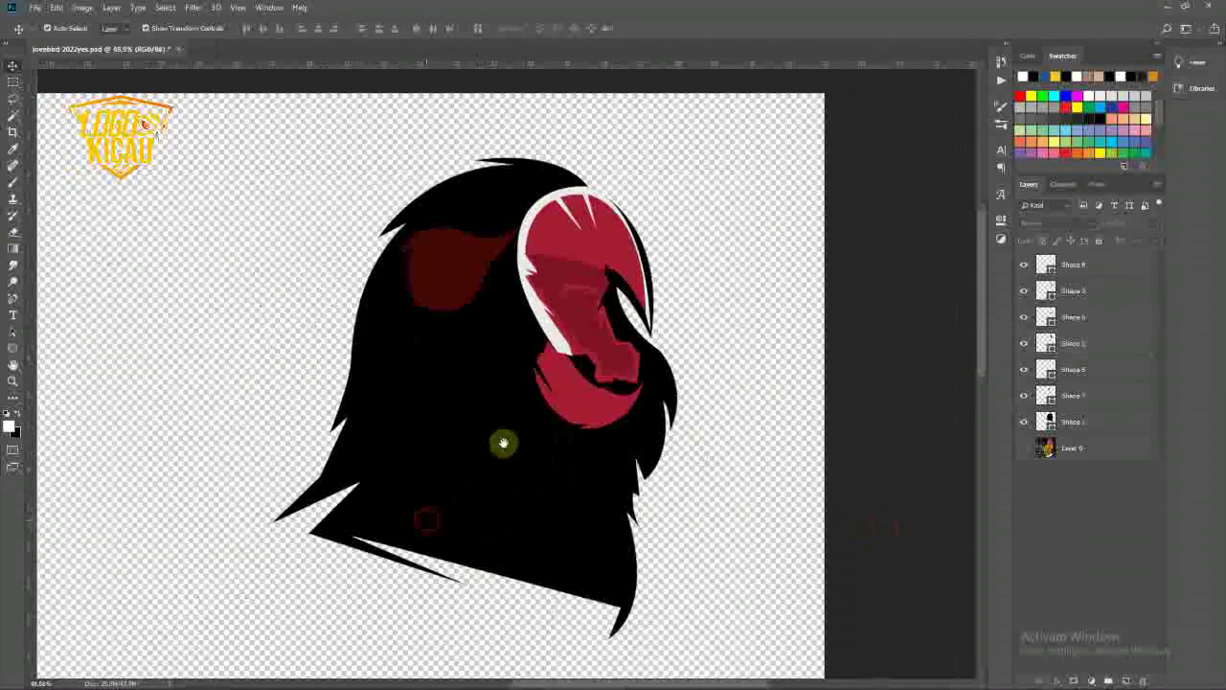
scroll(482, 315, down, 1)
- Select the eye patch layer and start the iris path's lower curve with the Pen tool
scroll(444, 320, up, 4)
click(443, 320)
right_click(13, 298)
click(42, 298)
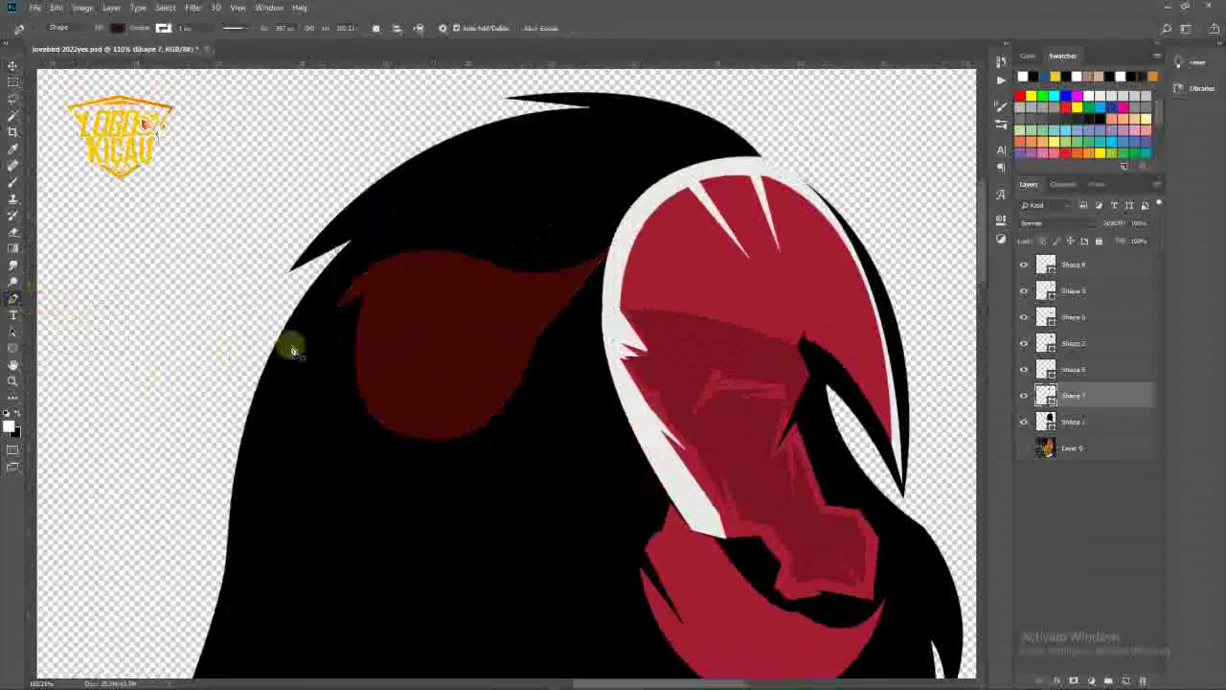
click(402, 292)
drag(410, 393, 454, 448)
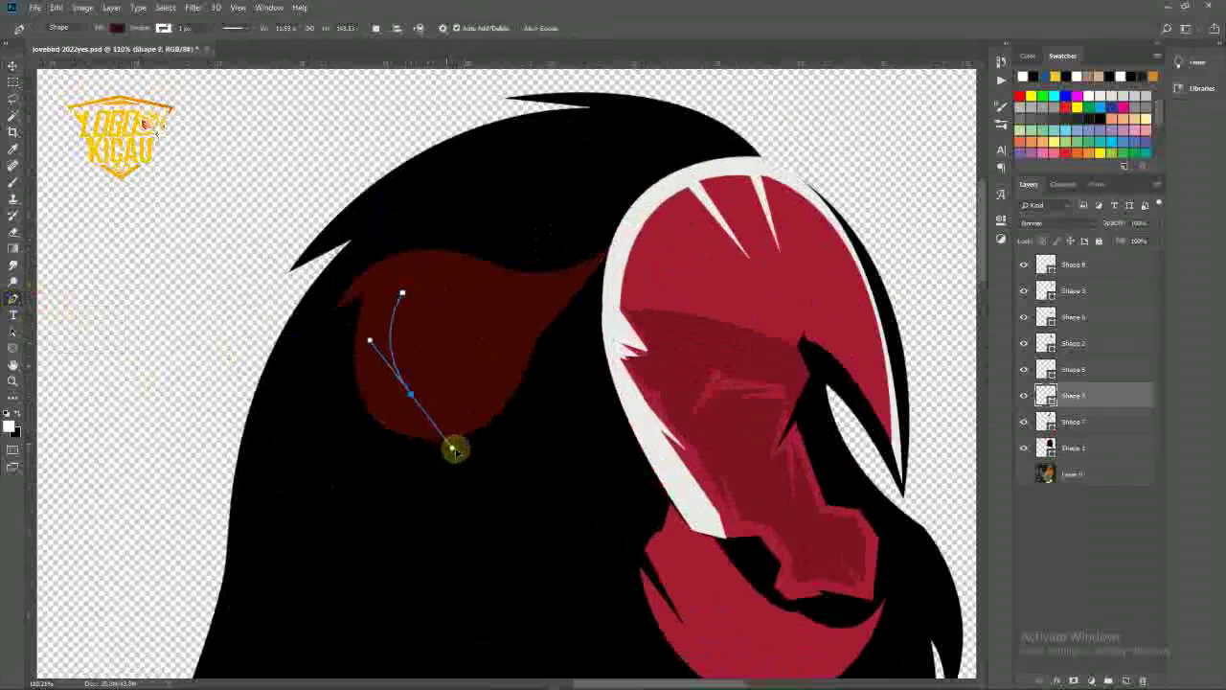
key(ctrl+z)
drag(415, 408, 480, 458)
alt+click(415, 408)
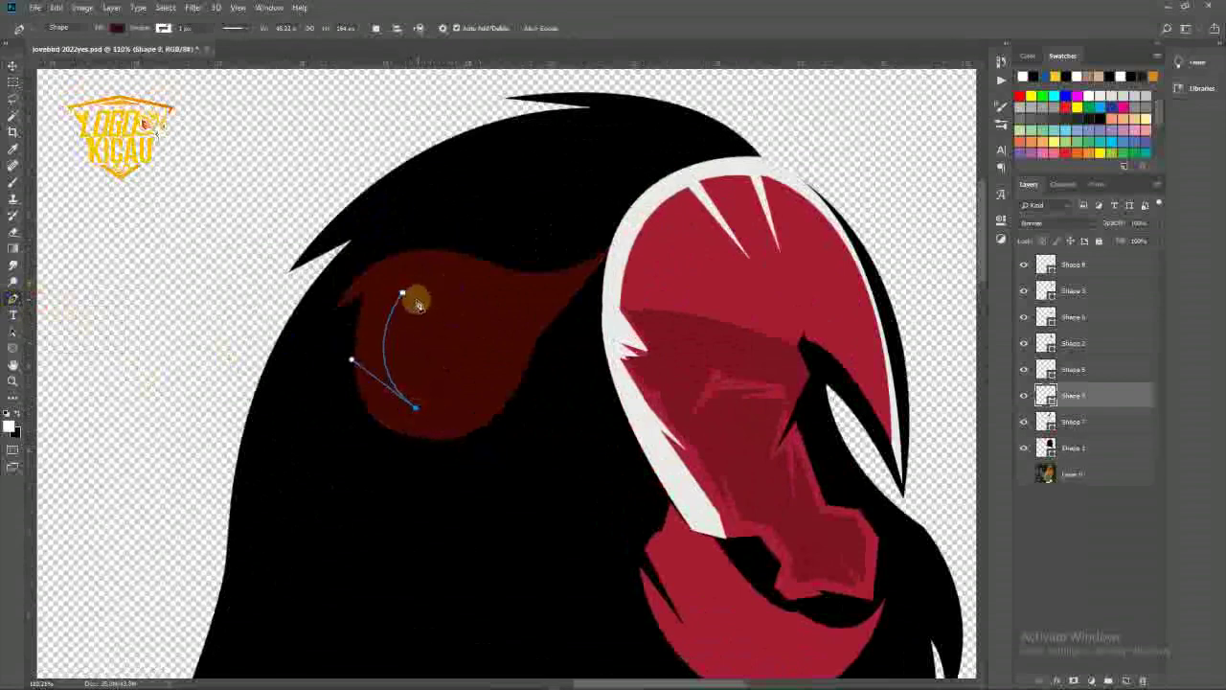
- Add the iris's upper-right corner, close the path and commit the shape
drag(453, 299, 413, 188)
alt+click(452, 295)
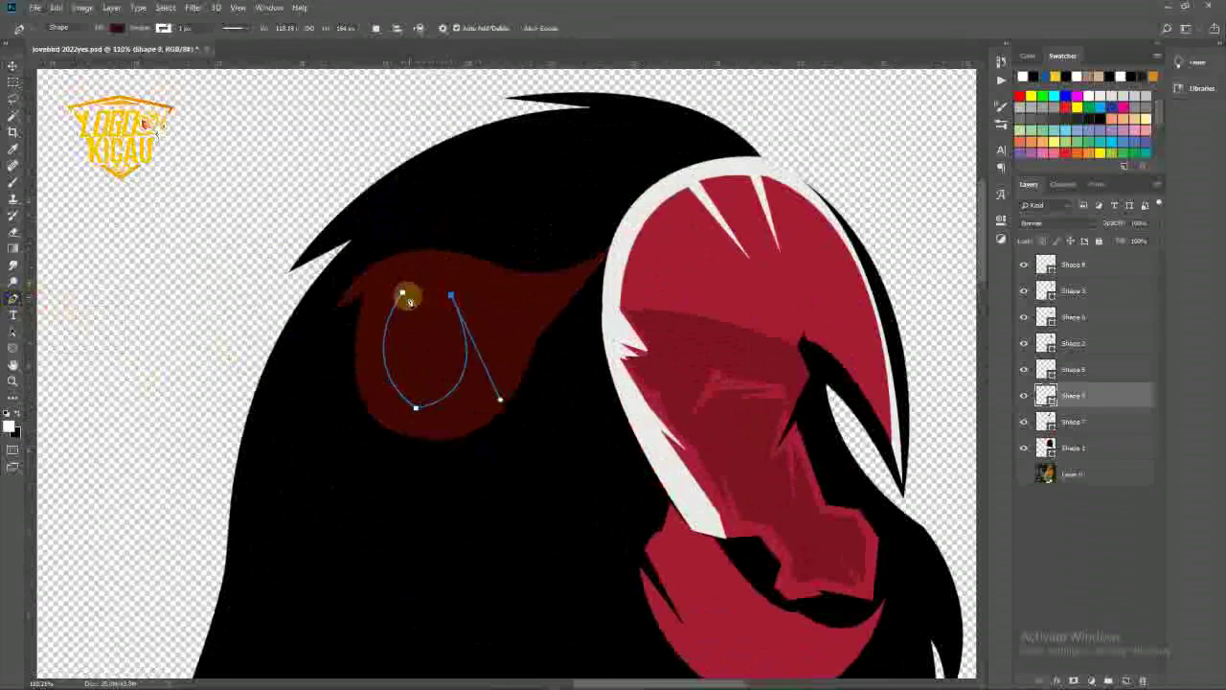
click(402, 293)
key(Return)
- Fill the iris shape with a brighter red
double_click(1046, 395)
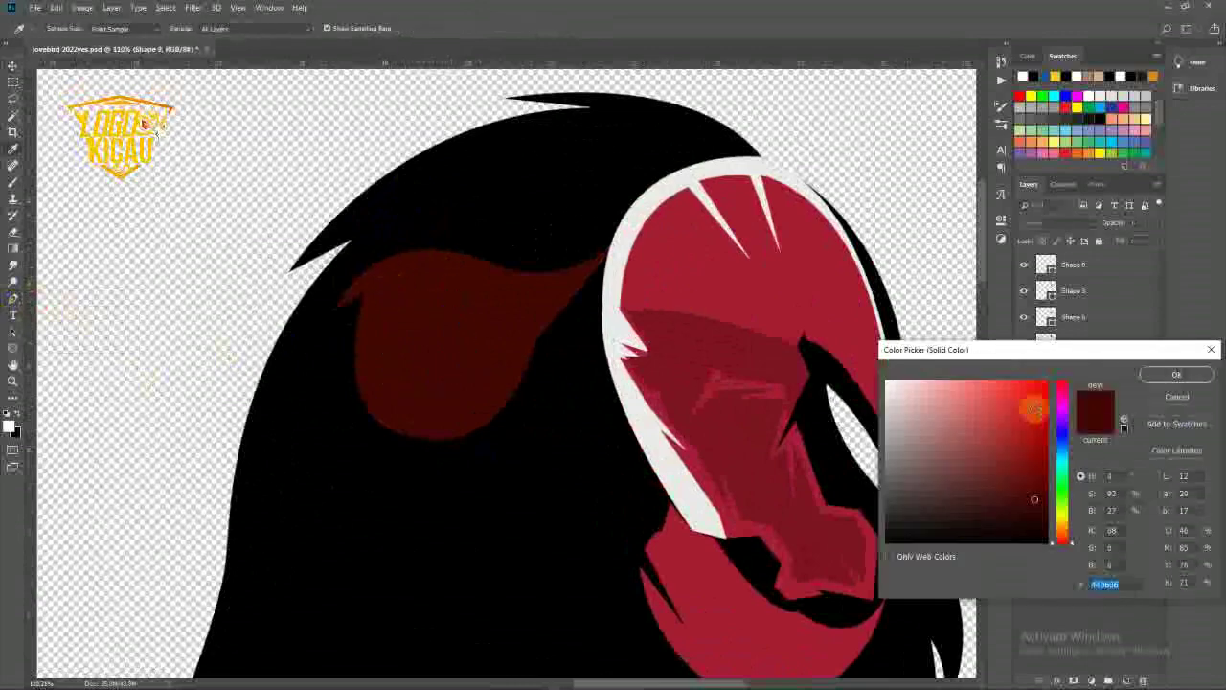
click(1020, 463)
key(v)
scroll(287, 282, down, 5)
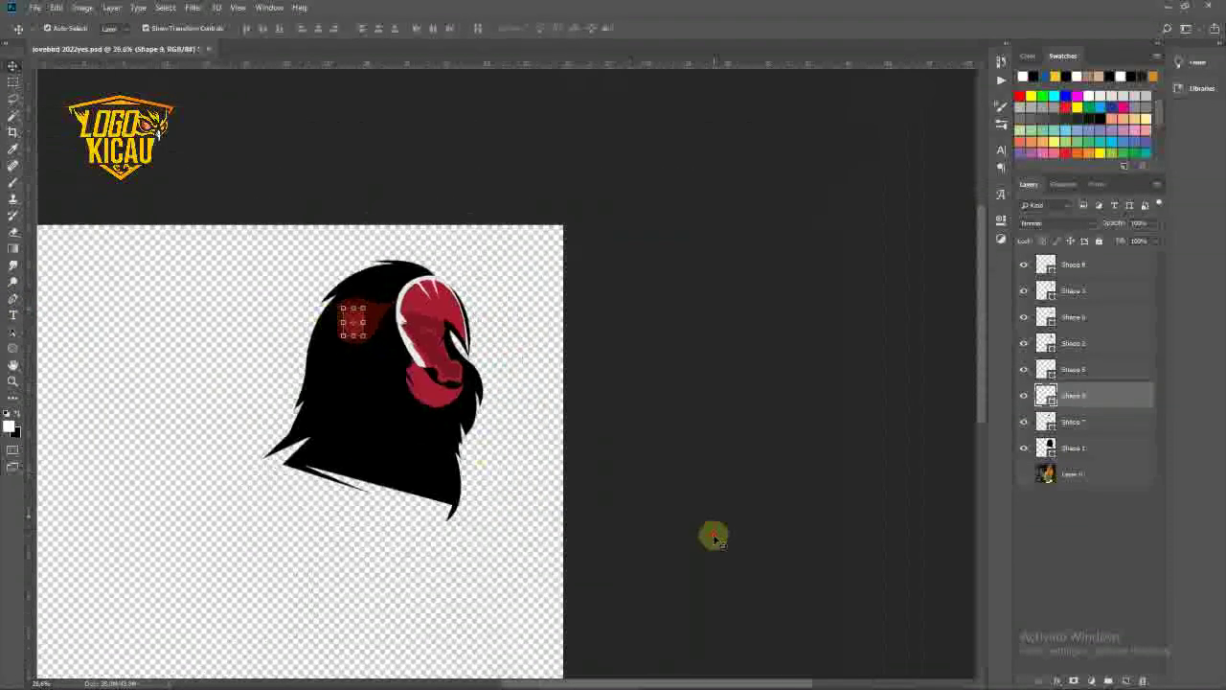
scroll(415, 416, up, 2)
- Toggle the black body shape and bird photo layers to compare the trace against the photo
click(415, 416)
click(1023, 447)
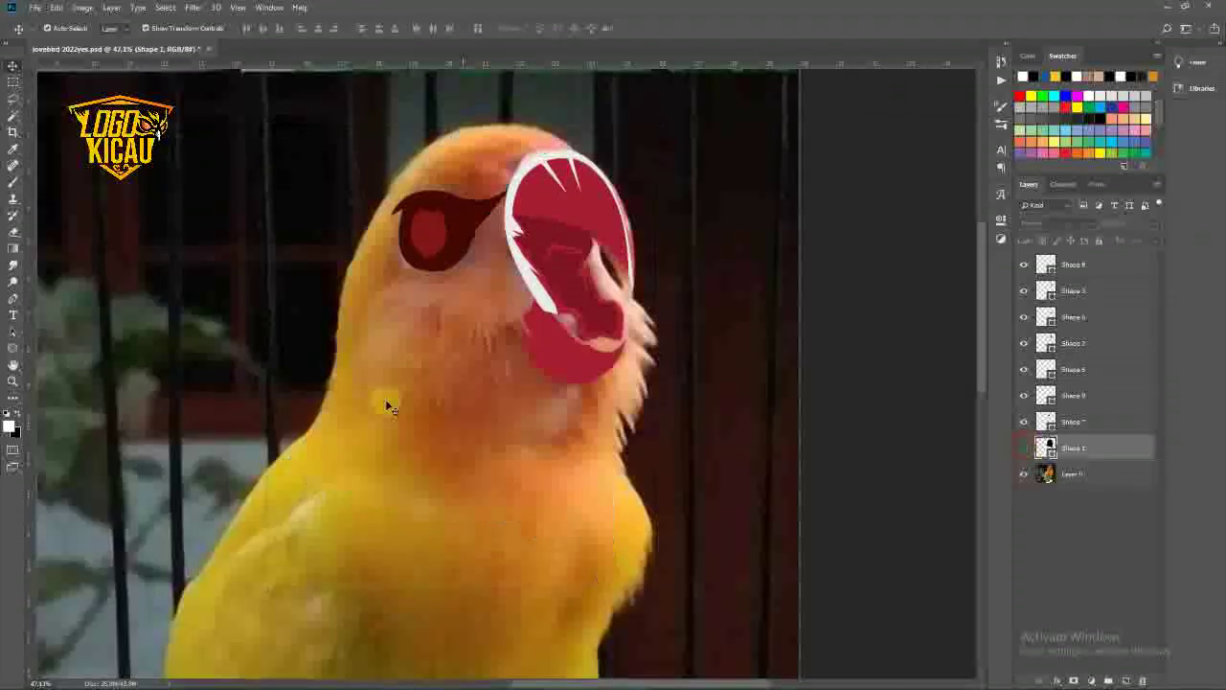
click(10, 424)
click(479, 134)
click(1163, 374)
click(1023, 448)
click(1023, 473)
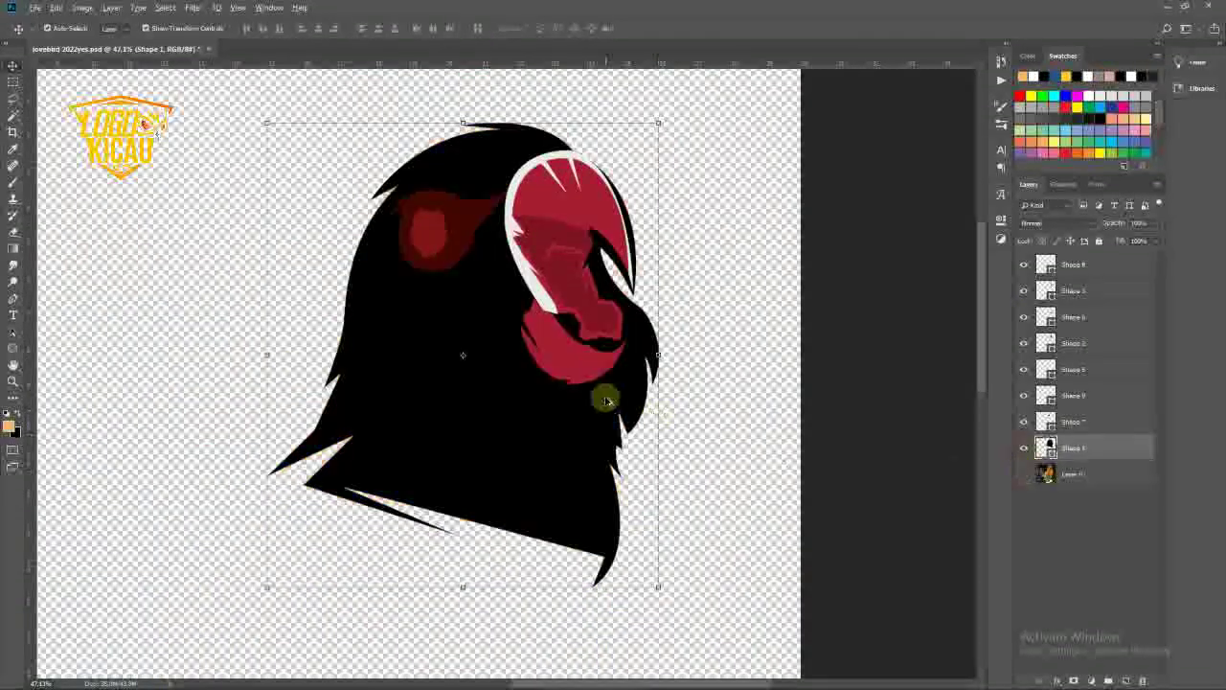
scroll(607, 400, down, 1)
- Start a new pen shape tracing the top of the head and around the eye
key(p)
scroll(431, 323, up, 2)
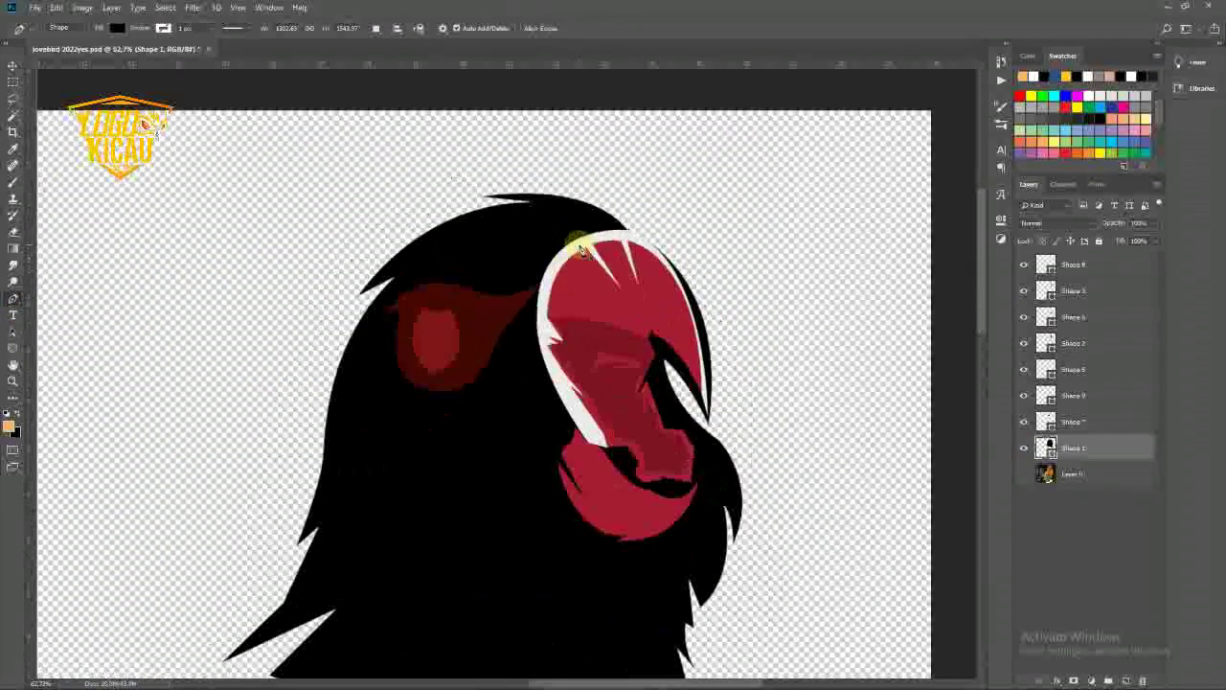
click(606, 230)
scroll(606, 230, up, 1)
drag(528, 205, 541, 218)
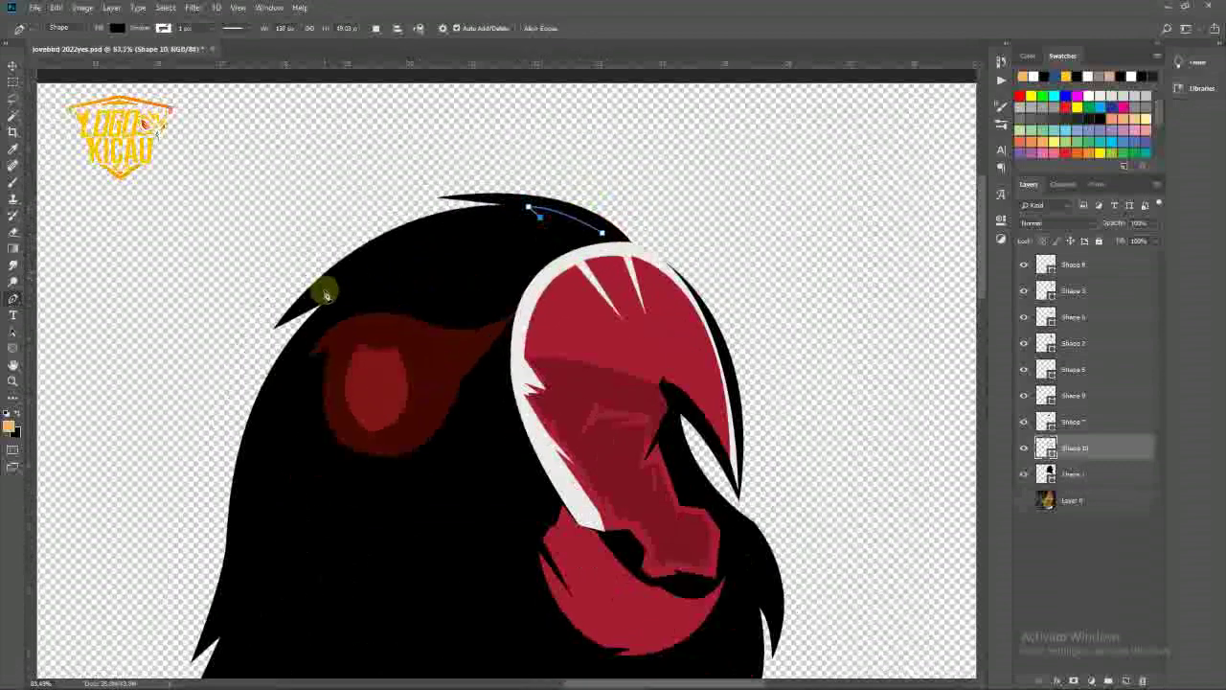
drag(333, 285, 231, 370)
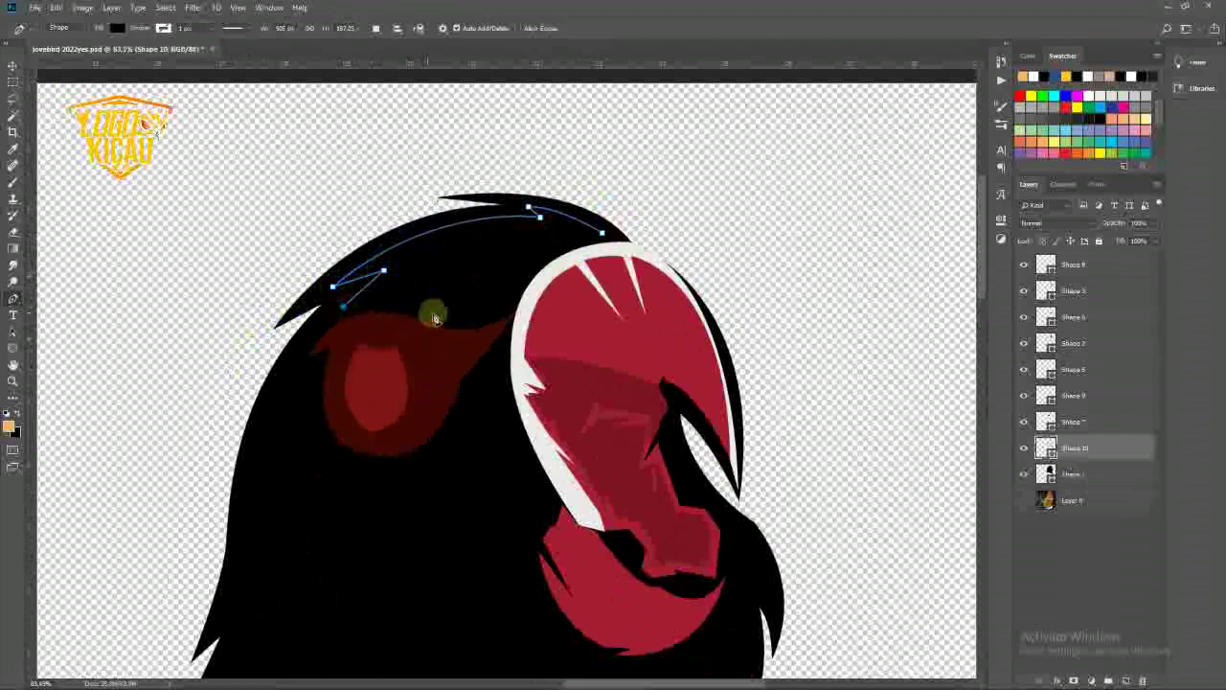
scroll(427, 305, up, 2)
drag(401, 304, 443, 320)
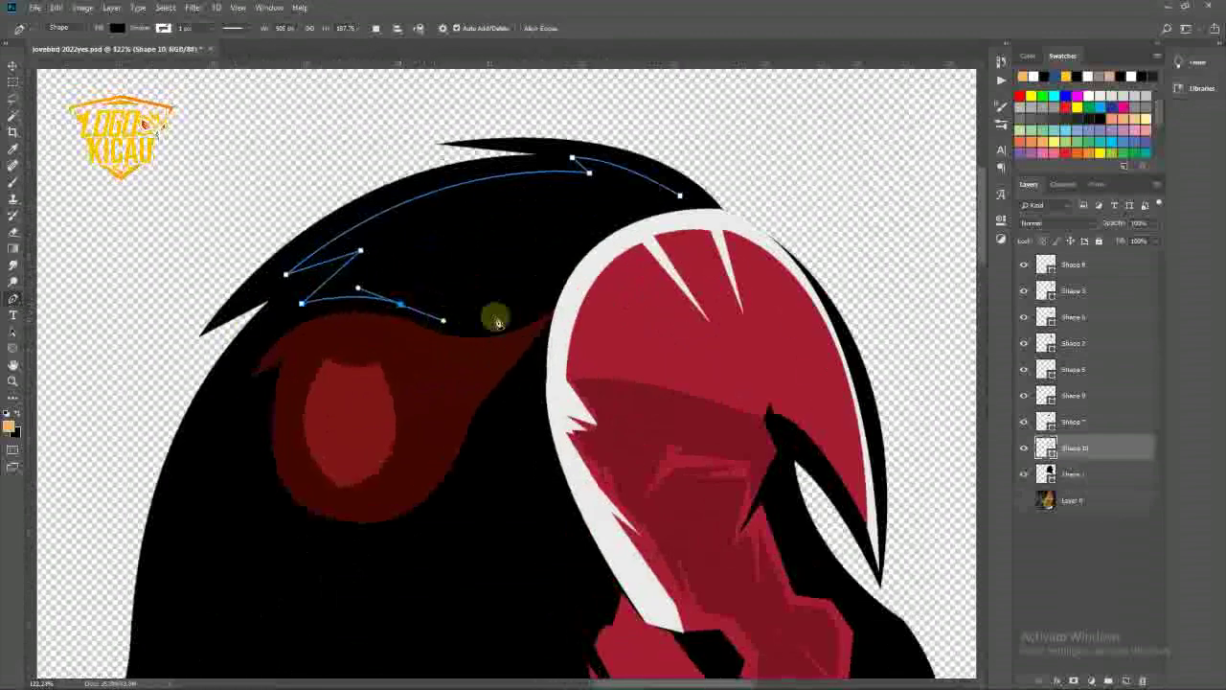
key(ctrl+z)
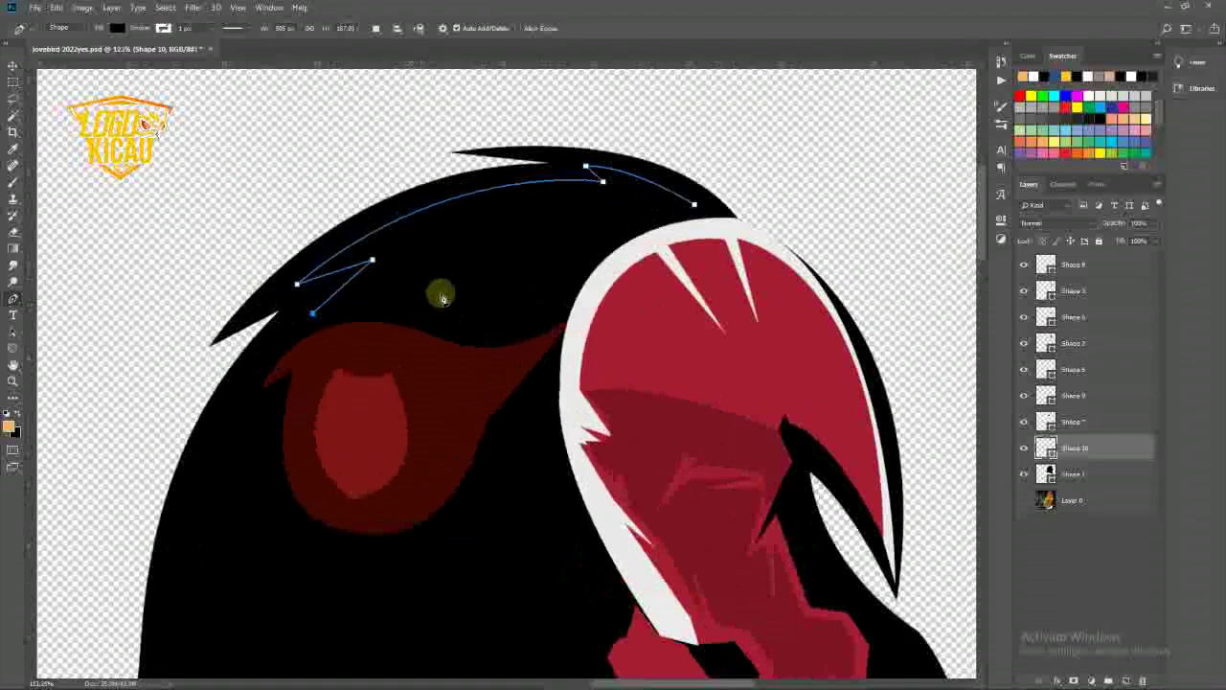
scroll(352, 327, down, 2)
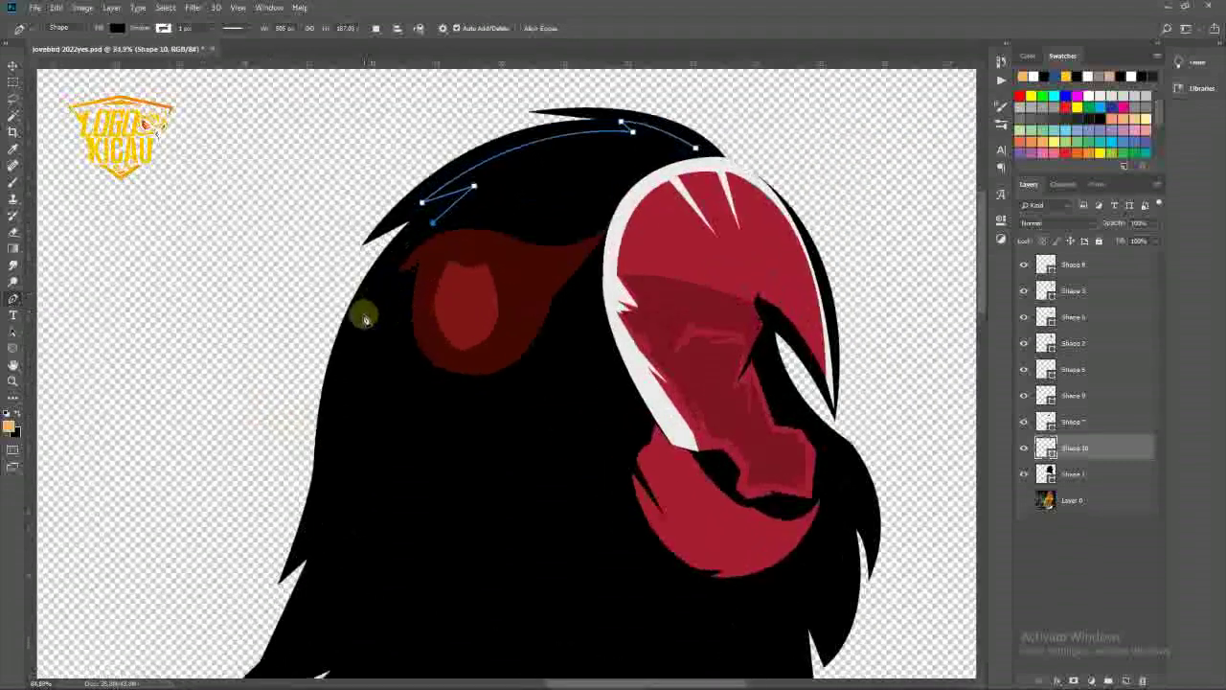
drag(364, 329, 352, 412)
click(406, 289)
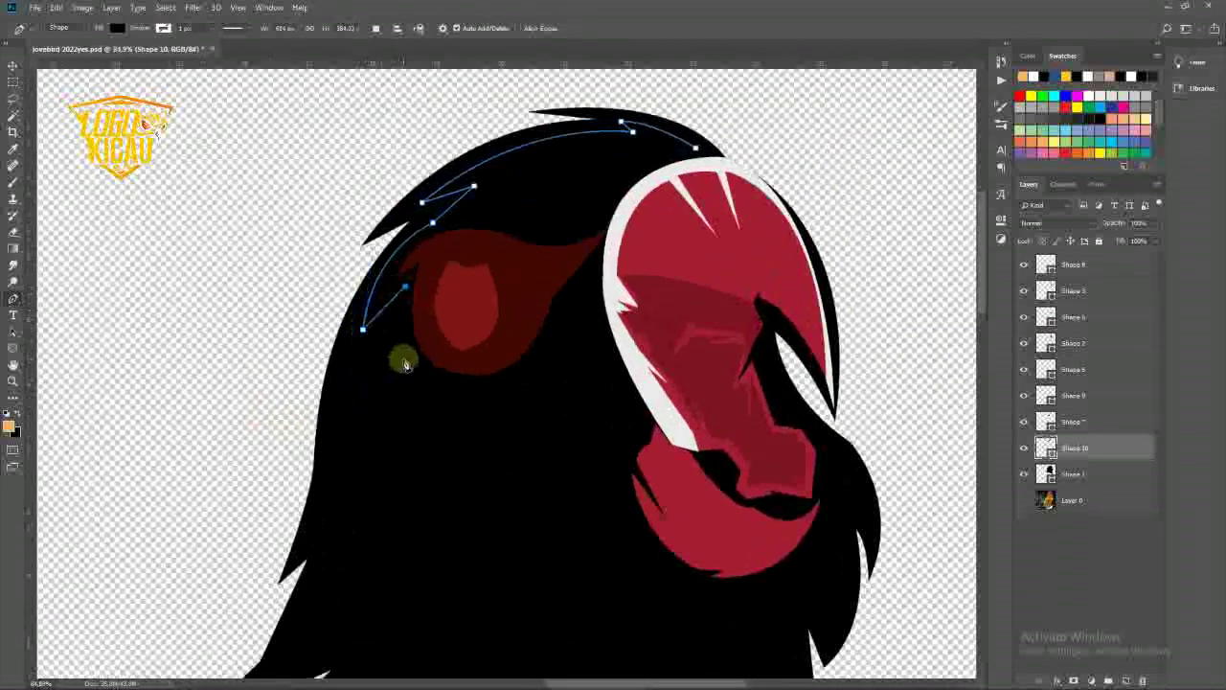
scroll(451, 393, down, 2)
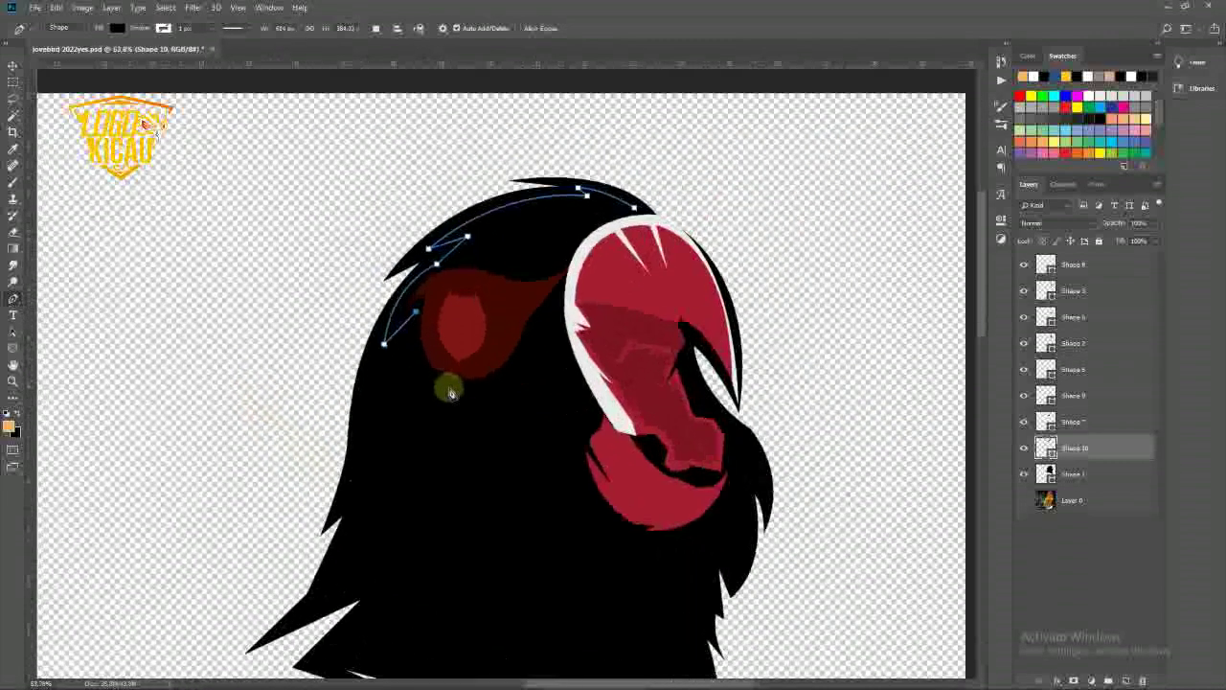
scroll(451, 392, up, 1)
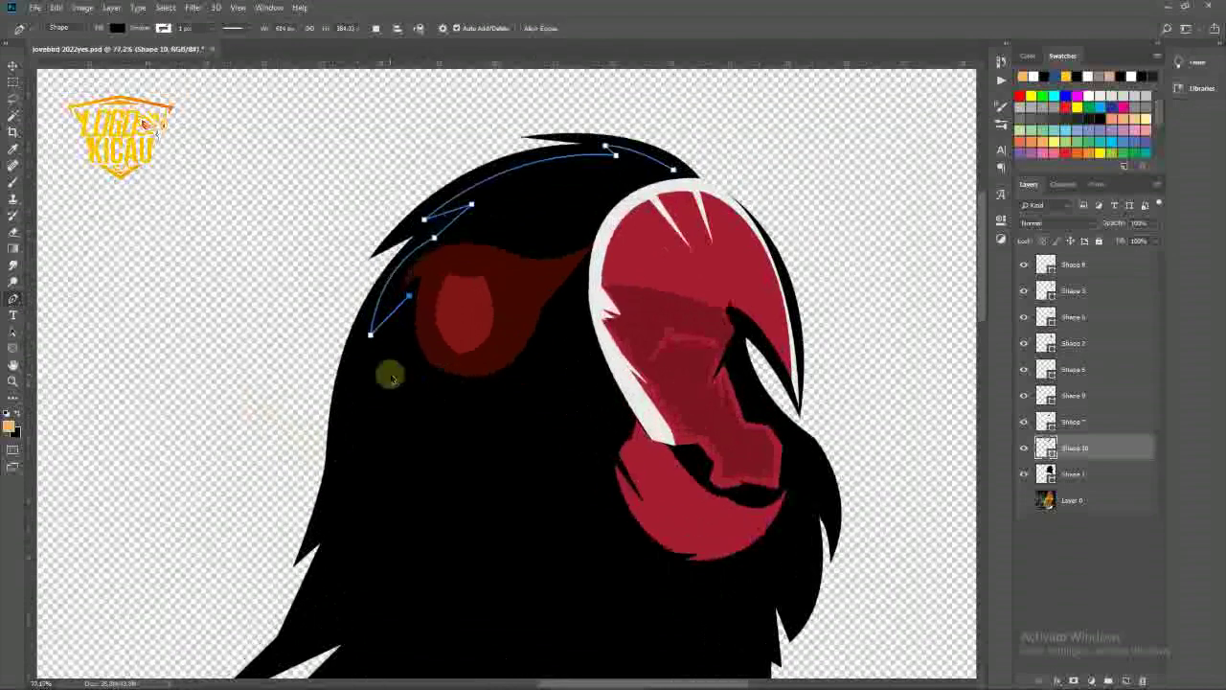
mouse_move(390, 376)
mouse_down()
mouse_move(368, 349)
mouse_move(354, 441)
mouse_up()
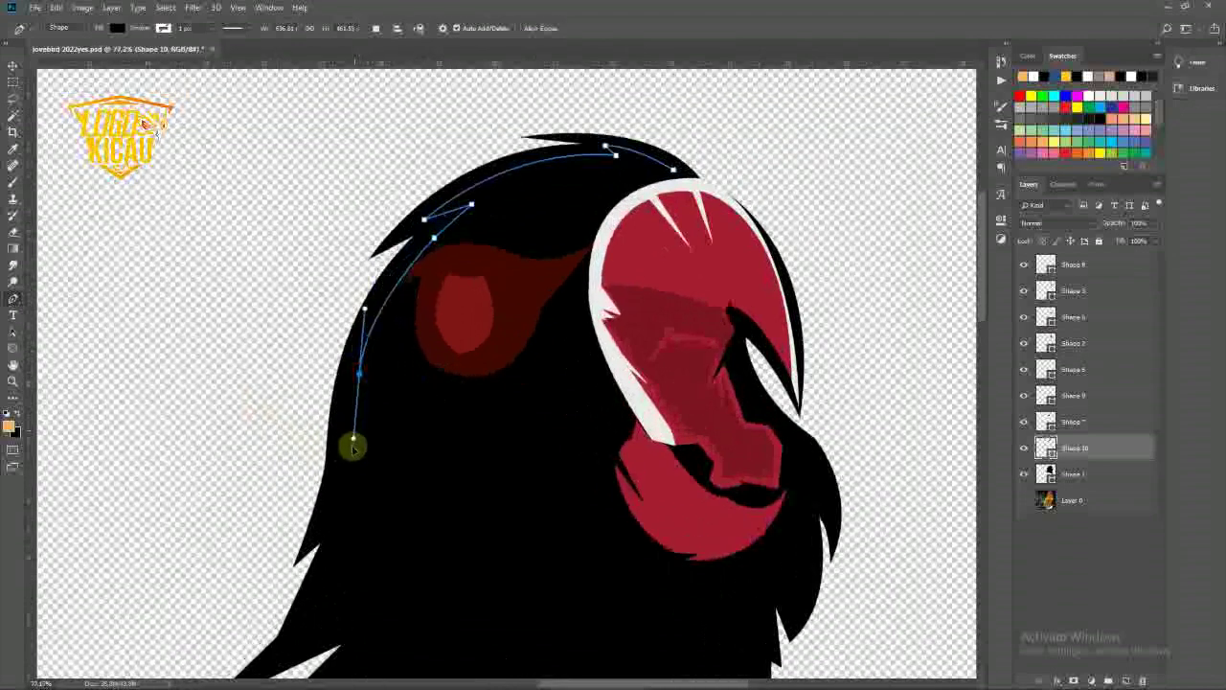
- Trace down the back of the head and zigzag the neck feathers up the right side
drag(355, 528, 355, 501)
drag(358, 400, 463, 218)
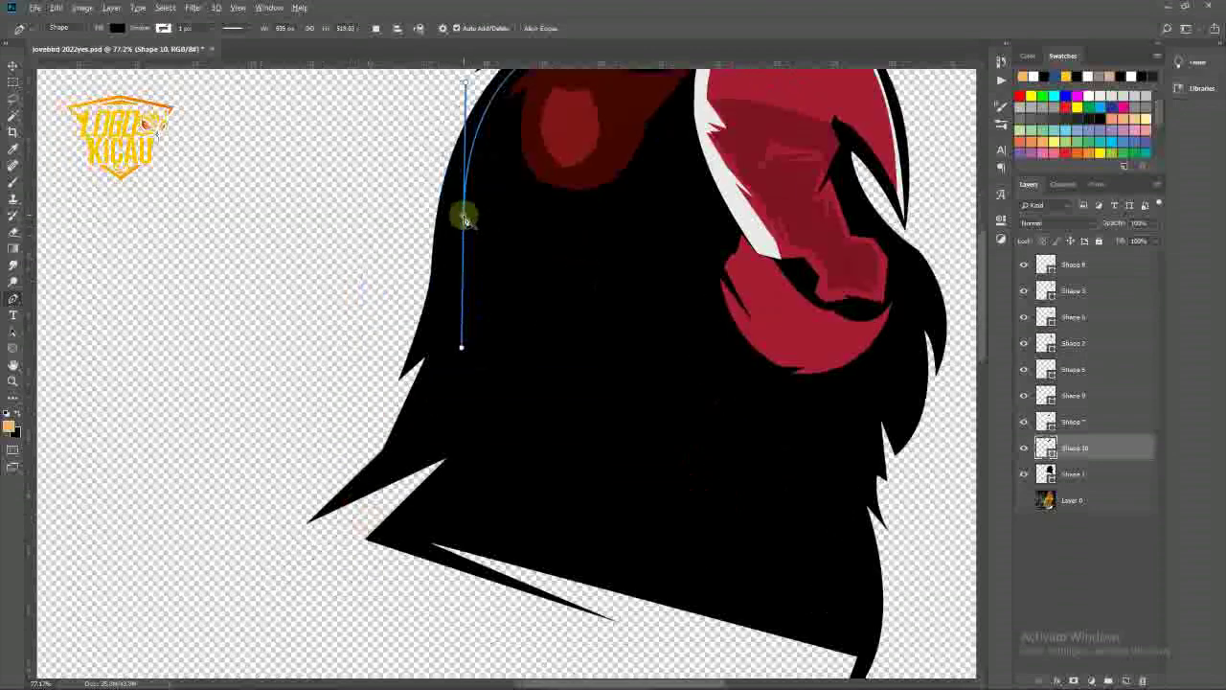
mouse_move(435, 335)
mouse_down()
mouse_move(438, 348)
mouse_move(488, 279)
mouse_up()
click(430, 405)
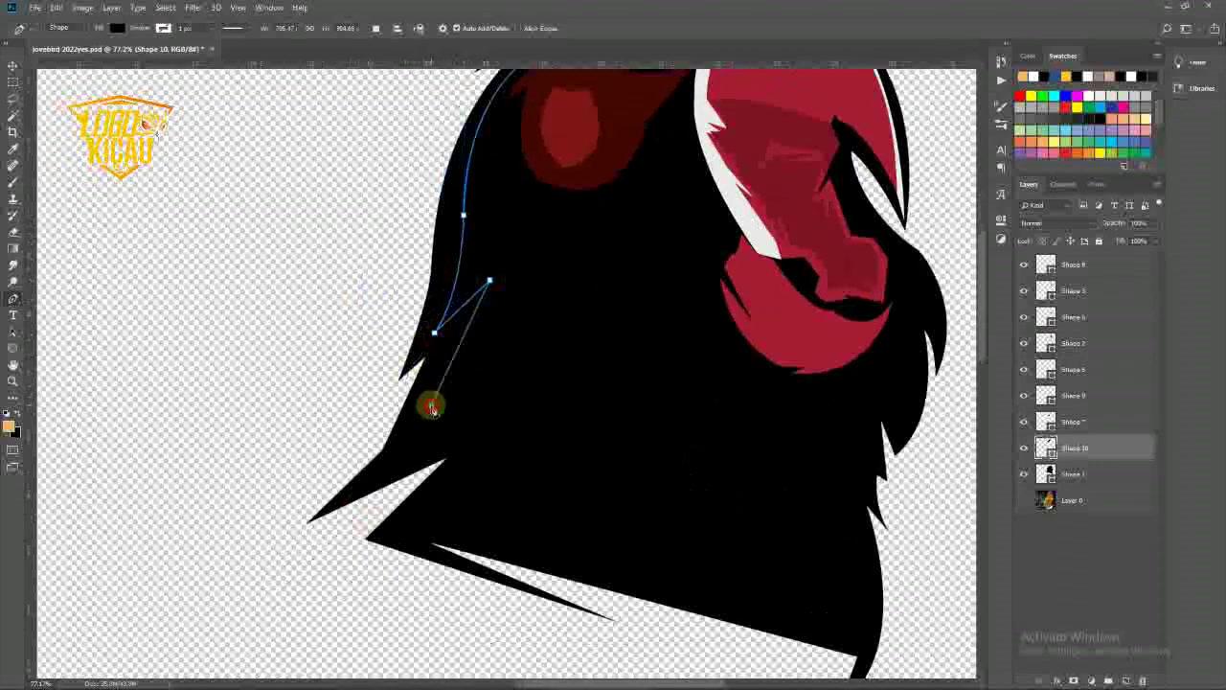
scroll(431, 427, down, 3)
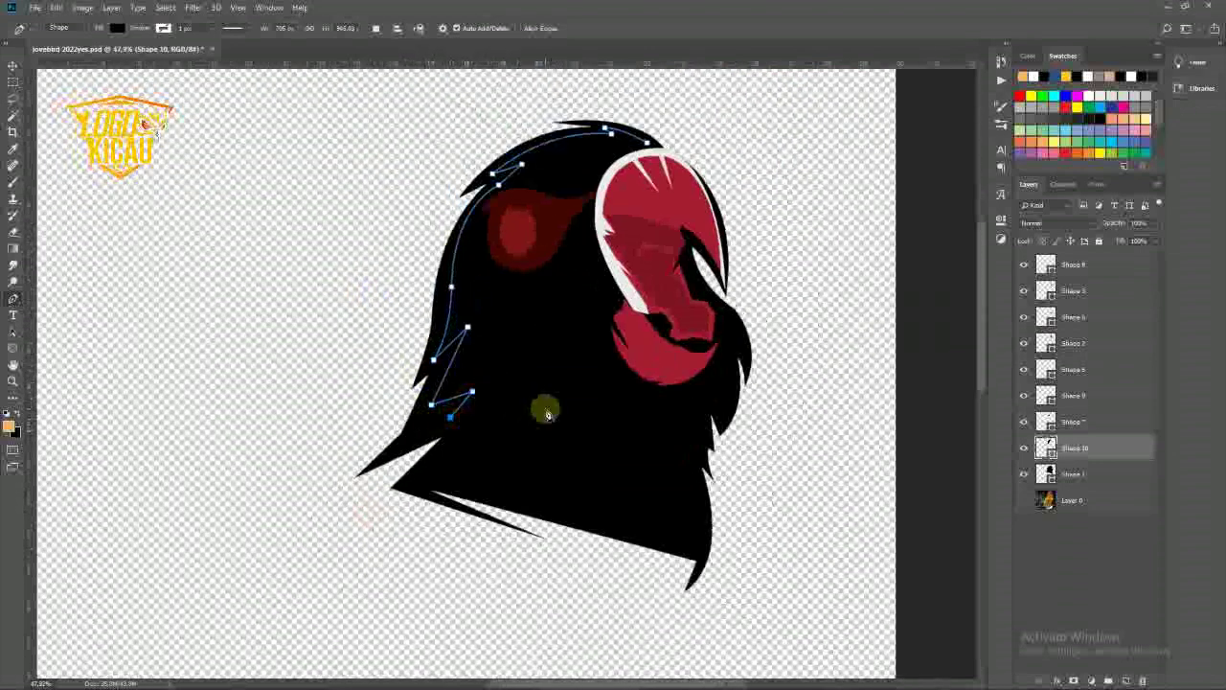
click(557, 390)
click(469, 442)
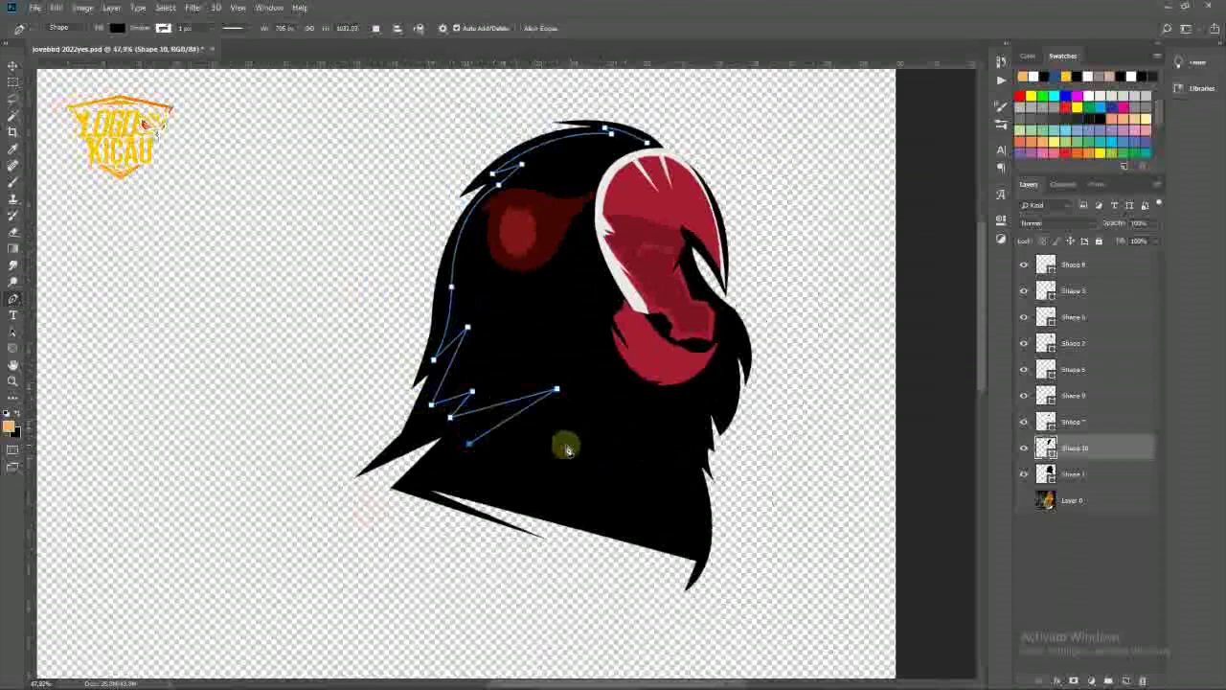
drag(650, 454, 595, 421)
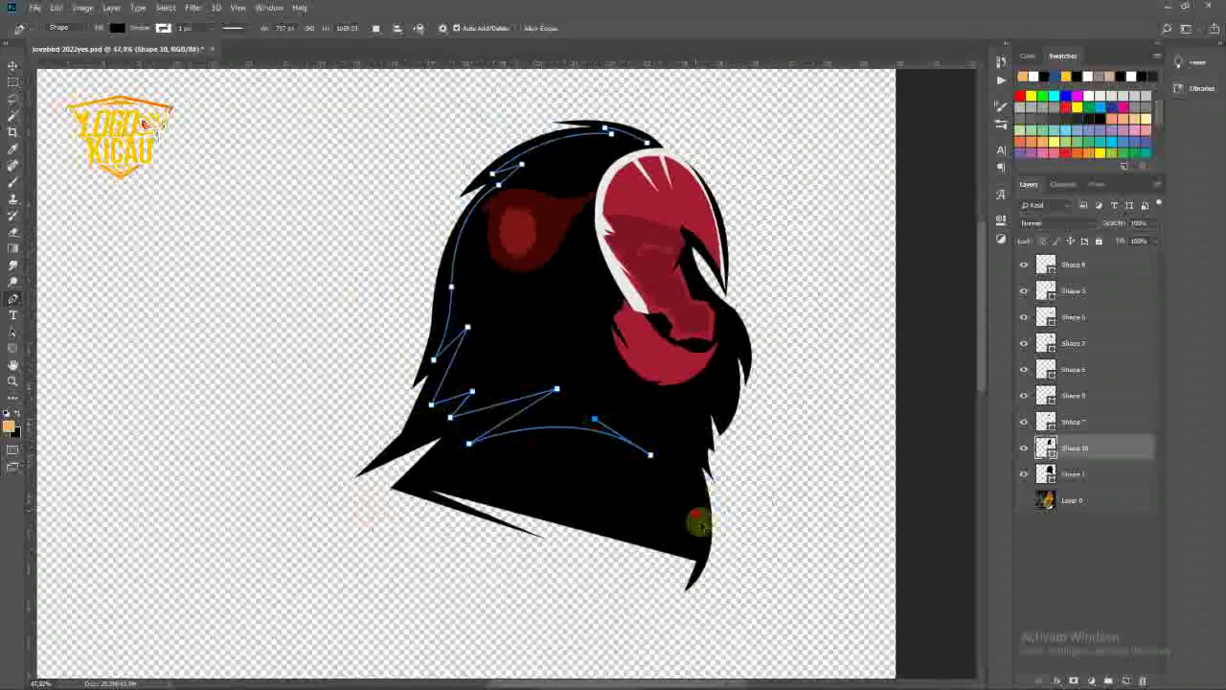
scroll(706, 481, up, 2)
drag(690, 528, 629, 336)
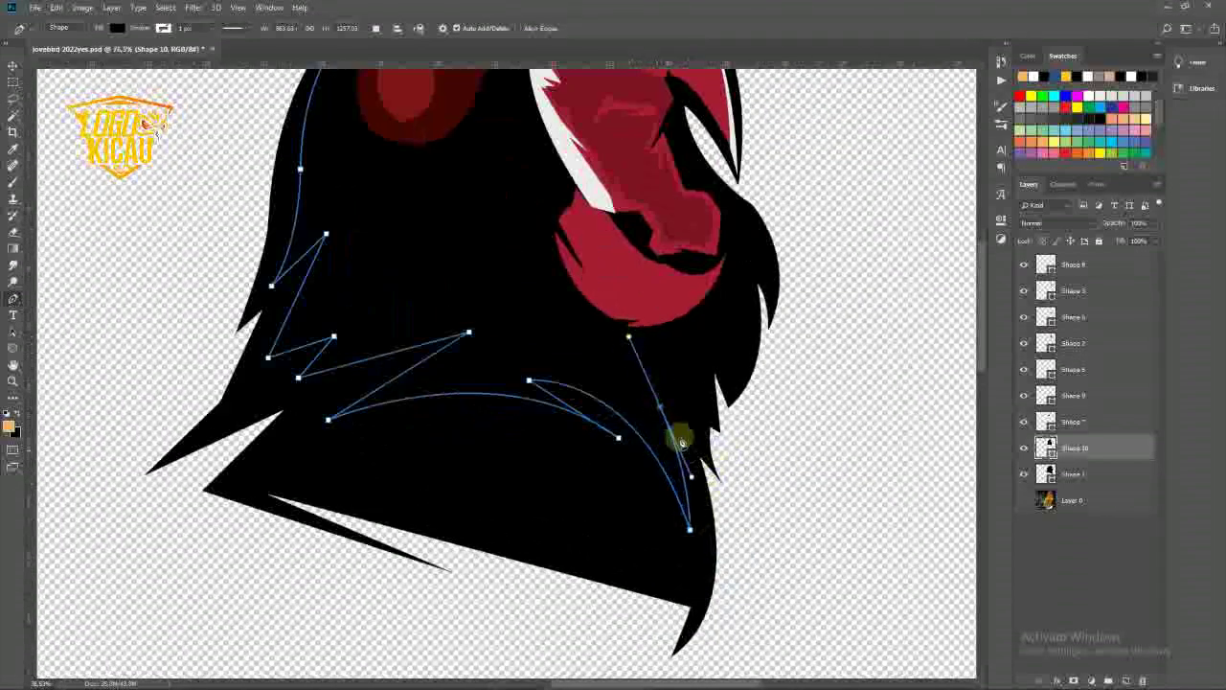
click(693, 441)
click(700, 408)
click(705, 327)
click(734, 373)
scroll(752, 467, up, 3)
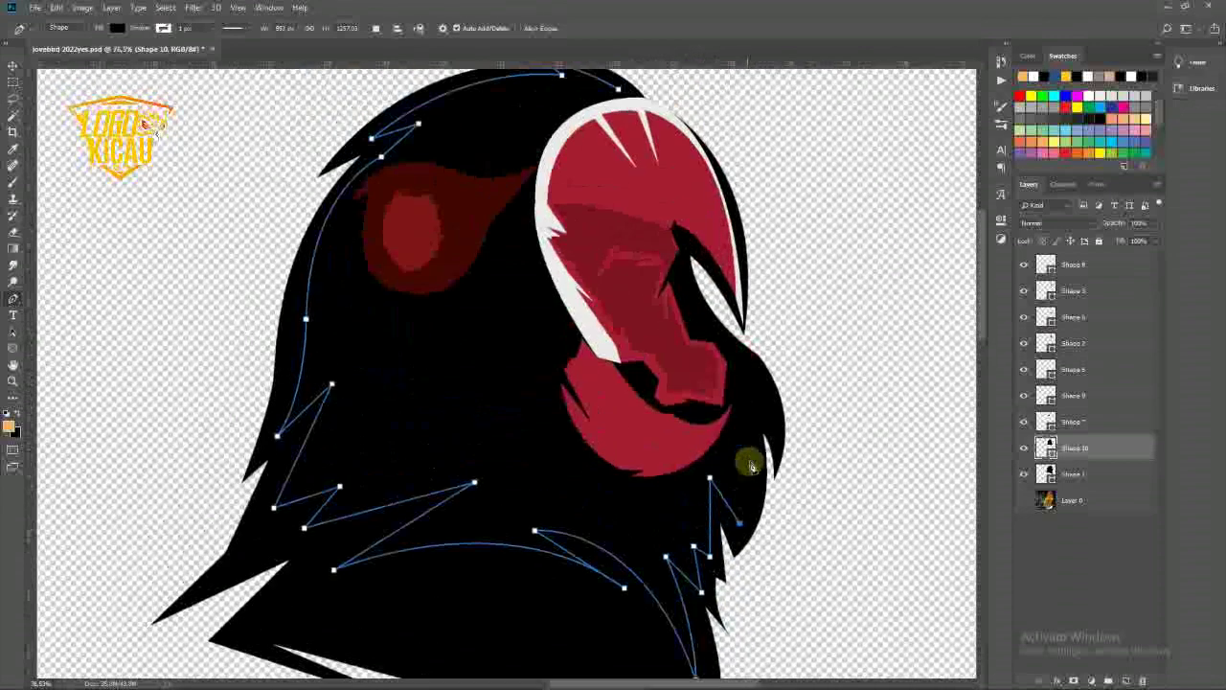
scroll(752, 466, up, 1)
- Wrap the head path around the beak's underside and tip, undoing a stray anchor
click(733, 378)
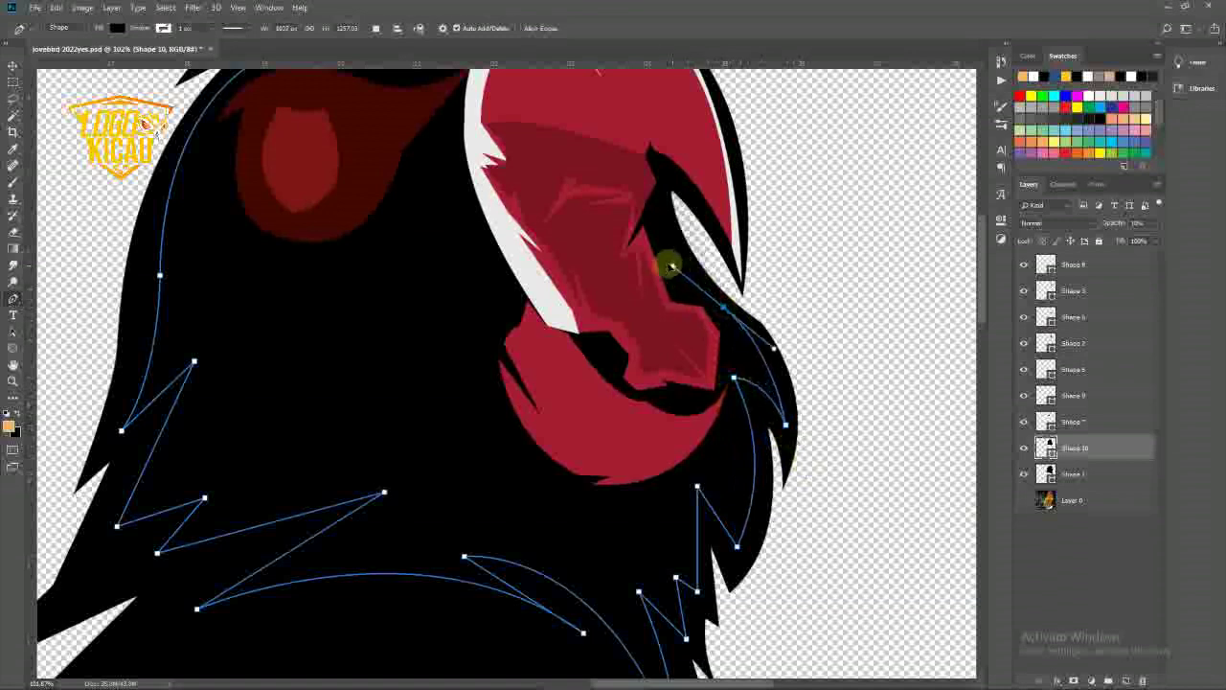
click(726, 304)
scroll(726, 305, up, 3)
scroll(726, 305, right, 2)
drag(539, 347, 551, 269)
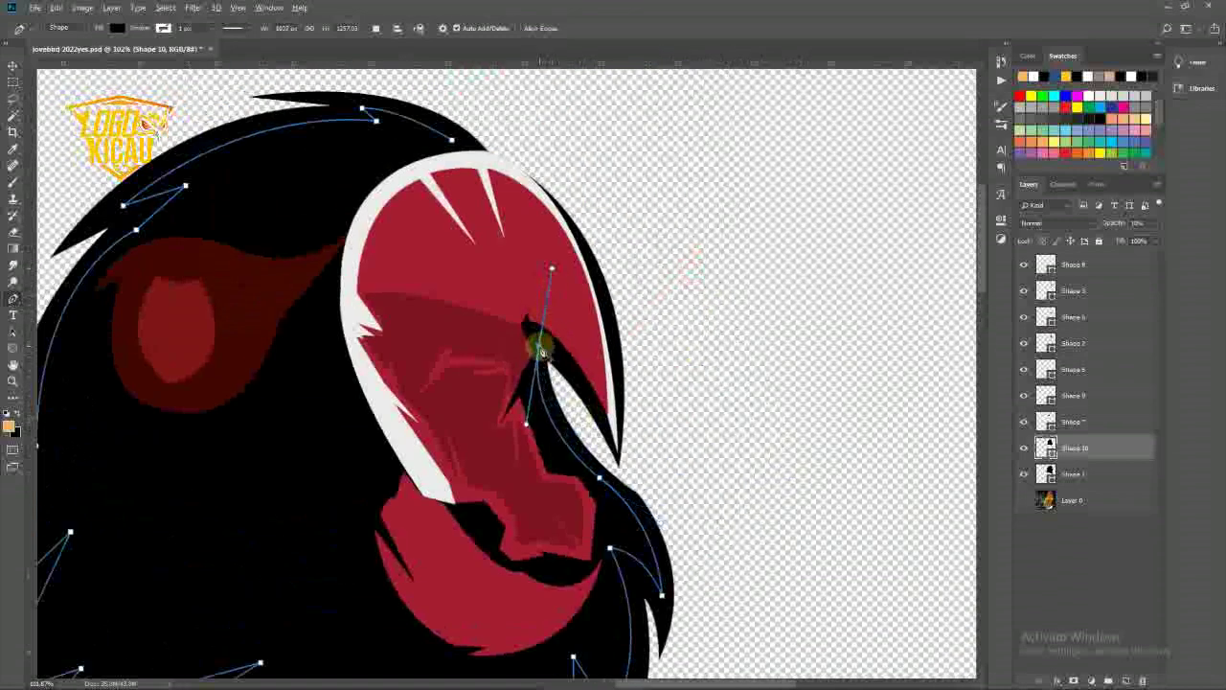
drag(608, 424, 627, 474)
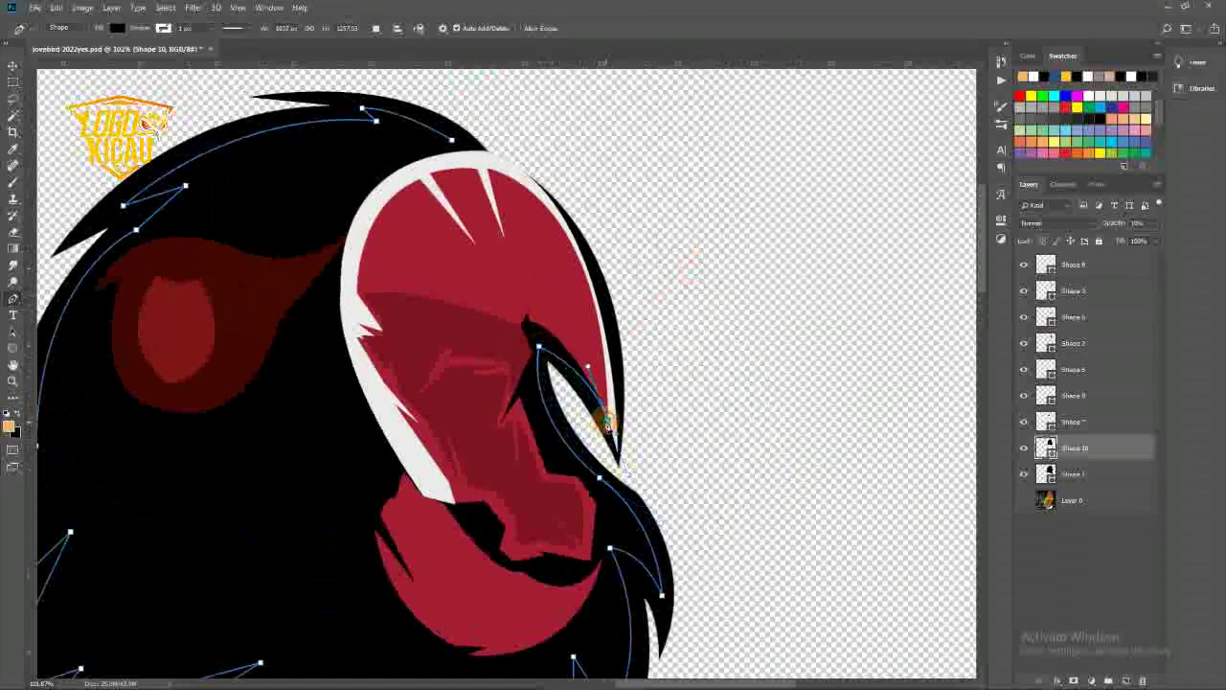
scroll(445, 249, down, 1)
scroll(445, 249, left, 1)
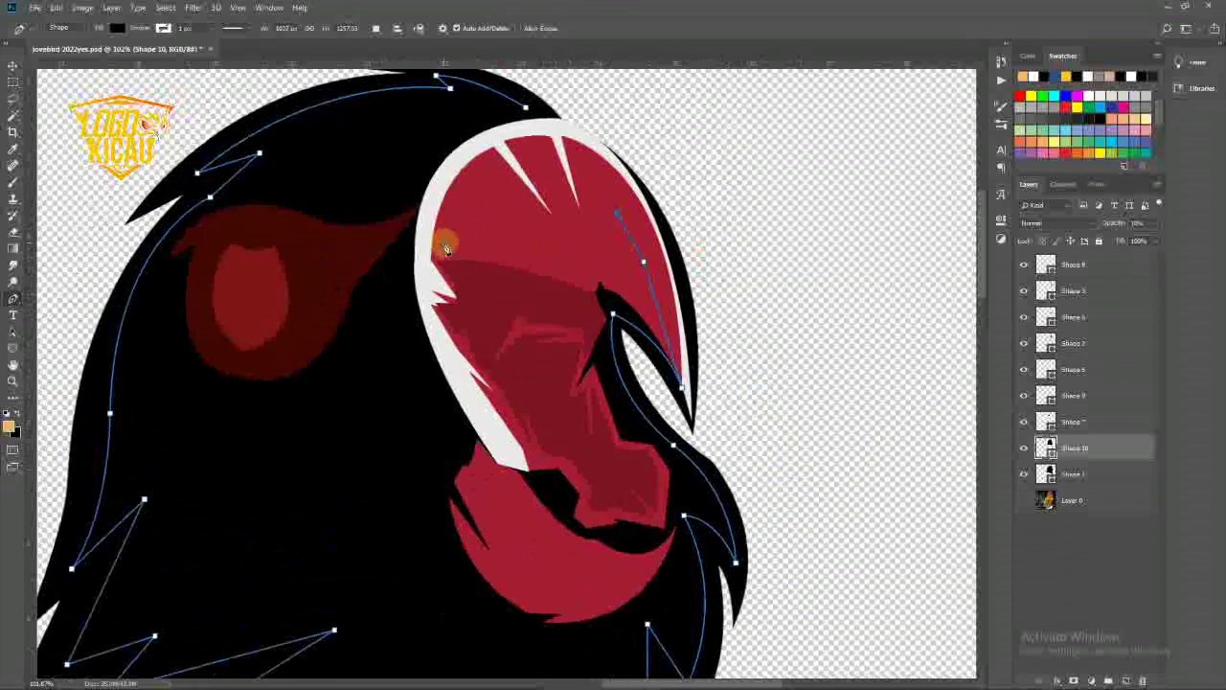
scroll(445, 249, up, 1)
drag(307, 251, 248, 214)
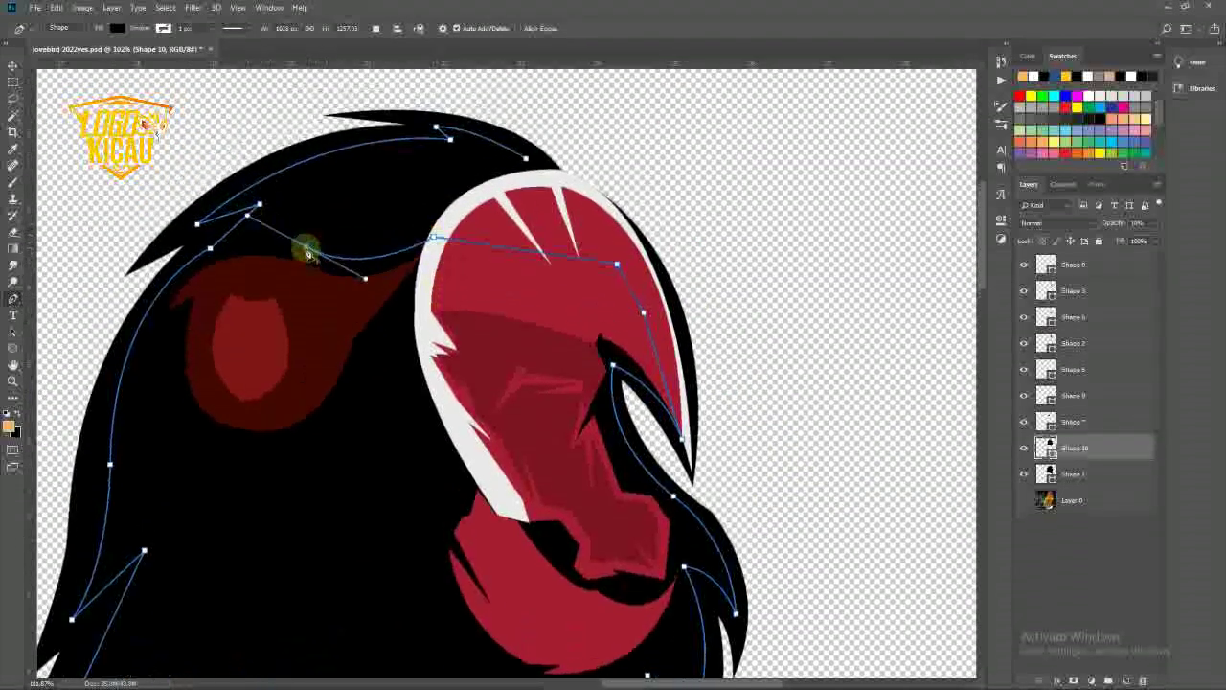
key(ctrl+z)
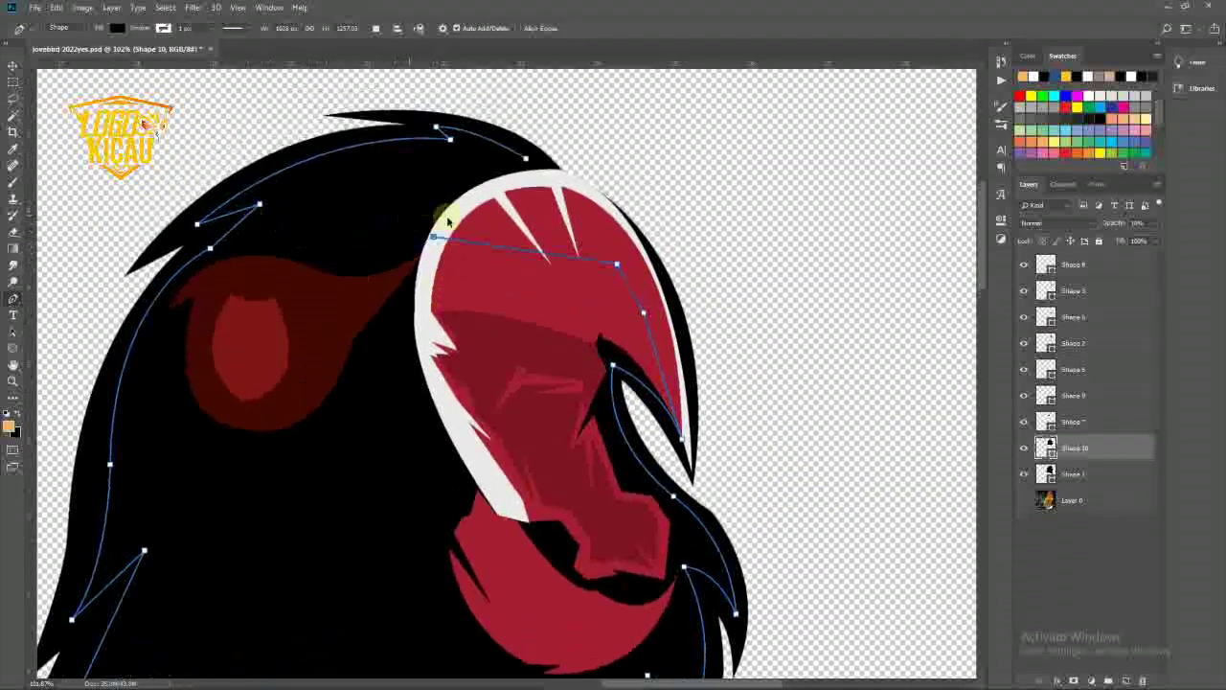
- Give the head shape a light orange fill
double_click(1046, 448)
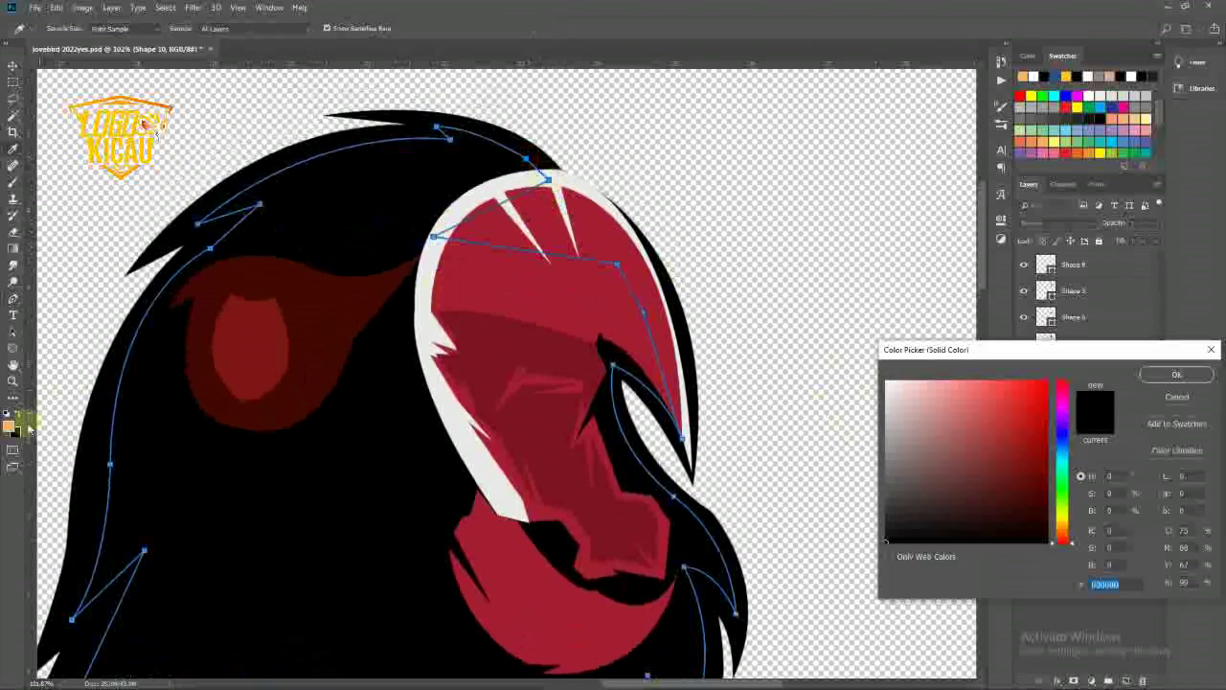
click(1174, 379)
scroll(895, 360, down, 5)
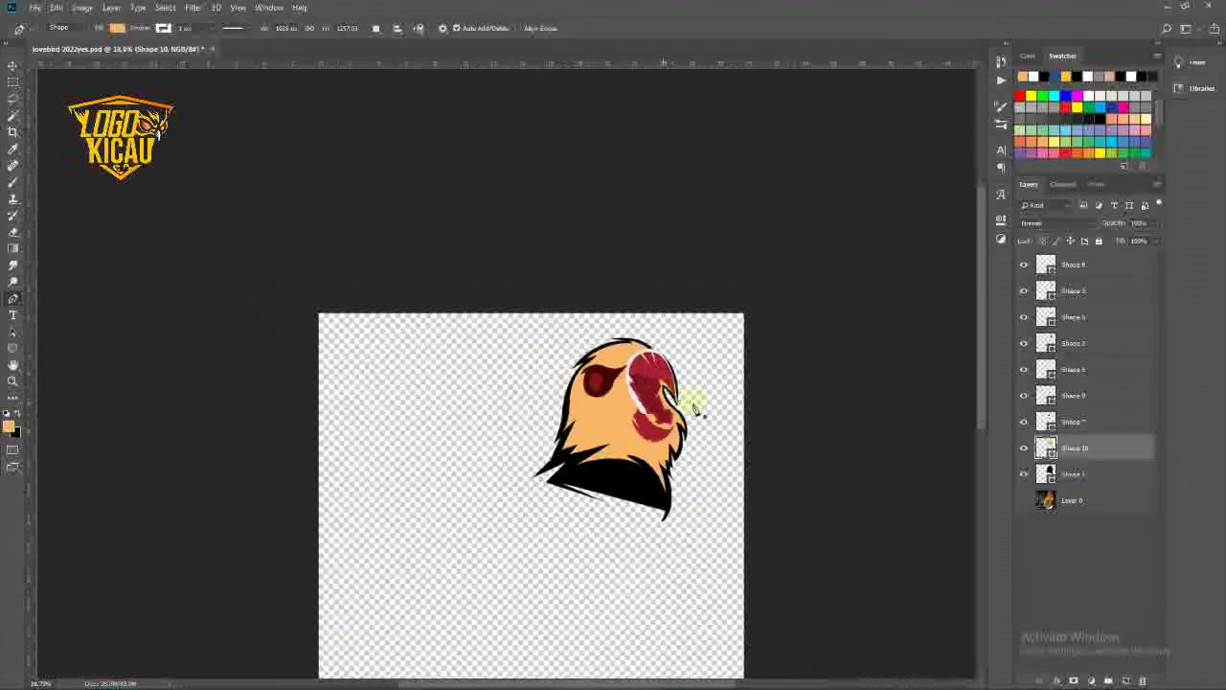
scroll(425, 342, up, 3)
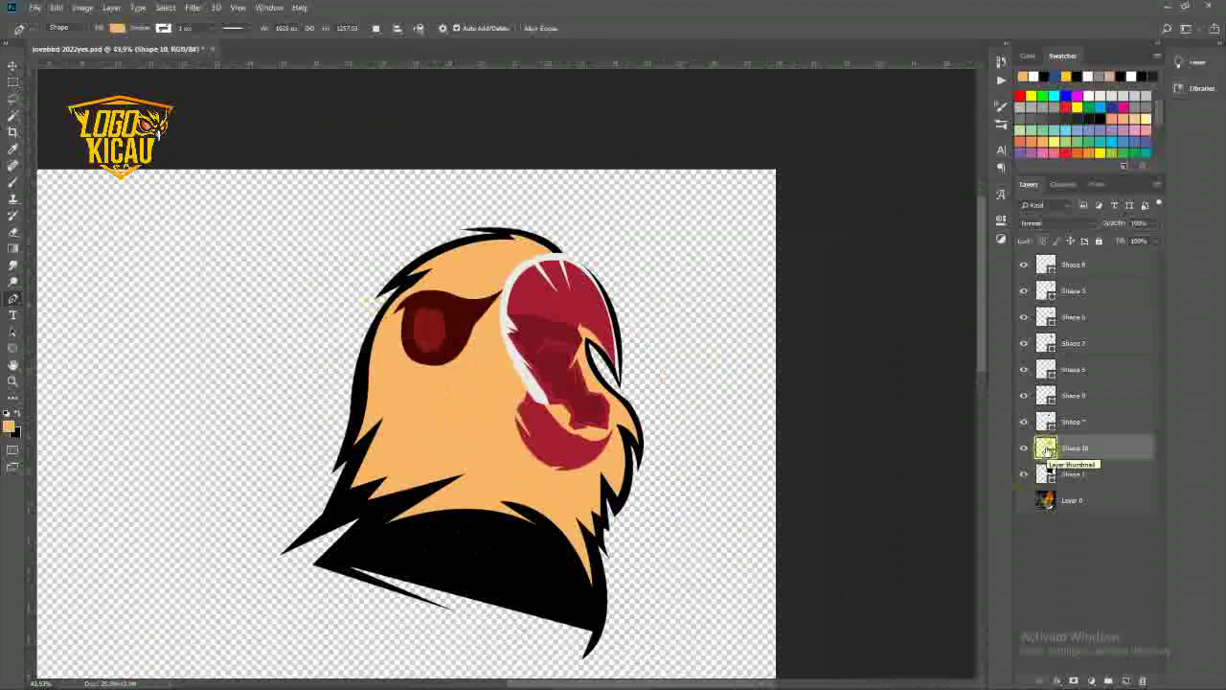
- Reveal the bird photo and sample its orange as the foreground colour
drag(1024, 447, 1024, 474)
click(1024, 502)
click(11, 427)
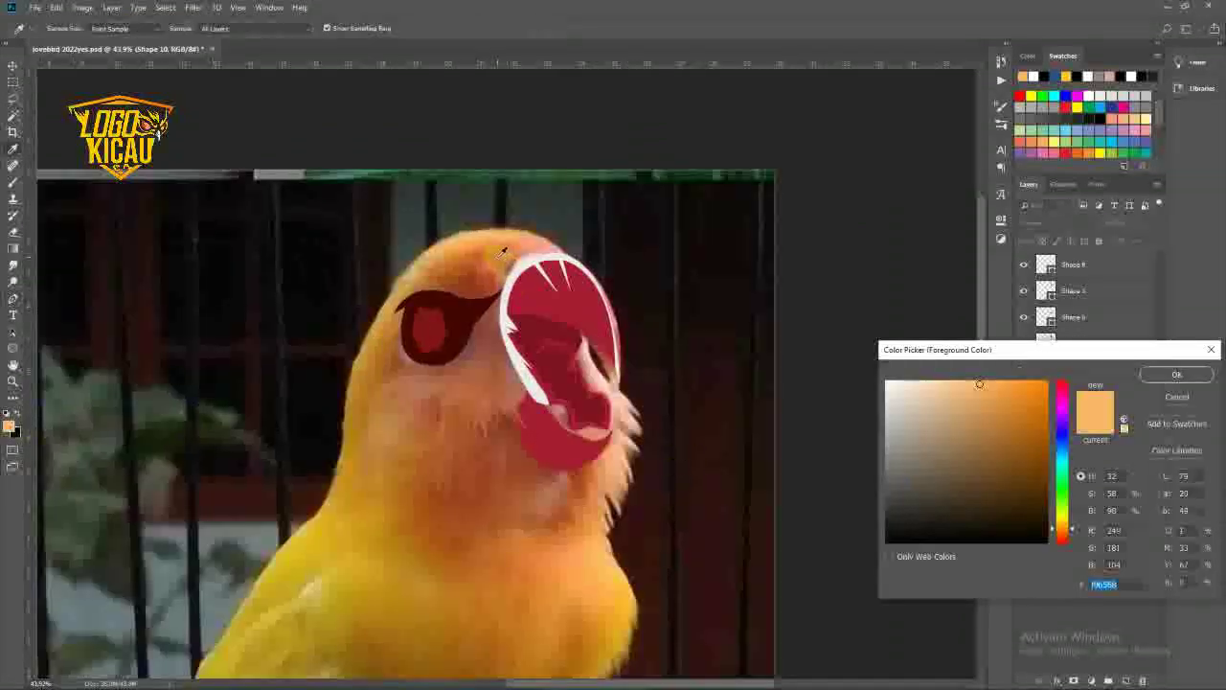
click(380, 335)
click(1177, 373)
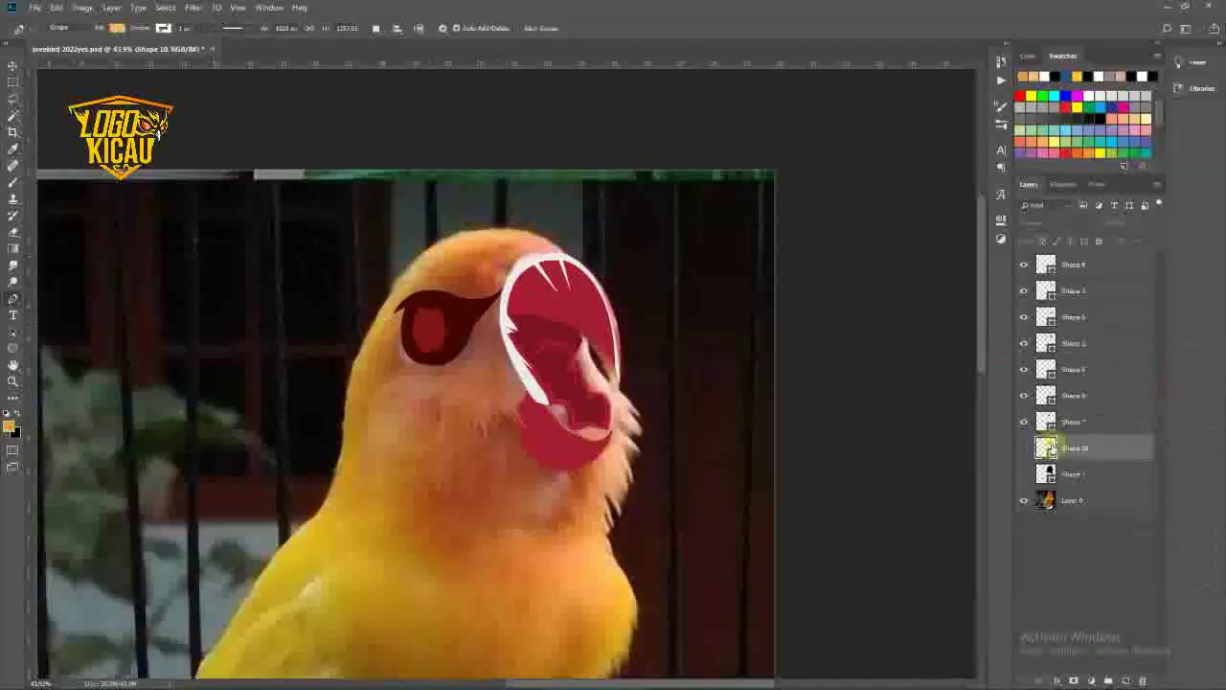
- Apply the sampled orange to the head shape and hide the bird photo again
click(1024, 474)
double_click(1046, 447)
click(1177, 373)
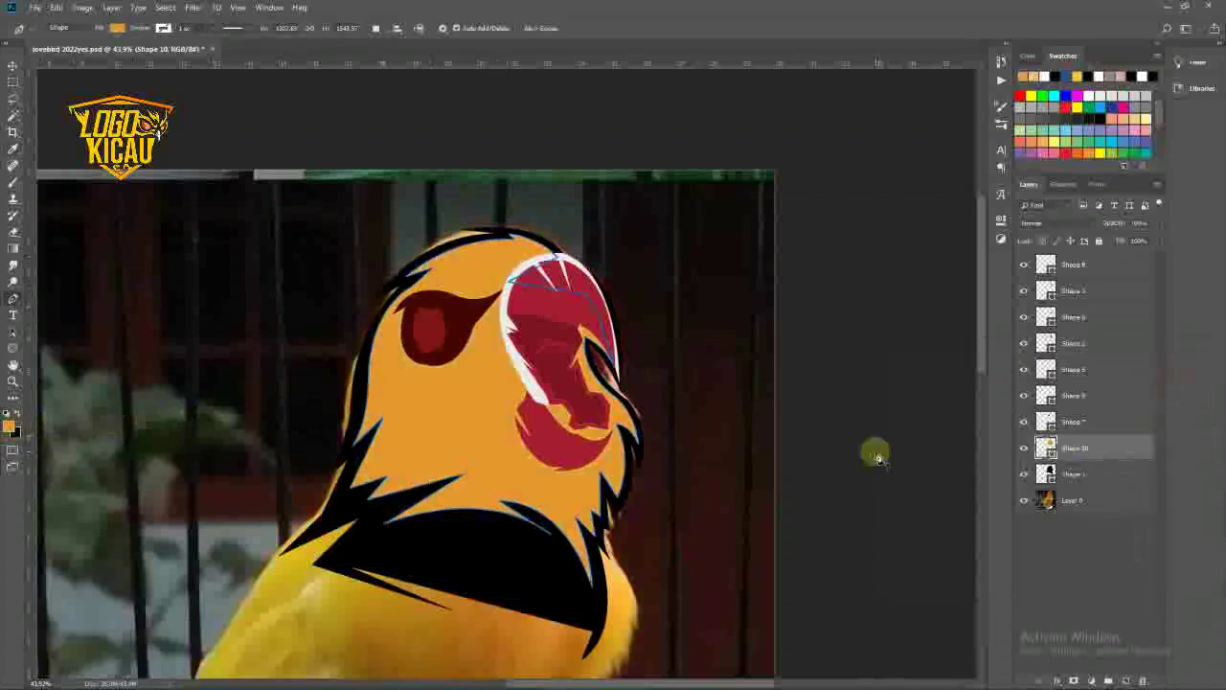
click(1024, 500)
scroll(478, 351, down, 3)
scroll(478, 351, up, 5)
scroll(478, 351, up, 3)
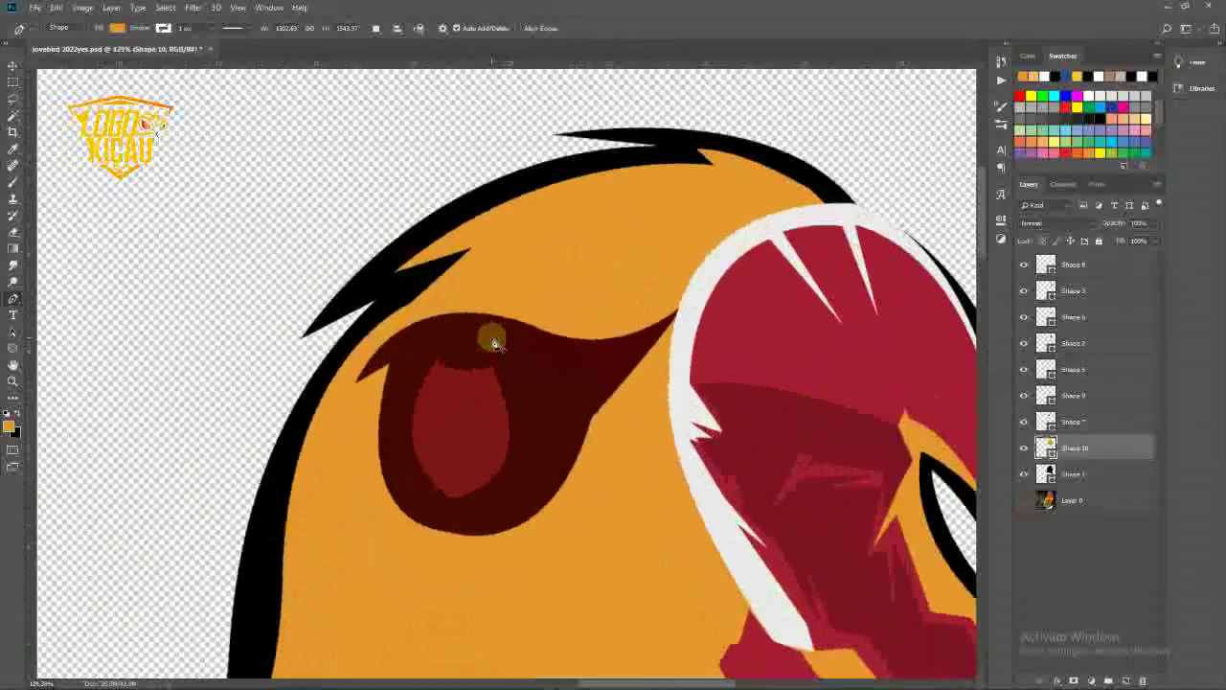
click(706, 266)
- Draw a closed curved path around the bird's eye
drag(547, 313, 453, 269)
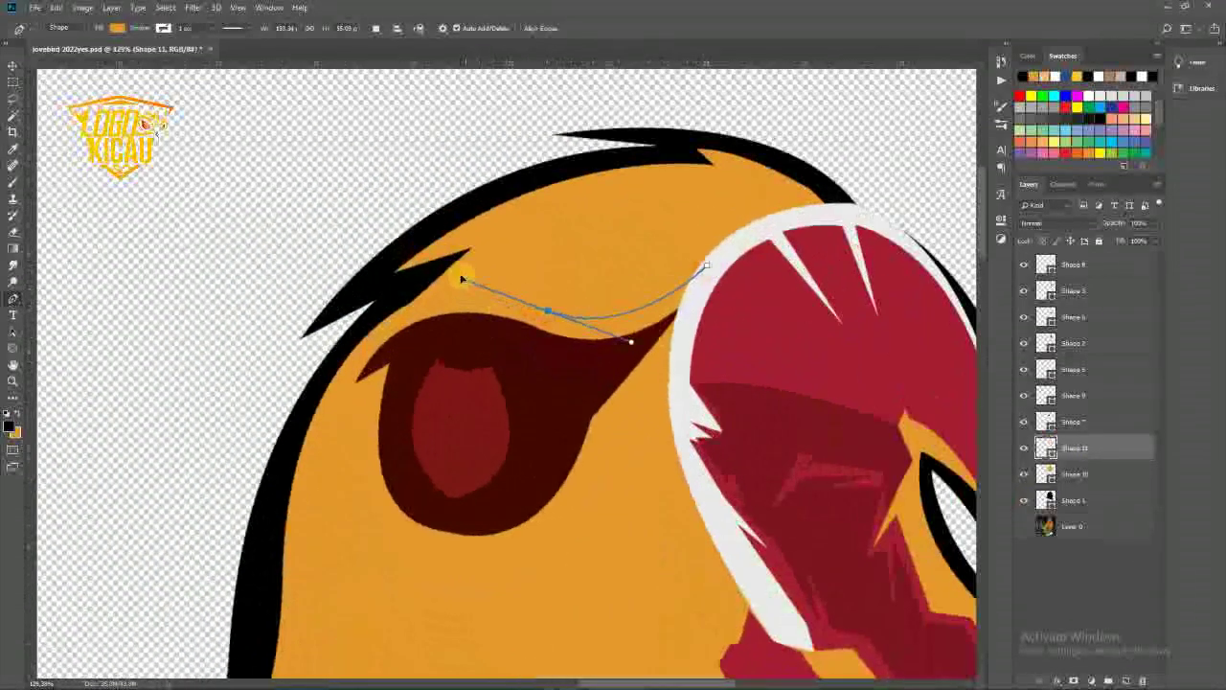
drag(332, 401, 269, 560)
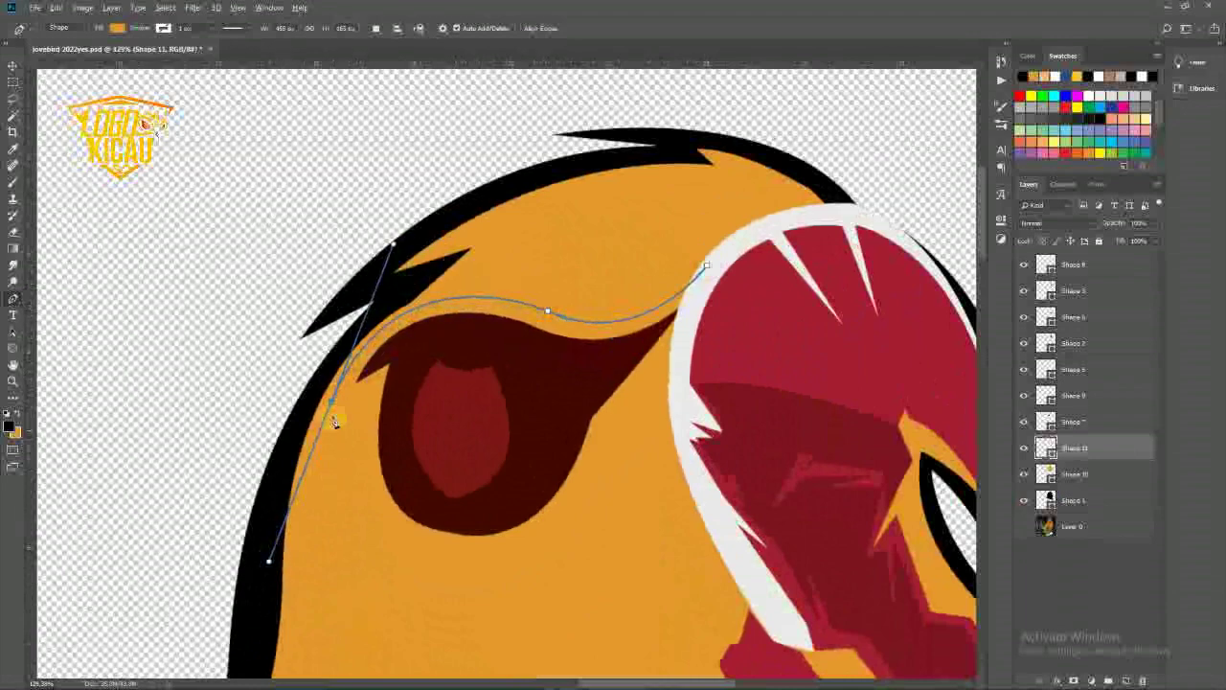
scroll(352, 404, down, 2)
drag(428, 499, 518, 495)
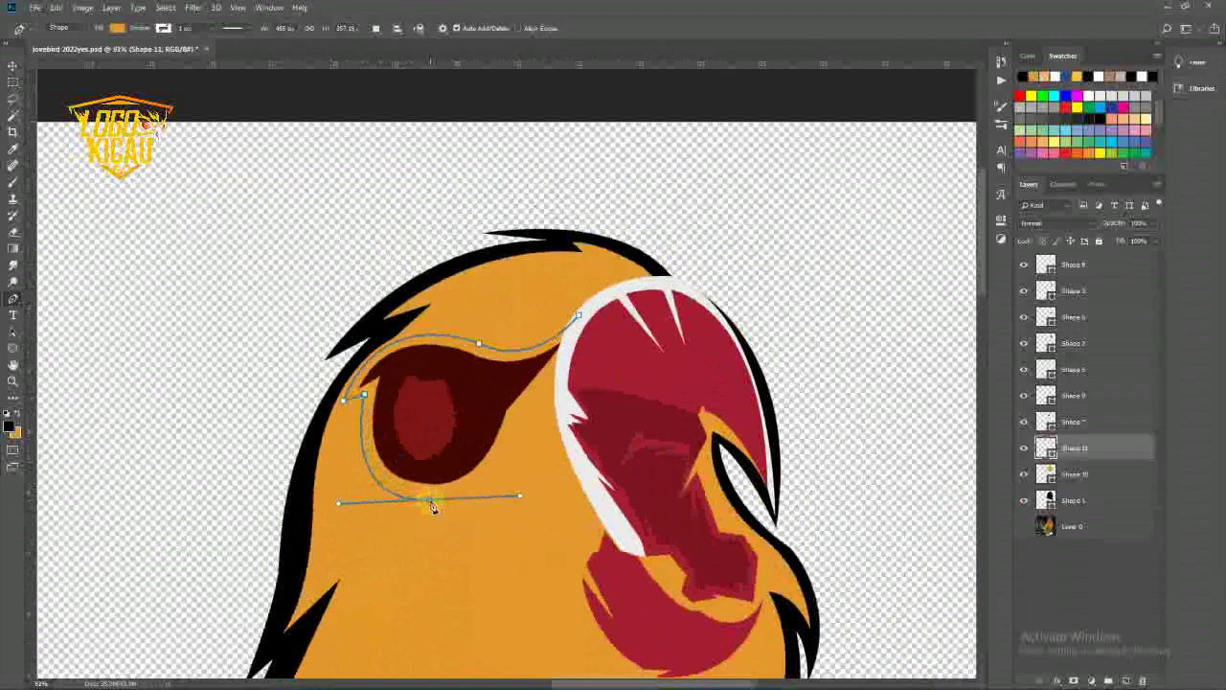
drag(521, 417, 554, 328)
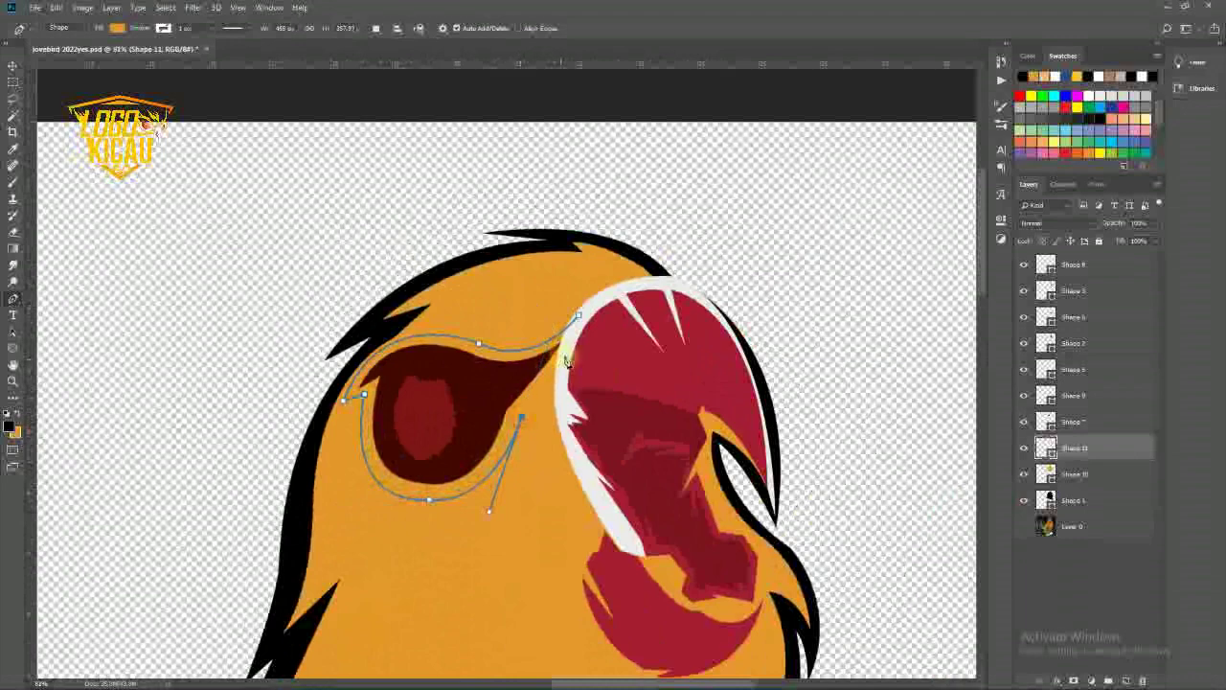
click(577, 319)
- Set the eye outline shape's fill to black and select the eye shape
double_click(1045, 447)
click(920, 555)
click(1182, 392)
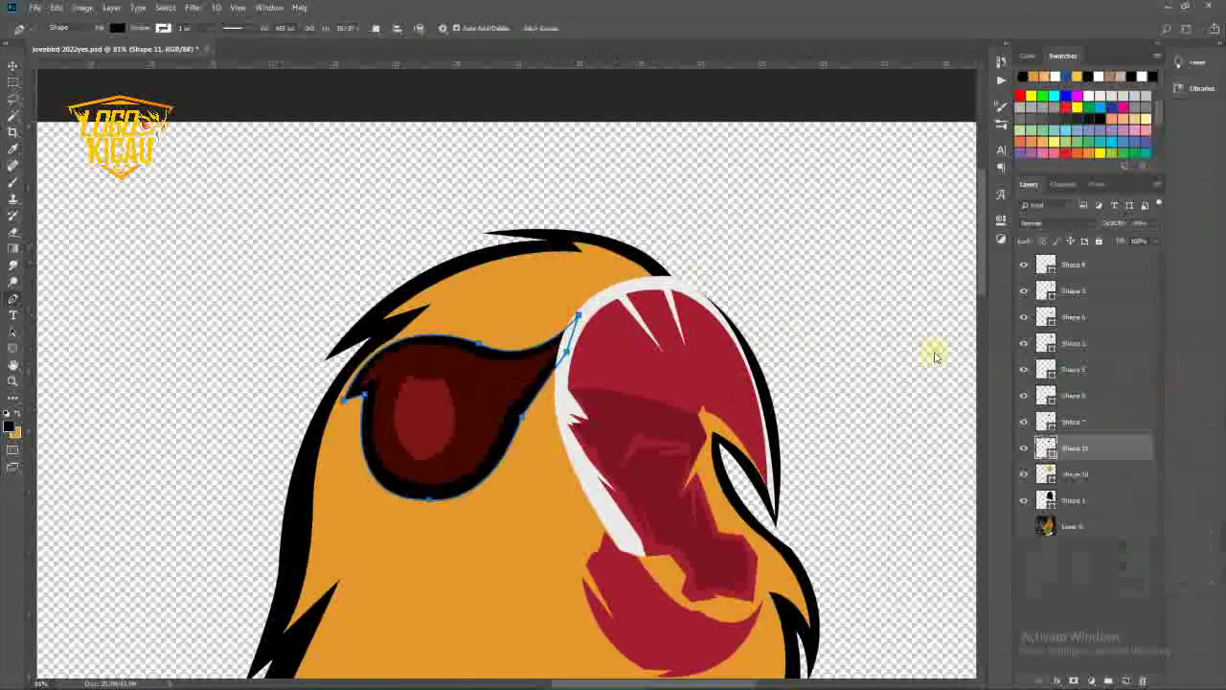
scroll(594, 402, down, 2)
scroll(594, 401, down, 3)
key(v)
click(570, 395)
- Recolour the eye shape dark teal and the pupil light teal
scroll(565, 364, up, 4)
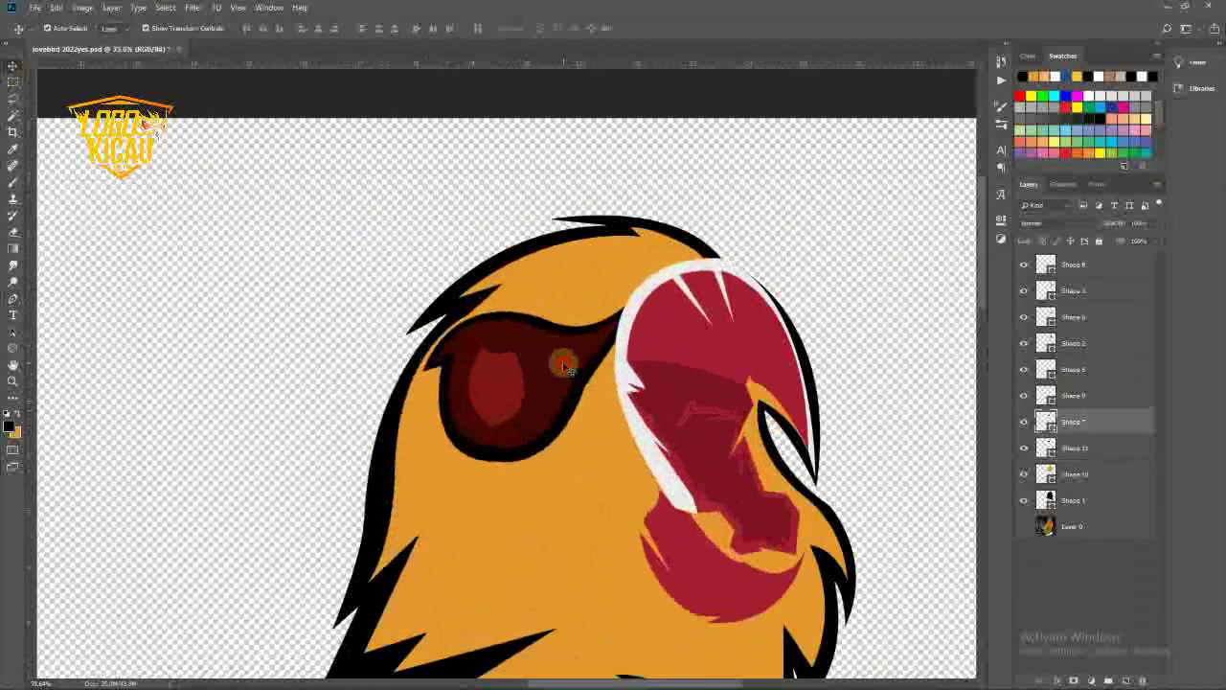
double_click(1042, 420)
drag(1062, 450, 1061, 466)
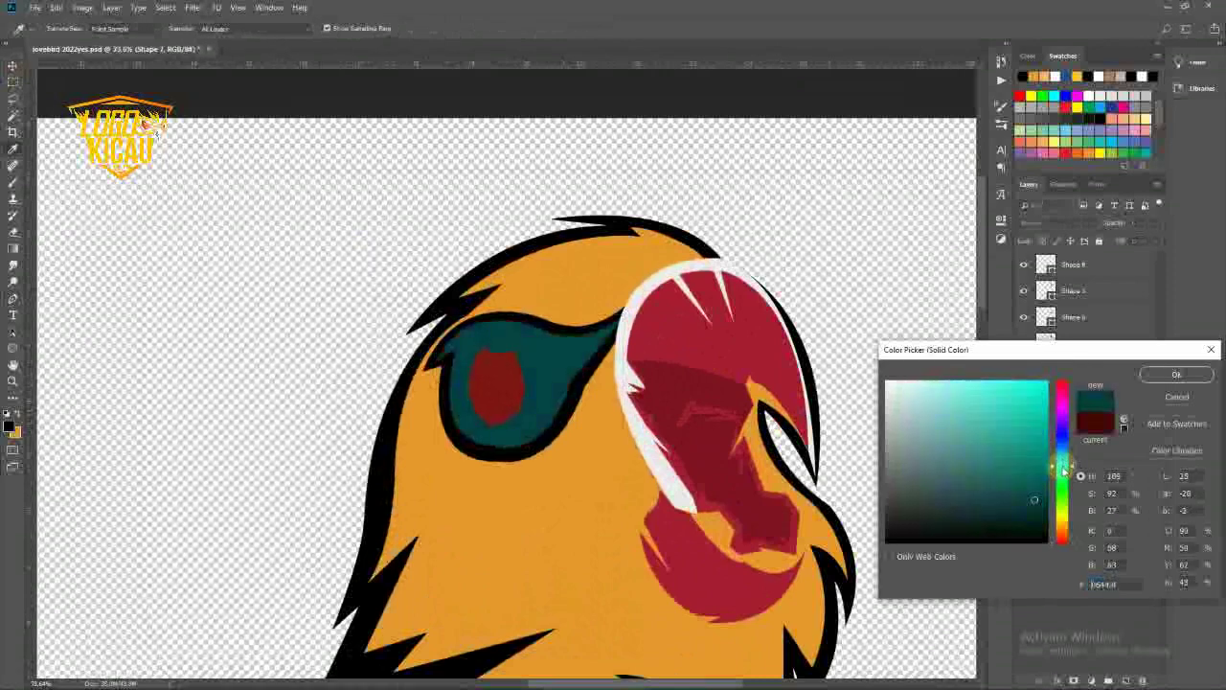
click(1035, 448)
click(1176, 374)
click(1092, 391)
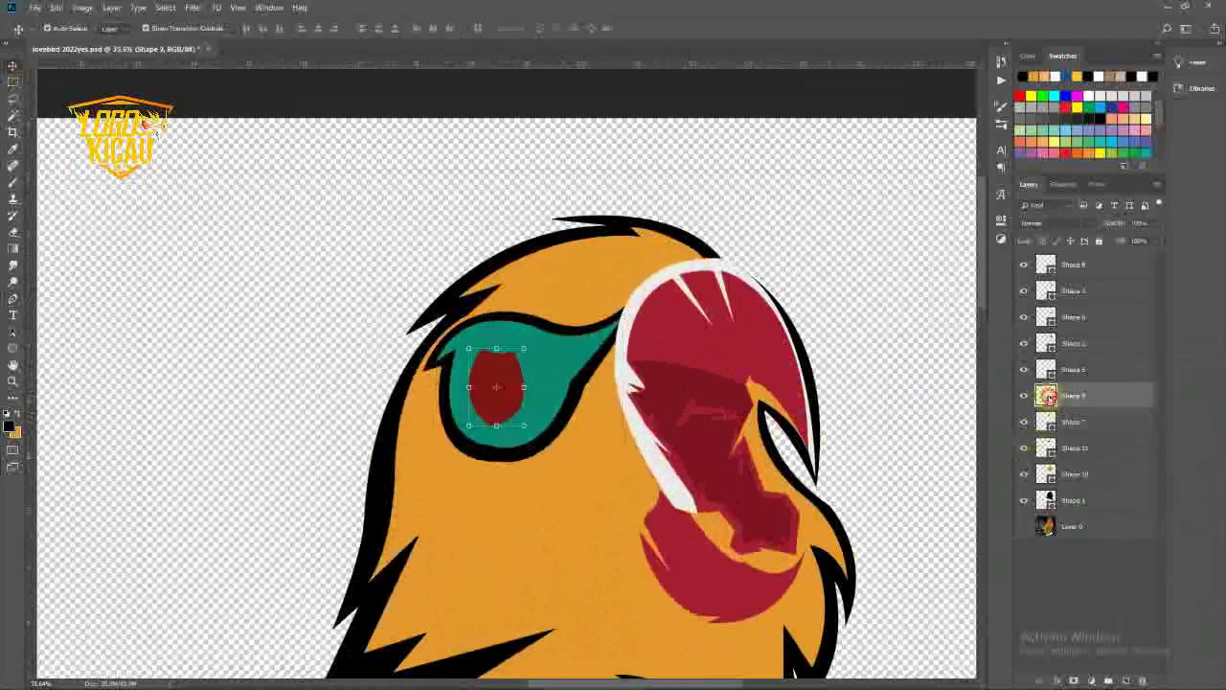
double_click(1045, 392)
click(1033, 413)
click(1176, 375)
- Adjust the head shape's orange shade and add a new empty layer
scroll(574, 431, down, 3)
scroll(582, 506, down, 2)
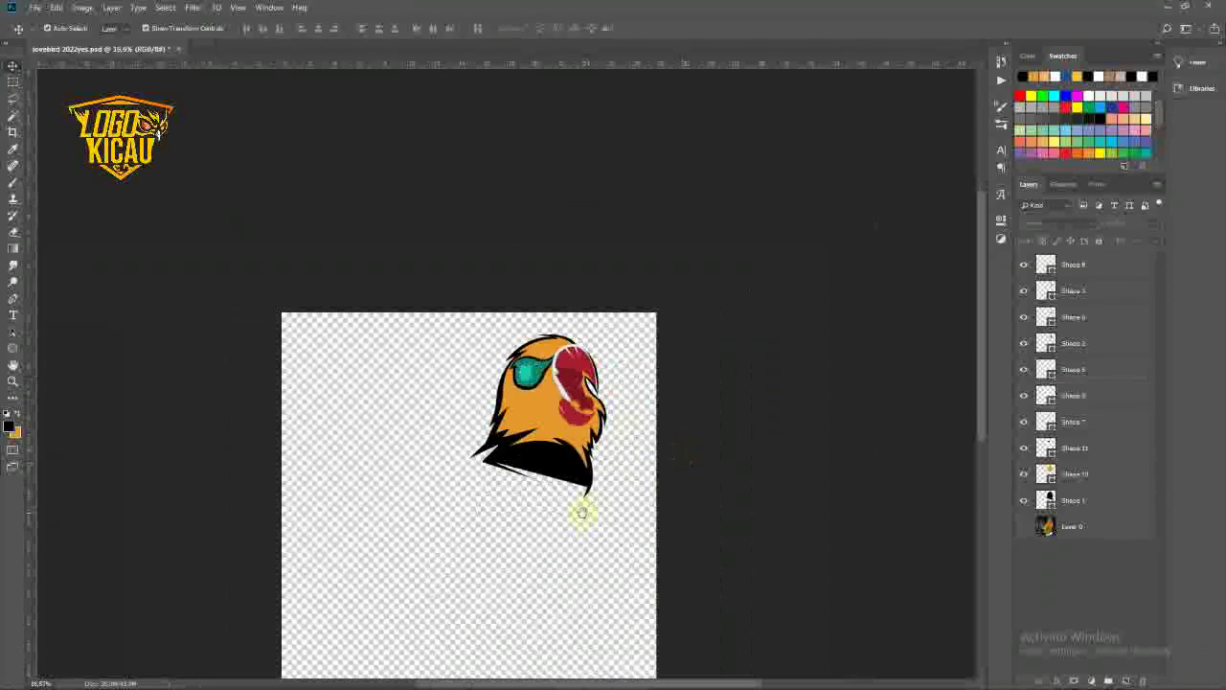
scroll(566, 431, up, 2)
scroll(542, 376, up, 3)
click(542, 375)
double_click(1045, 473)
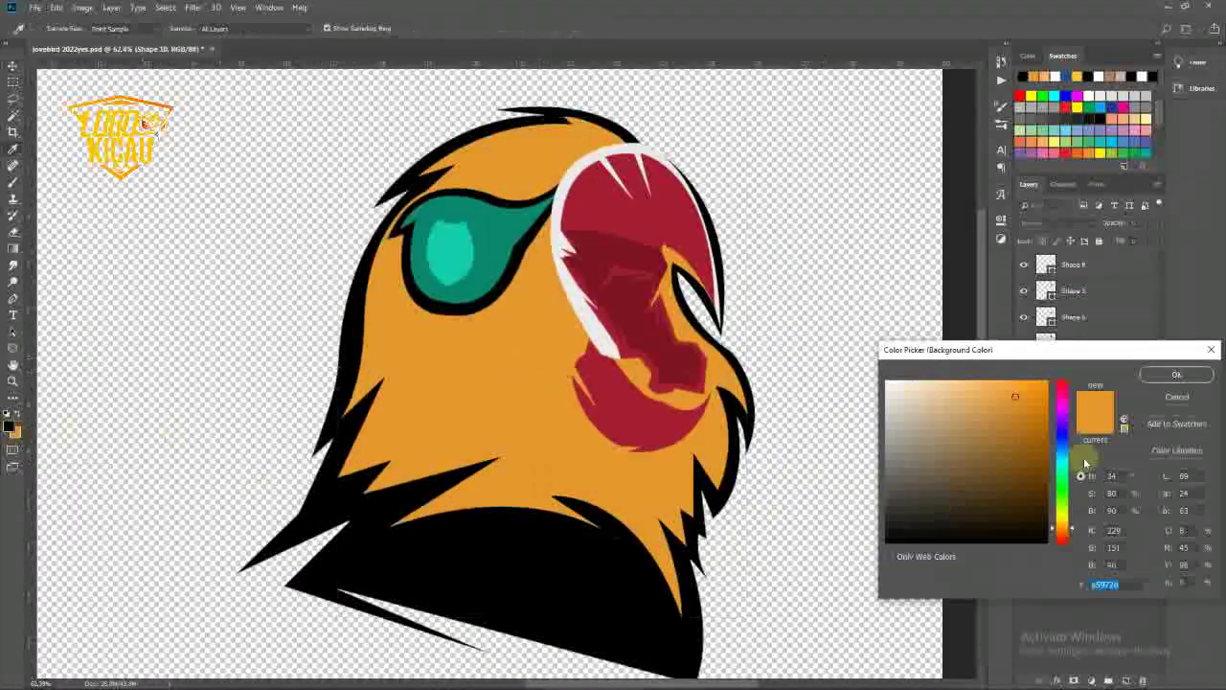
click(1027, 442)
click(1176, 375)
click(1125, 680)
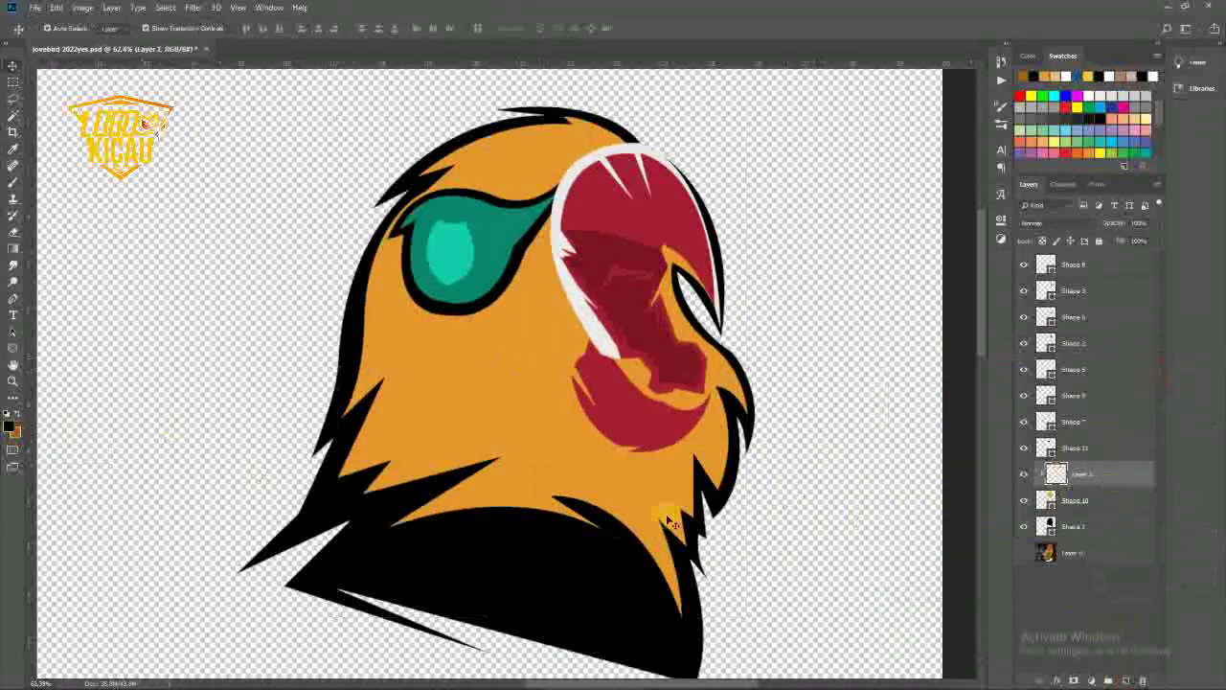
- Trace a shading shape from the beak top around the eye and down the lower beak
click(13, 298)
scroll(567, 167, up, 2)
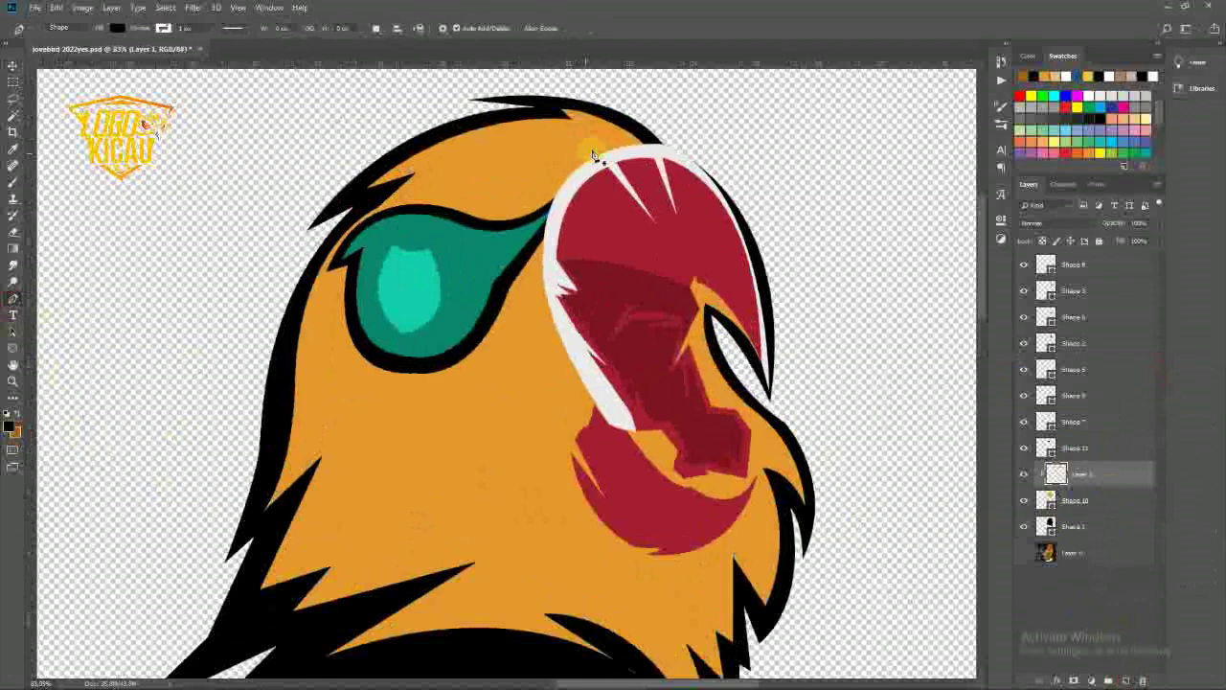
click(648, 148)
drag(600, 142, 585, 121)
drag(485, 180, 466, 200)
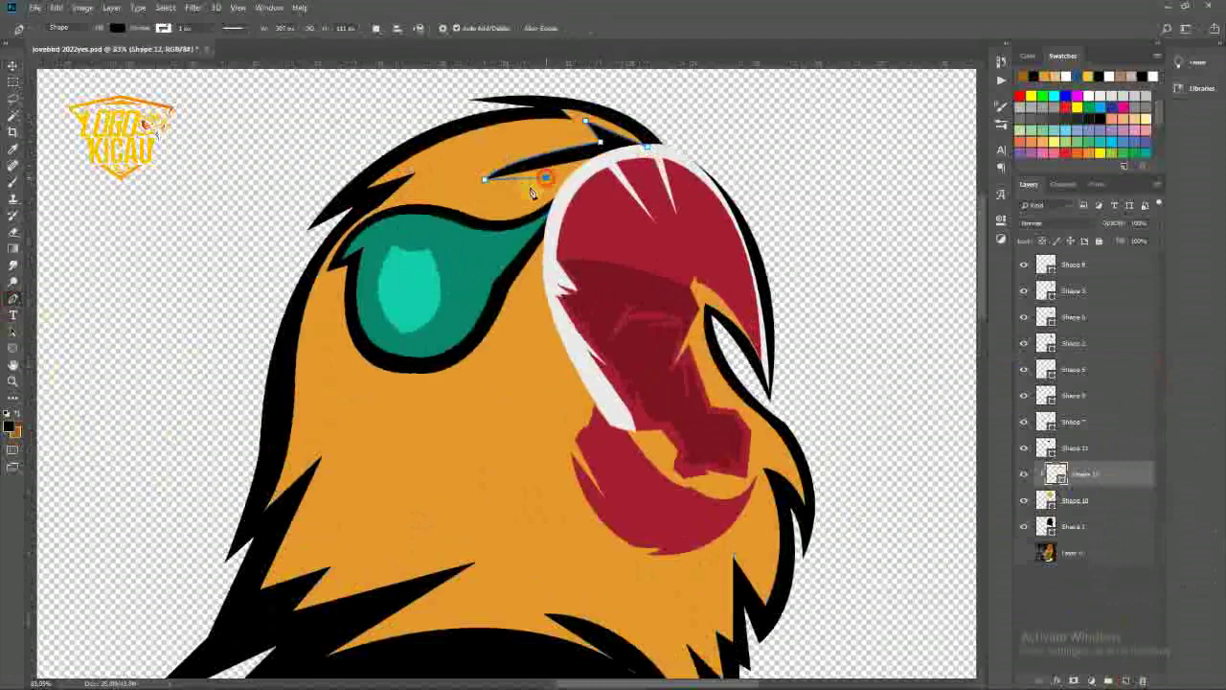
click(459, 197)
drag(518, 247, 485, 283)
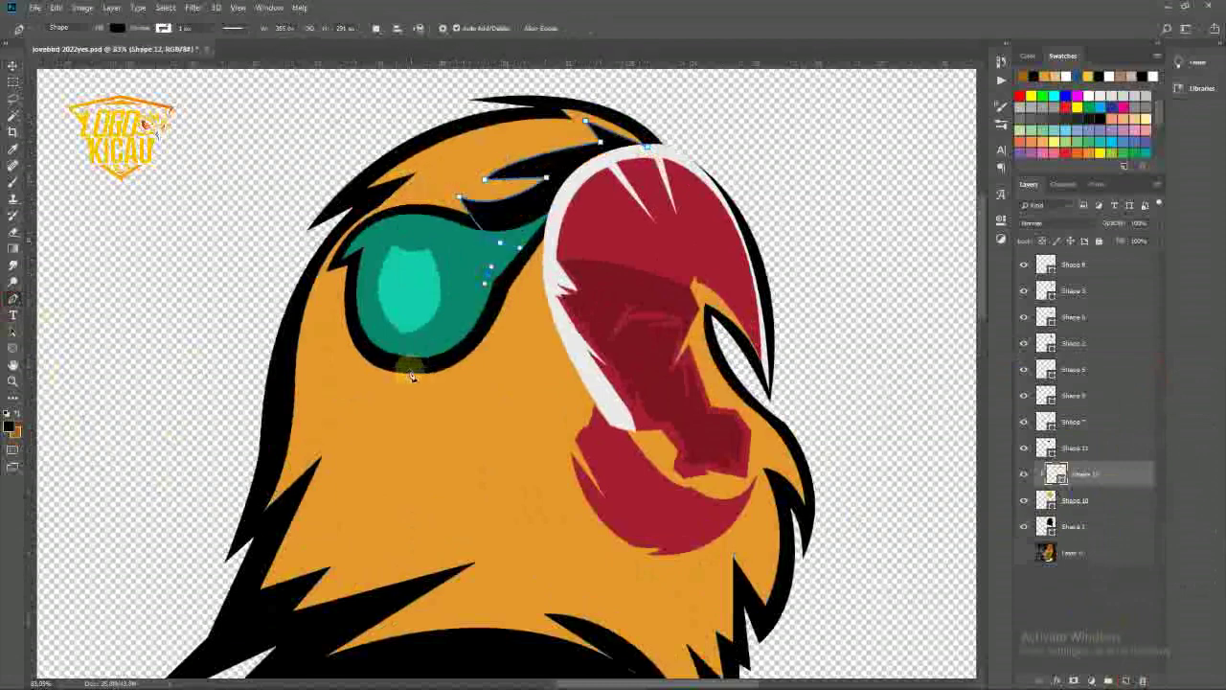
drag(360, 347, 408, 378)
drag(517, 388, 625, 335)
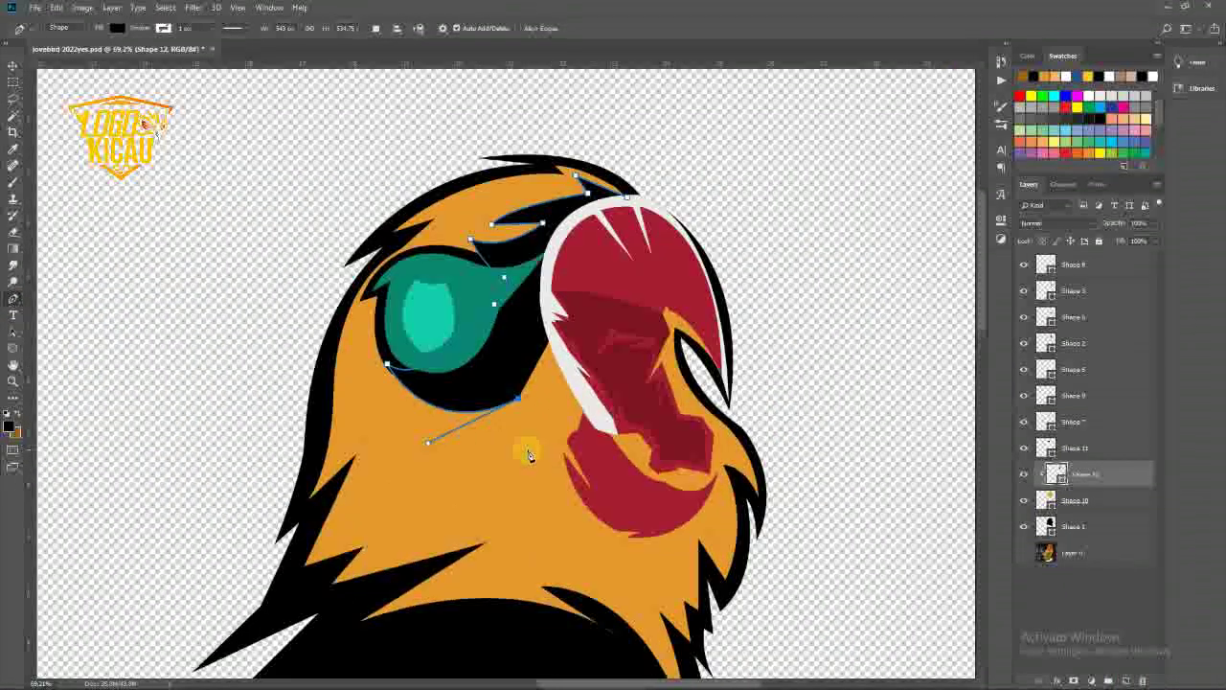
drag(427, 418, 374, 414)
click(547, 500)
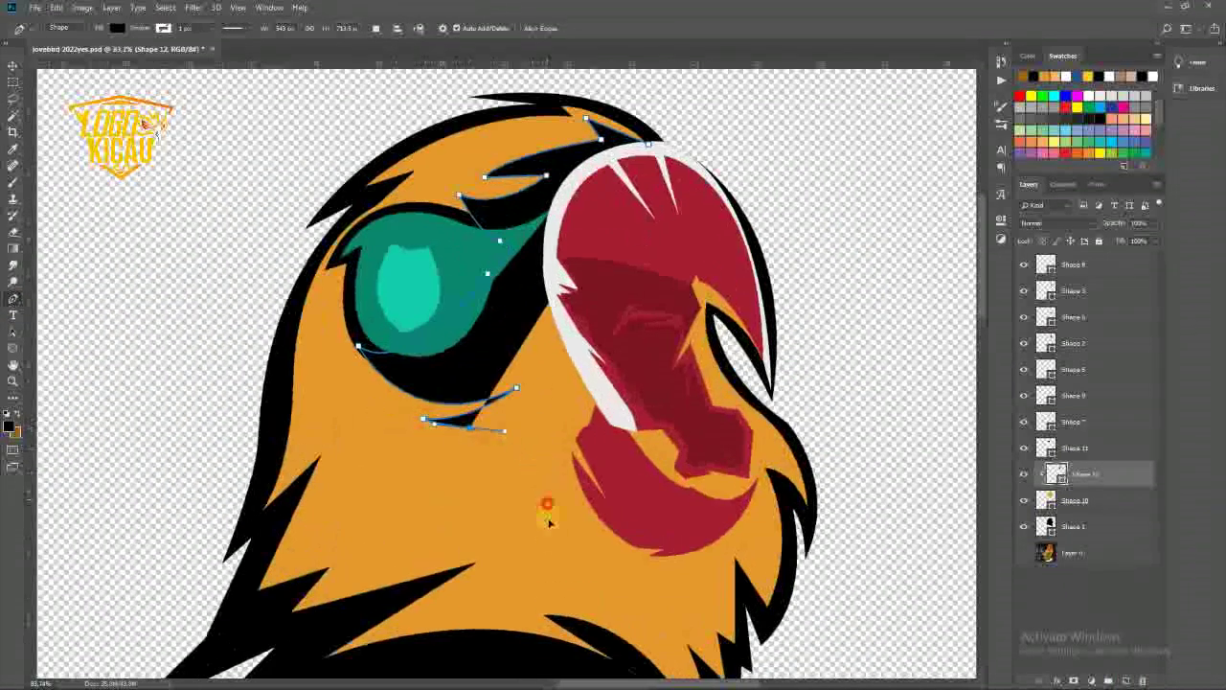
drag(663, 571, 763, 538)
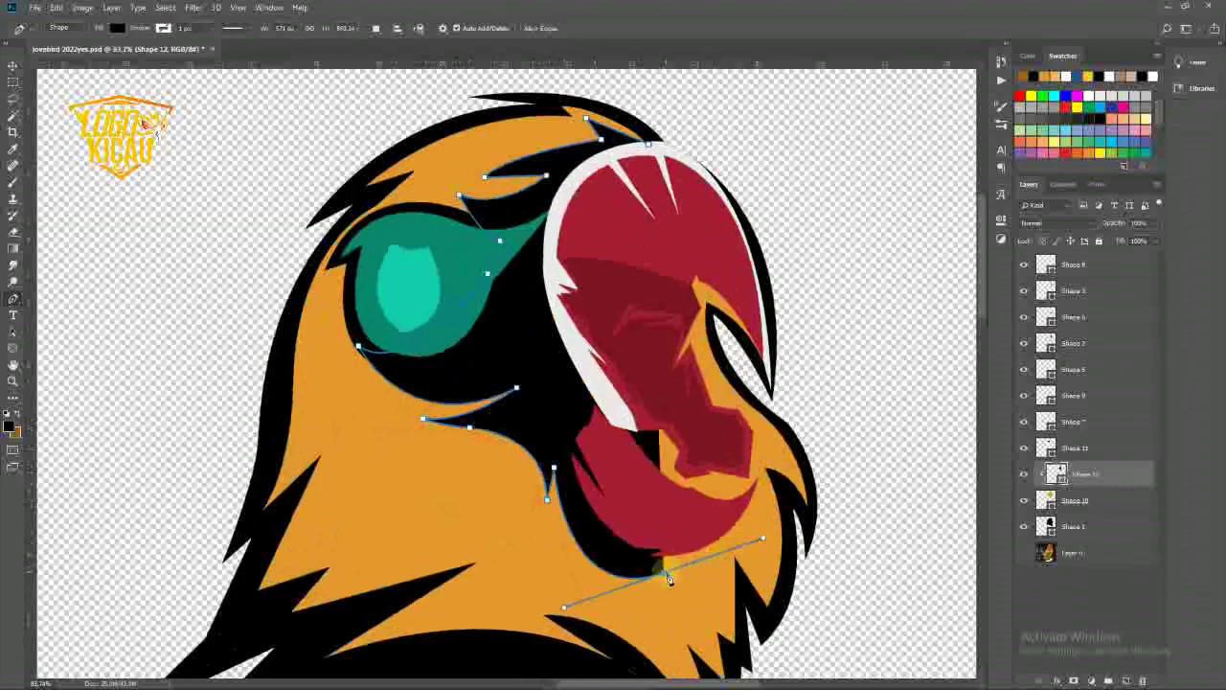
- Add zigzag feather anchors up the beak's right edge, close the shading shape, and open its fill colour
scroll(667, 578, down, 3)
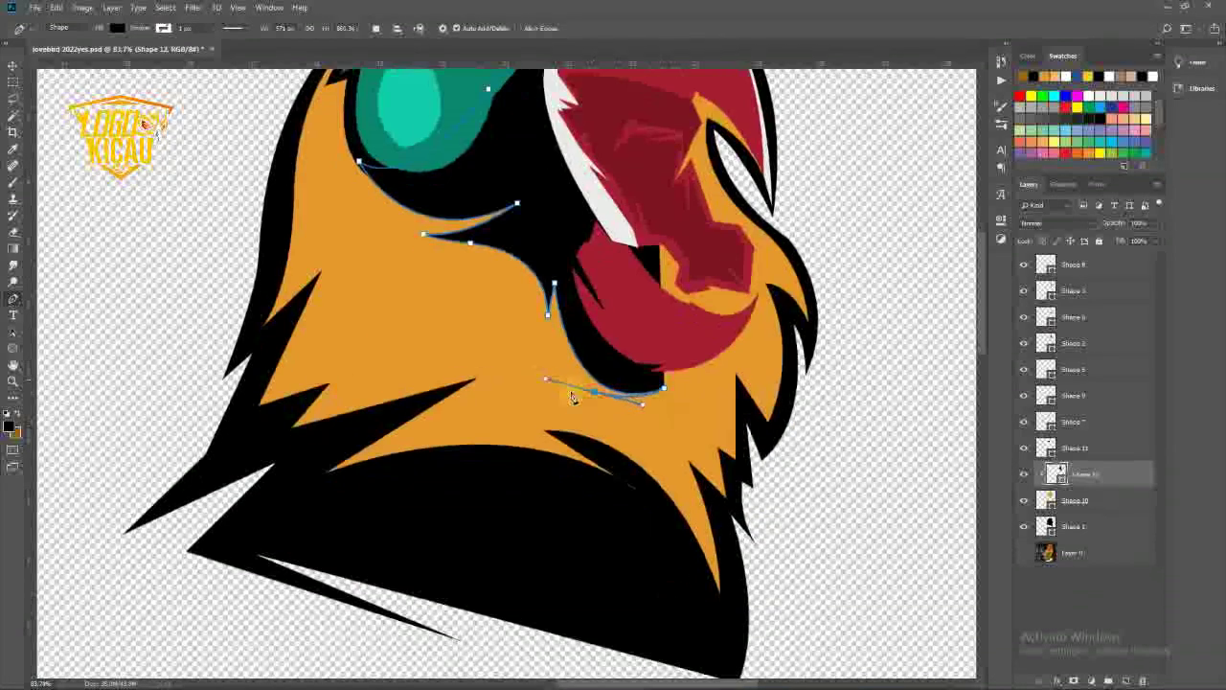
click(700, 578)
key(ctrl+z)
drag(689, 513, 668, 433)
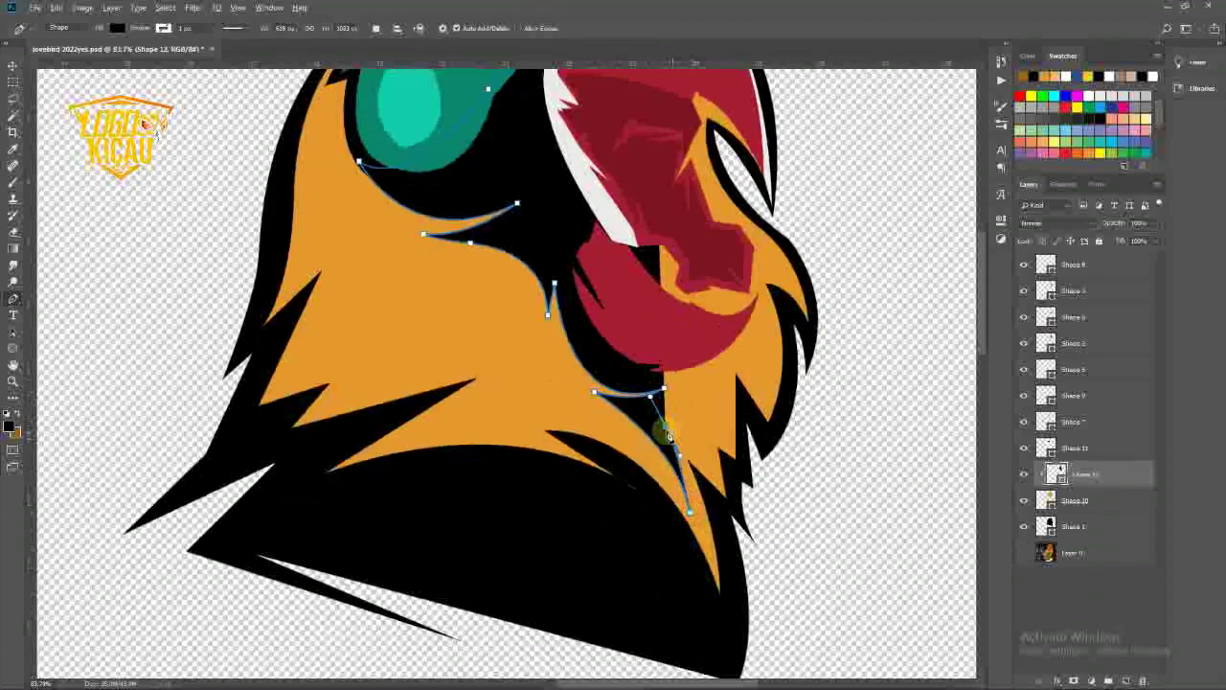
click(709, 459)
click(724, 425)
click(734, 358)
click(762, 383)
drag(780, 338, 742, 422)
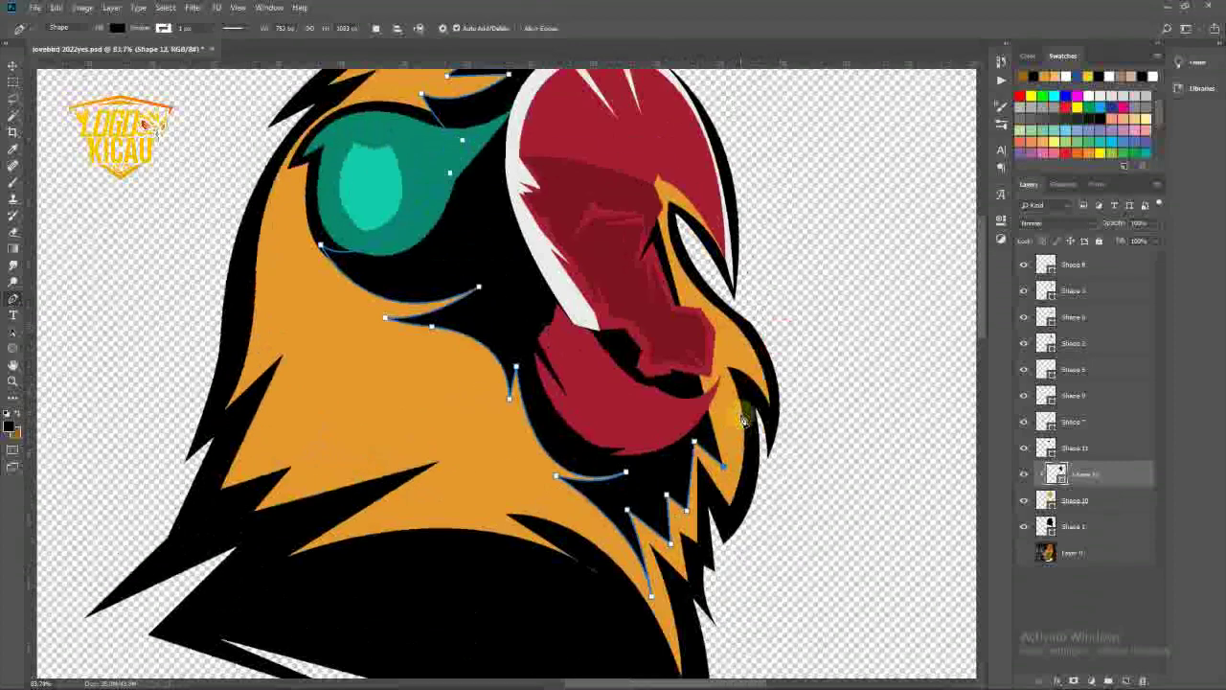
click(775, 470)
click(819, 316)
scroll(821, 316, up, 2)
click(733, 244)
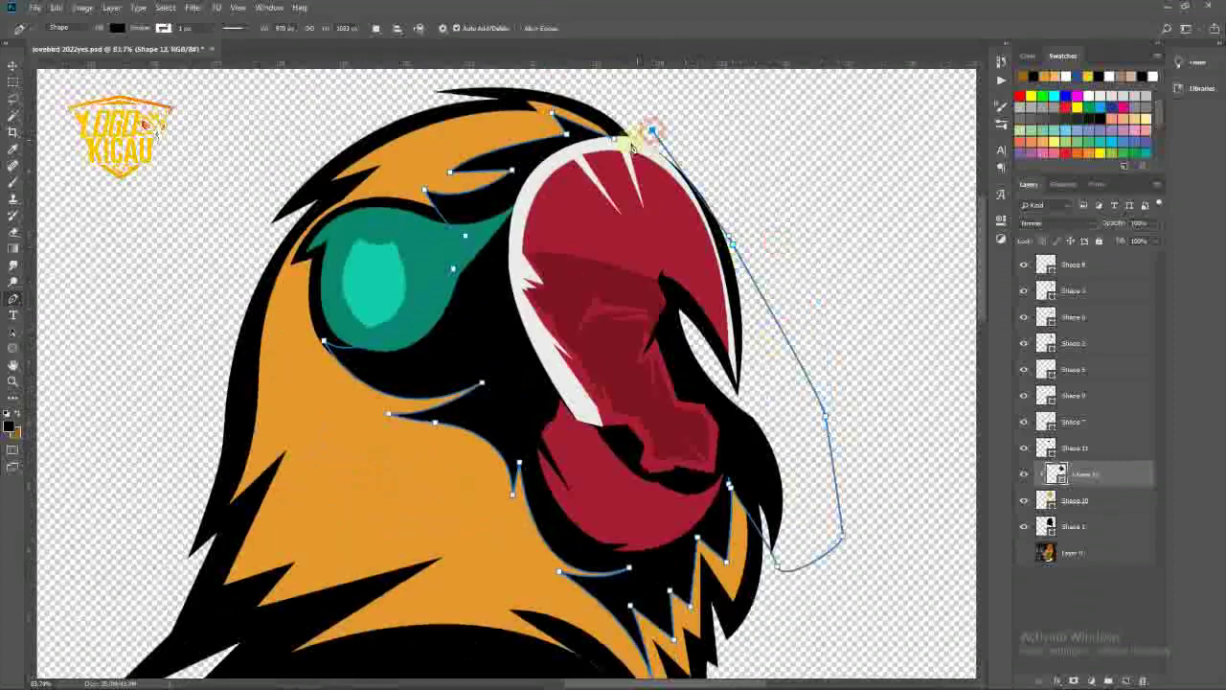
click(652, 129)
click(617, 198)
double_click(1055, 473)
- Apply the brown fill to the shading shape, then set the foreground colour to orange
click(274, 446)
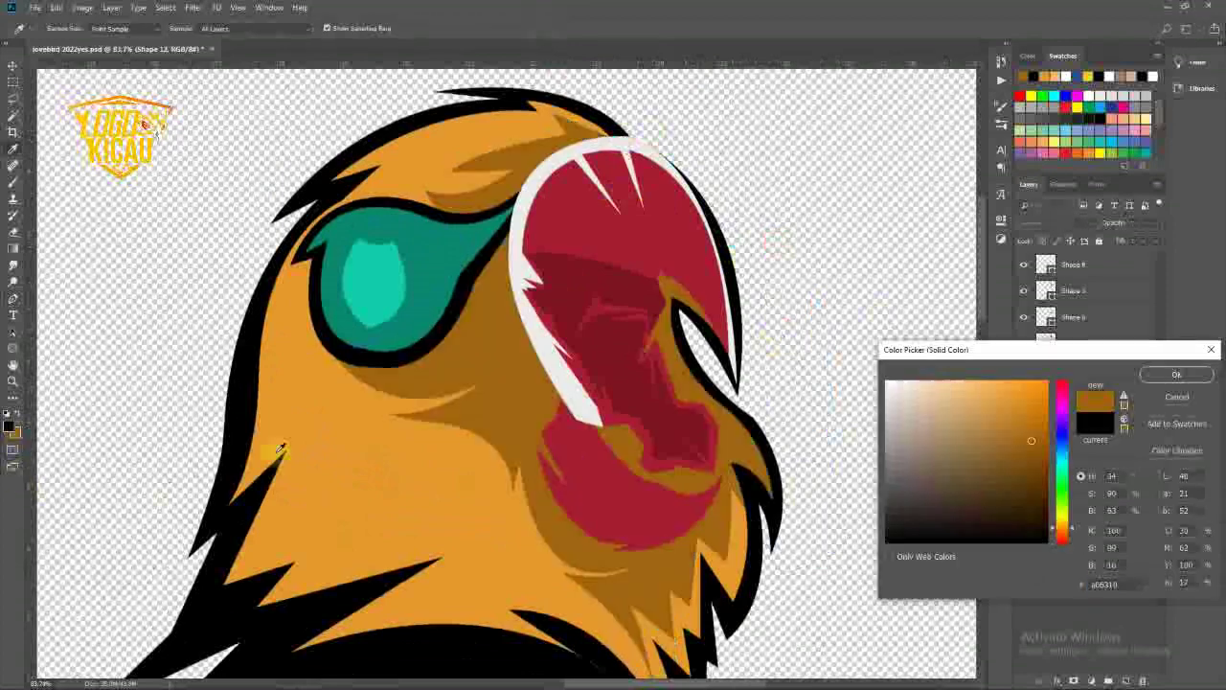
key(Return)
key(ctrl+minus)
key(v)
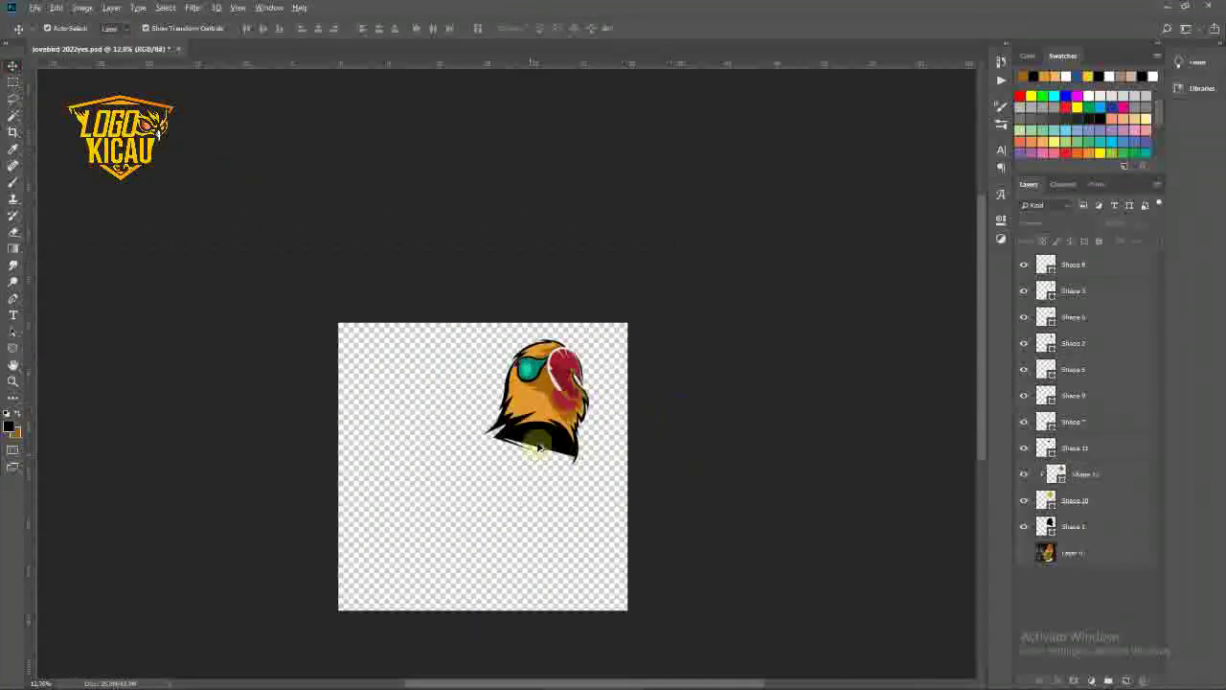
scroll(579, 428, up, 3)
click(580, 428)
click(9, 428)
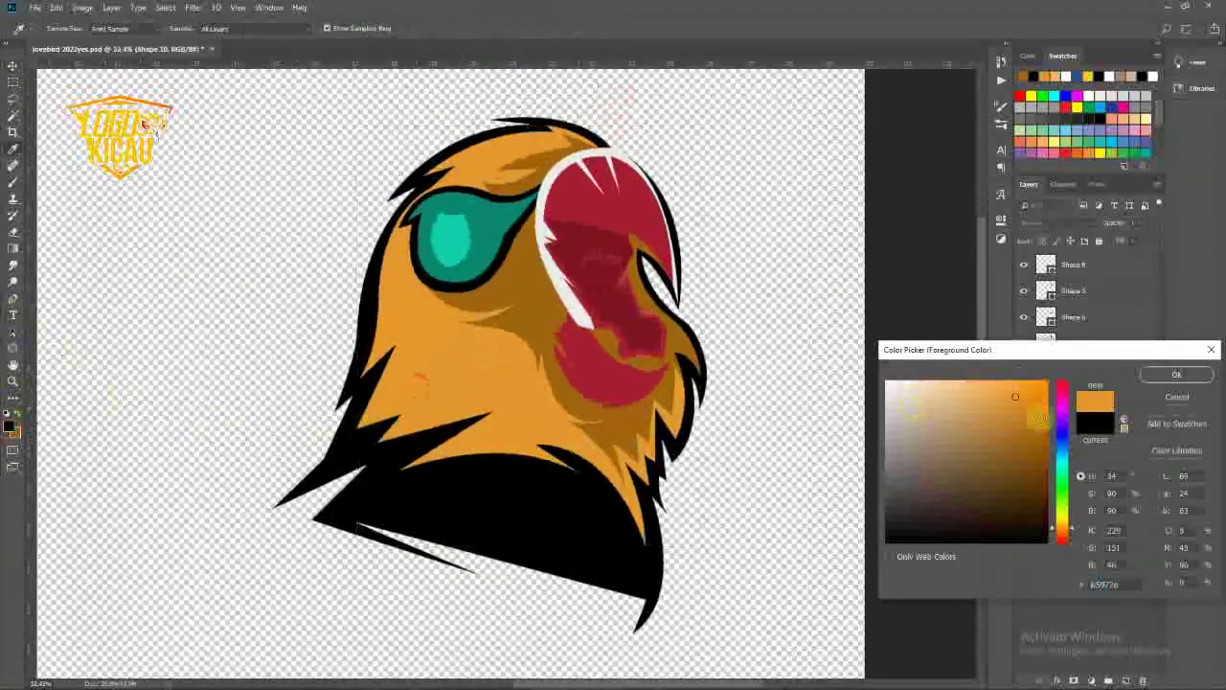
key(Return)
- Trace a new Pen shape covering the bird's lower neck and its left spikes
click(12, 305)
scroll(657, 547, up, 4)
click(658, 494)
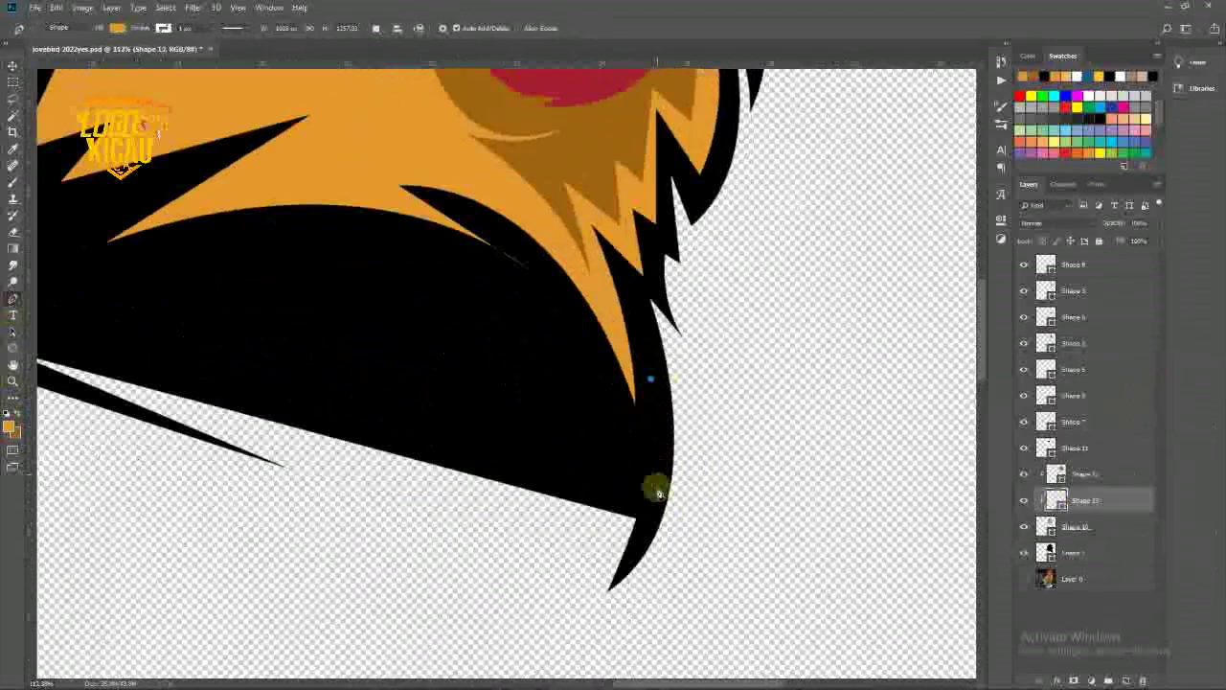
drag(655, 516, 656, 525)
scroll(655, 519, down, 3)
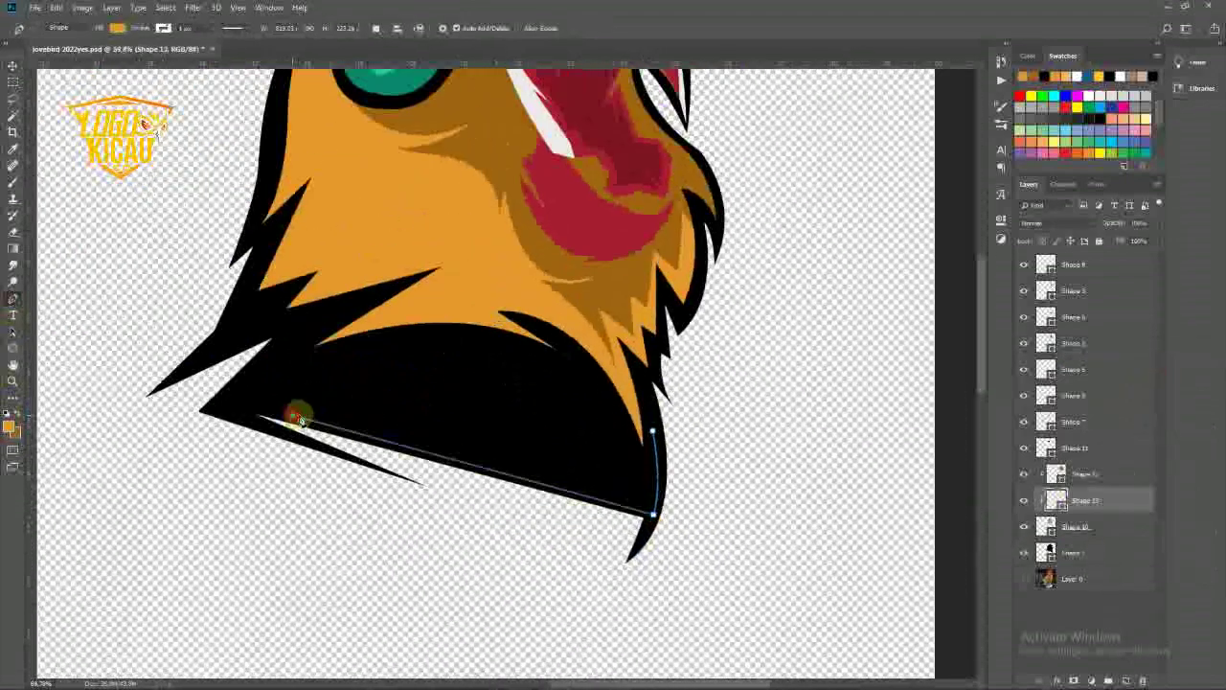
mouse_move(292, 412)
mouse_down()
mouse_move(350, 391)
mouse_move(230, 406)
mouse_up()
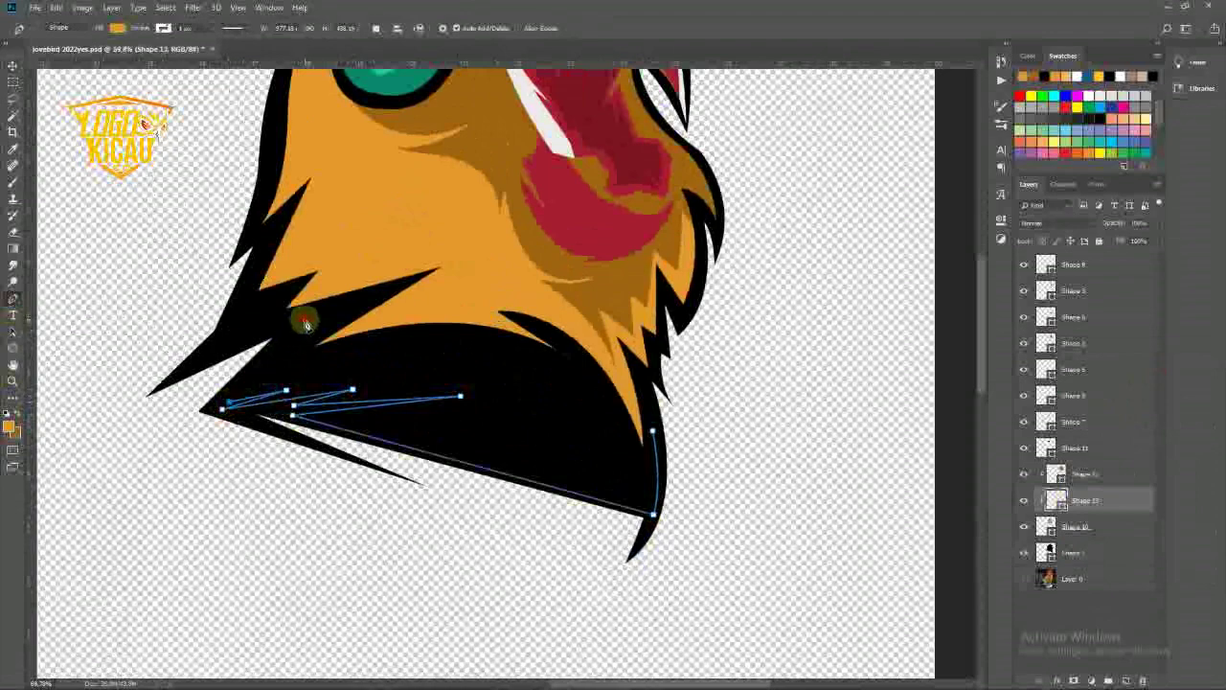
drag(305, 320, 374, 300)
drag(580, 394, 690, 479)
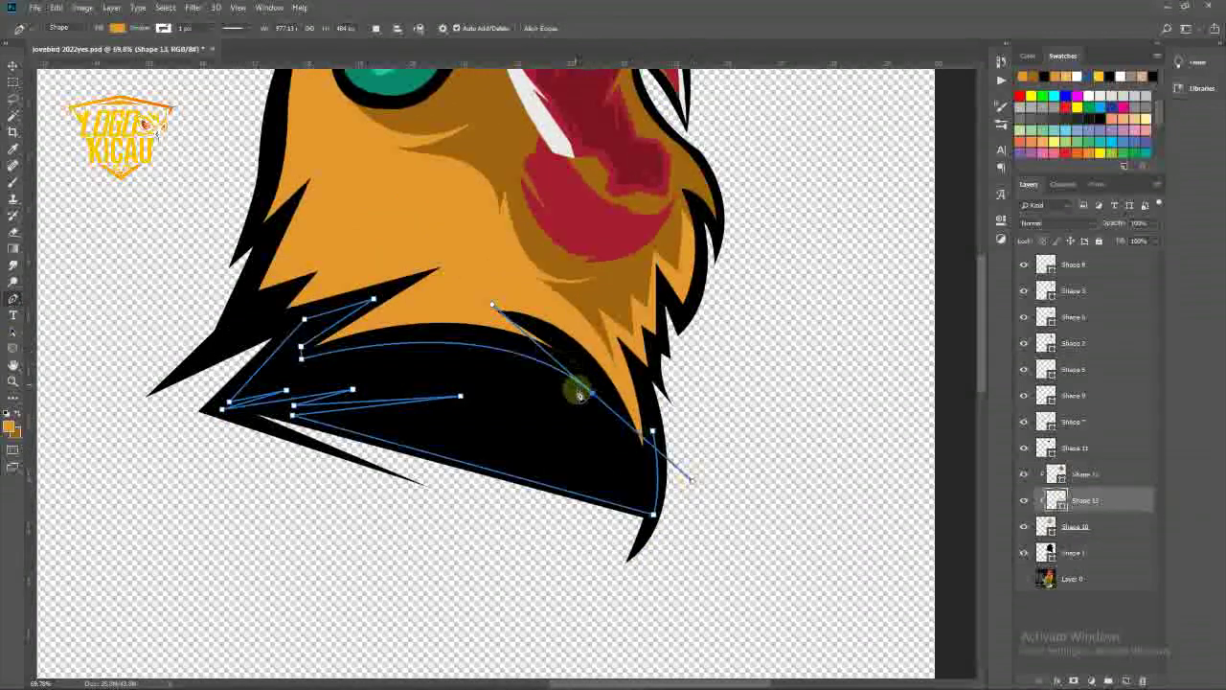
drag(651, 516, 650, 546)
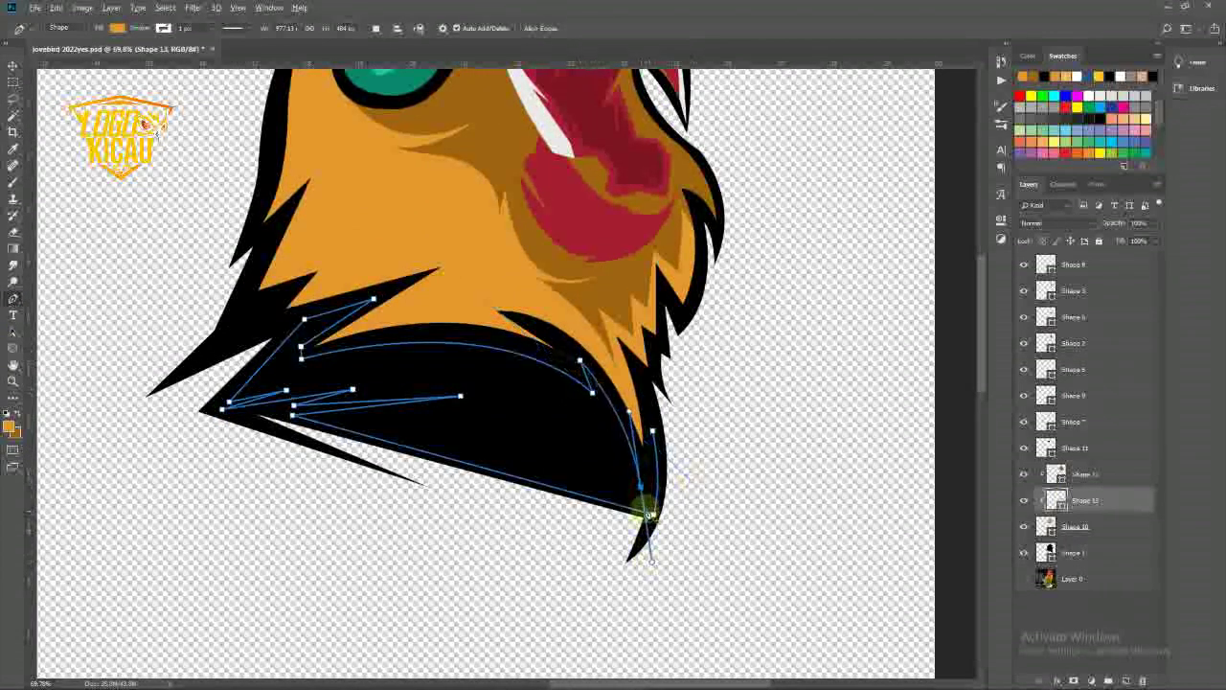
click(954, 482)
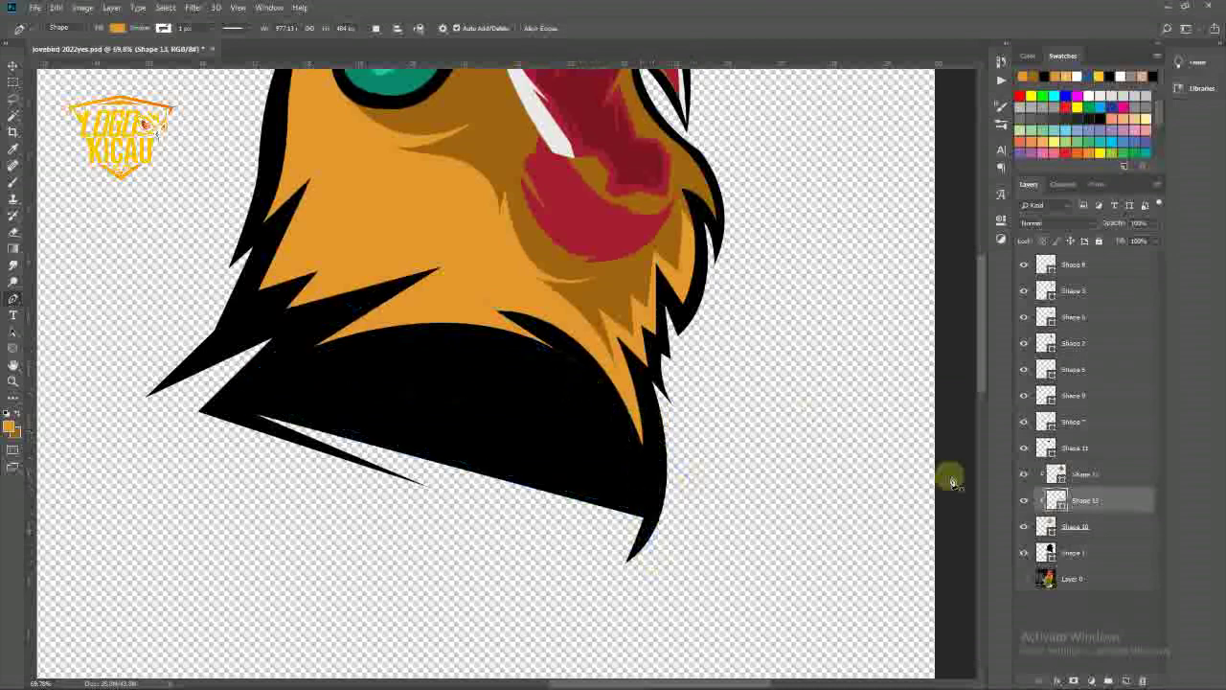
- Confirm the neck shape's orange fill and restack Shape 12 so the neck shows orange
double_click(1056, 499)
click(1178, 375)
key(v)
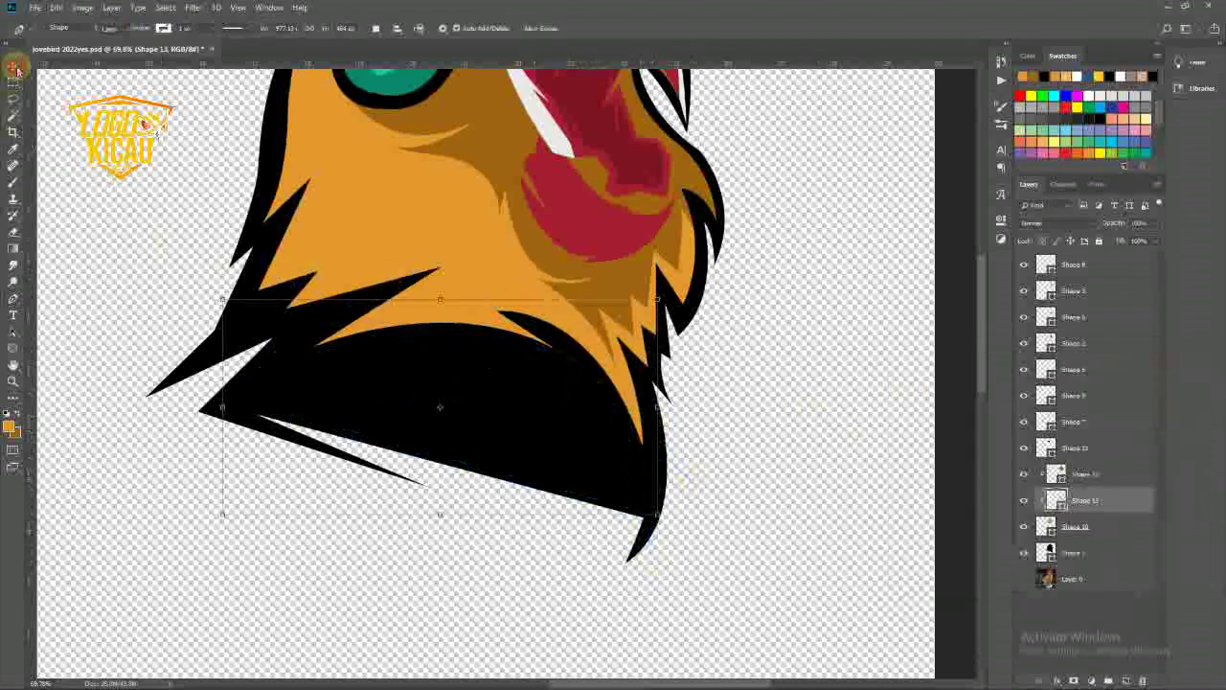
click(709, 324)
drag(1098, 495, 1099, 499)
- Sample a darker yellow from the lovebird reference photo as the foreground colour
scroll(754, 493, down, 5)
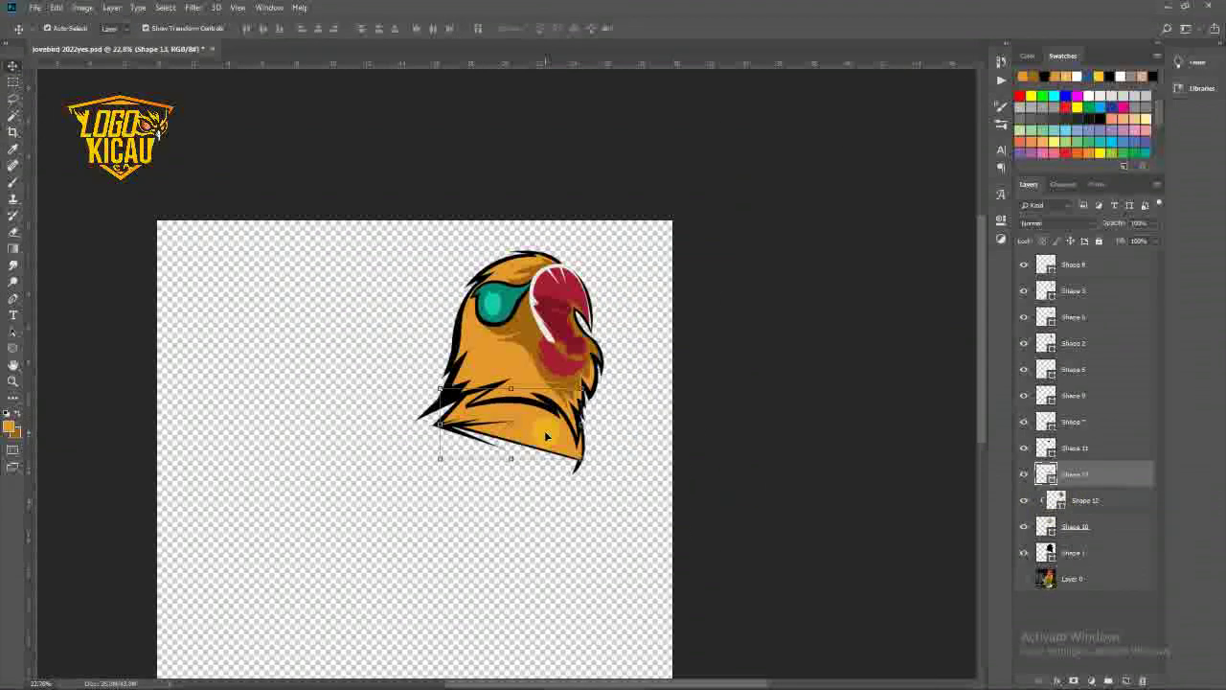
click(1023, 578)
click(1023, 553)
click(46, 443)
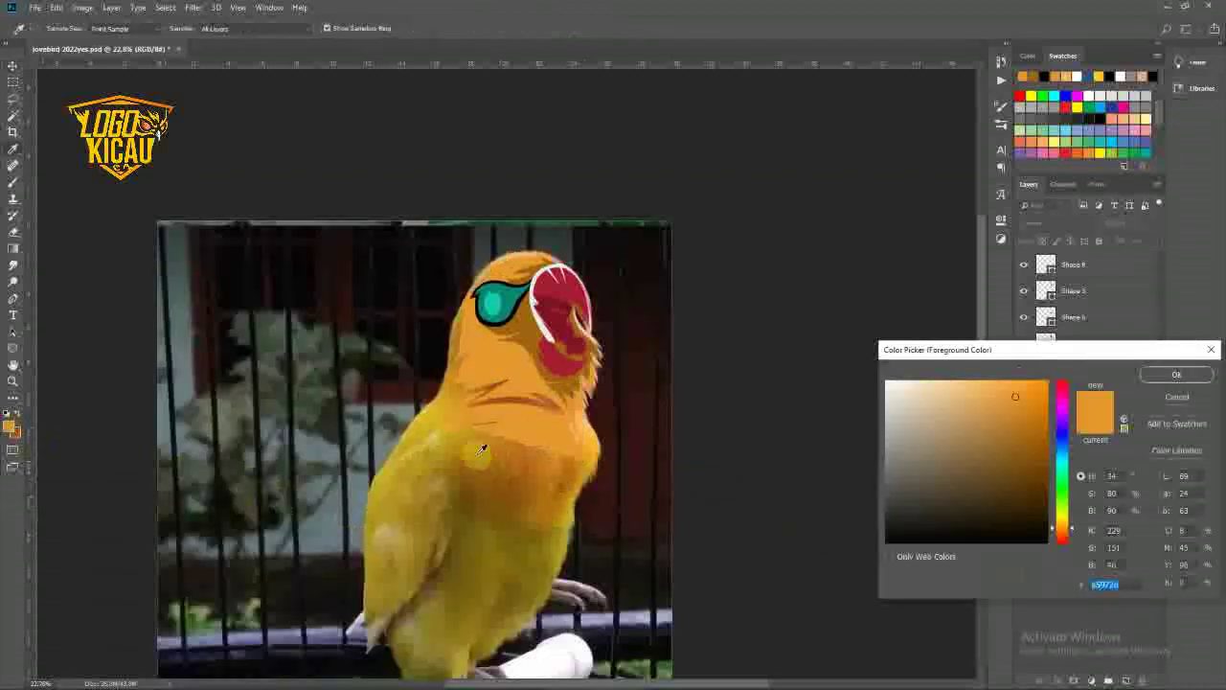
click(457, 438)
click(1176, 374)
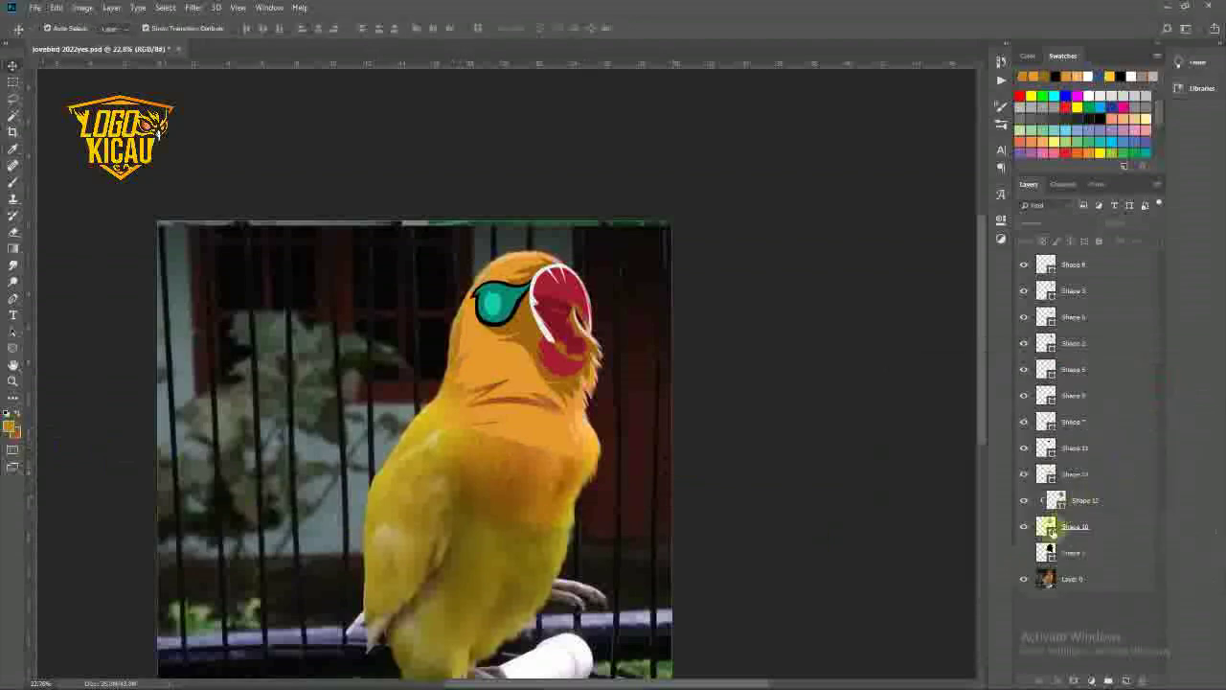
- Restore the head outline, hide the photo, and apply the darker yellow to Shape 11
click(1023, 553)
click(1023, 578)
click(1049, 473)
double_click(1049, 474)
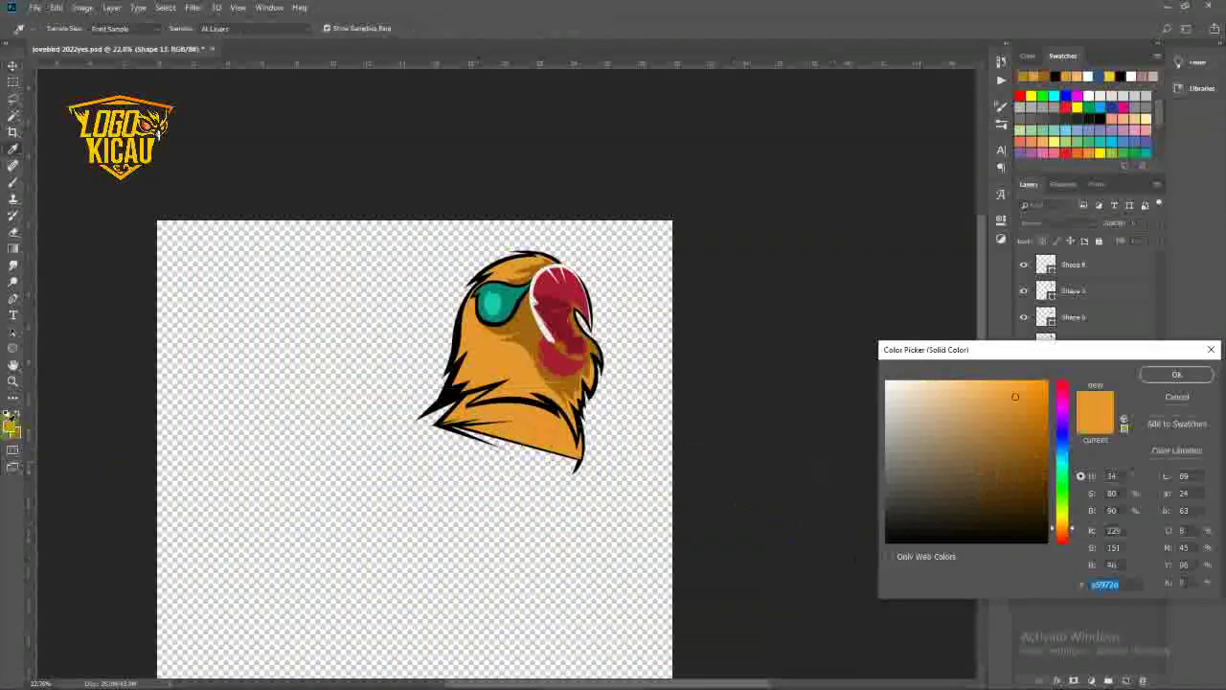
click(1176, 375)
scroll(494, 418, up, 5)
scroll(527, 358, down, 2)
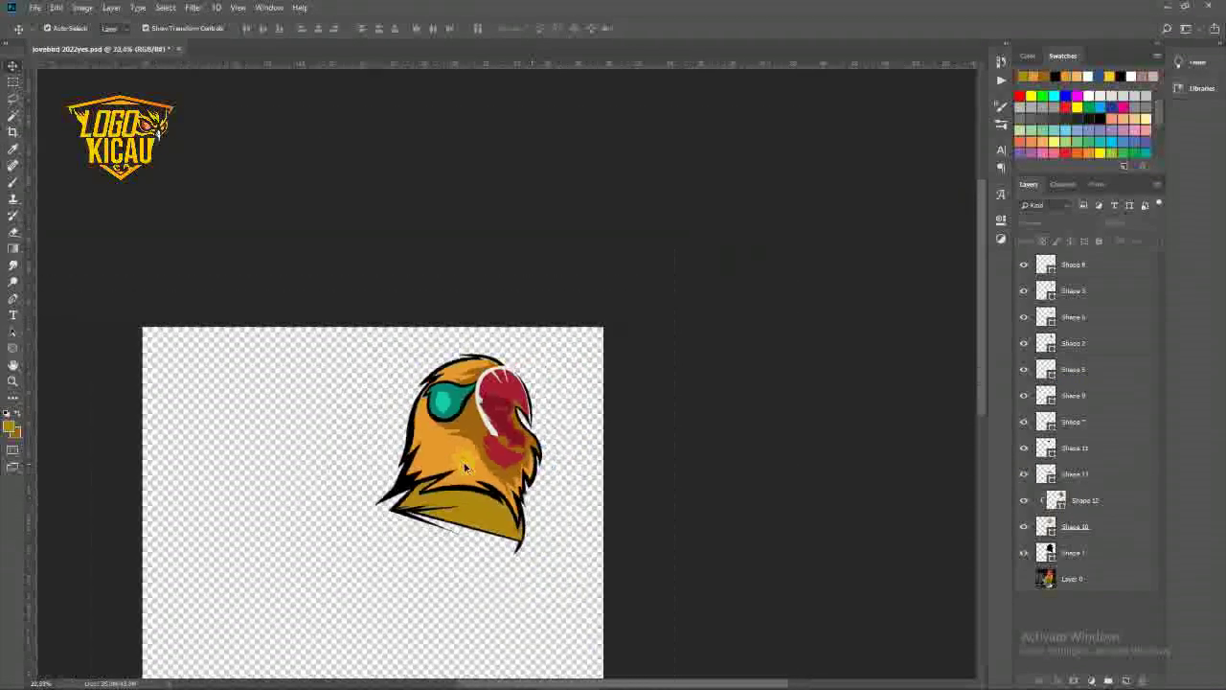
scroll(537, 470, up, 4)
- Start a new Pen shape tracing around the lower beak's outline
click(466, 477)
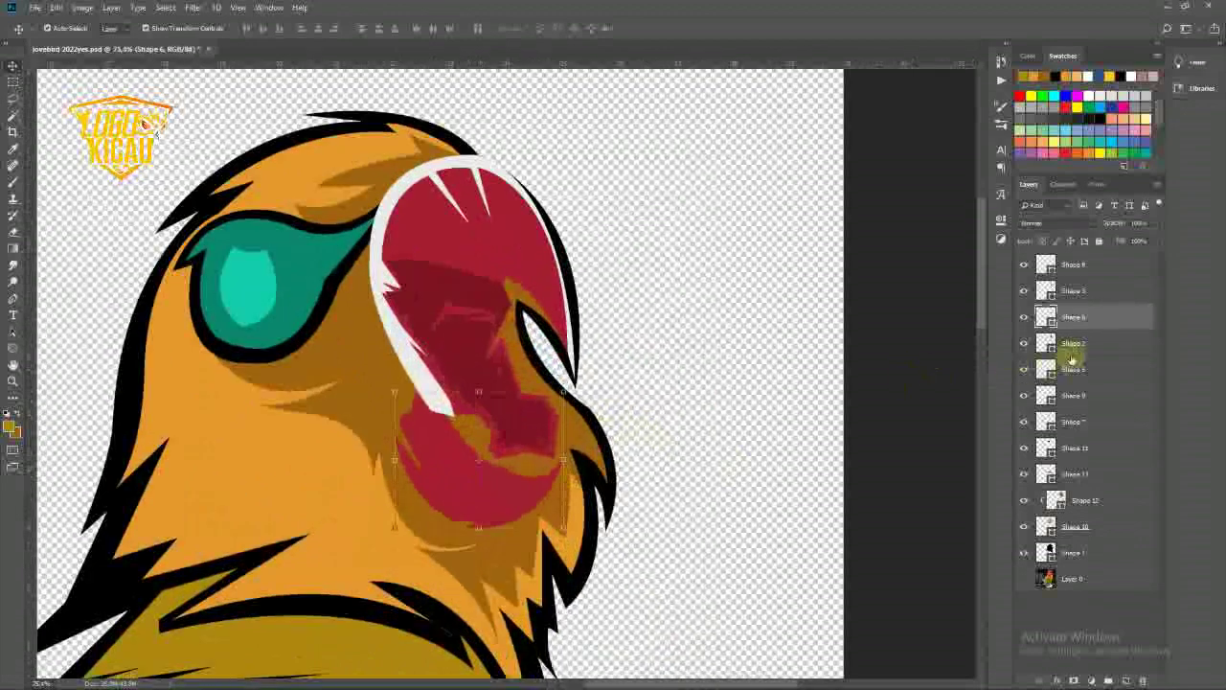
click(14, 299)
scroll(390, 376, up, 2)
click(372, 279)
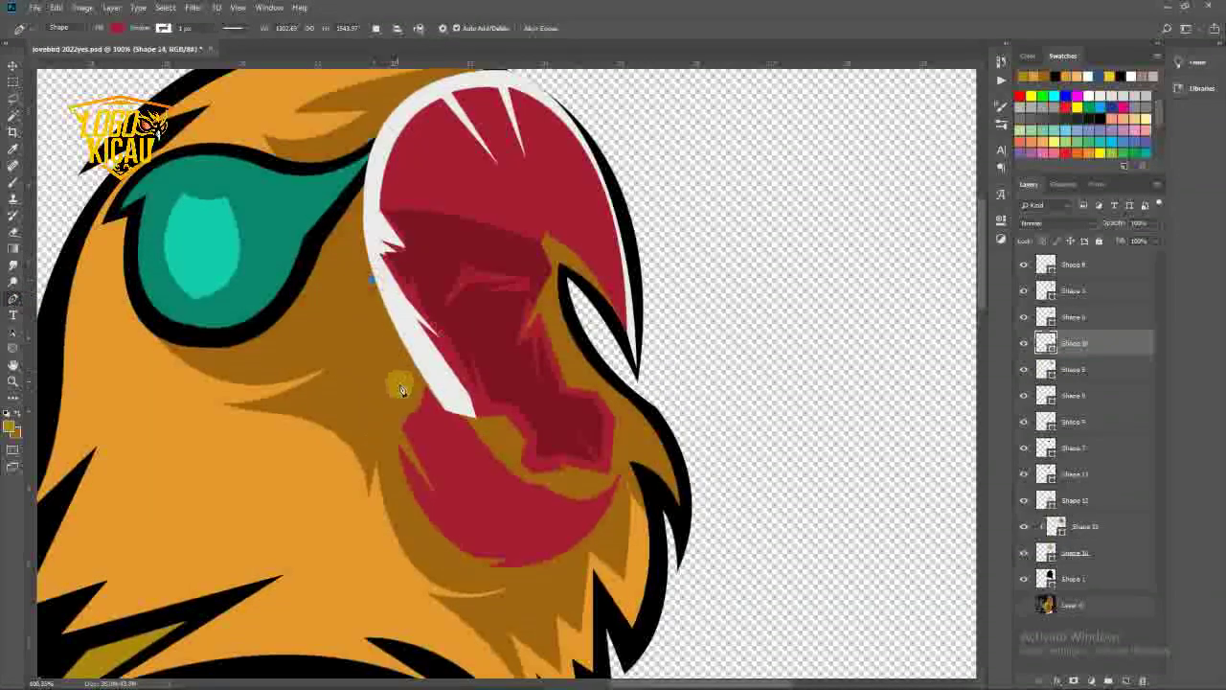
click(405, 385)
click(398, 410)
click(395, 431)
drag(532, 571, 511, 567)
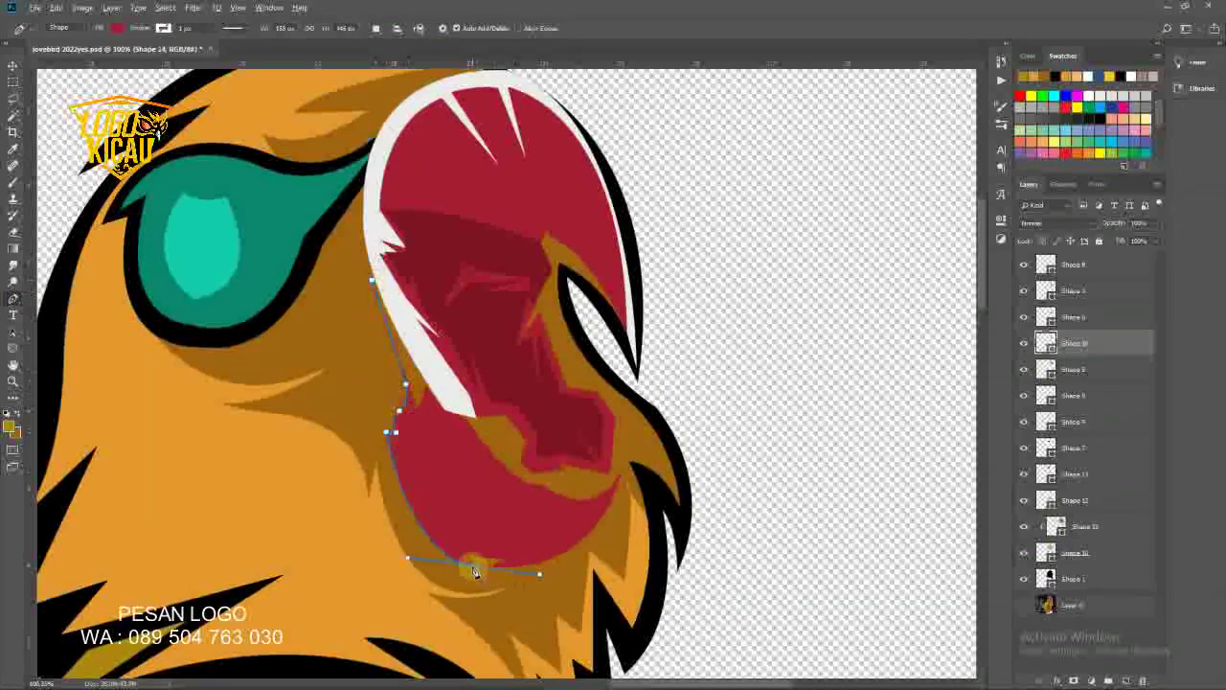
drag(677, 347, 677, 337)
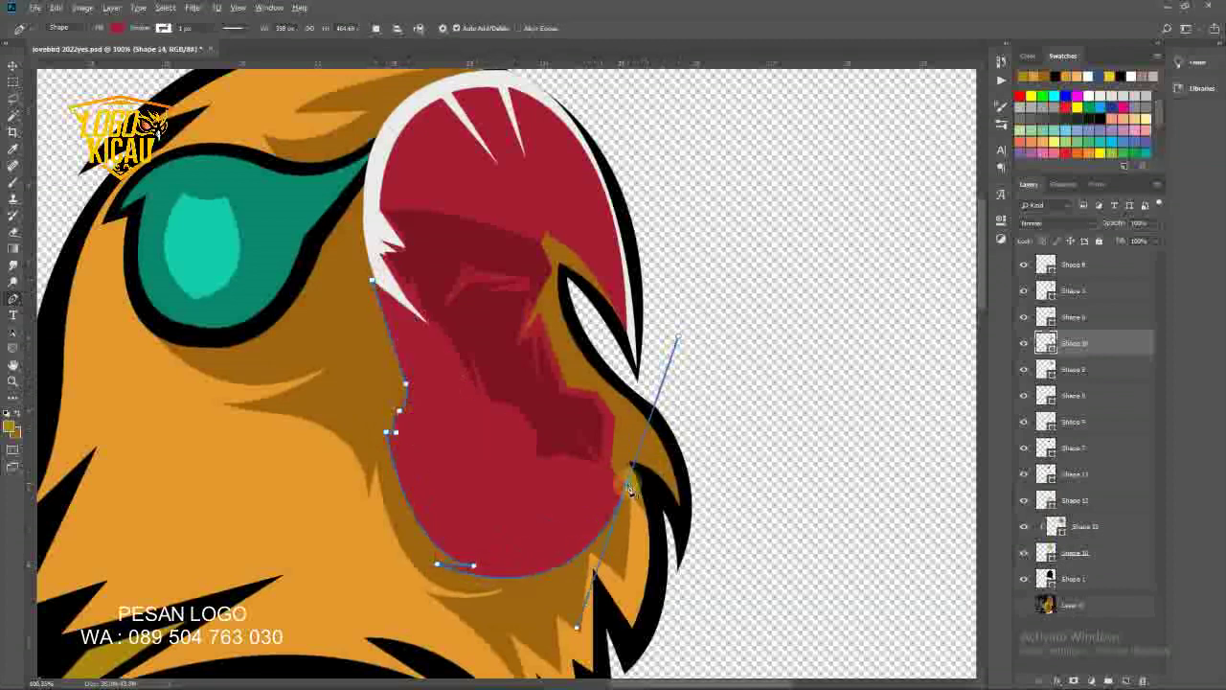
drag(625, 444, 661, 466)
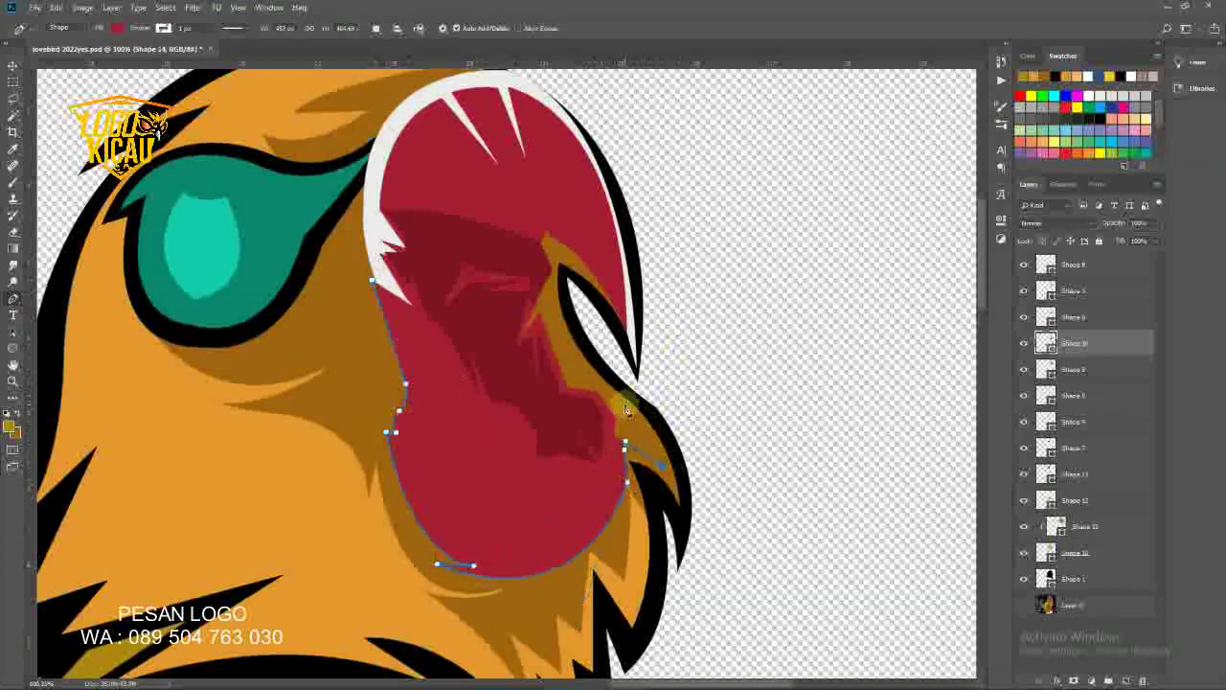
- Close the beak shape along the inner beak and fill it black
click(623, 418)
click(600, 389)
click(554, 375)
click(538, 337)
drag(531, 298, 533, 259)
click(376, 287)
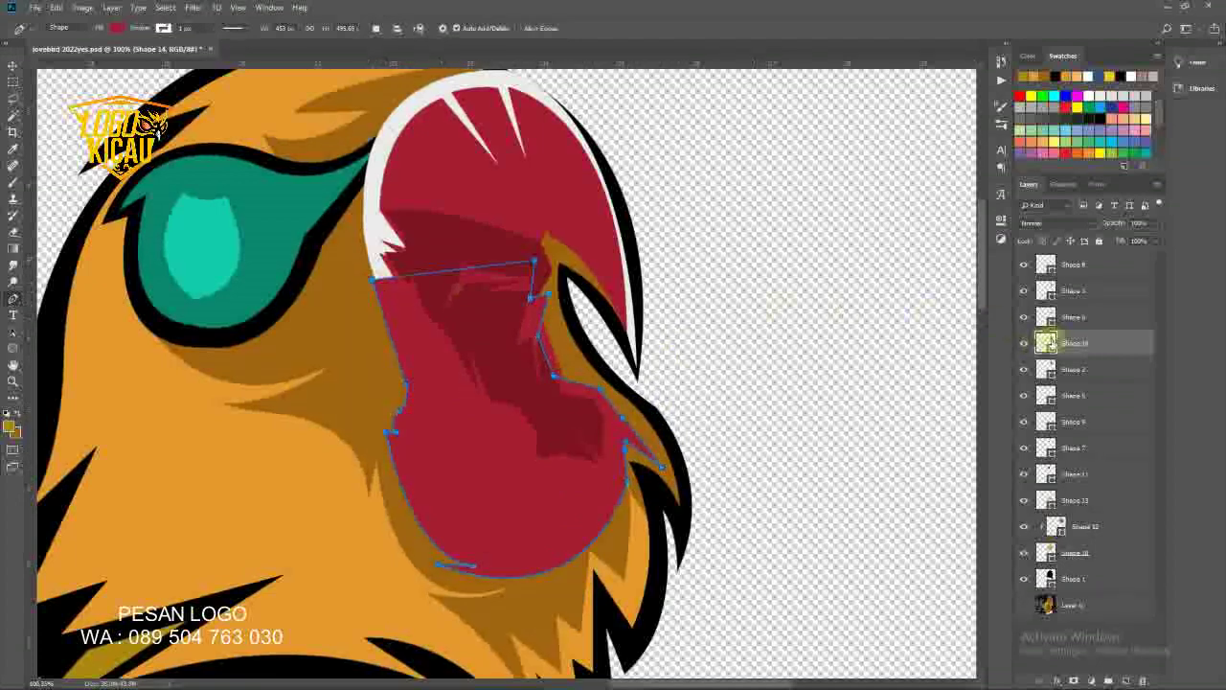
double_click(1044, 342)
click(684, 505)
click(1177, 375)
- Select the lower red and upper dark-red beak shapes to inspect them
scroll(684, 470, down, 3)
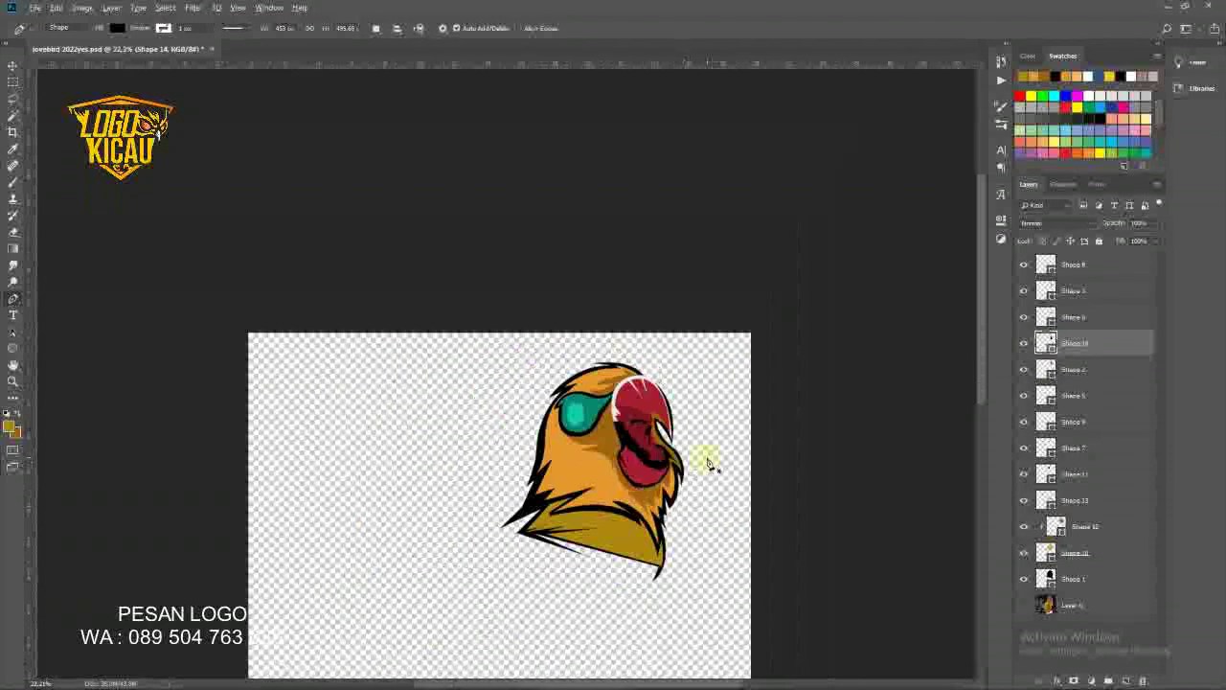
scroll(670, 412, up, 2)
key(v)
scroll(645, 373, up, 1)
scroll(522, 503, up, 2)
click(472, 463)
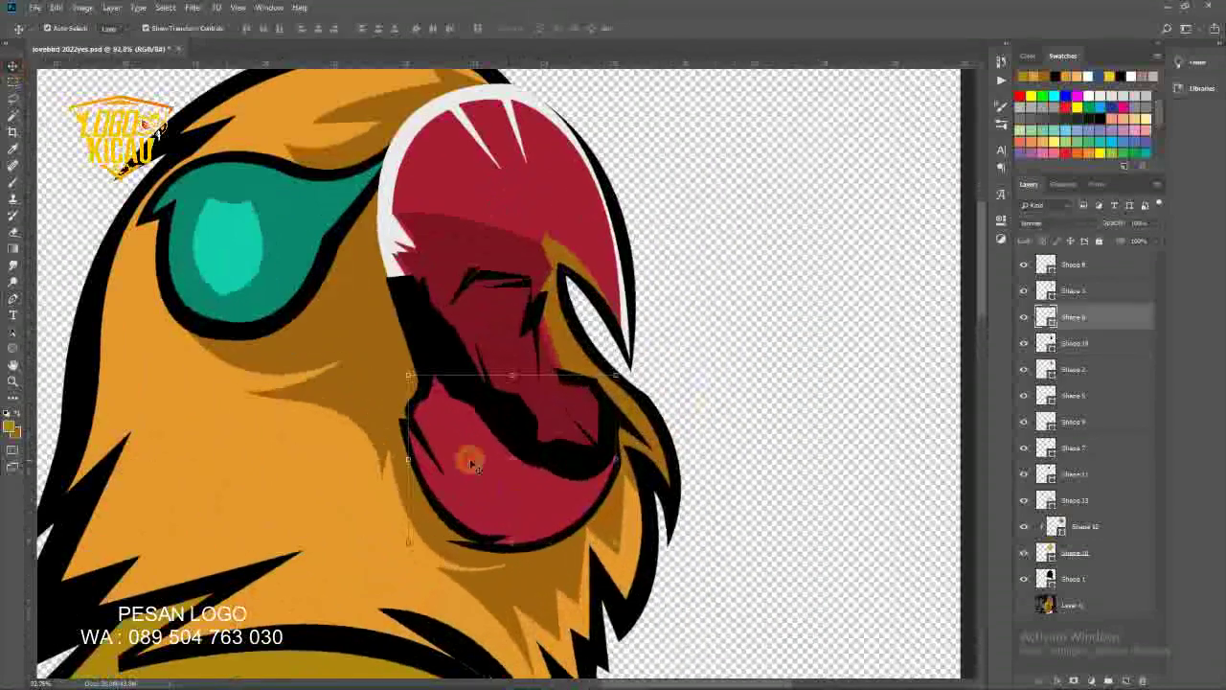
click(1039, 291)
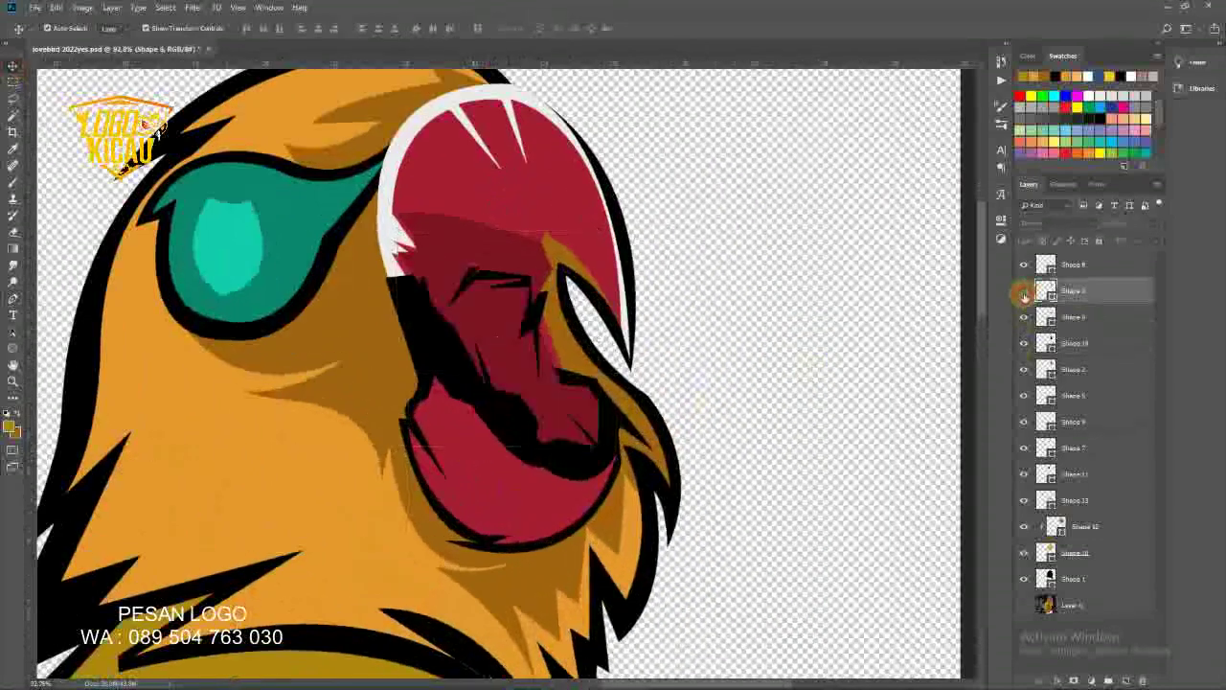
- Reshape Shape 6's upper edge with the Direct Selection tool so it extends into the mouth
click(549, 497)
right_click(14, 298)
click(67, 338)
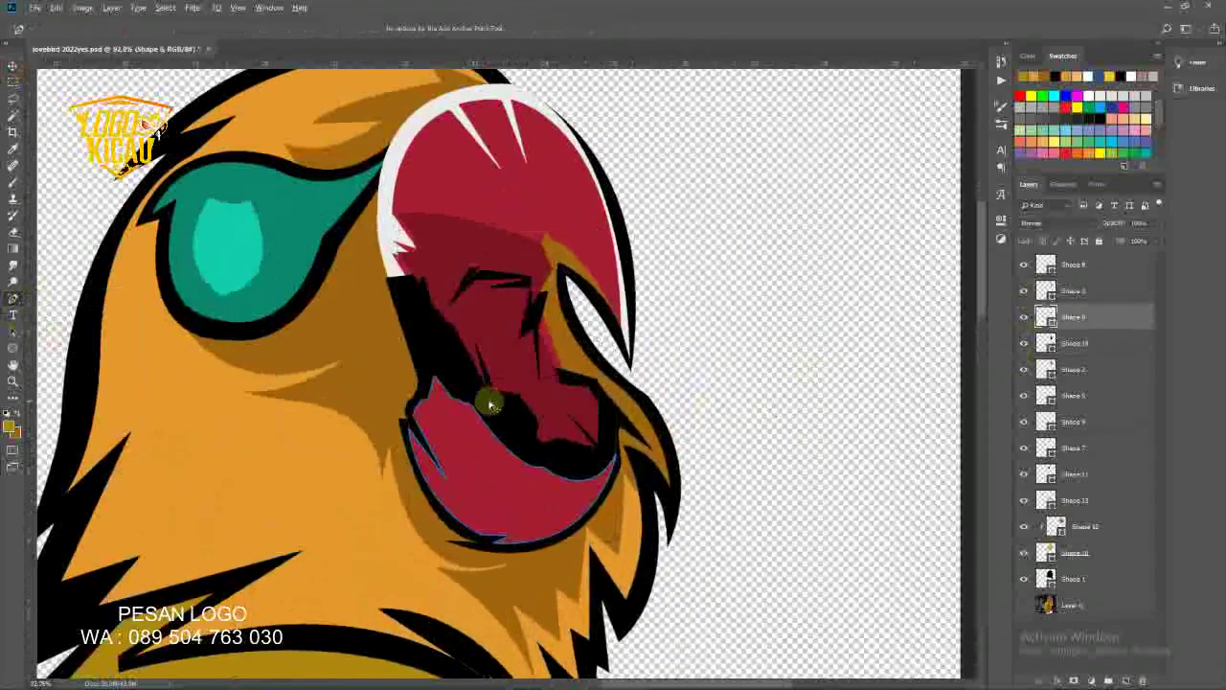
scroll(486, 403, up, 1)
drag(454, 421, 520, 473)
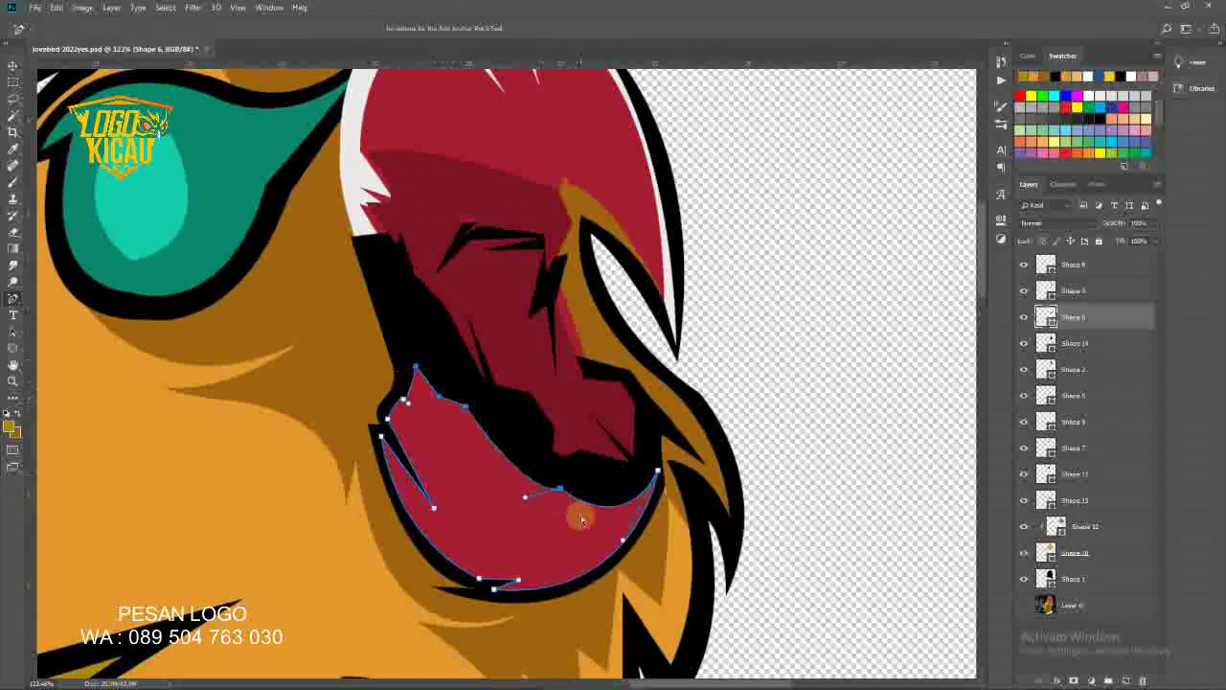
click(447, 375)
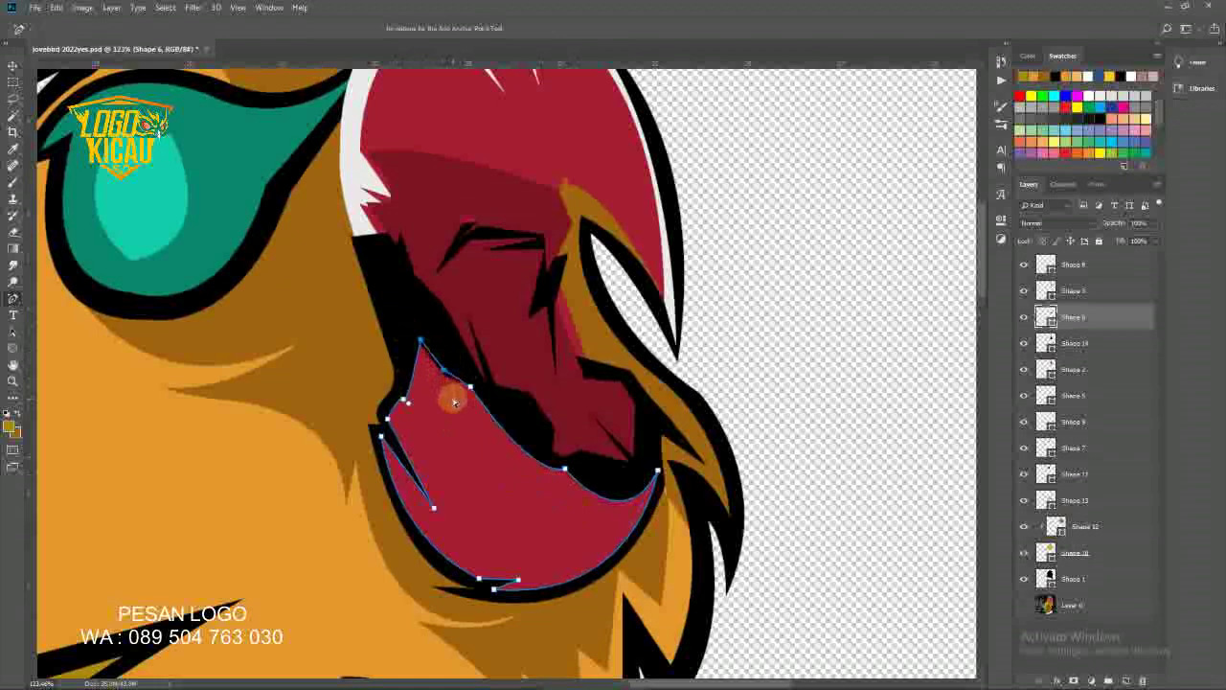
scroll(455, 403, down, 5)
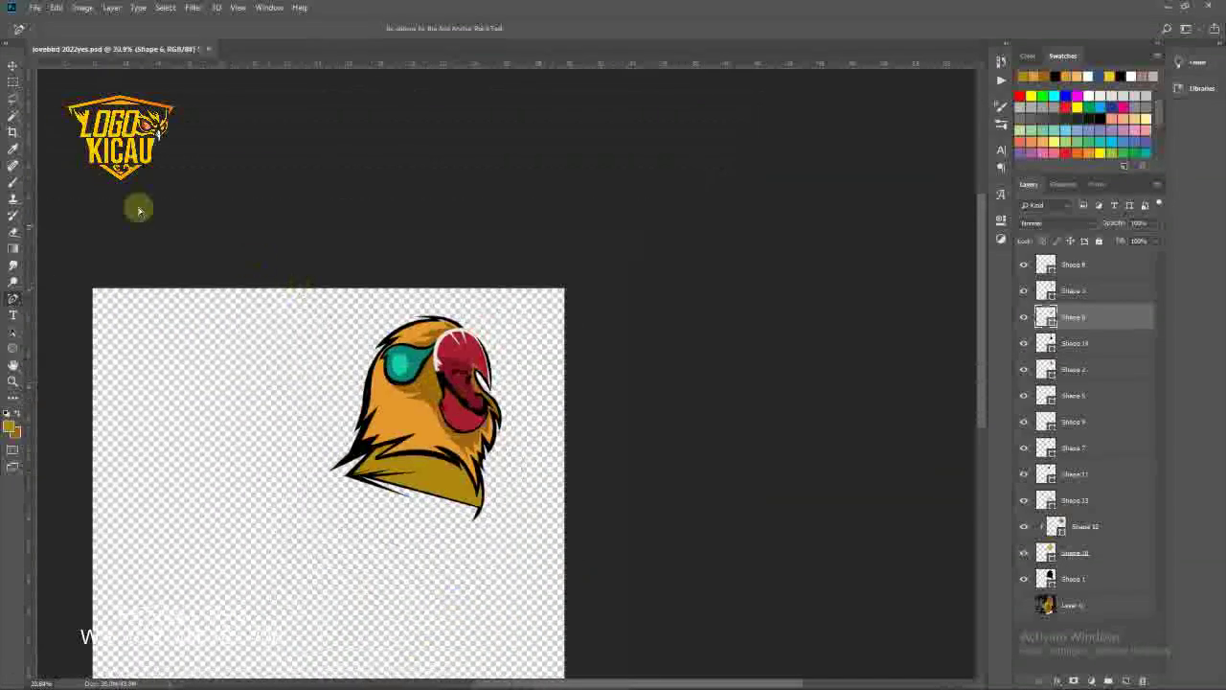
- Add a lighter red highlight shape across the top of the upper beak
scroll(426, 388, up, 3)
ctrl+click(466, 335)
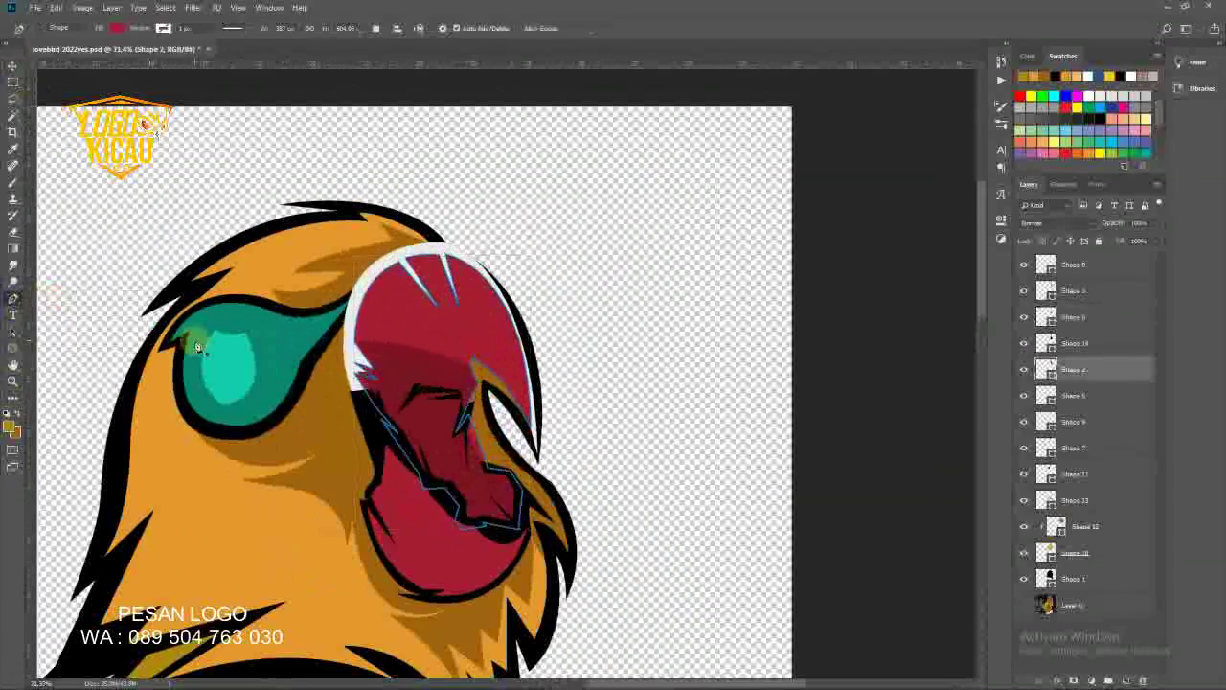
scroll(196, 346, up, 3)
click(450, 236)
click(543, 314)
click(565, 574)
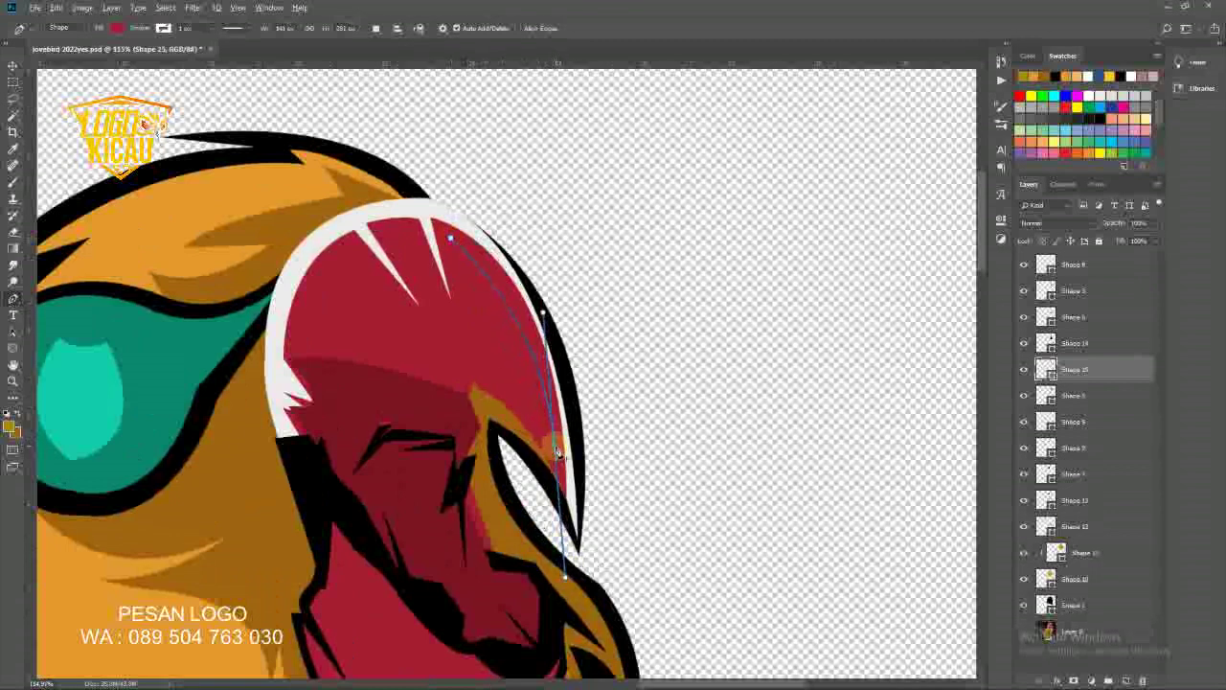
drag(471, 370, 479, 374)
drag(303, 338, 233, 348)
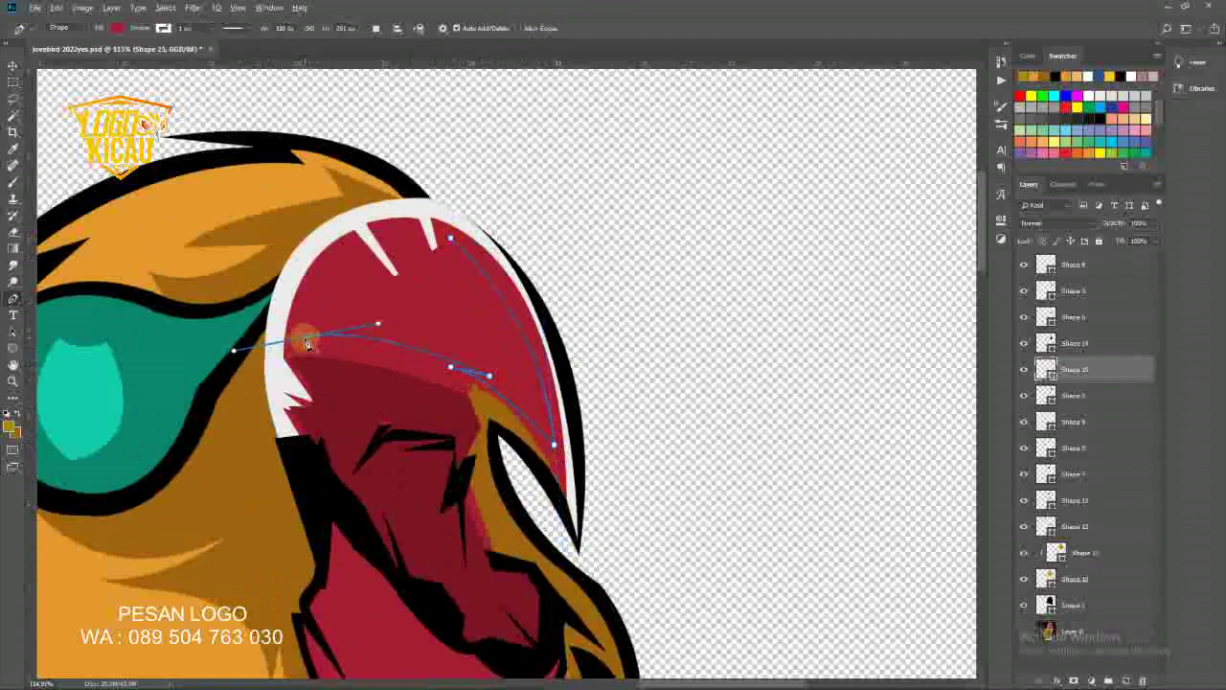
drag(382, 243, 394, 248)
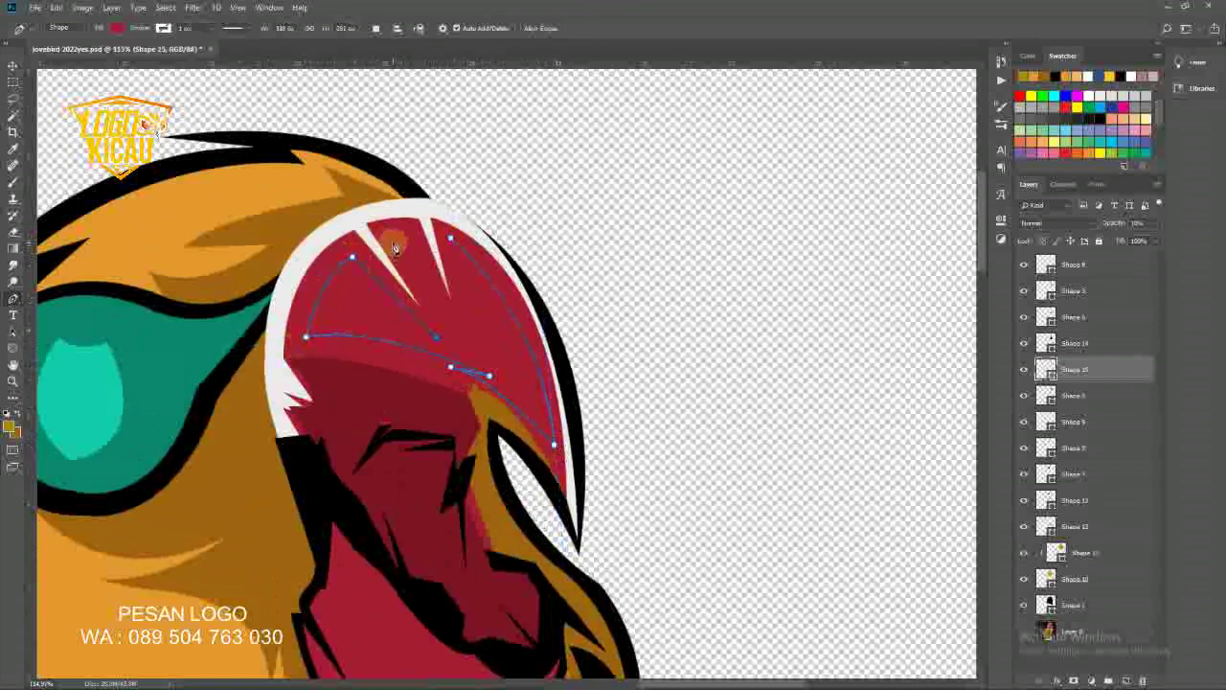
double_click(1047, 370)
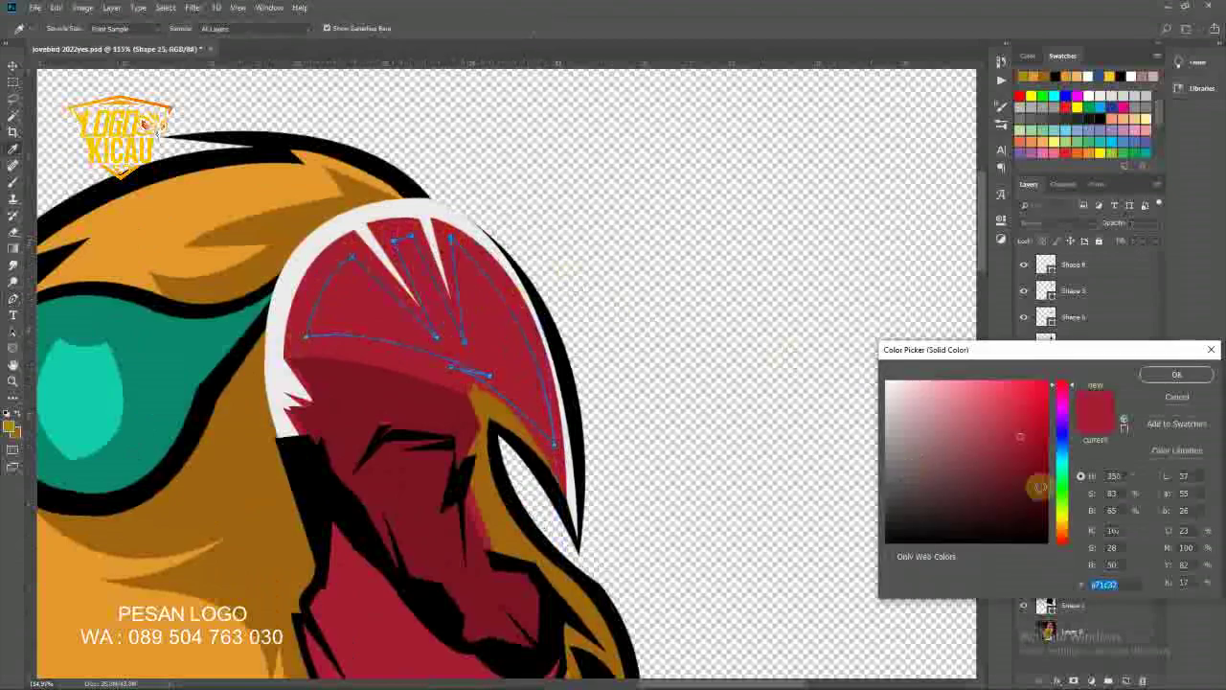
click(1150, 381)
- Draw a pink-red shape over the lower jaw with the standard Pen tool
scroll(48, 77, up, 1)
click(13, 65)
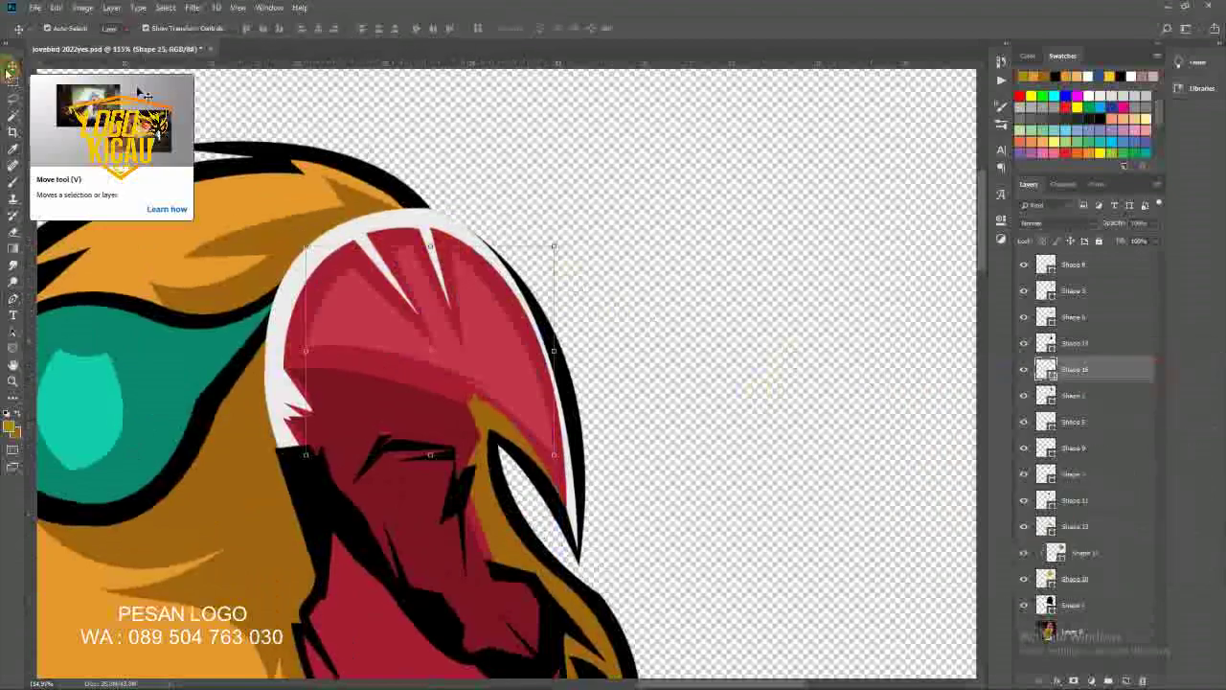
scroll(619, 284, down, 3)
scroll(592, 414, up, 2)
click(17, 304)
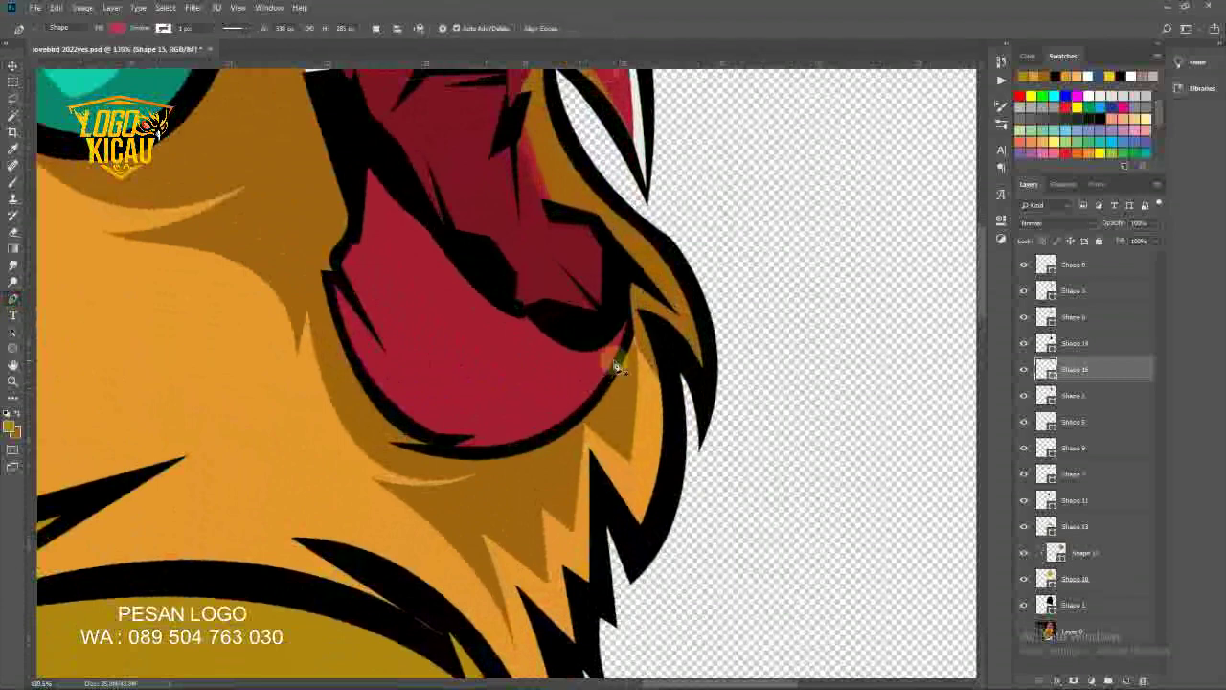
right_click(13, 301)
click(46, 305)
click(602, 362)
drag(498, 431, 483, 441)
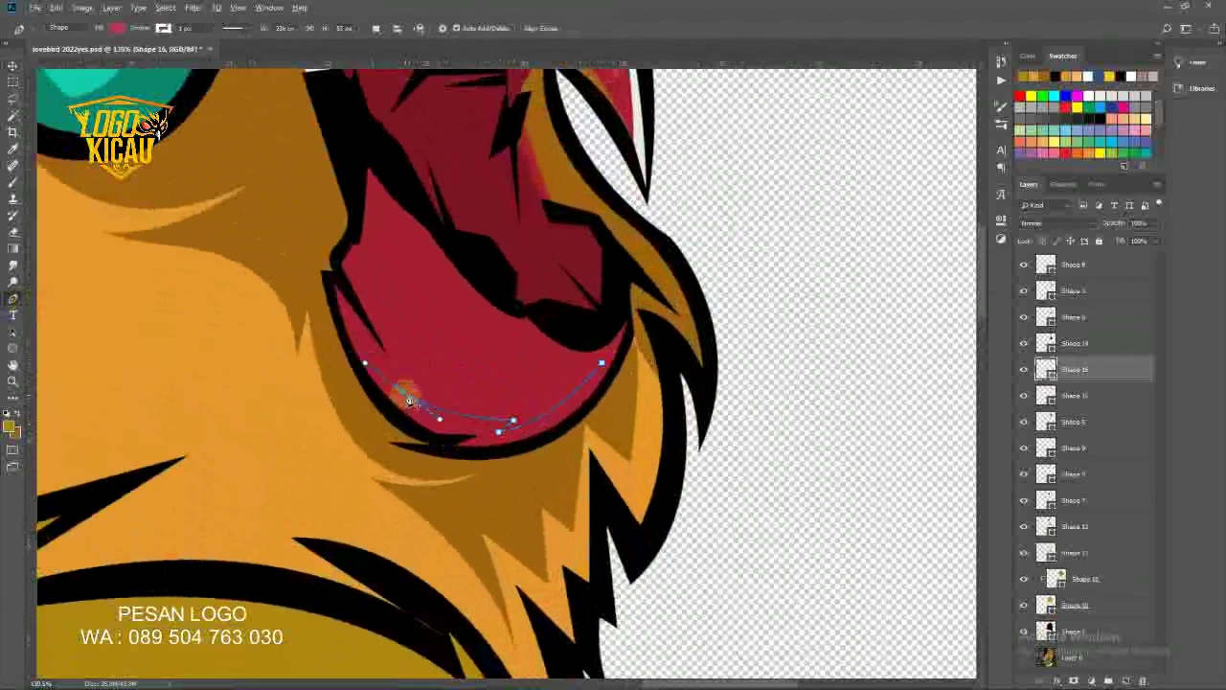
click(403, 391)
drag(506, 340, 512, 305)
click(602, 362)
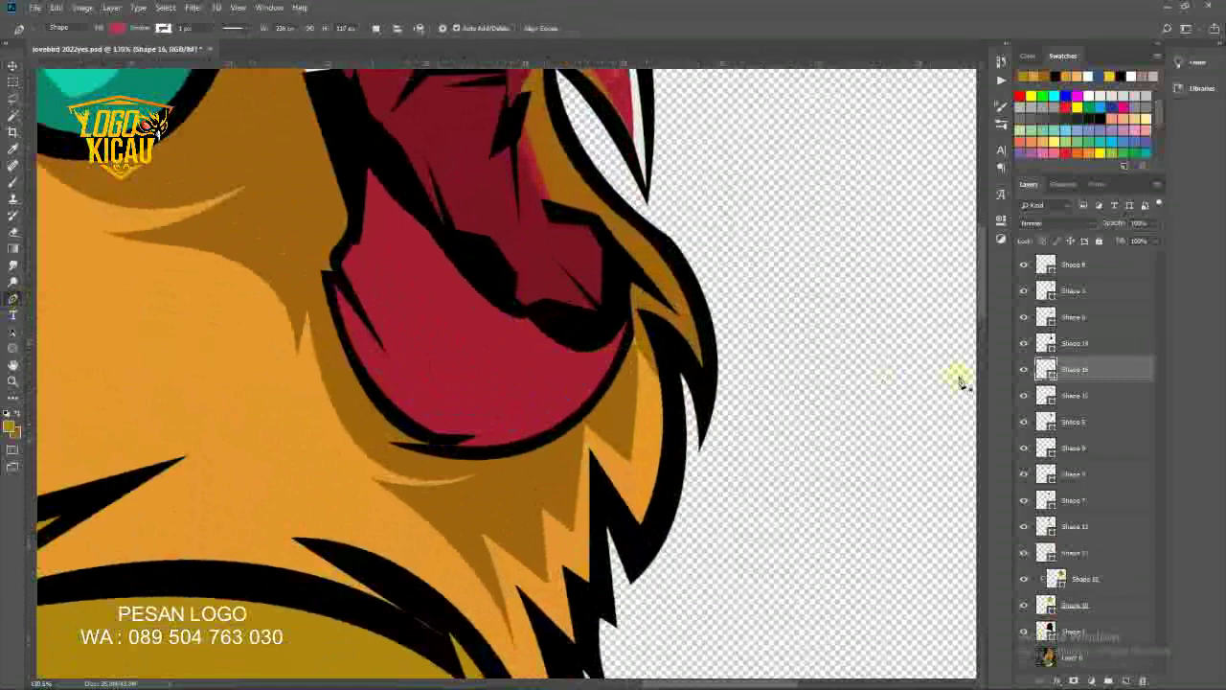
double_click(1045, 369)
click(1176, 375)
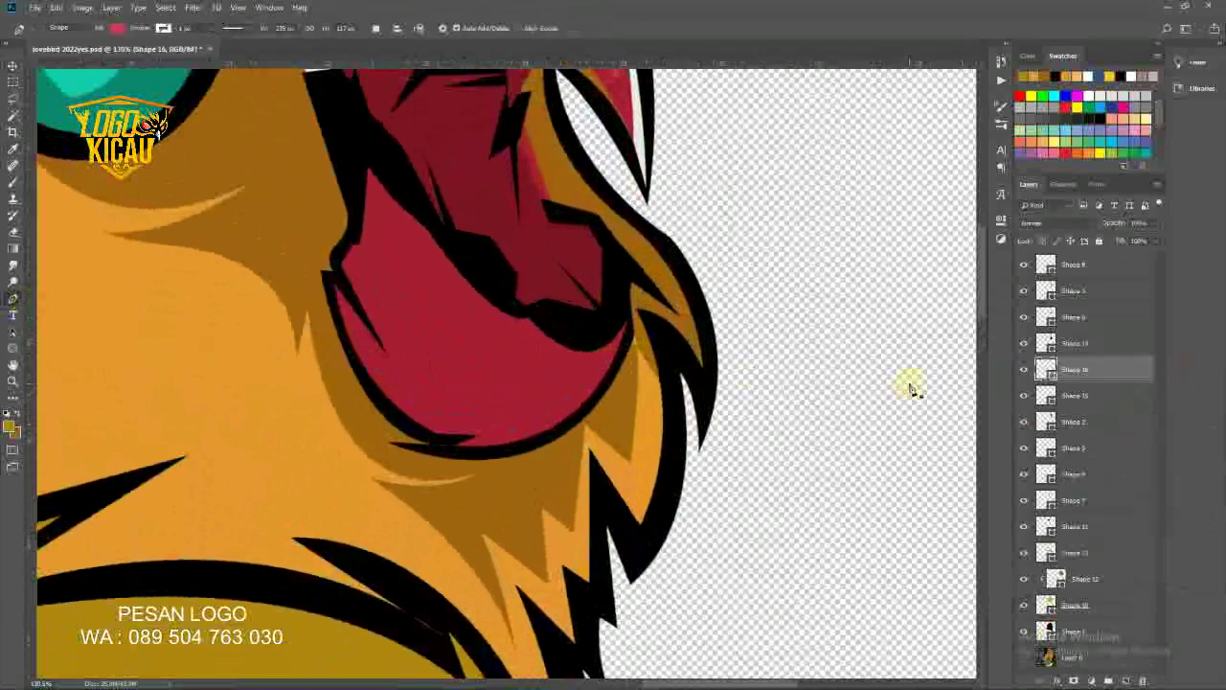
- Select the neck feathers layer and start a dark shadow shape on the left neck spikes
key(v)
scroll(815, 372, down, 5)
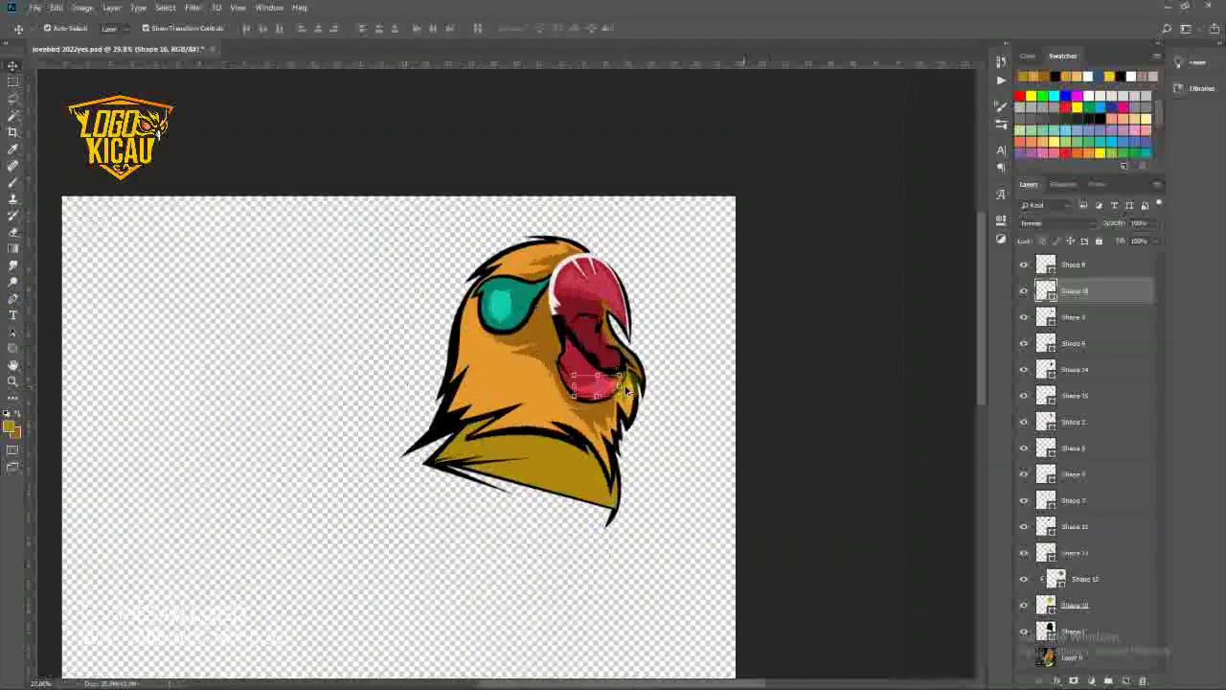
scroll(556, 482, down, 2)
scroll(400, 388, up, 8)
click(400, 388)
click(13, 298)
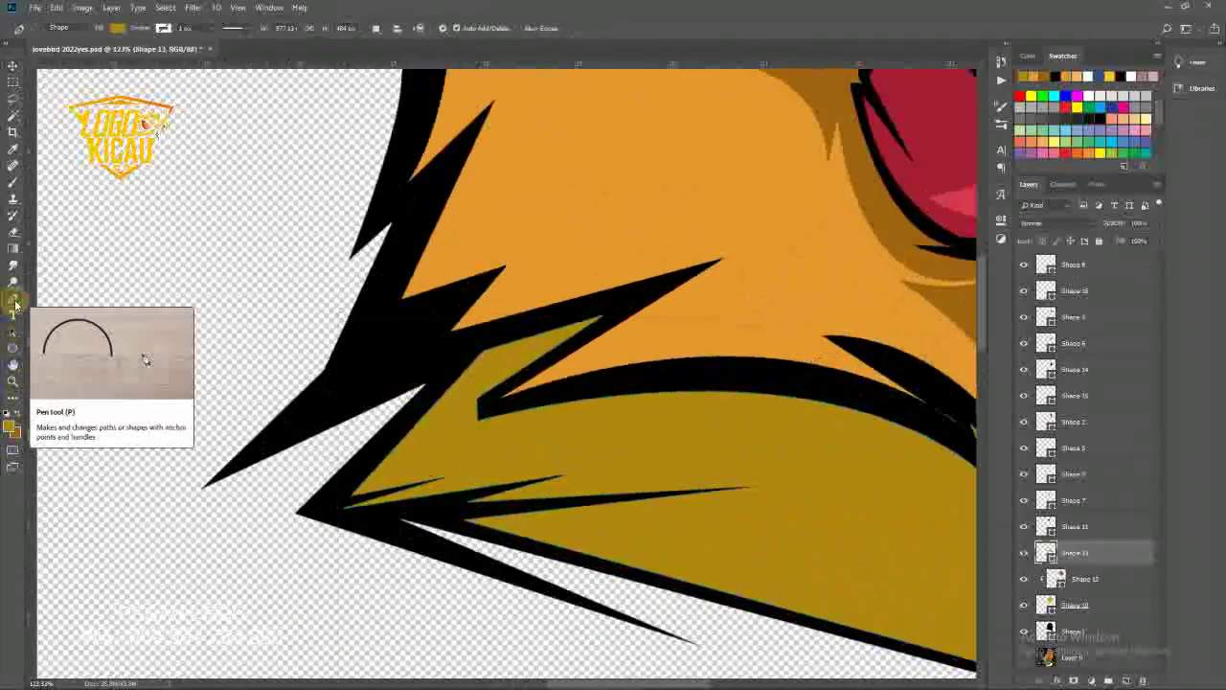
scroll(389, 366, up, 1)
click(493, 337)
click(215, 479)
- Finish outlining the neck spike shadow and close it as Shape 17
click(329, 369)
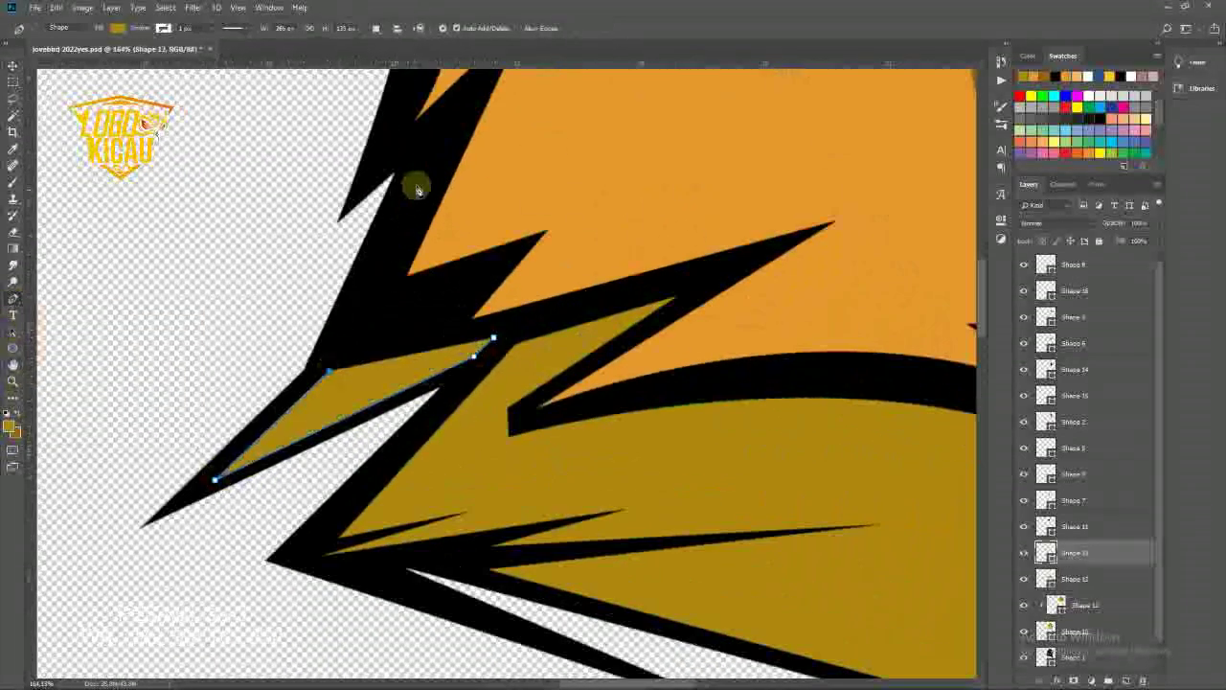
click(421, 165)
click(385, 303)
click(491, 268)
click(494, 337)
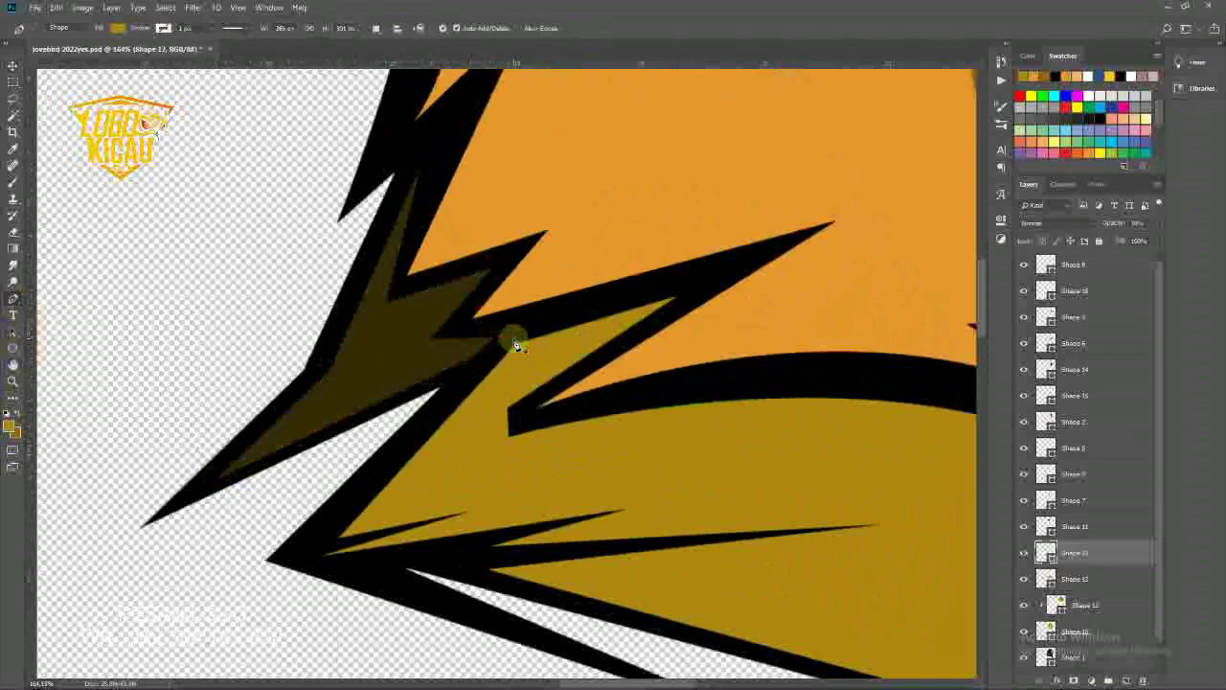
key(v)
scroll(238, 226, down, 3)
scroll(238, 226, down, 5)
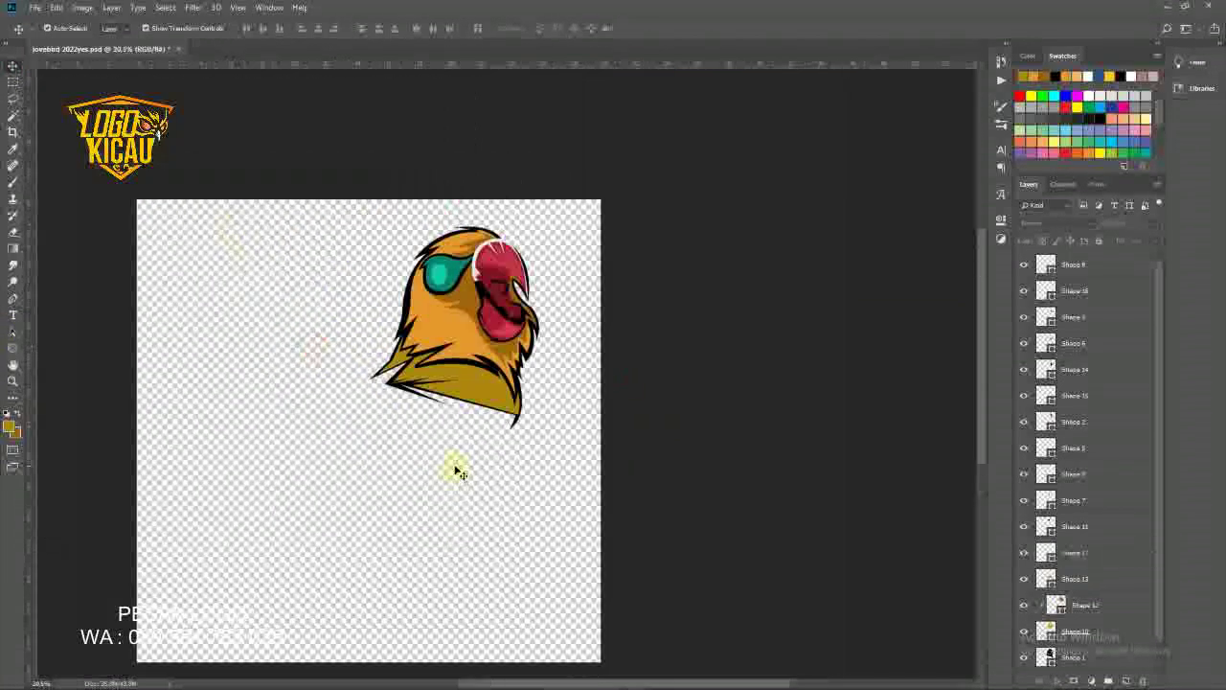
- Enlarge the whole bird on the canvas and save the document
scroll(451, 471, down, 2)
scroll(715, 484, up, 1)
drag(277, 280, 498, 469)
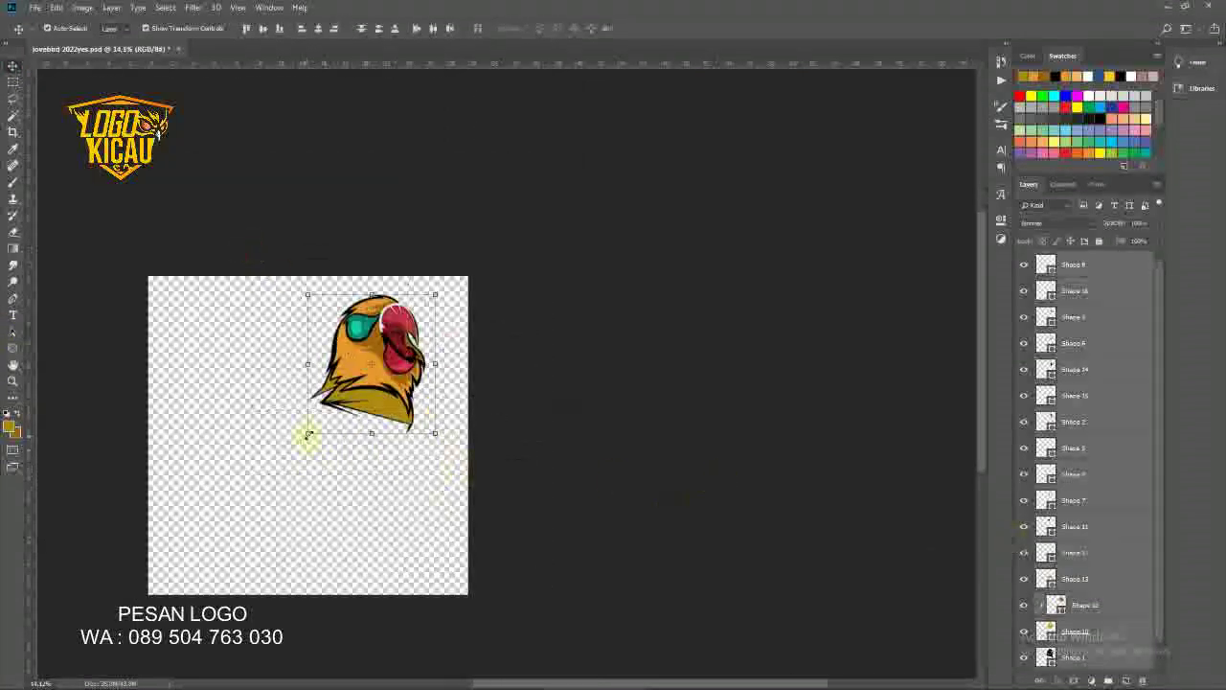
drag(306, 432, 197, 528)
mouse_move(337, 392)
mouse_down()
mouse_move(419, 378)
mouse_move(396, 382)
mouse_up()
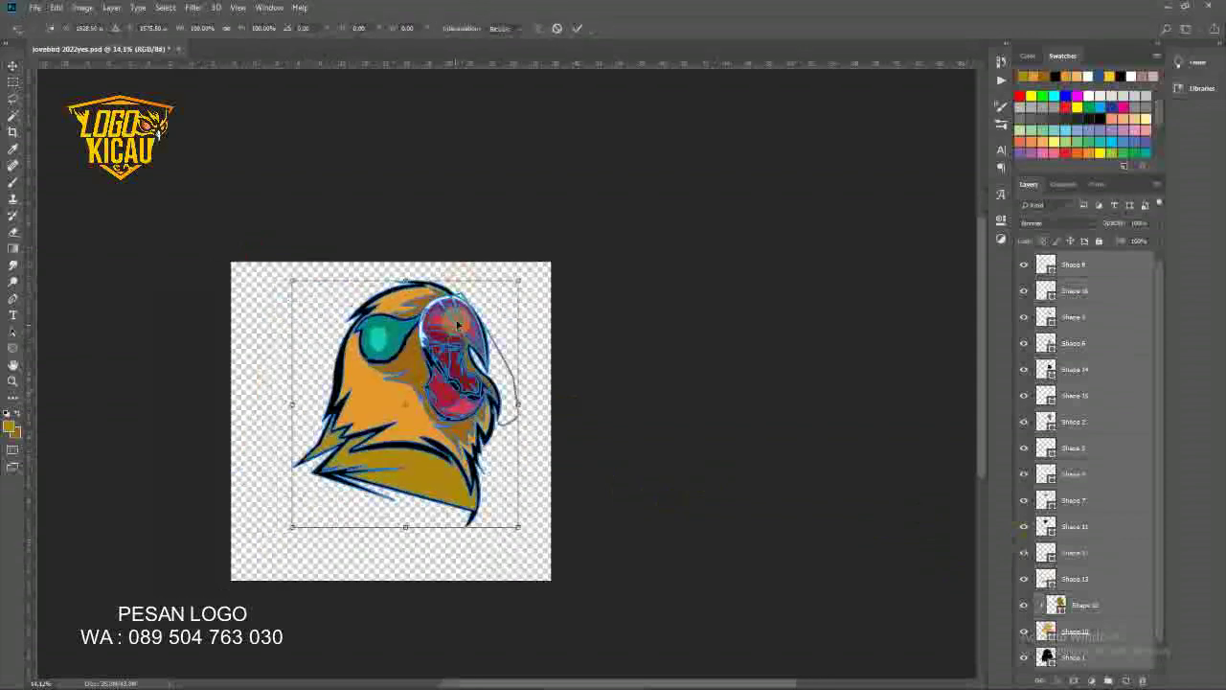
click(613, 431)
scroll(1121, 534, down, 1)
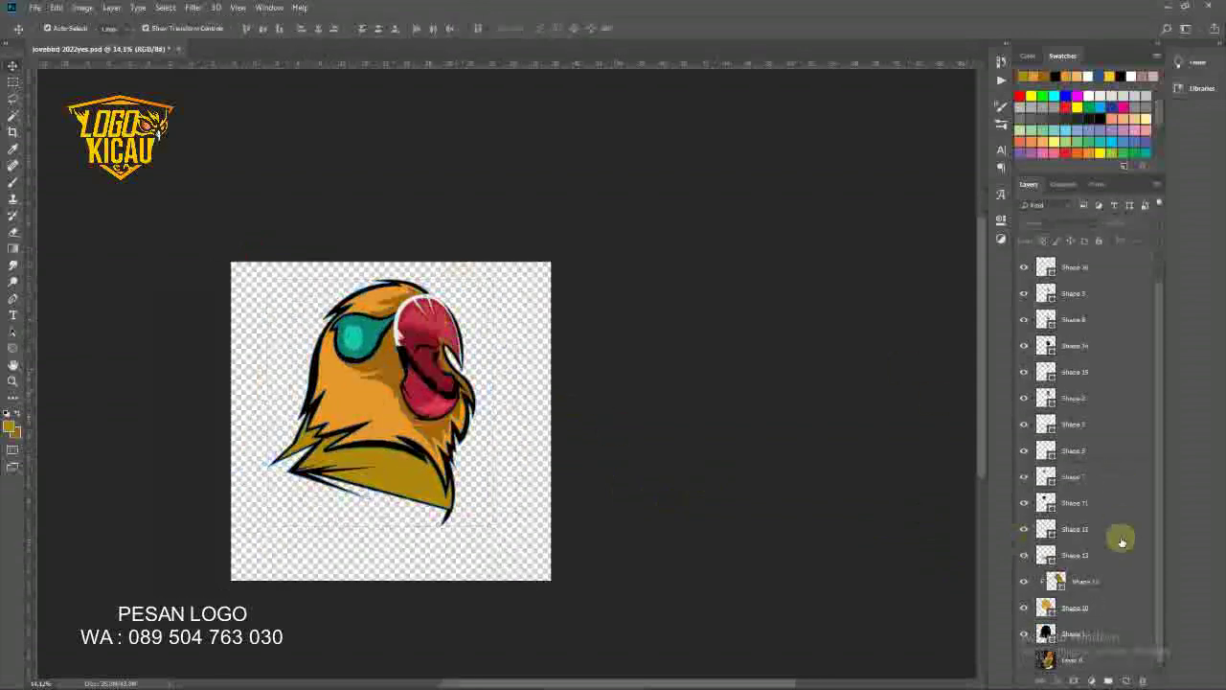
key(ctrl+s)
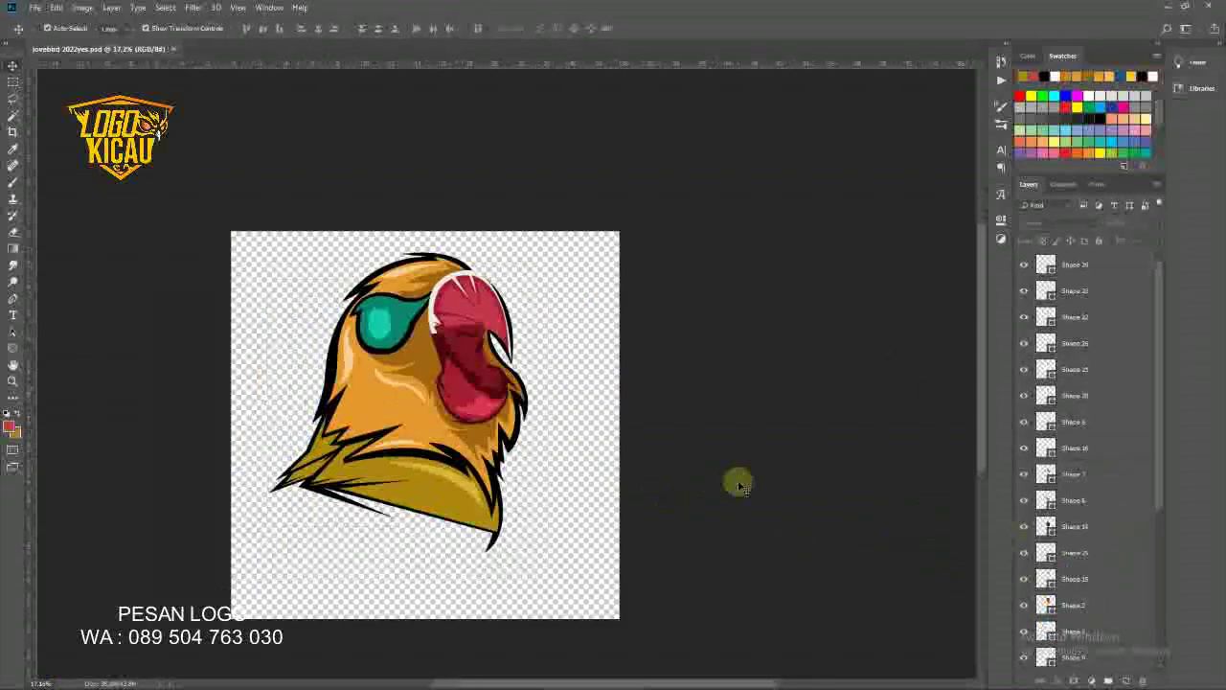
- Group and hide the shape layers, stamp a merged bird copy, then shrink and reposition it
click(1089, 273)
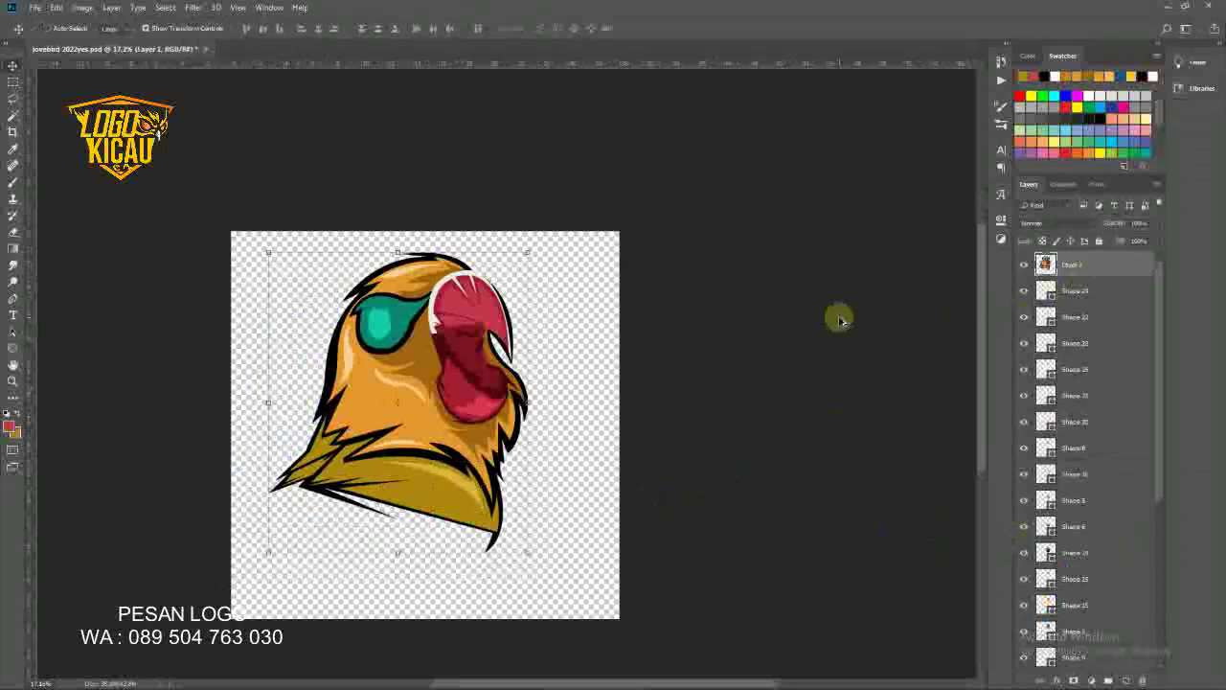
scroll(1095, 325, down, 5)
shift+click(1087, 635)
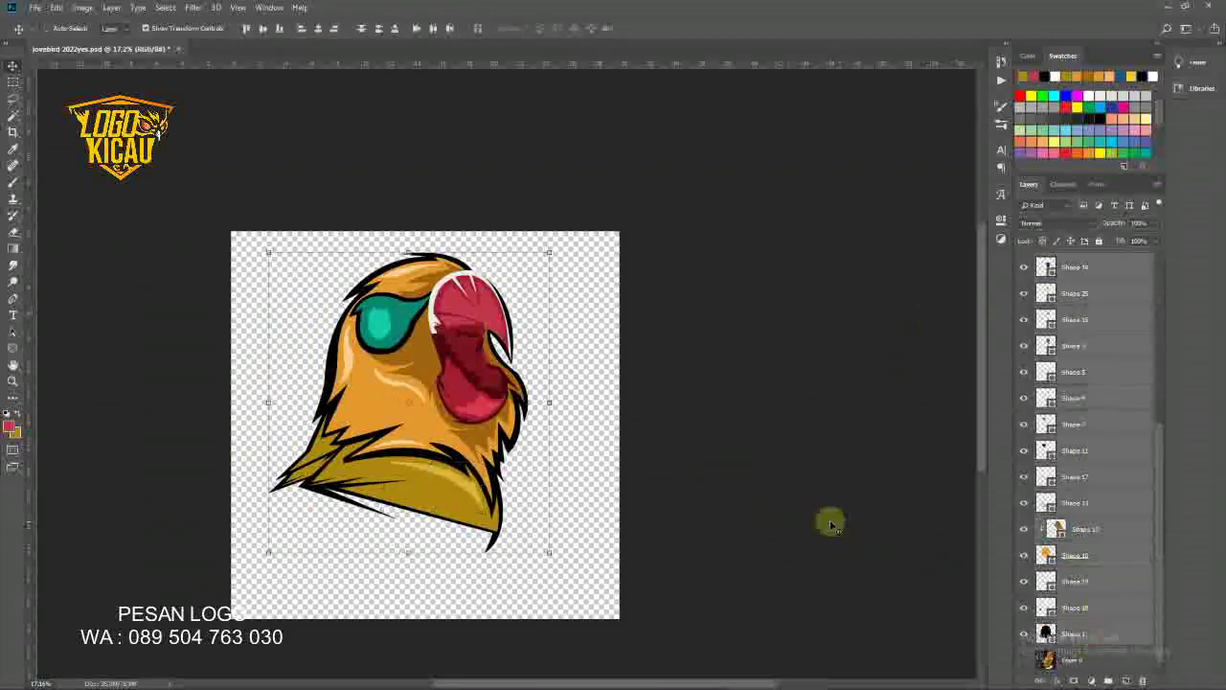
key(ctrl+g)
click(1023, 278)
key(ctrl+alt+e)
mouse_move(553, 246)
mouse_down()
mouse_move(528, 246)
mouse_move(492, 287)
mouse_up()
drag(412, 403, 433, 391)
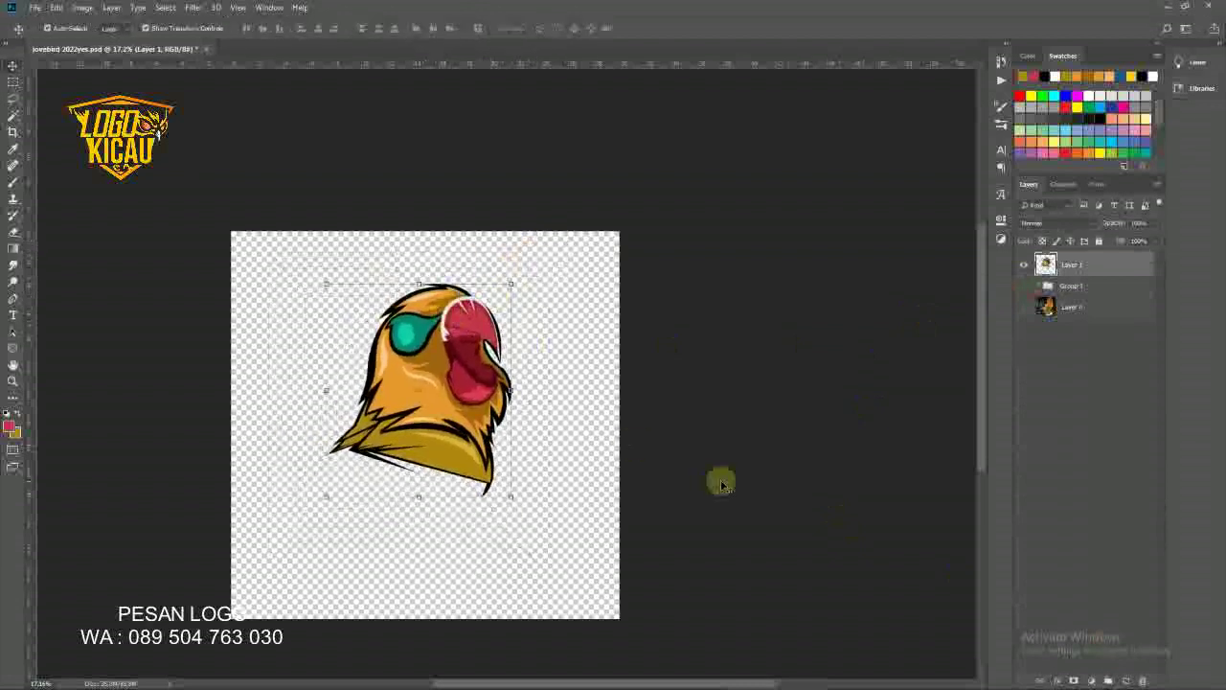
key(Return)
- Type 'MONSTER' below the bird and enlarge it
click(13, 314)
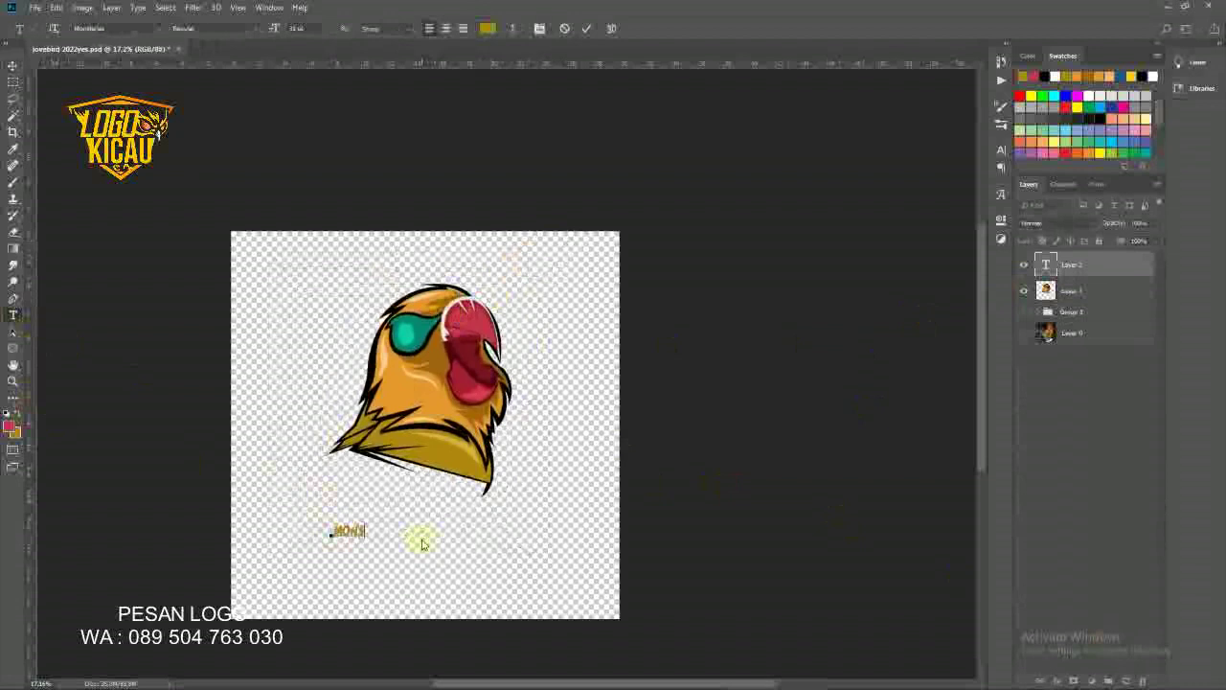
text(TER)
click(13, 65)
key(ctrl+t)
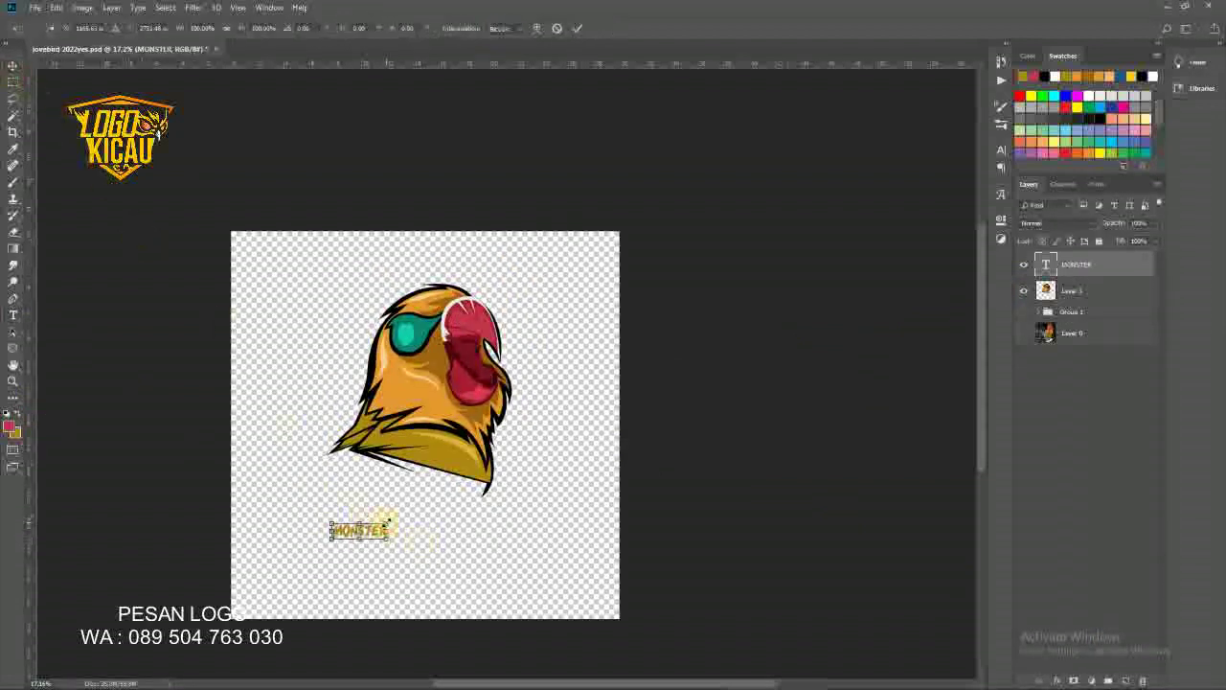
drag(388, 522, 555, 407)
key(Return)
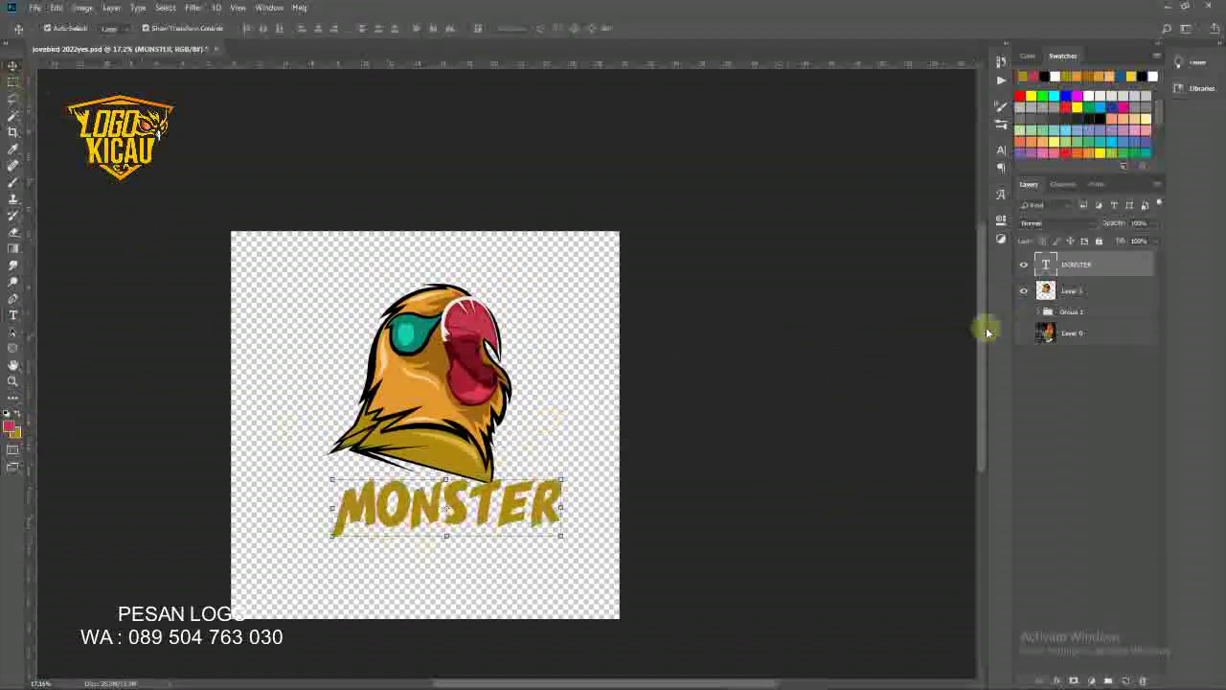
- Select all the MONSTER letters and adjust their character settings
key(t)
key(Return)
click(1001, 149)
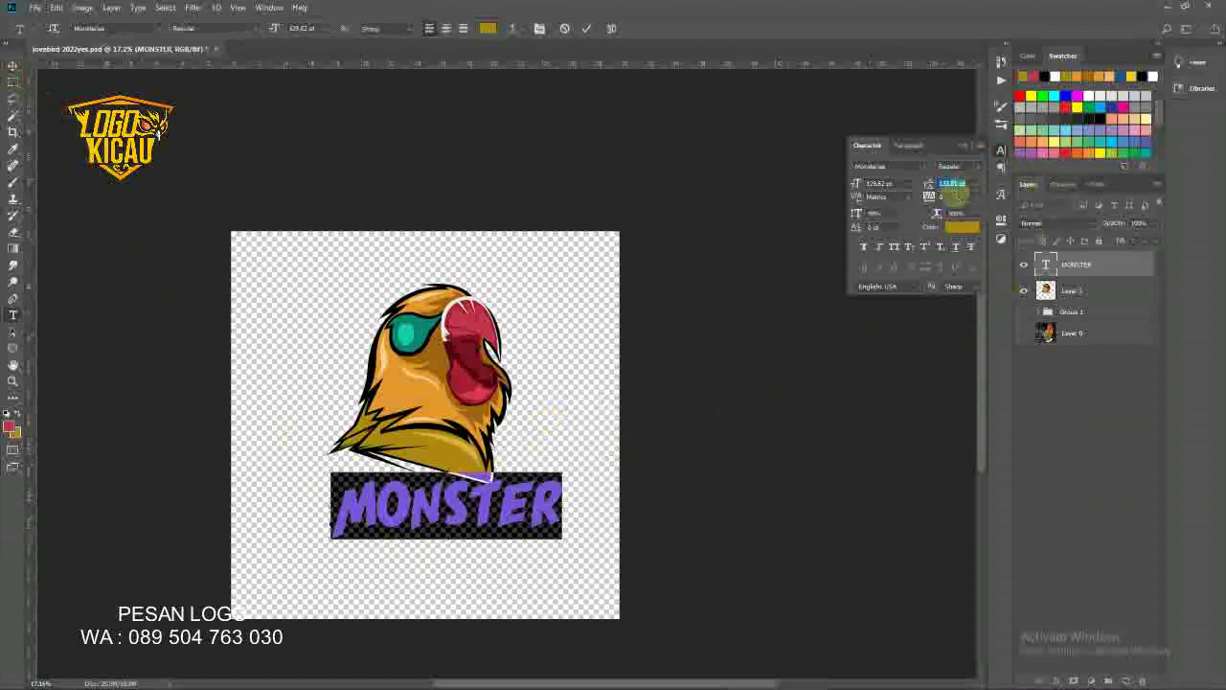
click(999, 159)
key(ctrl+Return)
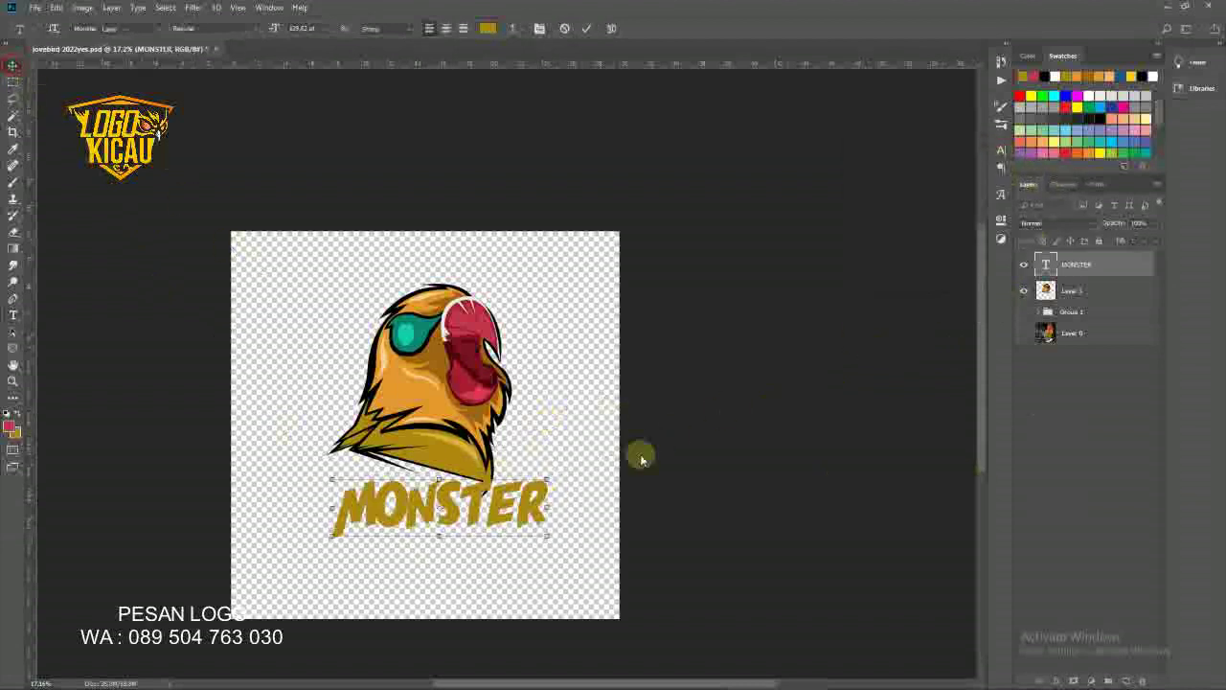
key(v)
- Give MONSTER a dark stroke outline and convert the text layer to a shape
click(1057, 680)
click(1057, 583)
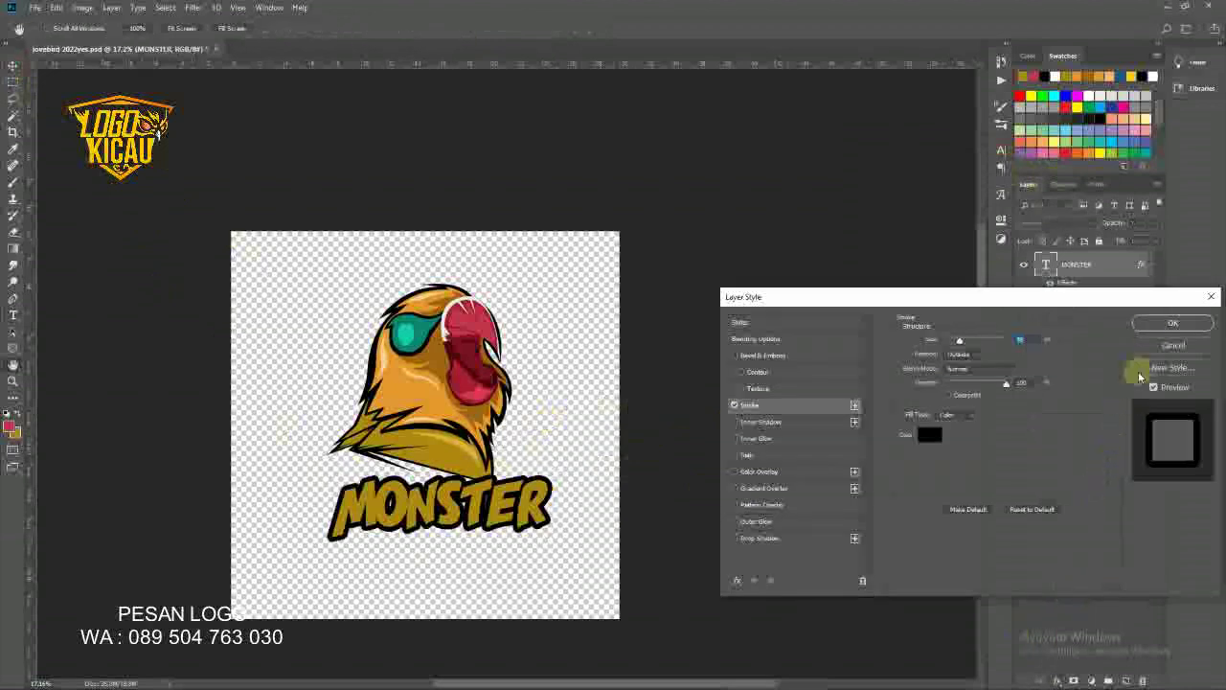
click(1144, 323)
right_click(1111, 268)
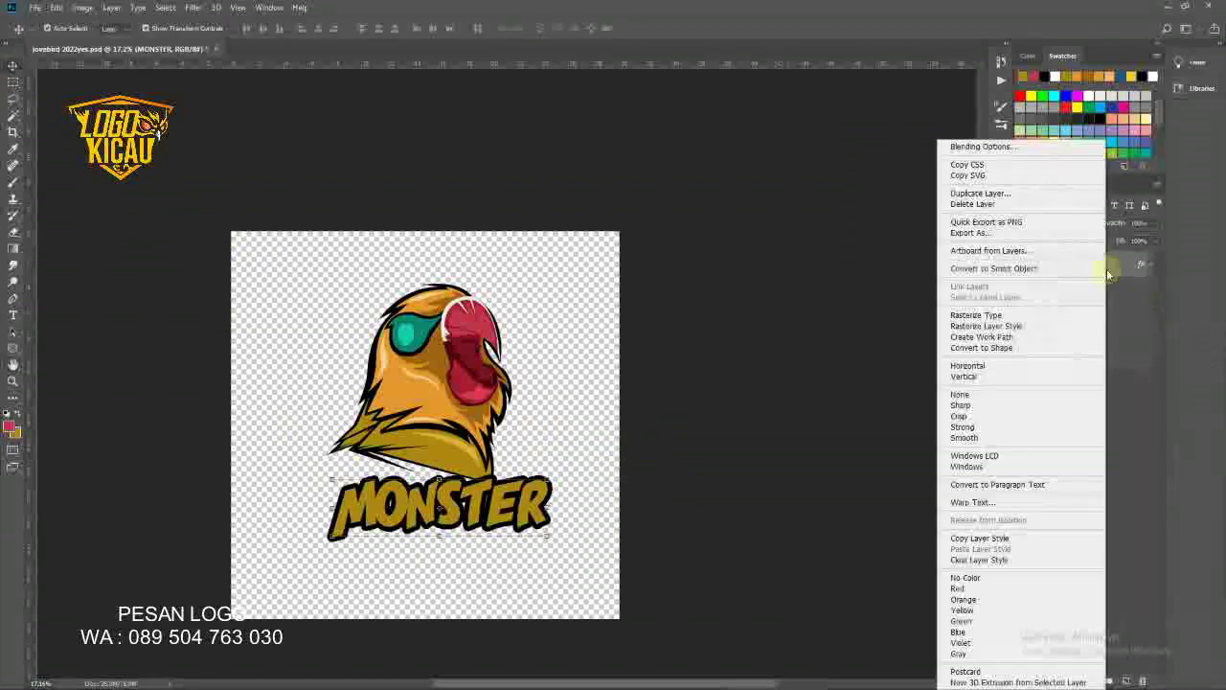
click(1017, 348)
alt+scroll(429, 505, up, 5)
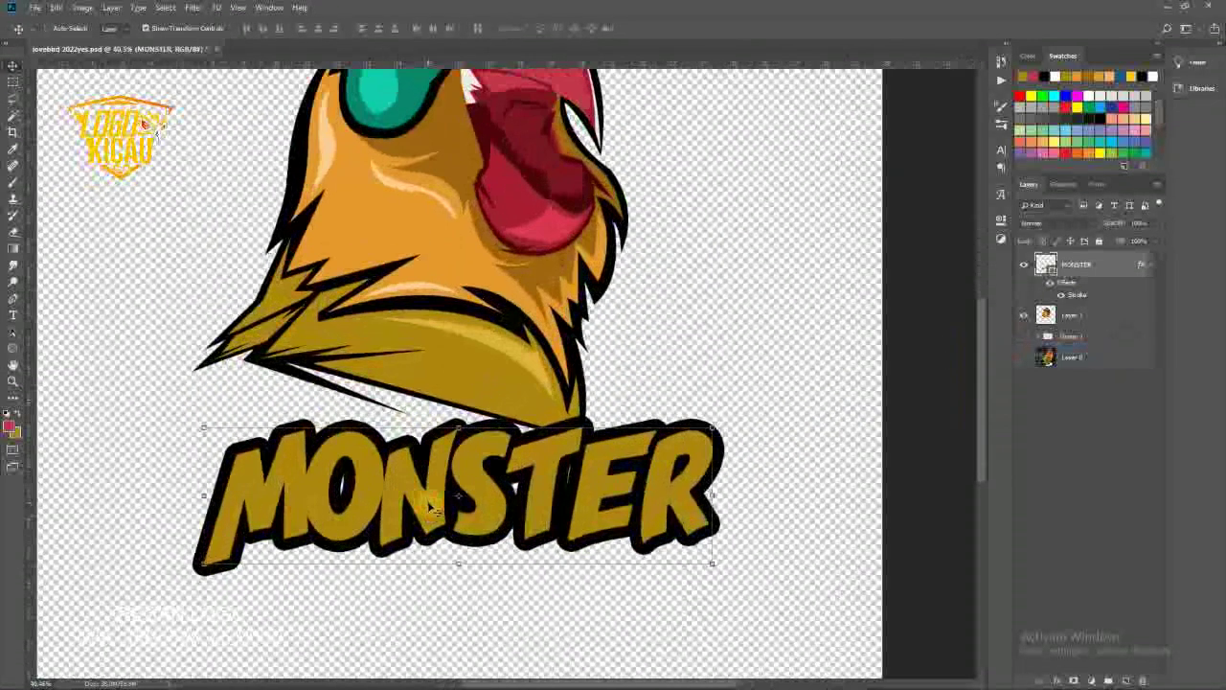
- Duplicate MONSTER, add a new layer, and start a Pen outline across the letters' middle
key(ctrl+j)
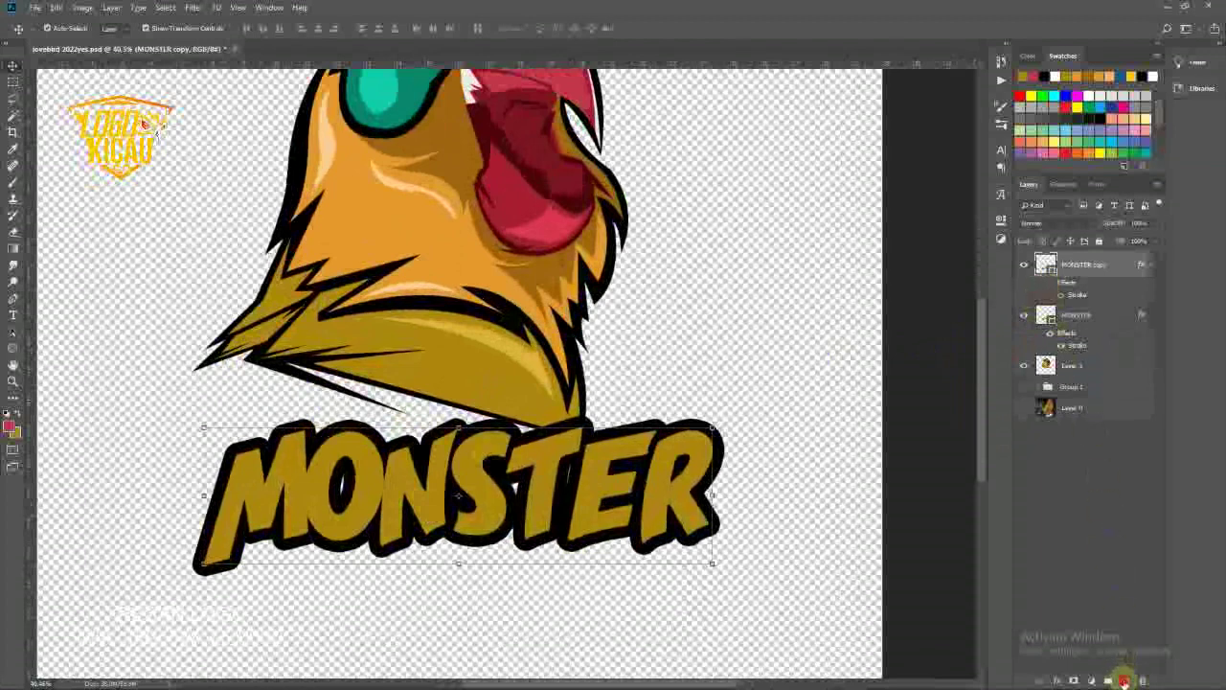
click(1123, 680)
click(12, 299)
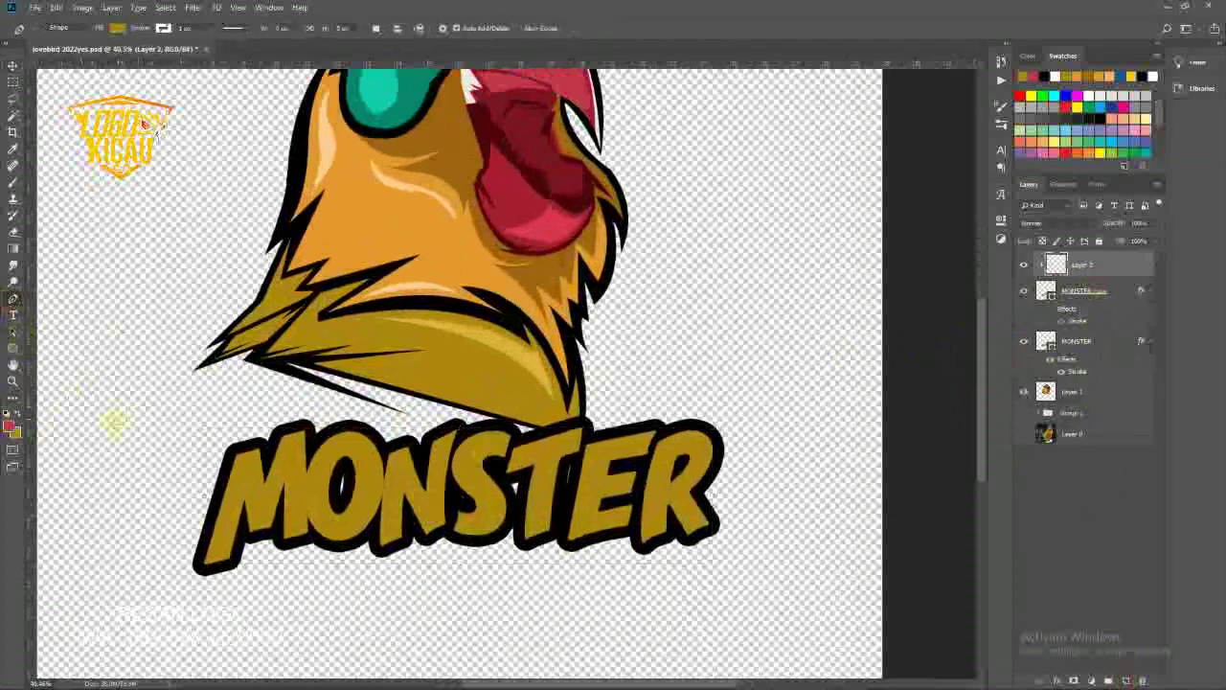
click(188, 498)
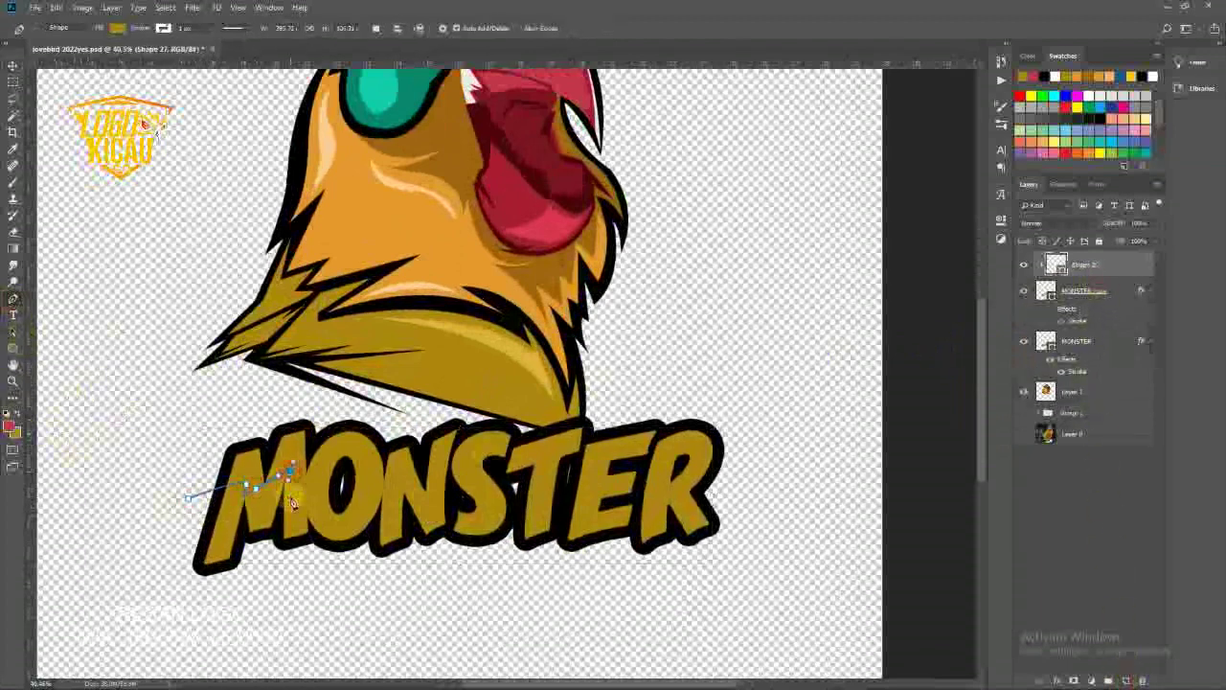
click(364, 479)
click(411, 484)
click(467, 472)
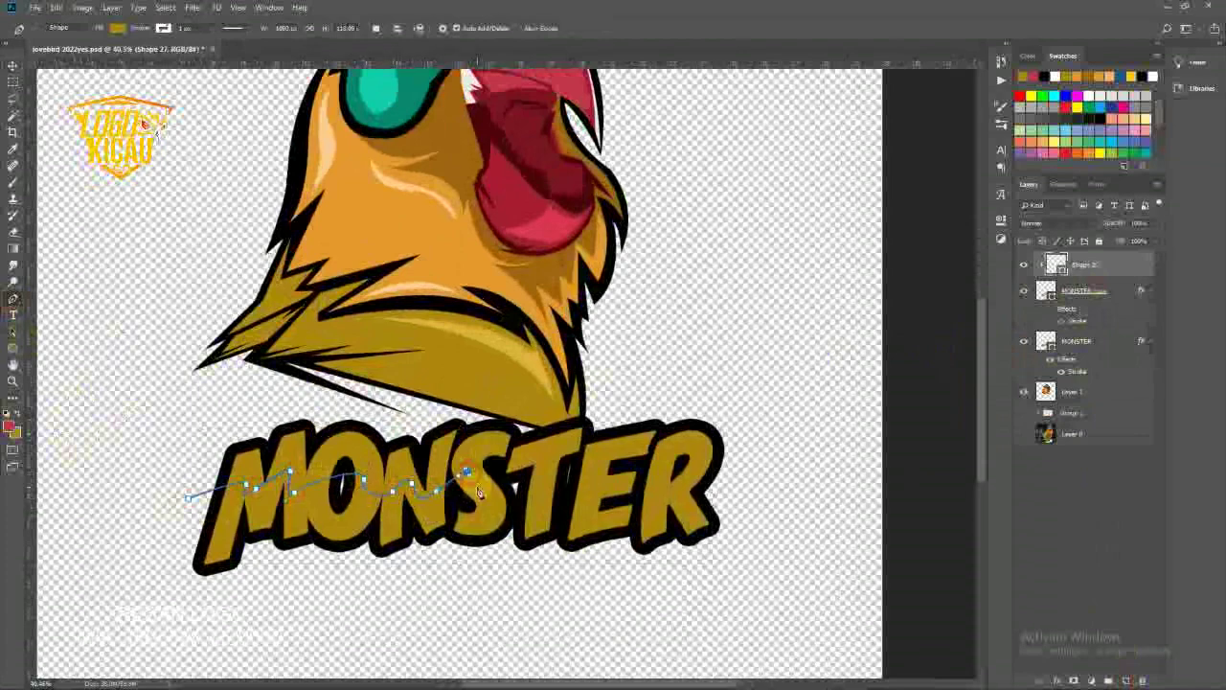
click(539, 473)
drag(542, 497, 561, 493)
- Close the outline around the lower lettering and fill it light orange
click(706, 469)
click(745, 494)
drag(716, 596, 635, 608)
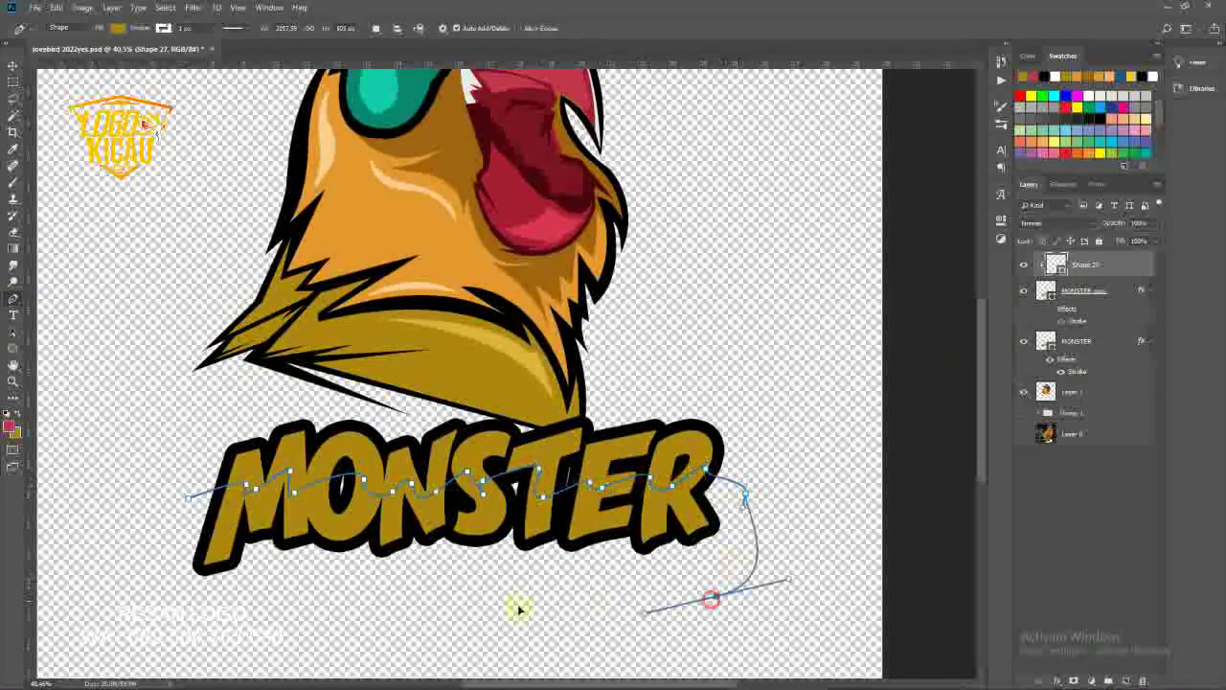
click(298, 608)
click(146, 609)
click(188, 498)
double_click(1056, 264)
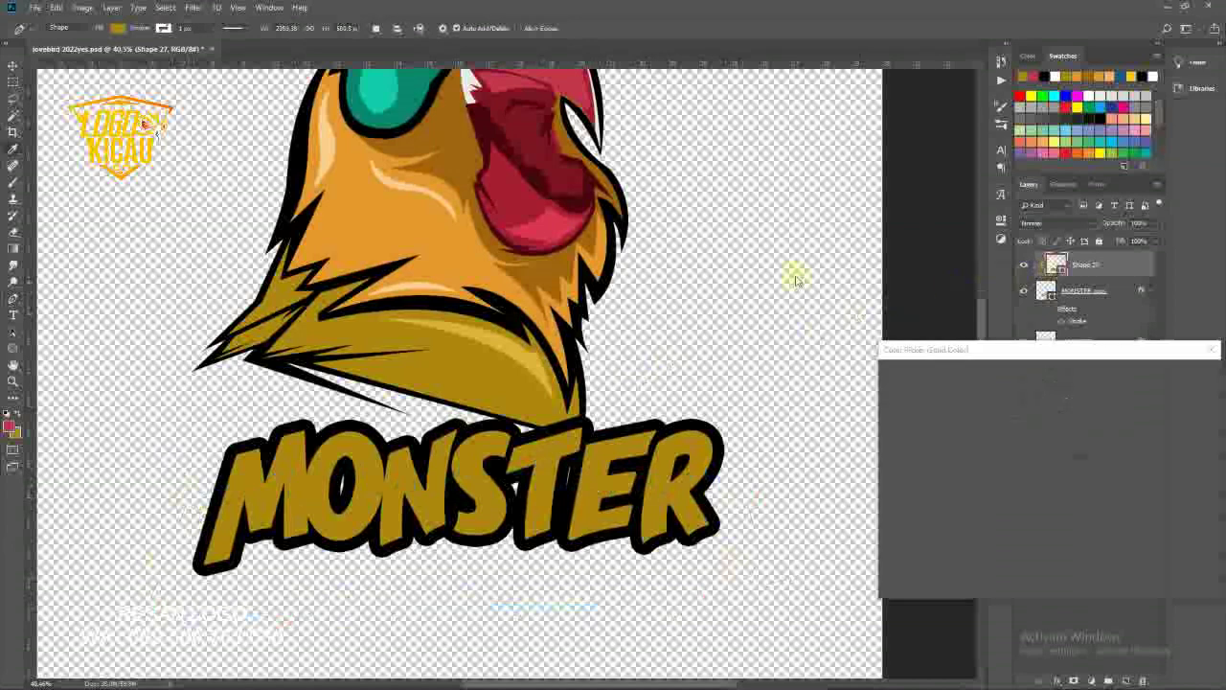
drag(1015, 395, 981, 386)
click(1176, 374)
- Move the bird artwork slightly right and down toward the lettering
key(v)
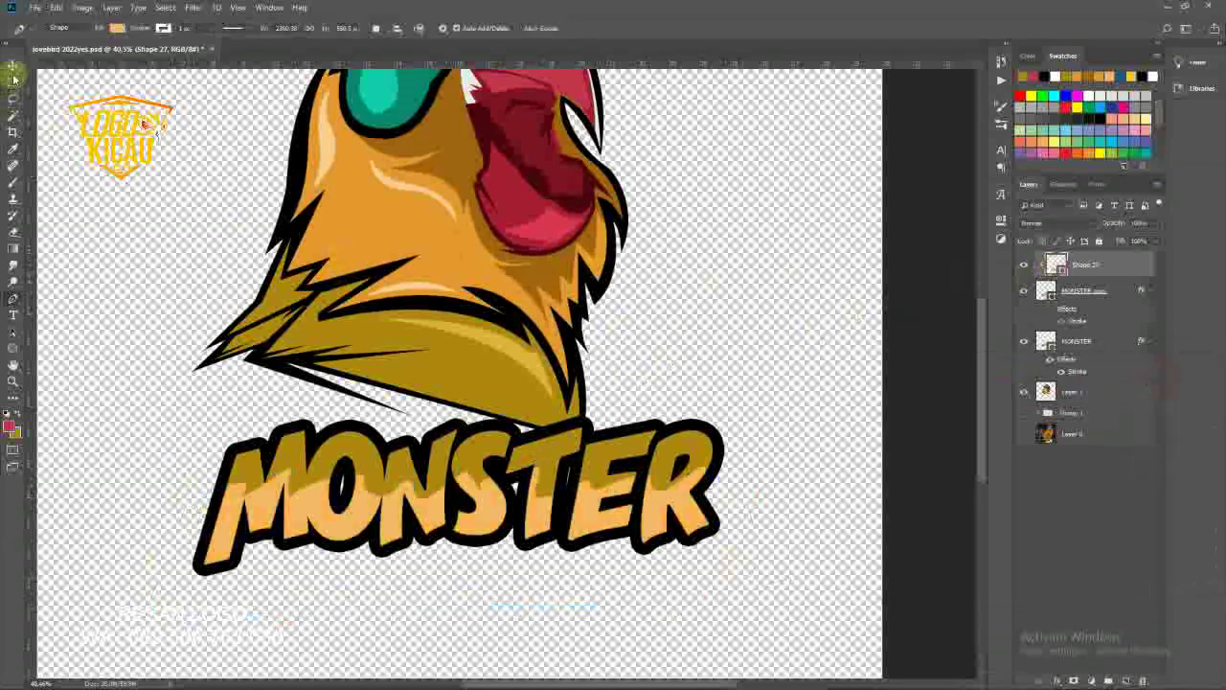
scroll(465, 403, down, 1)
scroll(511, 419, down, 1)
scroll(510, 420, up, 1)
mouse_move(445, 300)
mouse_down()
mouse_move(485, 309)
mouse_move(482, 343)
mouse_move(451, 326)
mouse_up()
scroll(452, 321, down, 2)
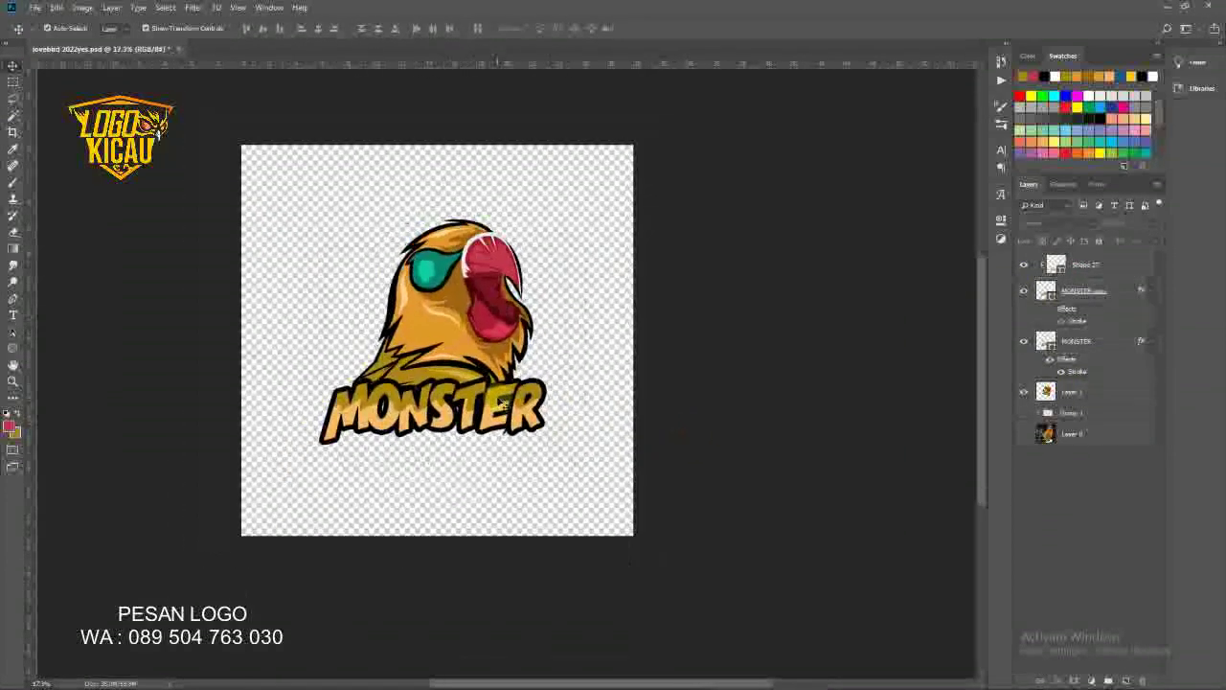
scroll(434, 397, up, 2)
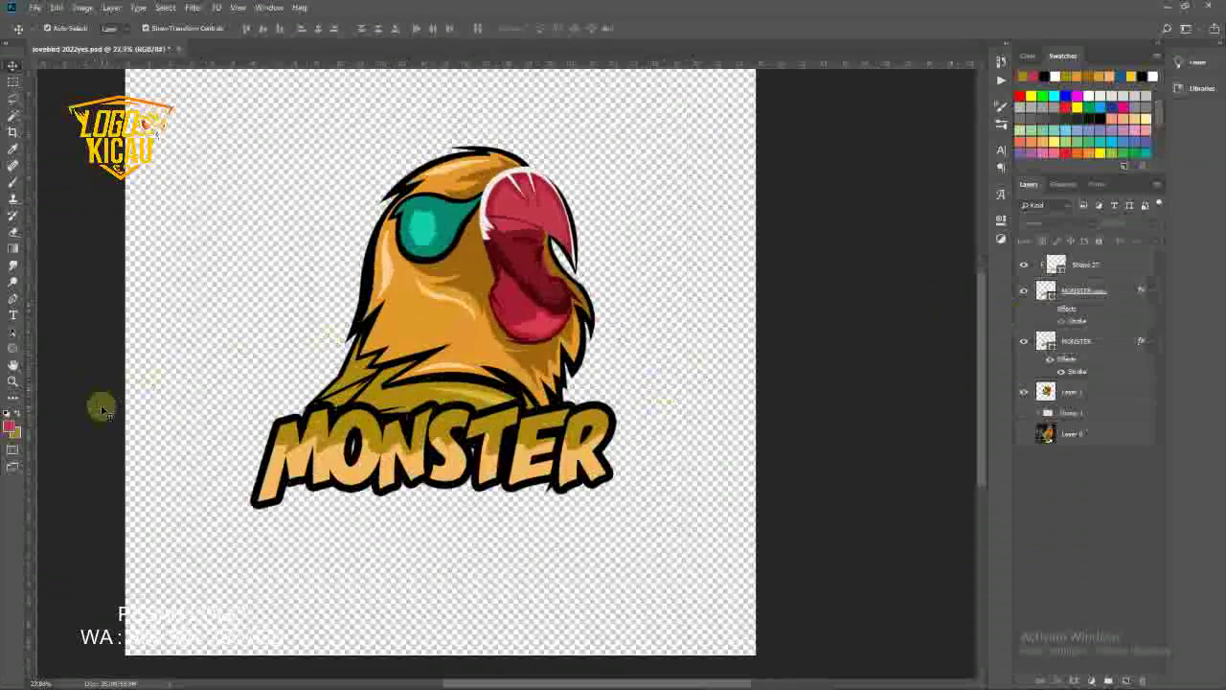
- Add 'LoveBird' text, enlarge it, and place it below MONSTER
click(13, 314)
click(311, 574)
text(LoveBird)
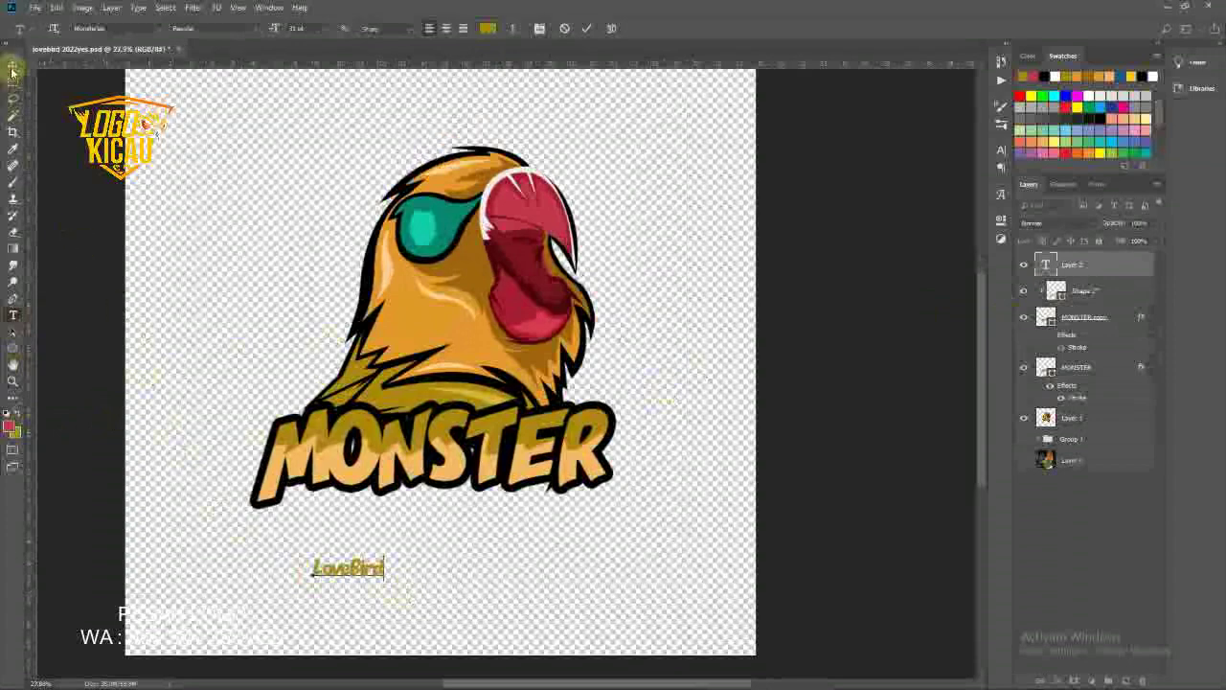
click(12, 65)
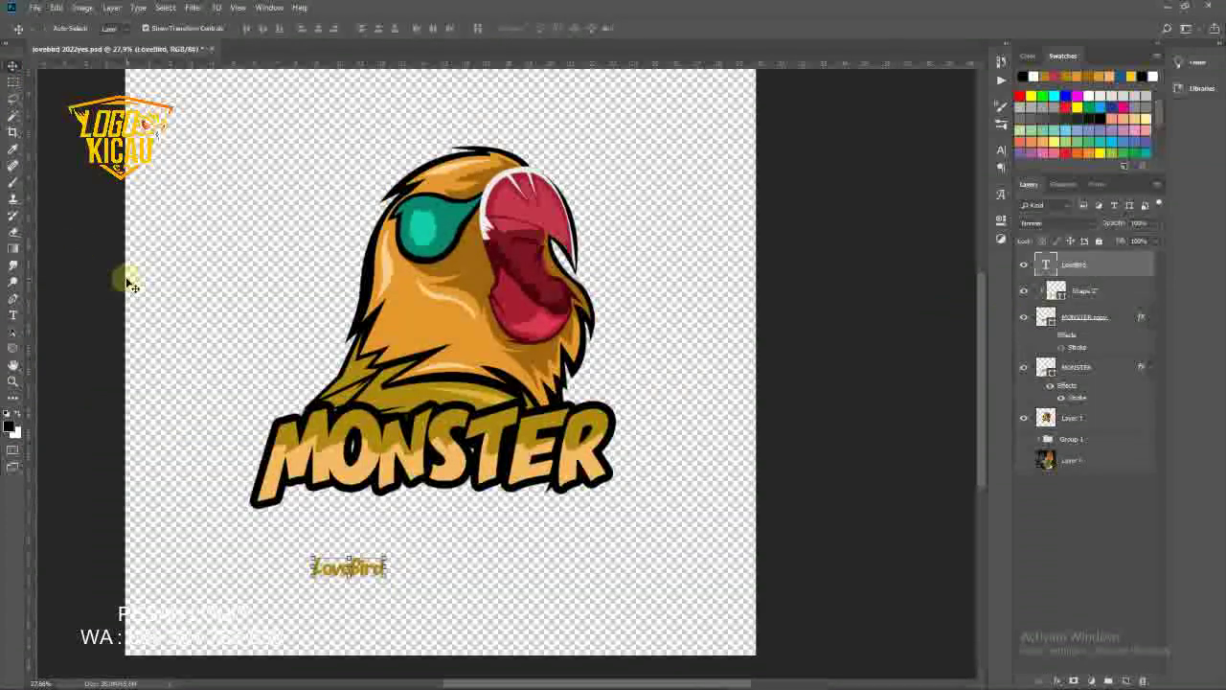
drag(321, 542, 282, 408)
scroll(392, 389, up, 3)
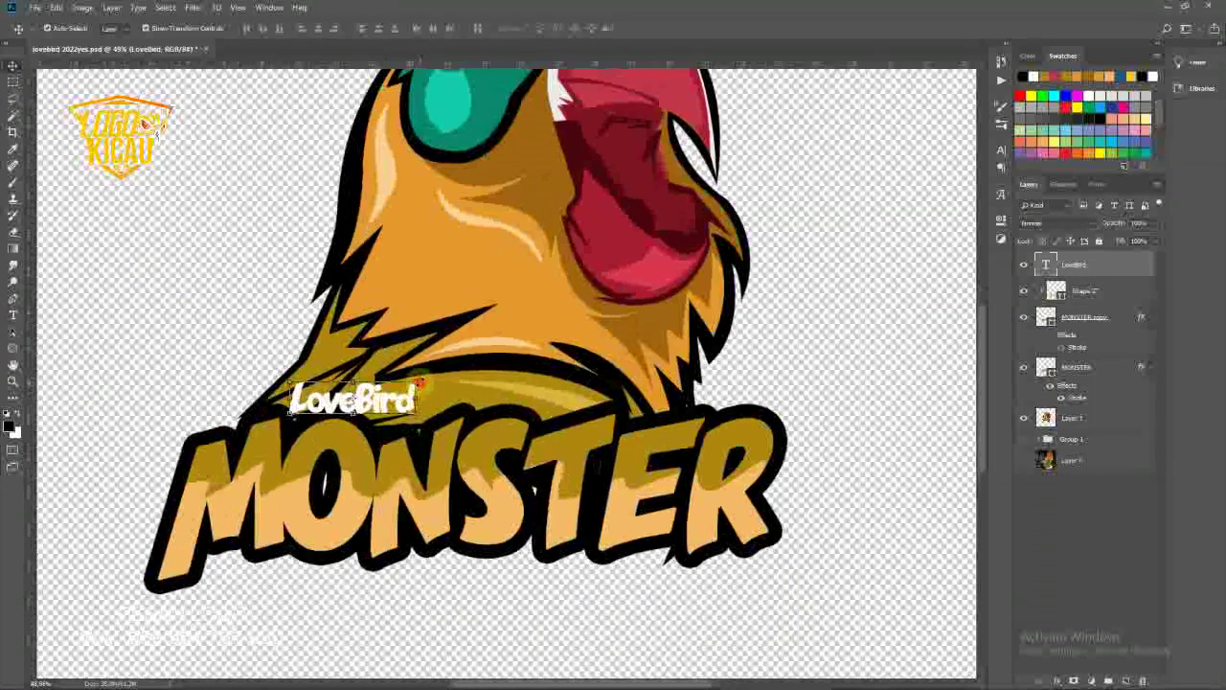
key(ctrl+t)
drag(418, 379, 548, 326)
key(Return)
scroll(450, 343, down, 3)
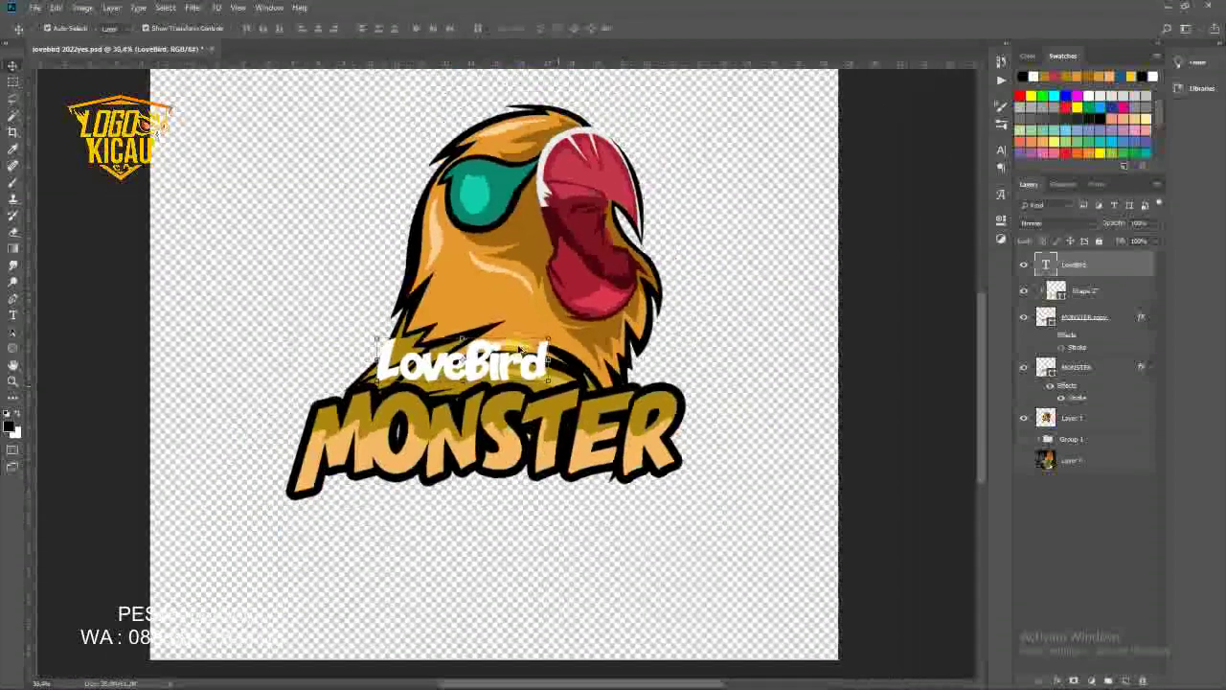
mouse_move(443, 342)
mouse_down()
mouse_move(412, 490)
mouse_move(406, 480)
mouse_up()
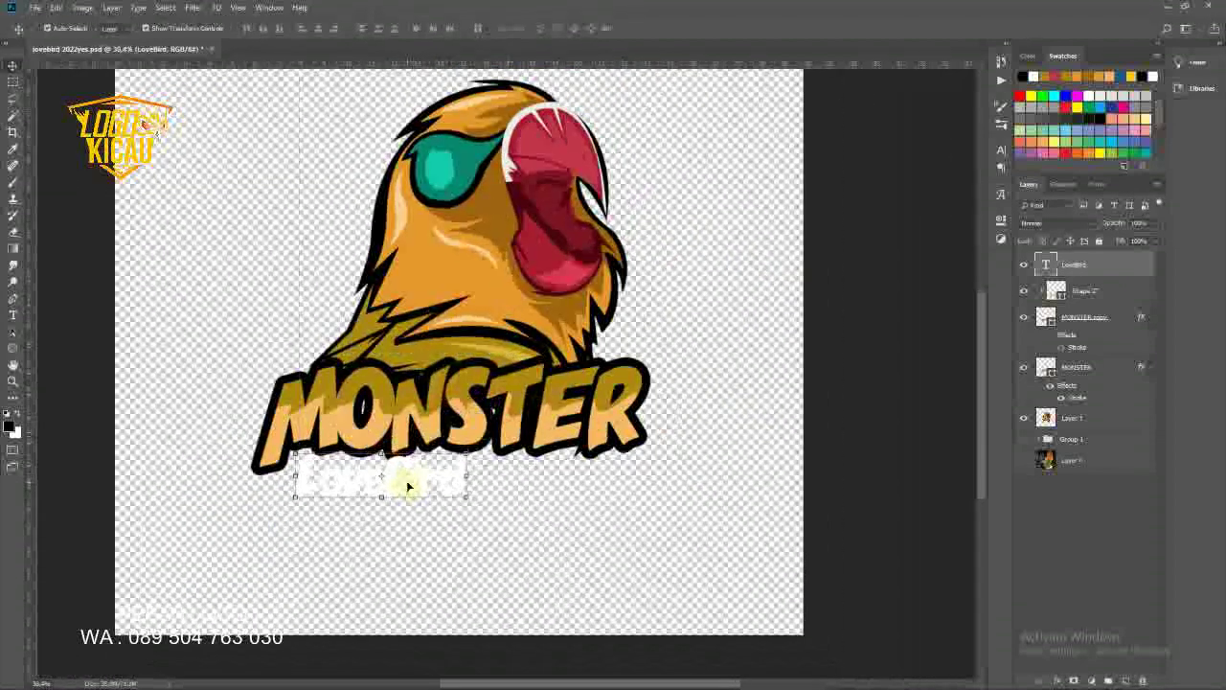
alt+scroll(407, 480, up, 2)
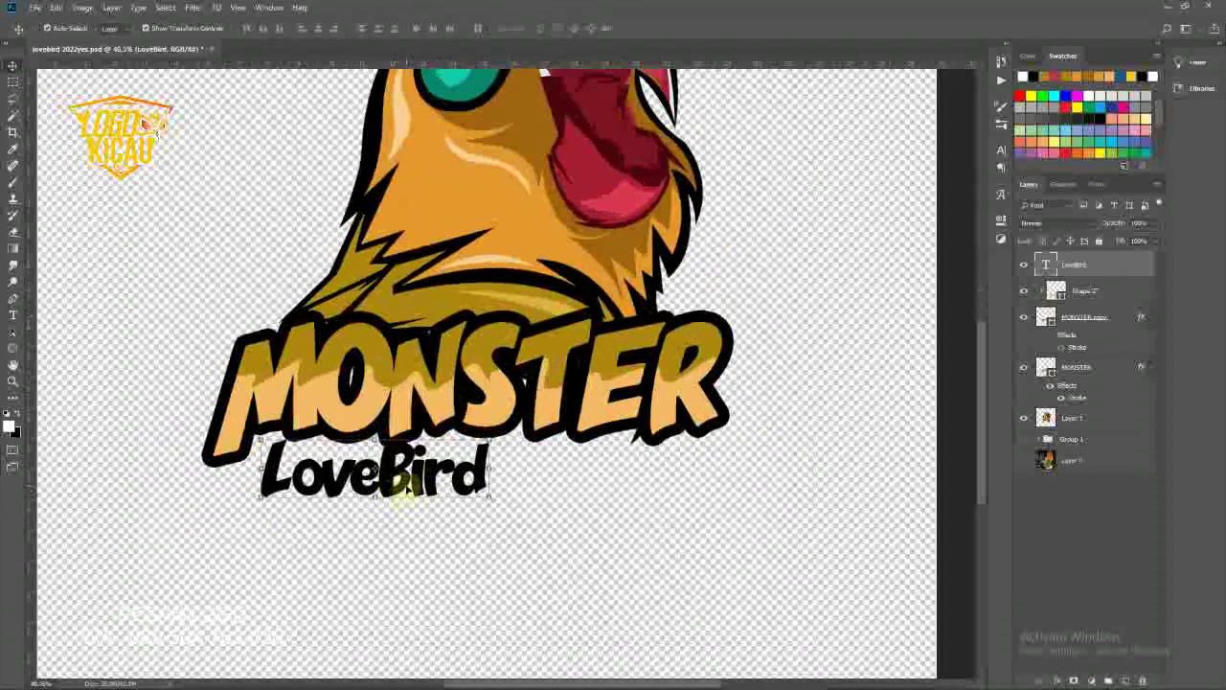
- Change the text to 'Lovebird' with a lowercase b
key(t)
click(406, 482)
key(BackSpace)
text(b)
key(ctrl+a)
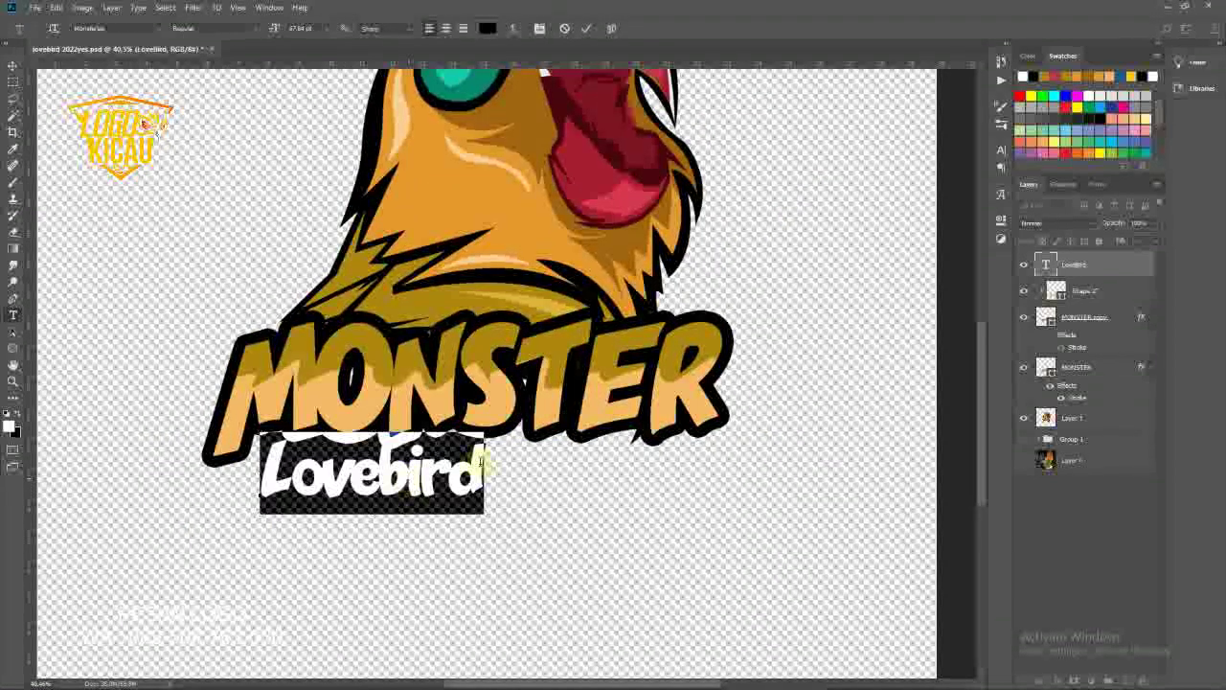
- Make Lovebird smaller and widely spaced, then nudge it up under MONSTER
click(1000, 150)
click(877, 183)
scroll(877, 180, down, 5)
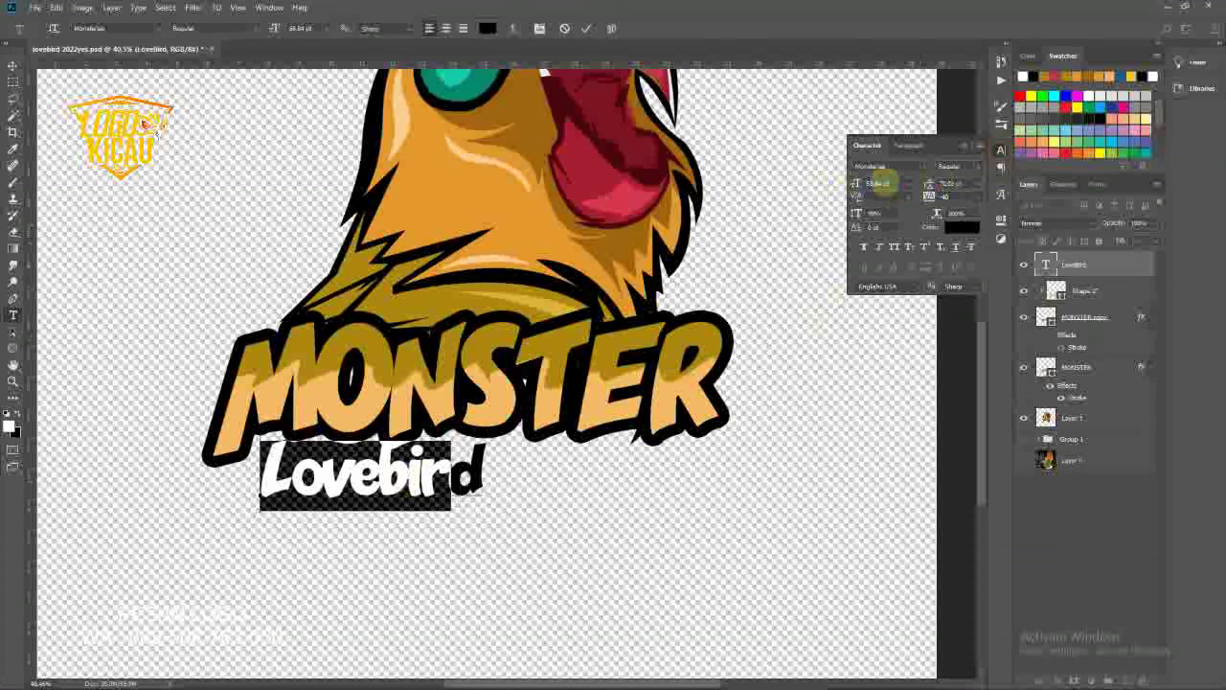
scroll(940, 197, up, 3)
scroll(939, 197, up, 2)
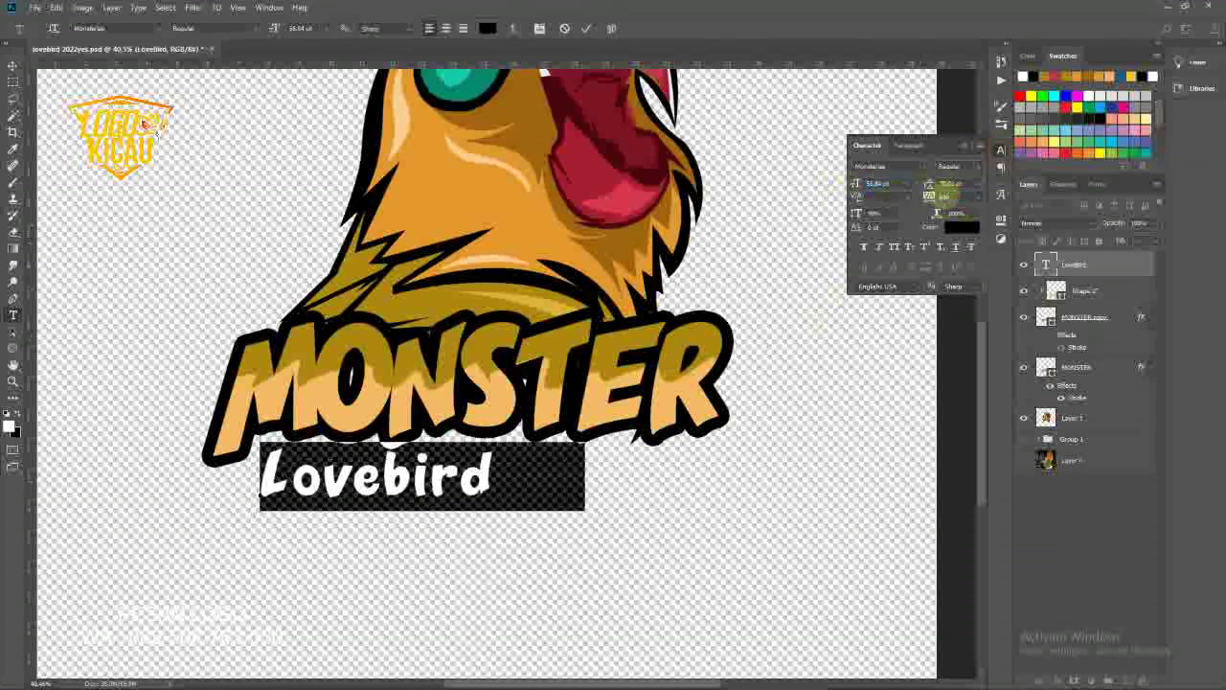
scroll(941, 199, up, 3)
scroll(942, 204, up, 3)
click(12, 64)
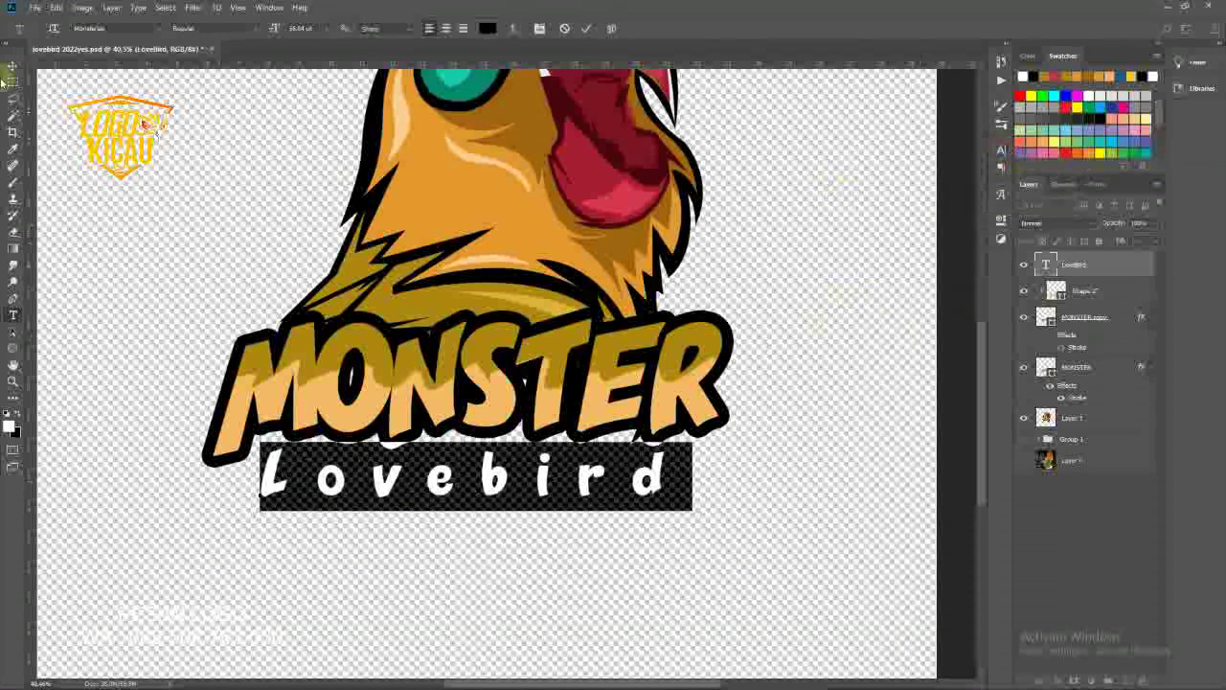
drag(543, 476, 547, 464)
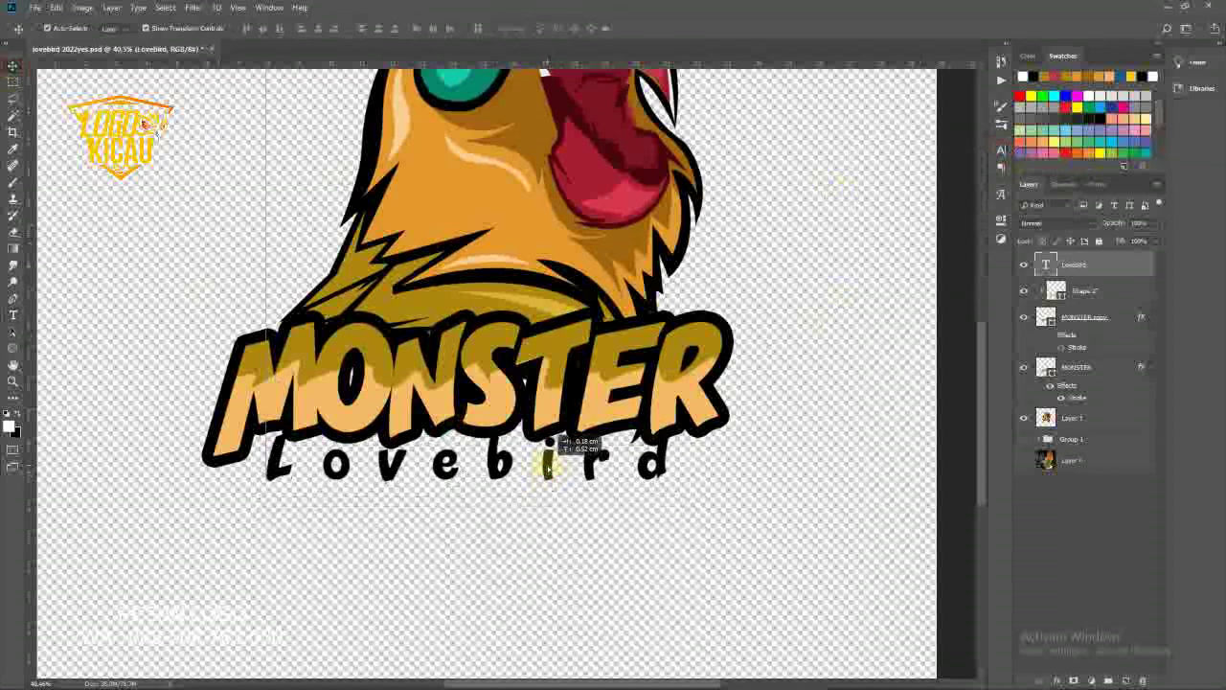
- Add a Stroke layer style to Lovebird using gold sampled from the artwork
click(1056, 680)
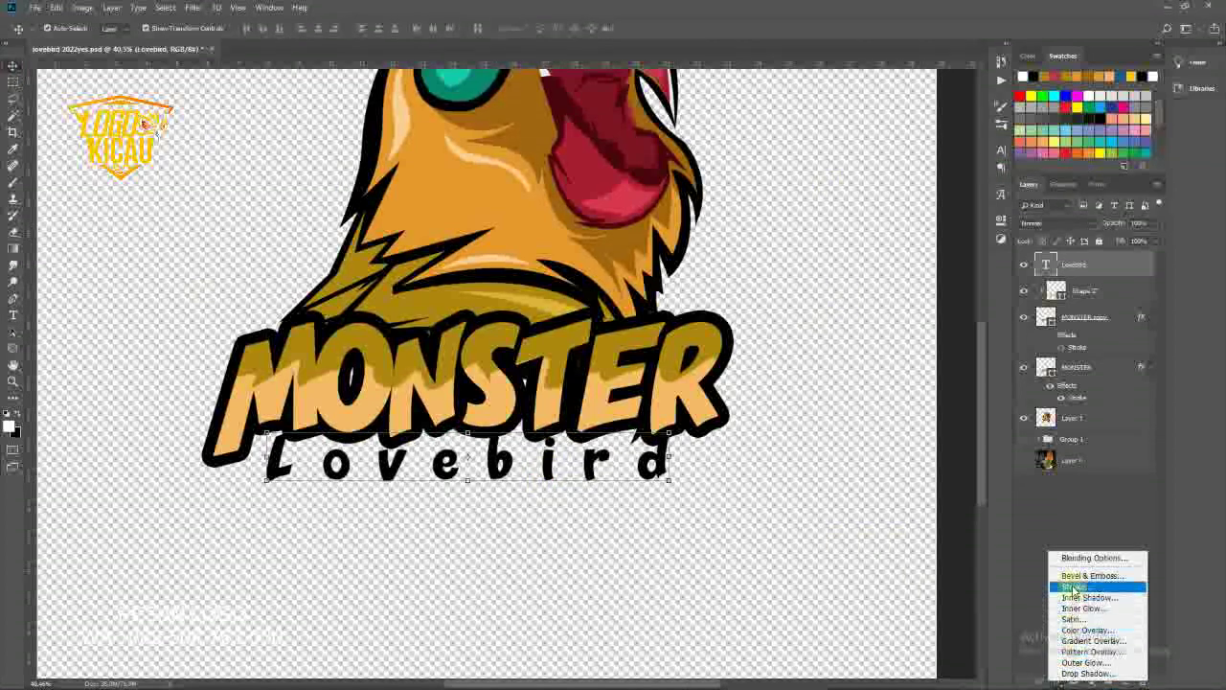
click(1030, 573)
click(930, 430)
click(611, 347)
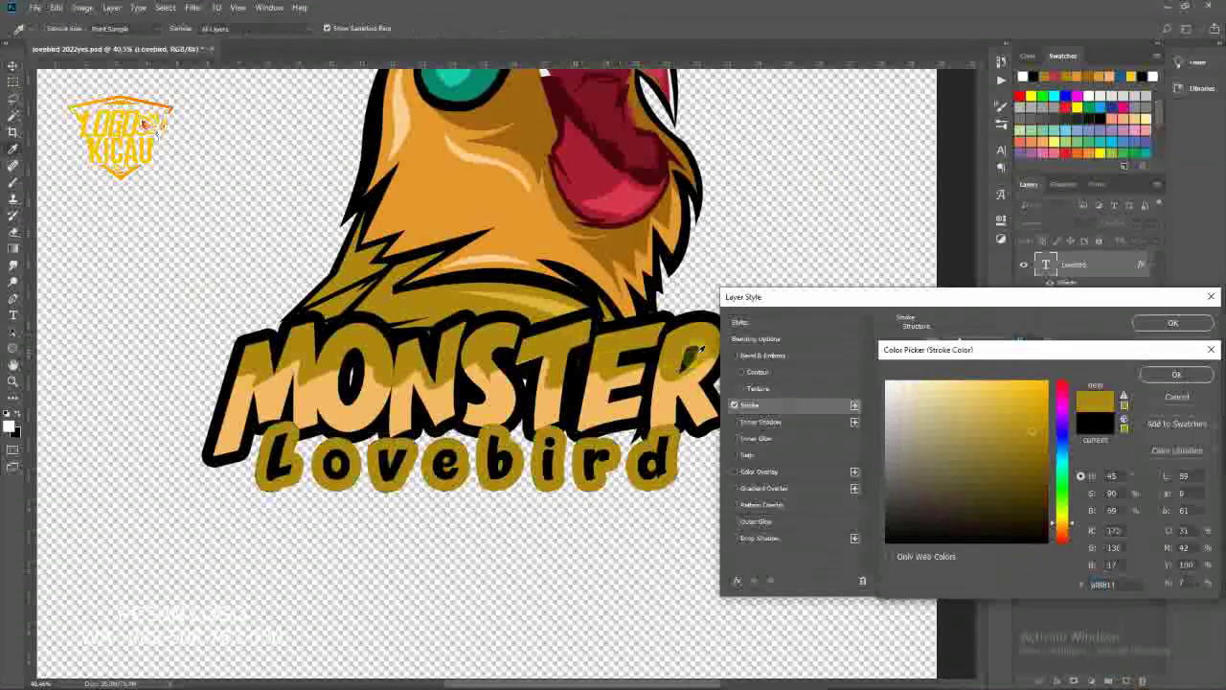
click(1153, 380)
click(1159, 323)
scroll(814, 403, down, 2)
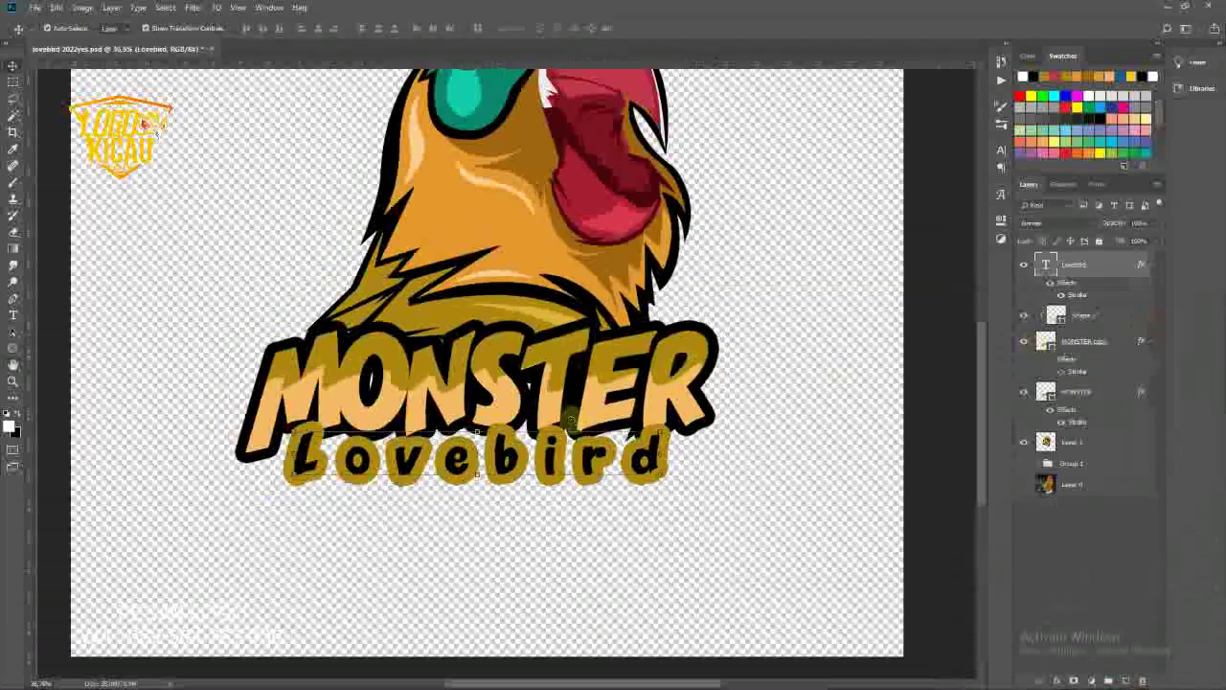
scroll(784, 482, down, 2)
scroll(783, 482, down, 1)
scroll(783, 482, down, 1)
- Above Group 1, draw a Pen shield outline tapering to a point below the text
click(1071, 463)
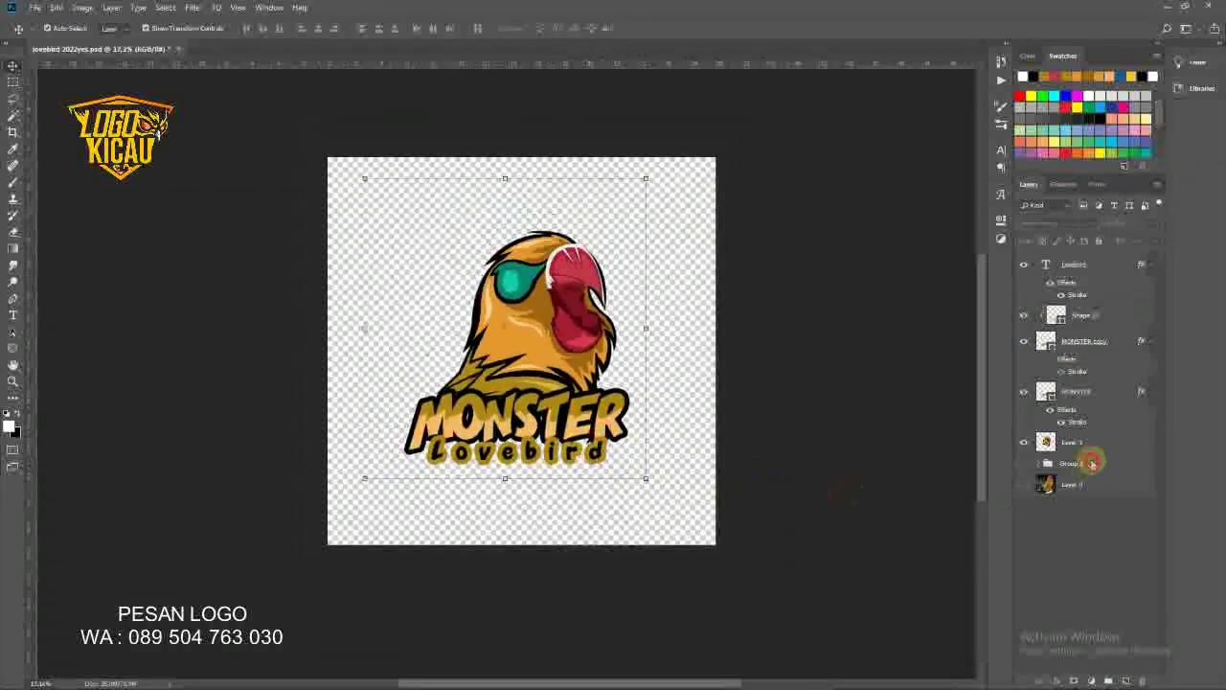
click(13, 298)
scroll(451, 350, up, 1)
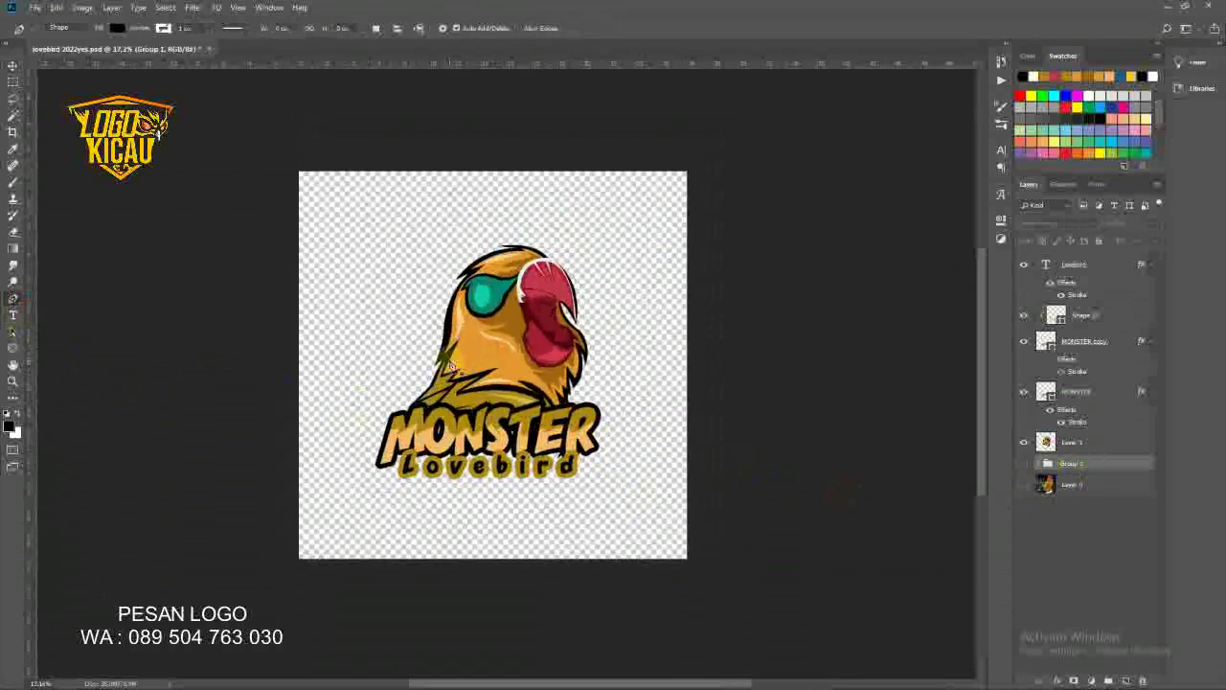
scroll(449, 350, up, 1)
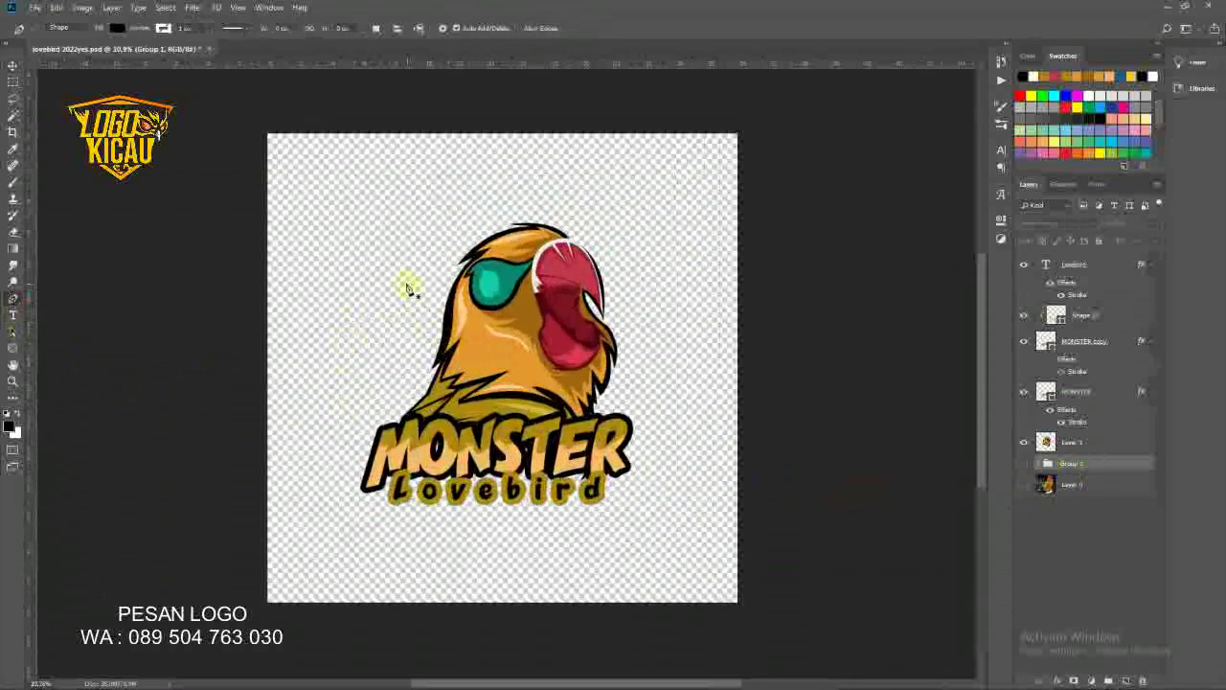
click(374, 276)
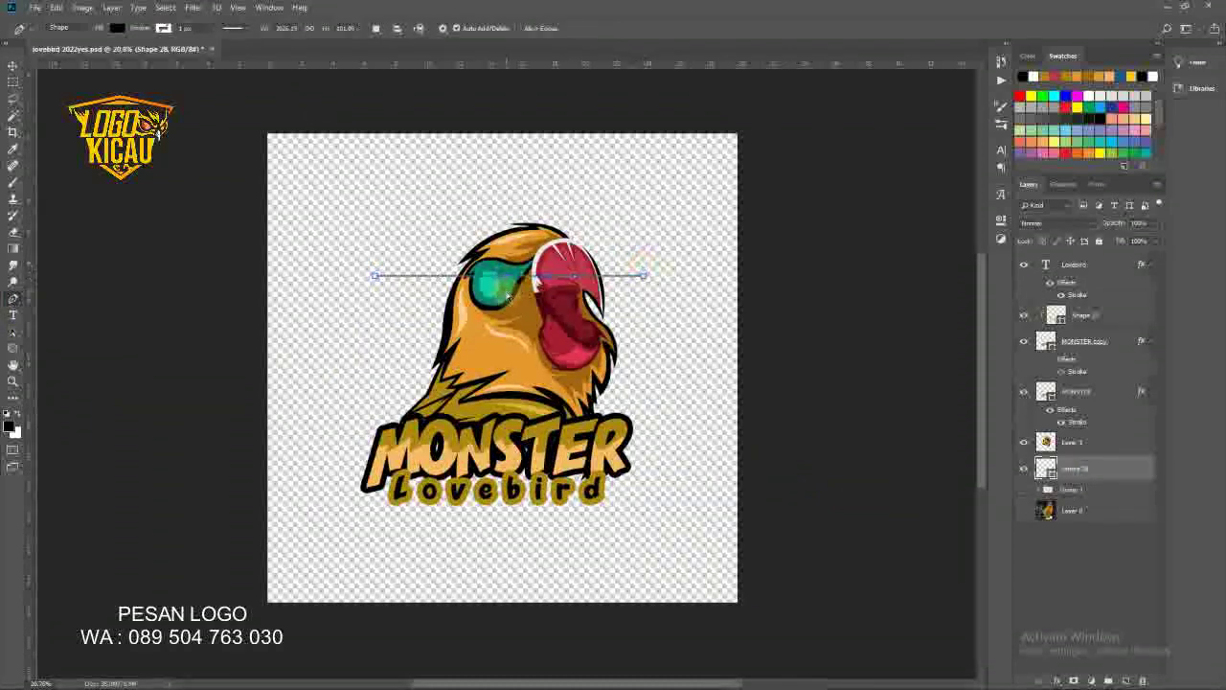
click(577, 300)
click(440, 300)
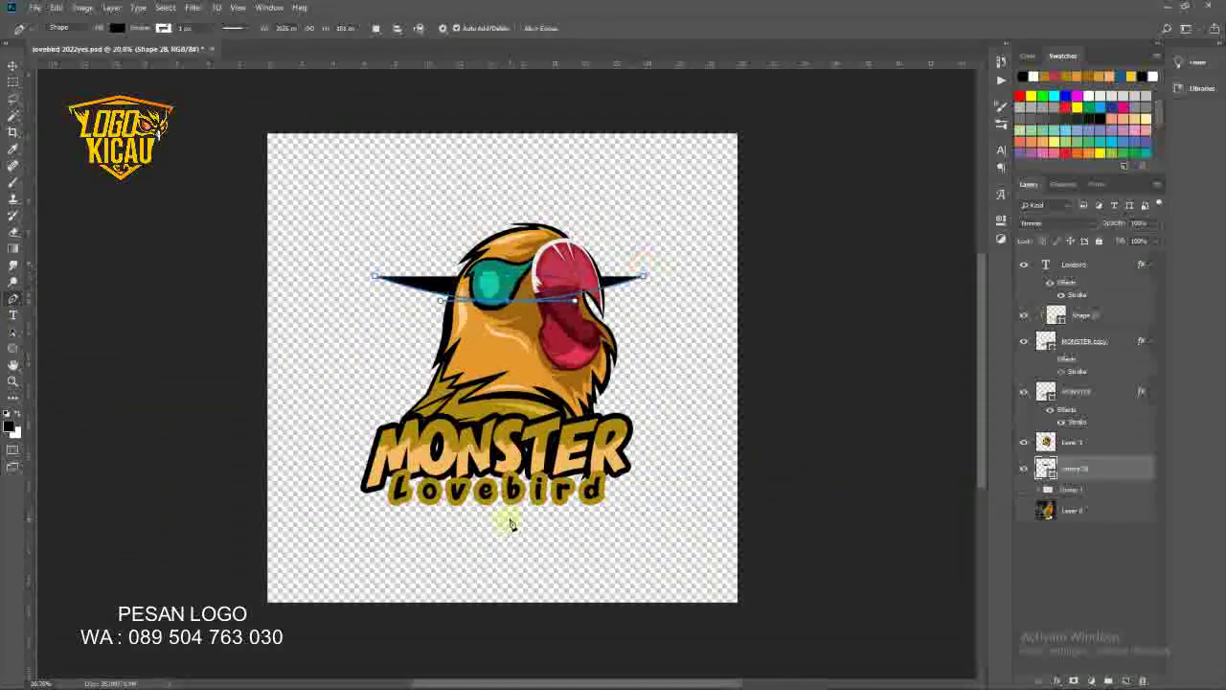
click(511, 522)
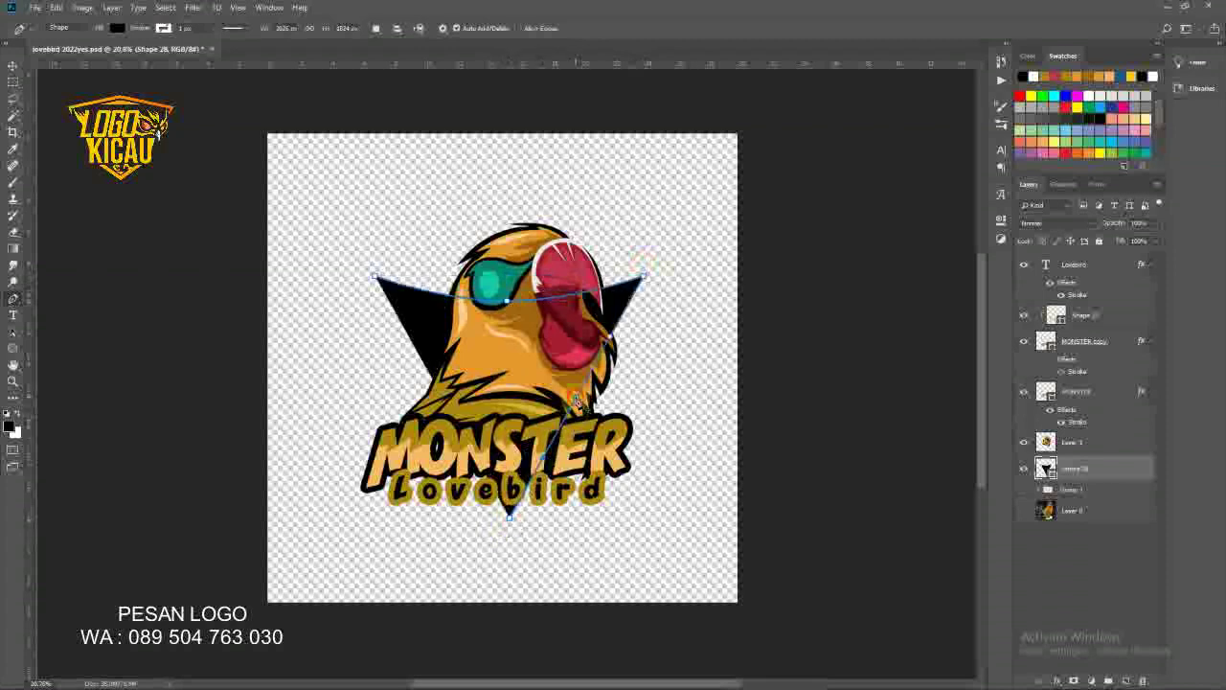
click(633, 358)
click(425, 377)
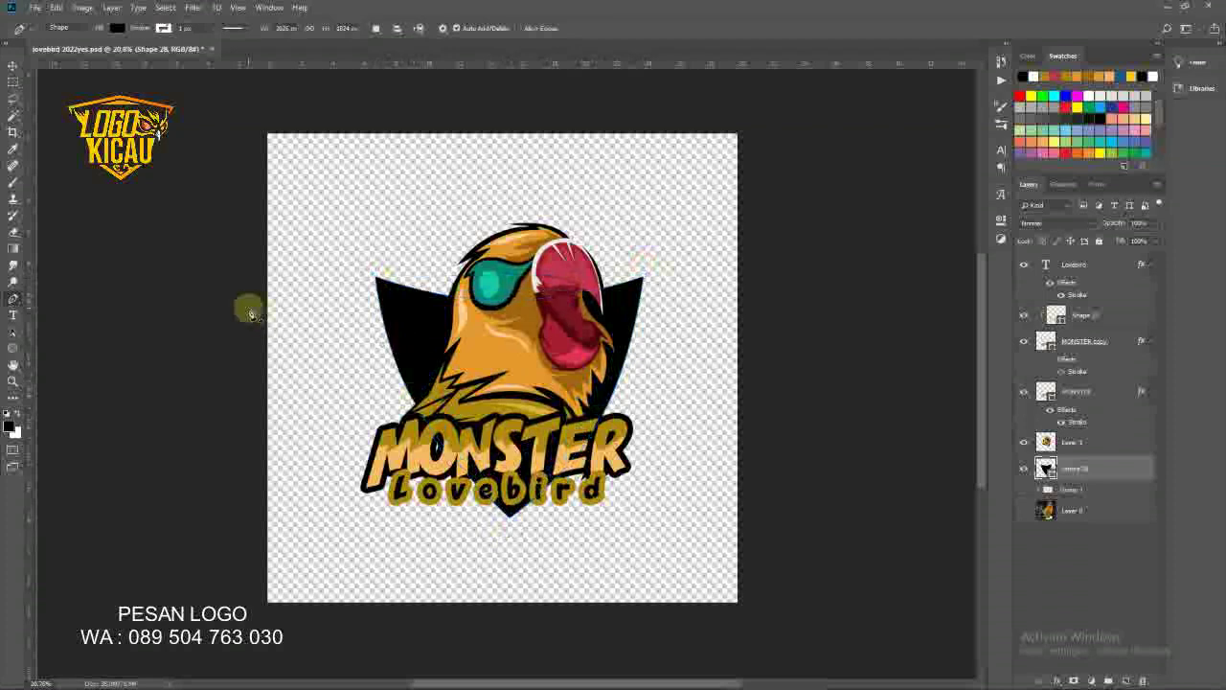
- Enlarge the shield slightly around its centre
click(13, 67)
drag(643, 276, 658, 263)
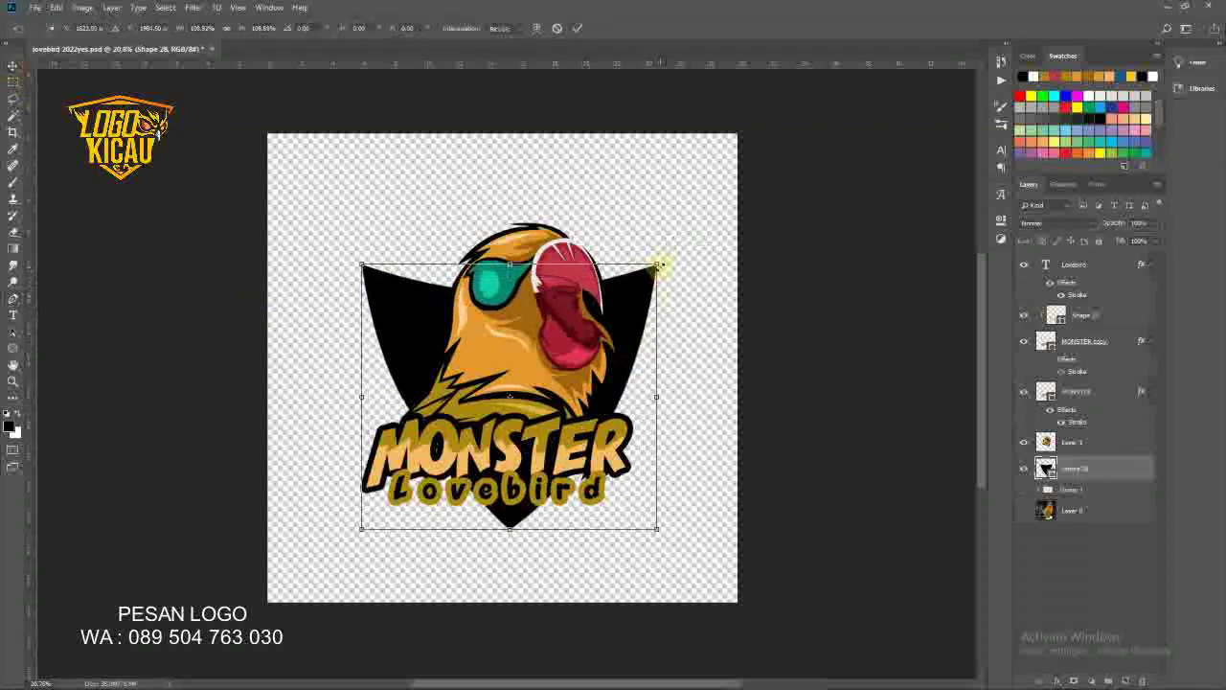
scroll(651, 393, down, 2)
click(657, 405)
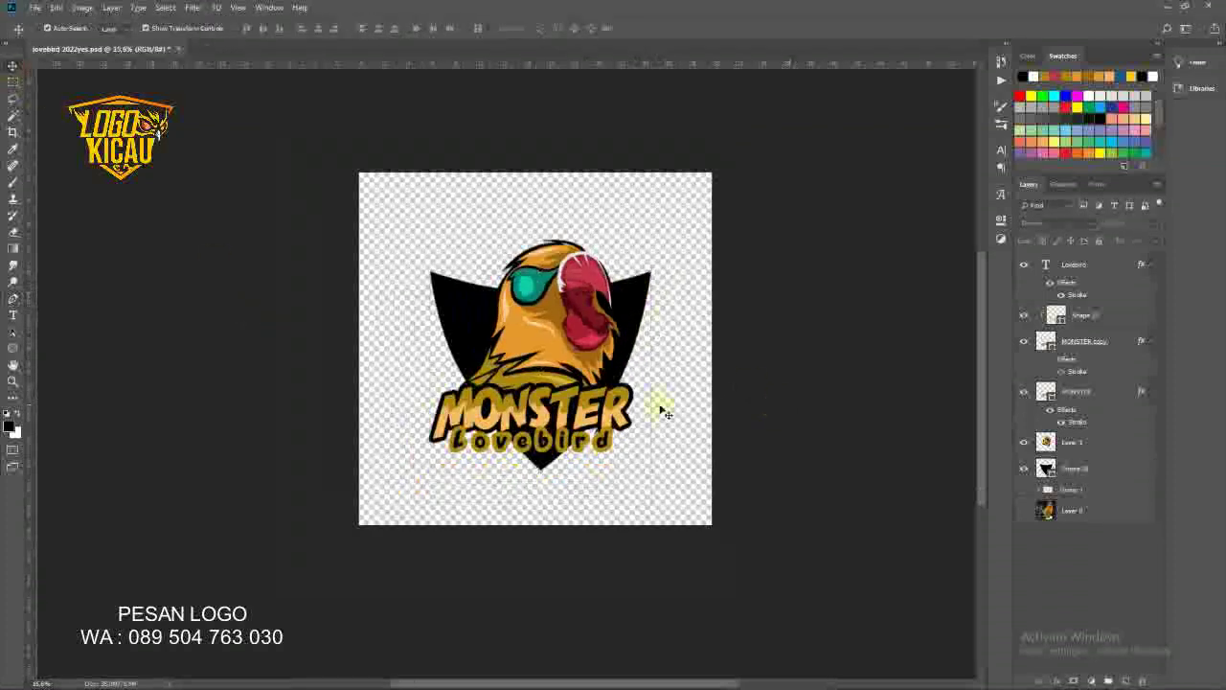
scroll(581, 354, up, 1)
- Set the shield's fill colour to dark red
double_click(1045, 469)
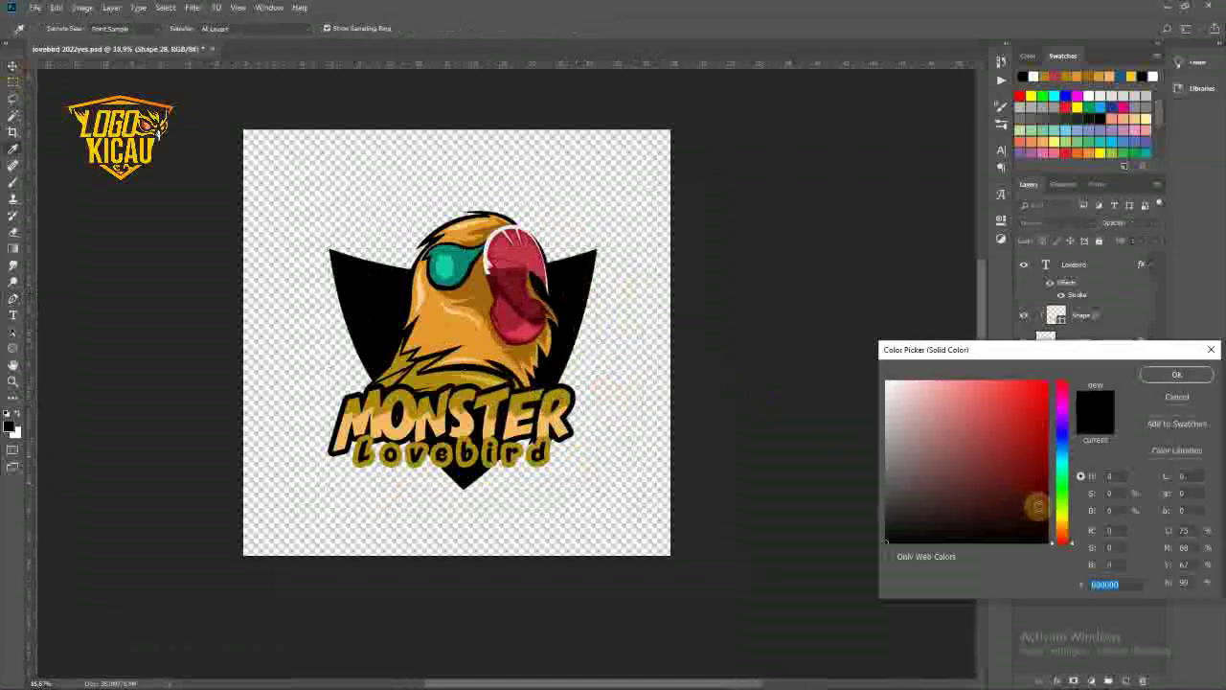
click(1033, 501)
drag(1034, 501, 1030, 472)
click(1176, 373)
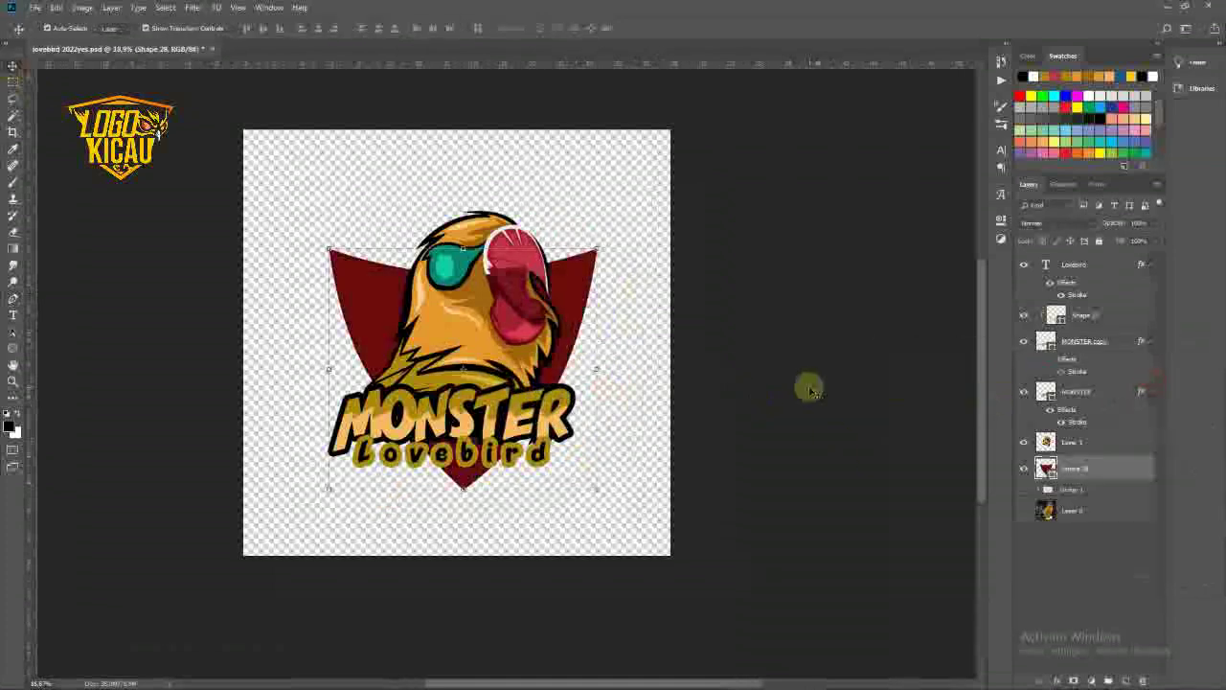
scroll(440, 403, down, 1)
scroll(436, 416, up, 2)
- With Group 1 selected, draw a Pen V shape just below the shield's tip
click(1082, 492)
click(14, 298)
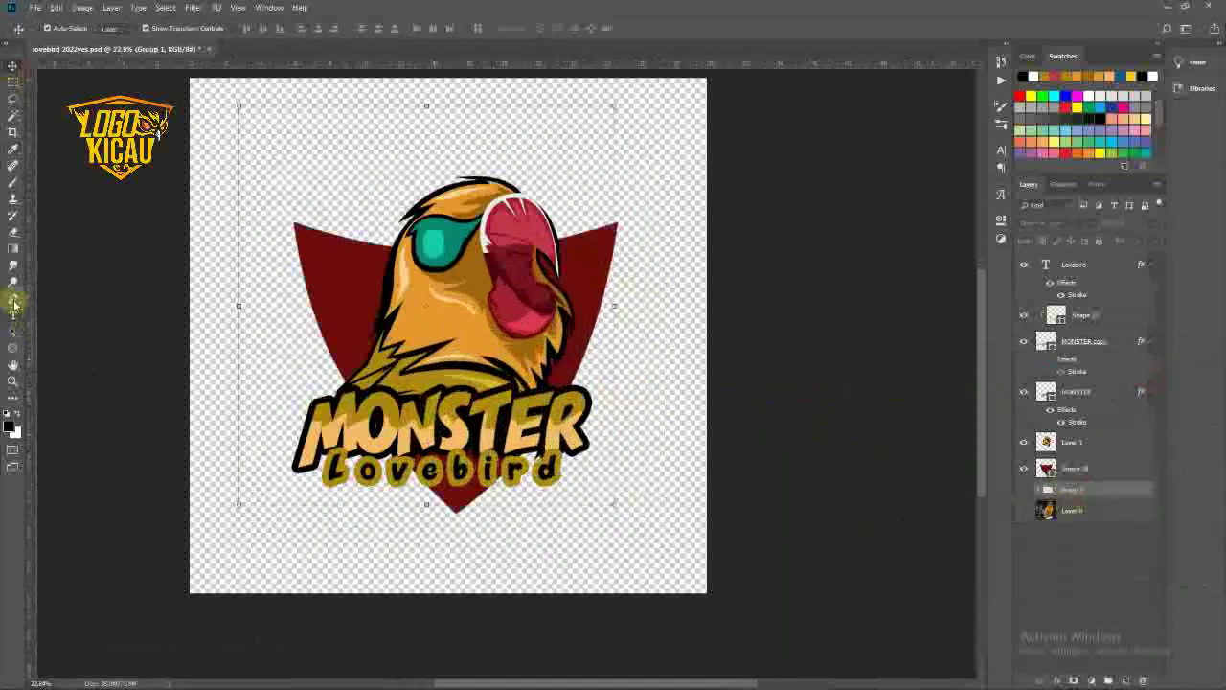
scroll(312, 389, up, 2)
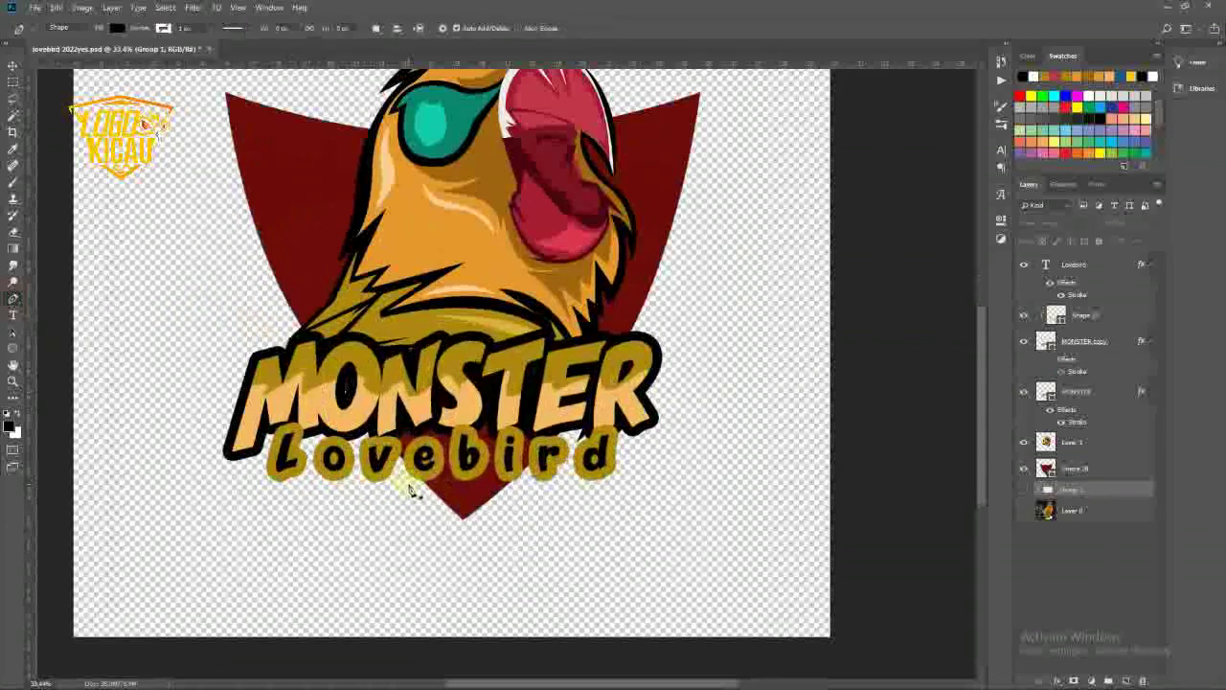
click(408, 485)
click(516, 493)
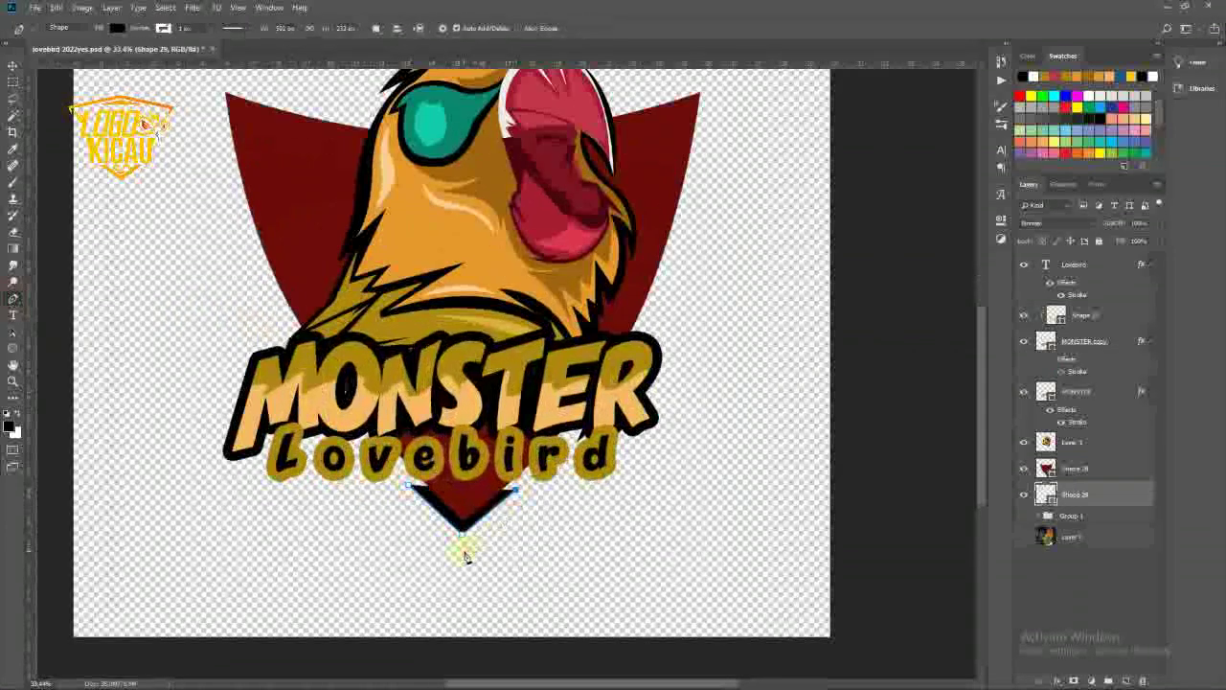
drag(461, 533, 462, 549)
click(409, 486)
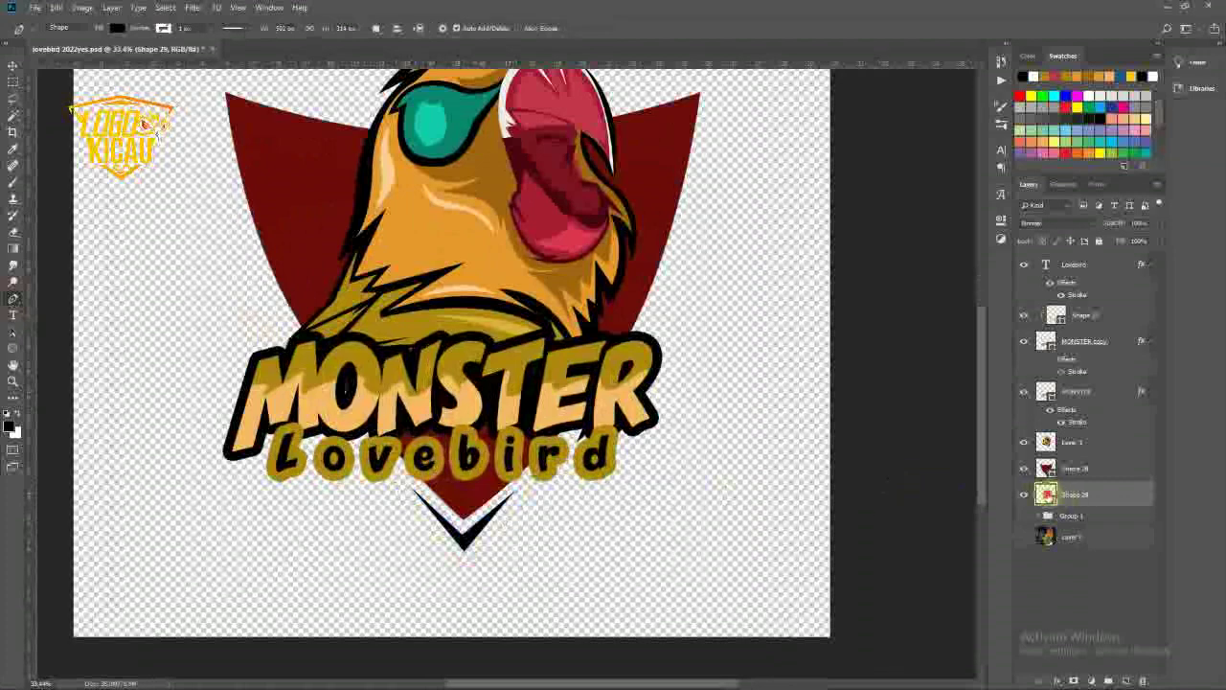
- Fill the V chevron dark red, then reselect Group 1
double_click(1046, 495)
click(1031, 470)
click(1164, 372)
click(12, 65)
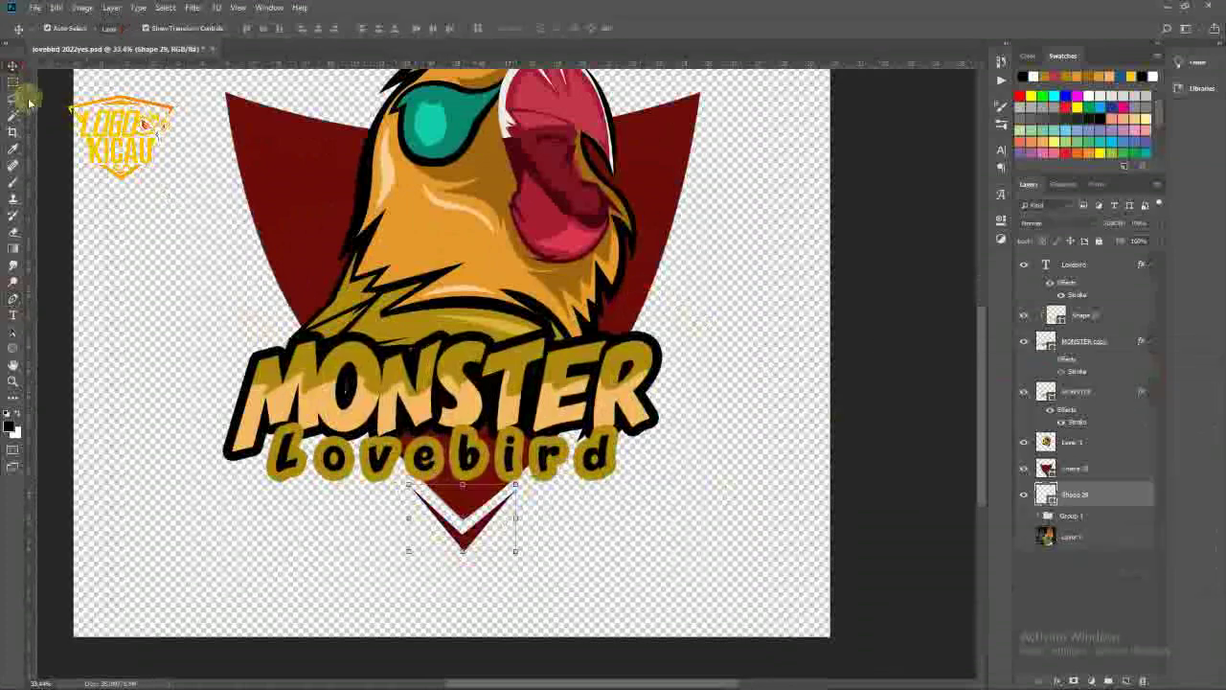
scroll(125, 233, down, 3)
click(406, 460)
scroll(405, 460, up, 2)
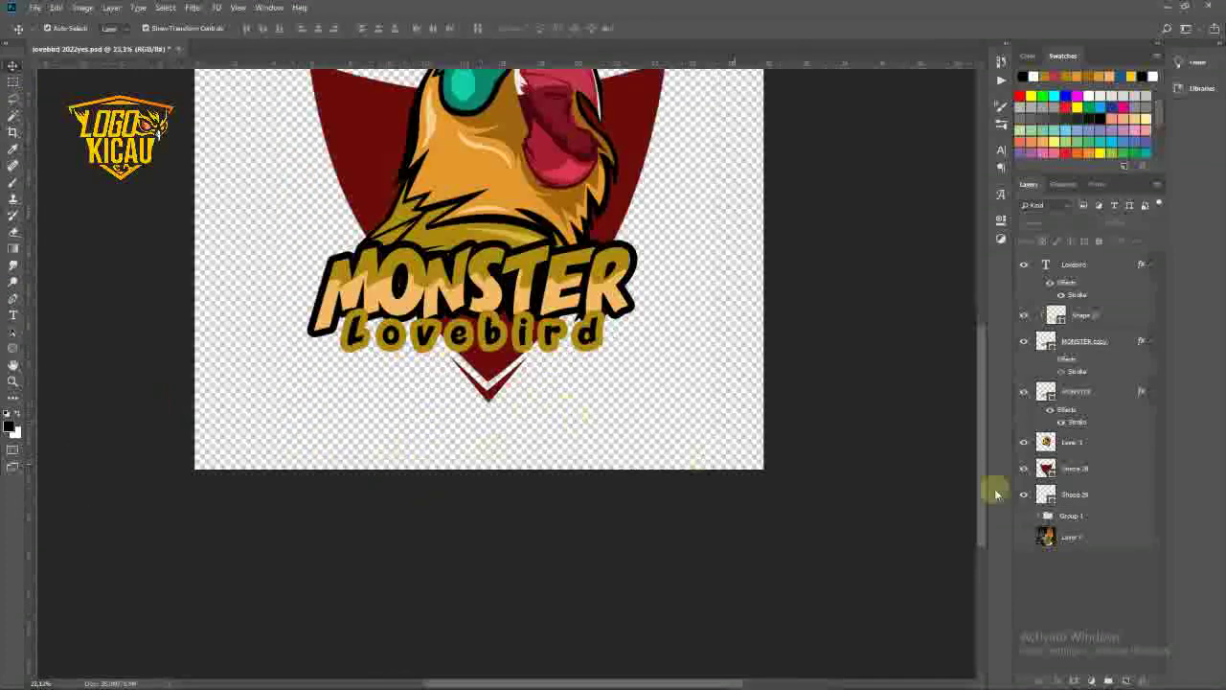
click(1072, 516)
- Draw a Pen banner with a curved pointed right end under the Lovebird text
click(13, 305)
scroll(364, 342, up, 2)
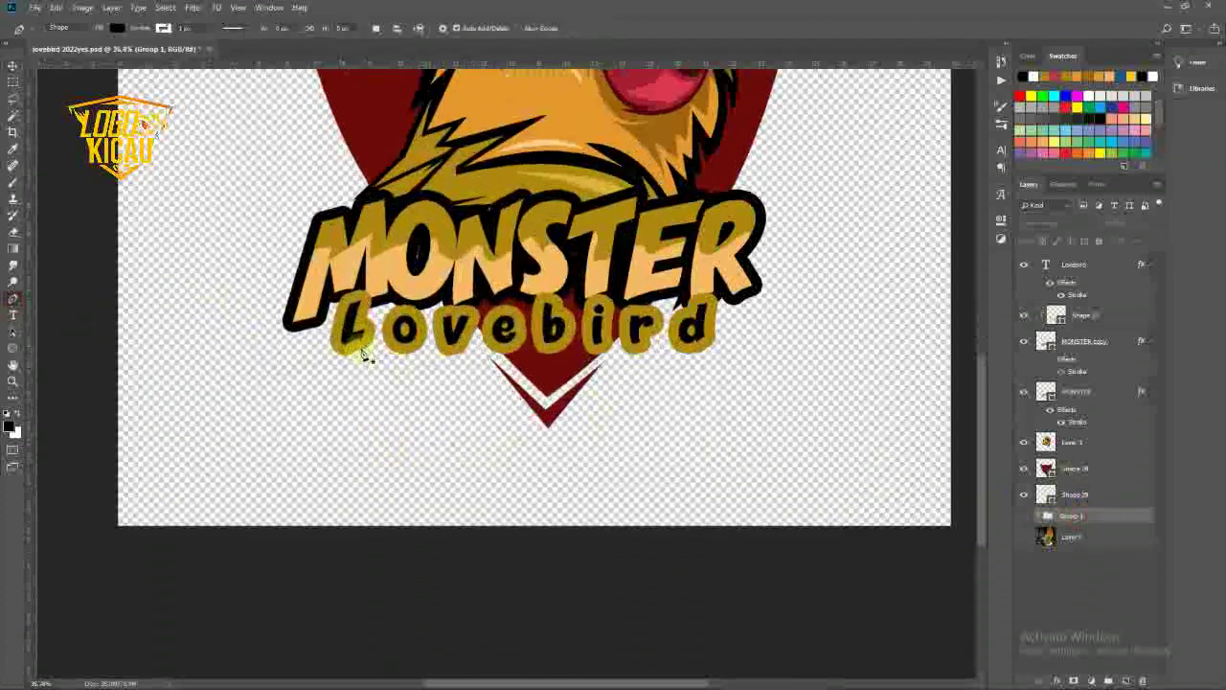
click(313, 364)
click(806, 364)
click(734, 339)
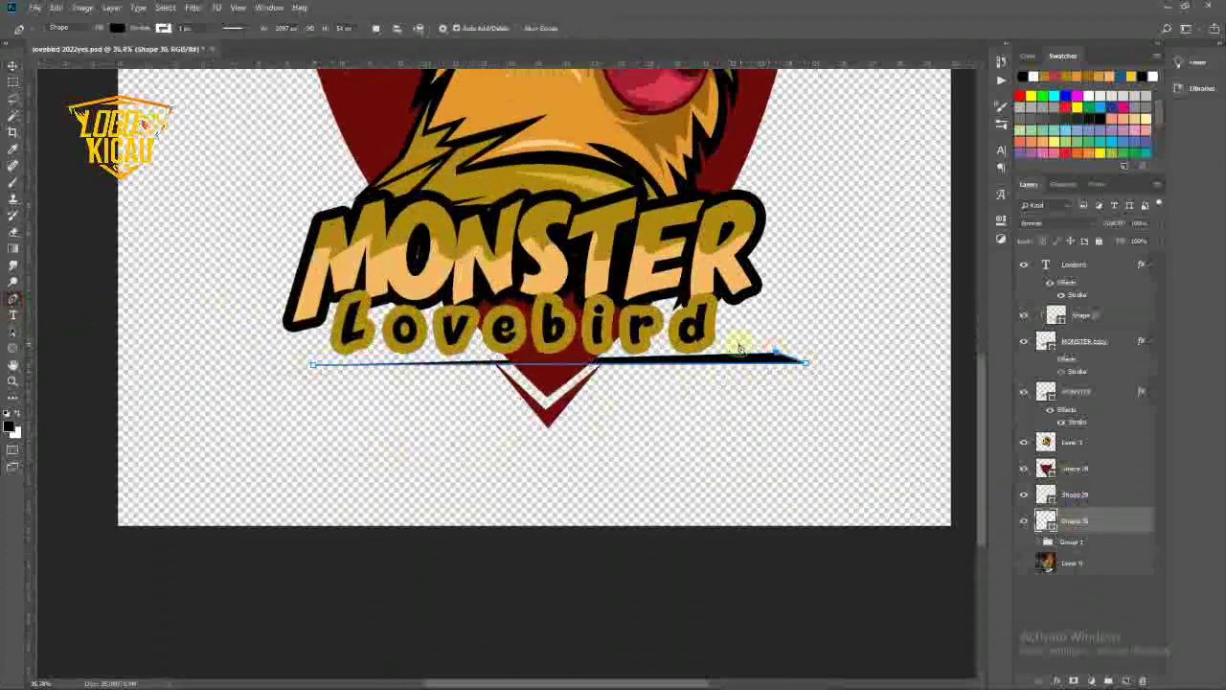
click(833, 335)
click(736, 333)
click(828, 316)
key(ctrl+z)
key(ctrl+z)
key(ctrl+z)
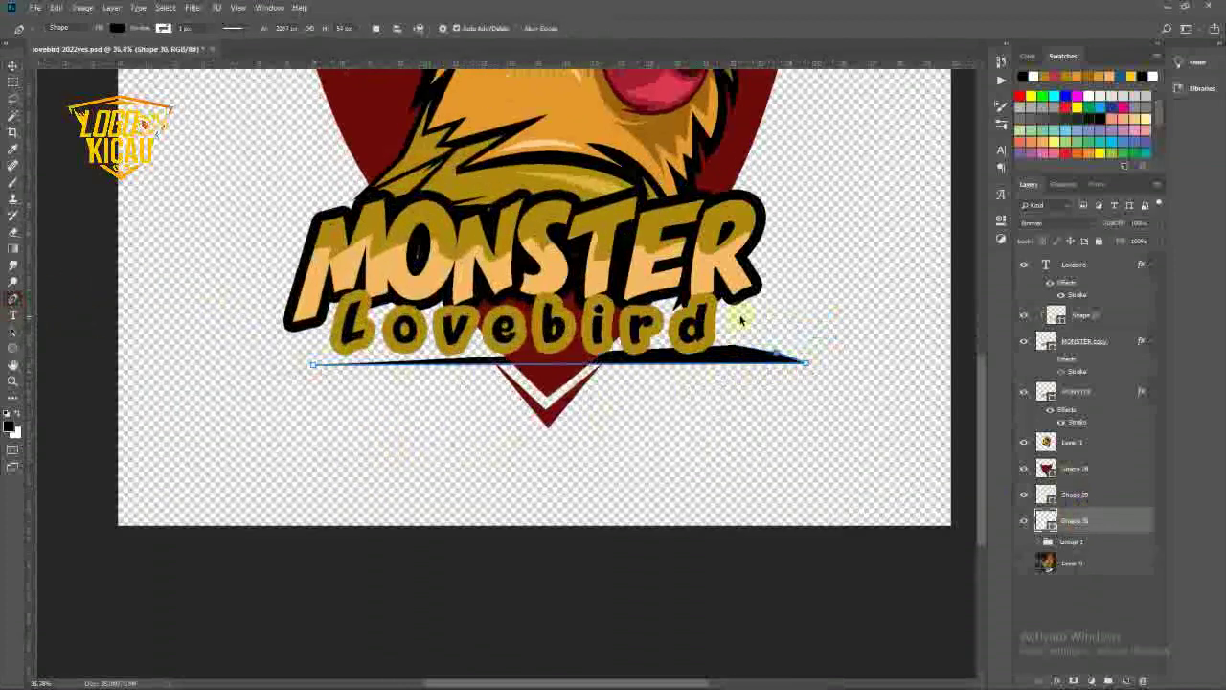
drag(794, 277, 831, 233)
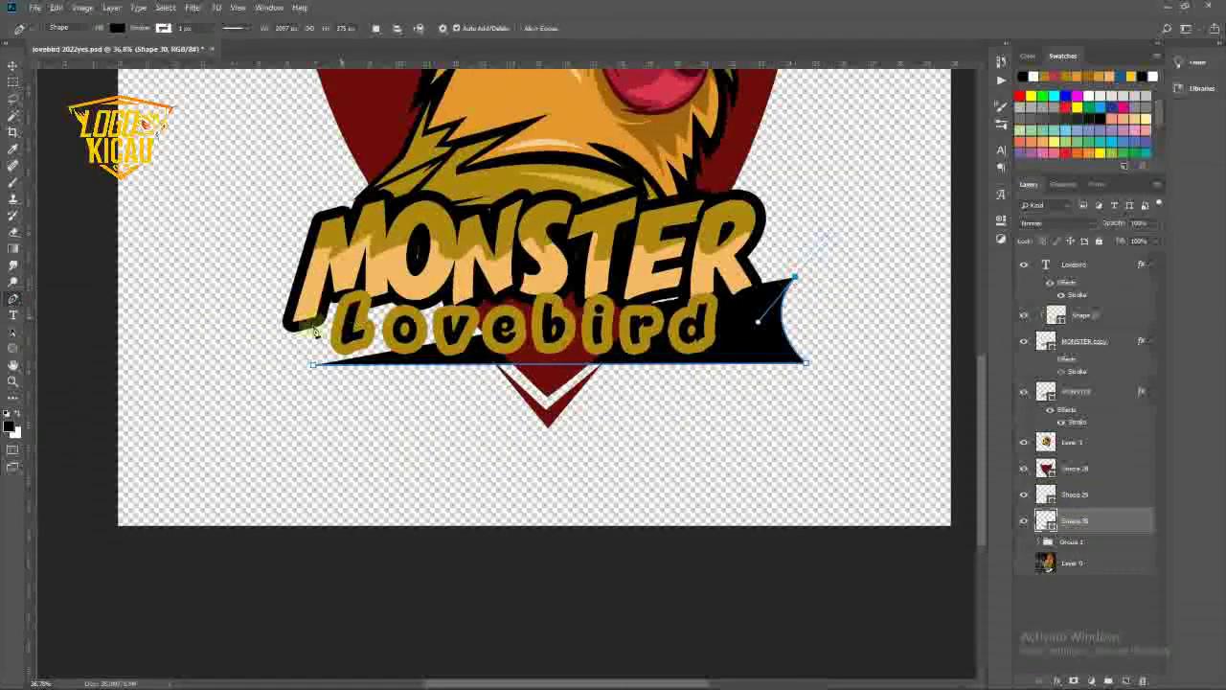
click(257, 345)
click(316, 374)
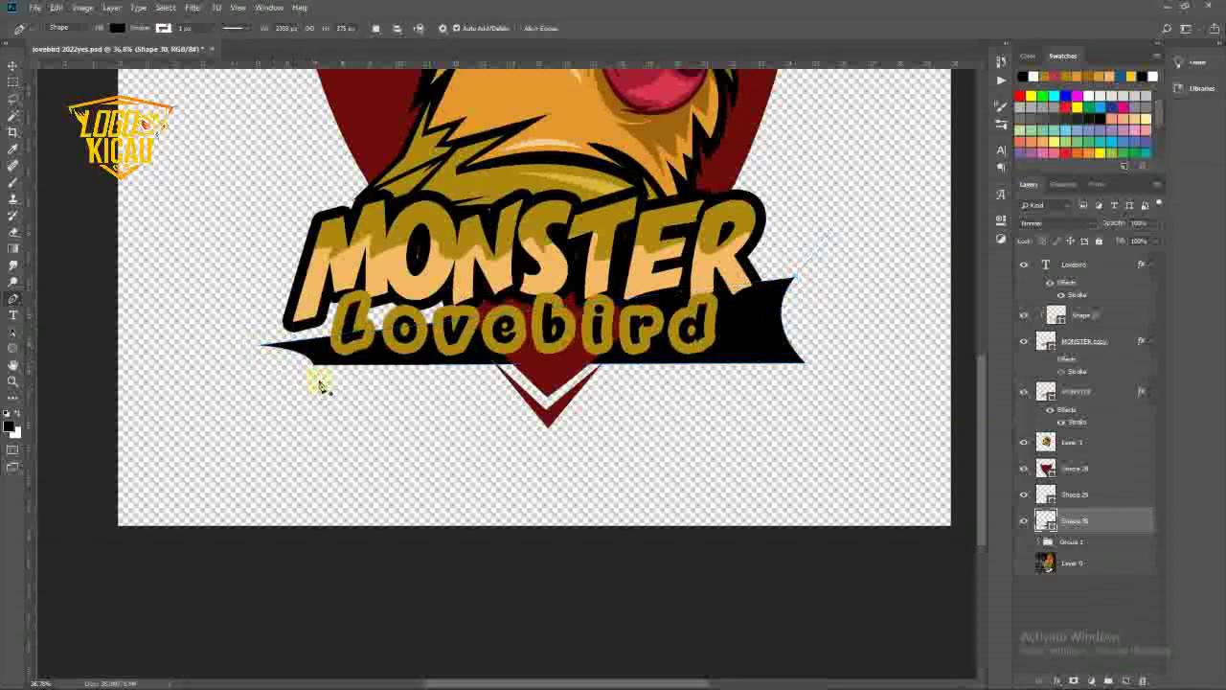
- Move the banner up behind the Lovebird text
key(v)
mouse_move(757, 345)
mouse_down()
mouse_move(754, 318)
mouse_move(738, 331)
mouse_move(757, 321)
mouse_up()
scroll(747, 331, down, 3)
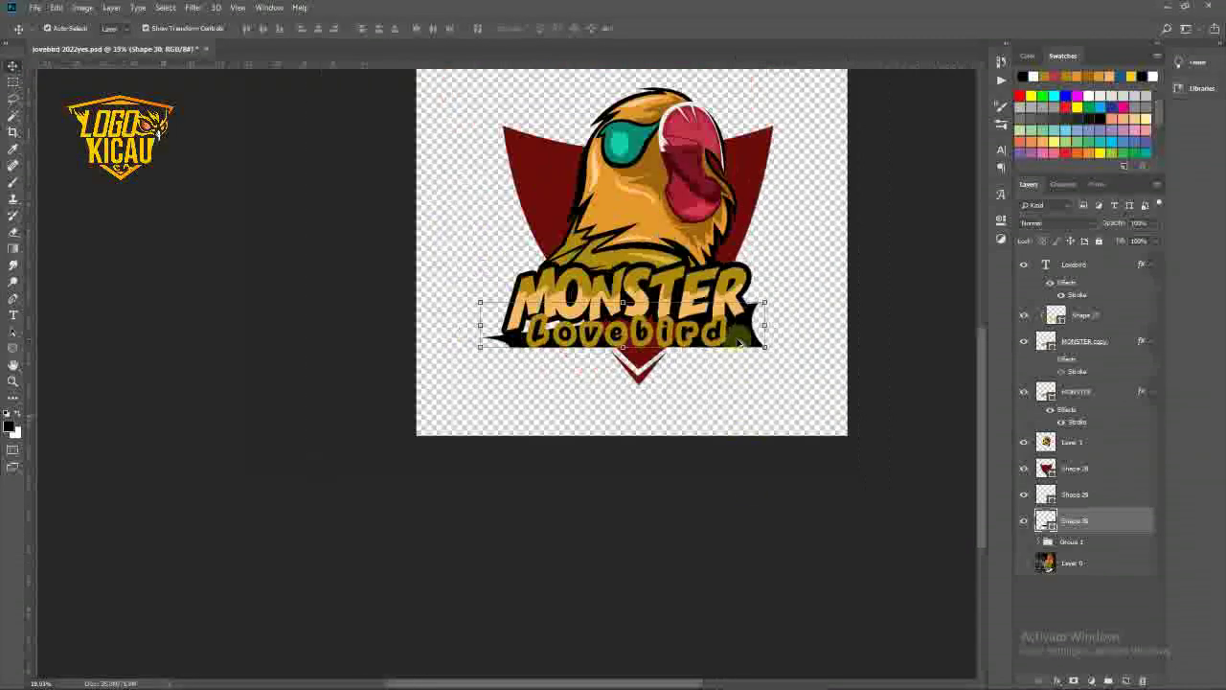
scroll(689, 421, up, 1)
scroll(620, 410, up, 1)
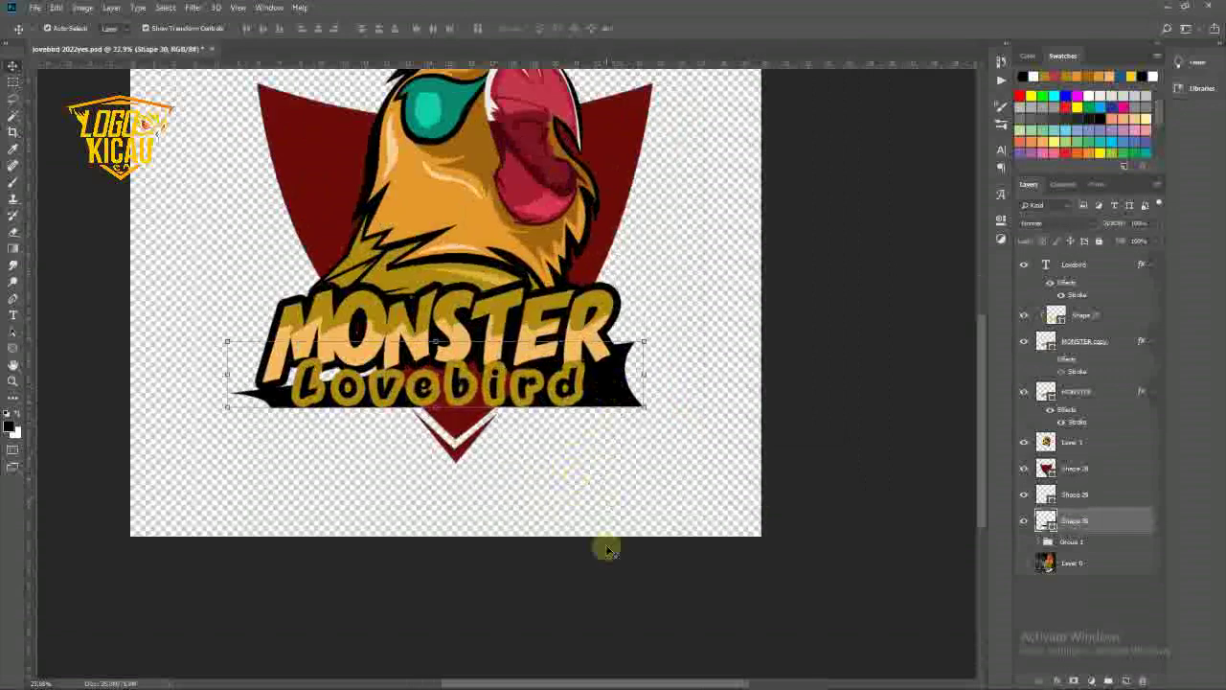
scroll(608, 565, down, 1)
- Save the document
scroll(574, 537, up, 1)
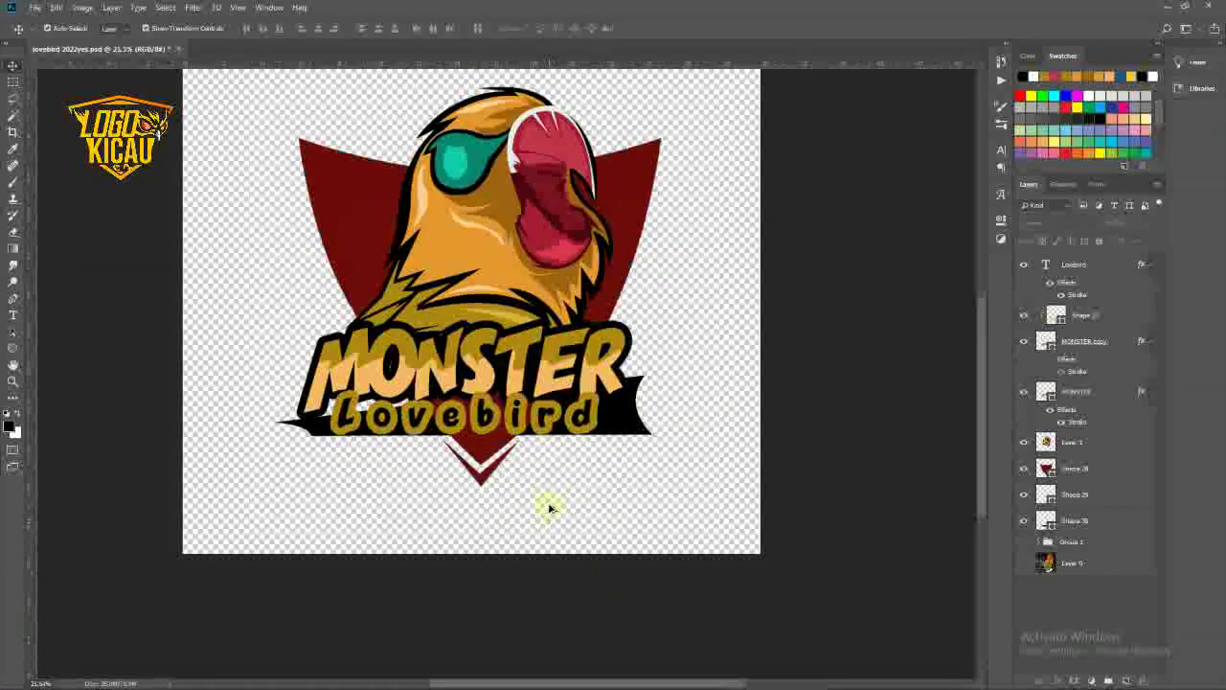
scroll(547, 506, down, 1)
scroll(547, 506, down, 1)
scroll(550, 508, down, 1)
key(ctrl+s)
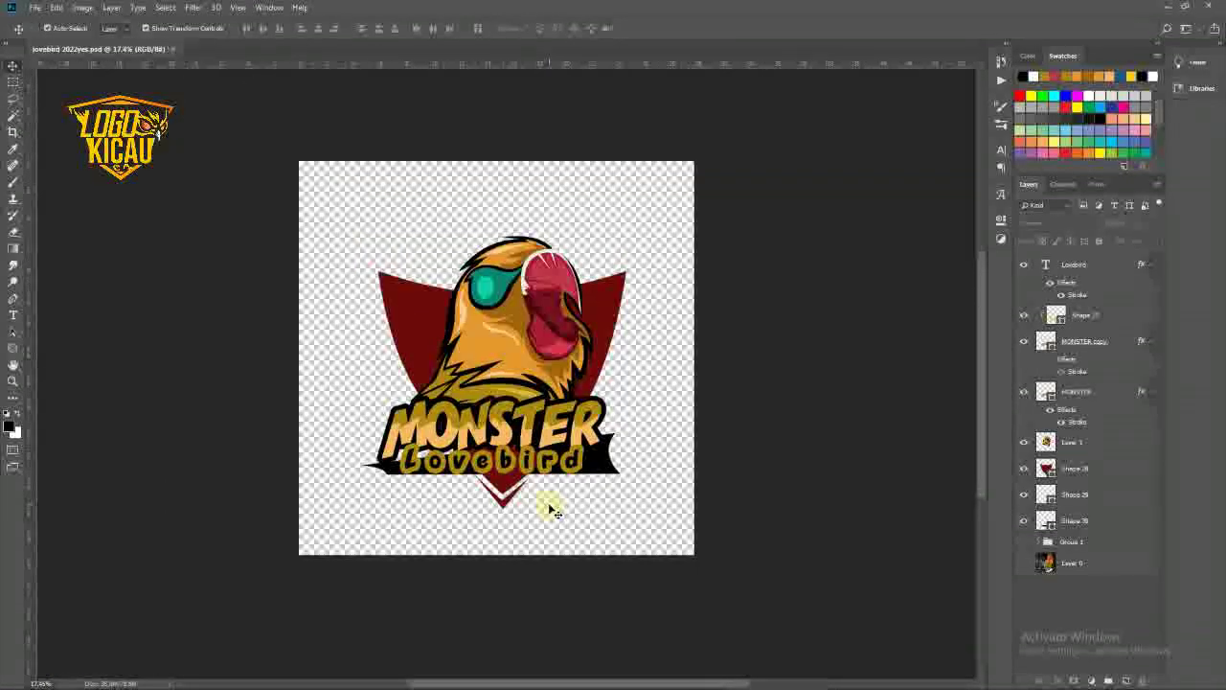
- Recolor the black banner shape to dark red
click(605, 473)
scroll(604, 473, up, 1)
scroll(601, 469, up, 3)
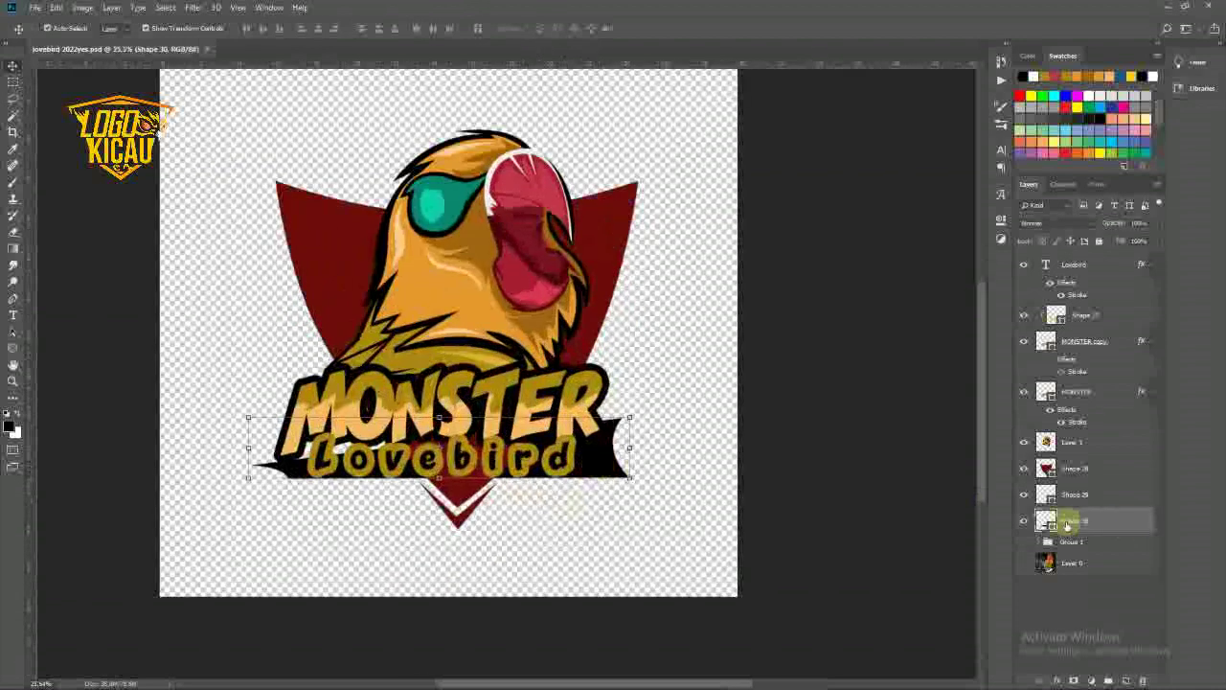
double_click(1067, 524)
click(613, 330)
click(1174, 376)
- Duplicate the banner and reshape the copy behind the text
scroll(594, 469, up, 1)
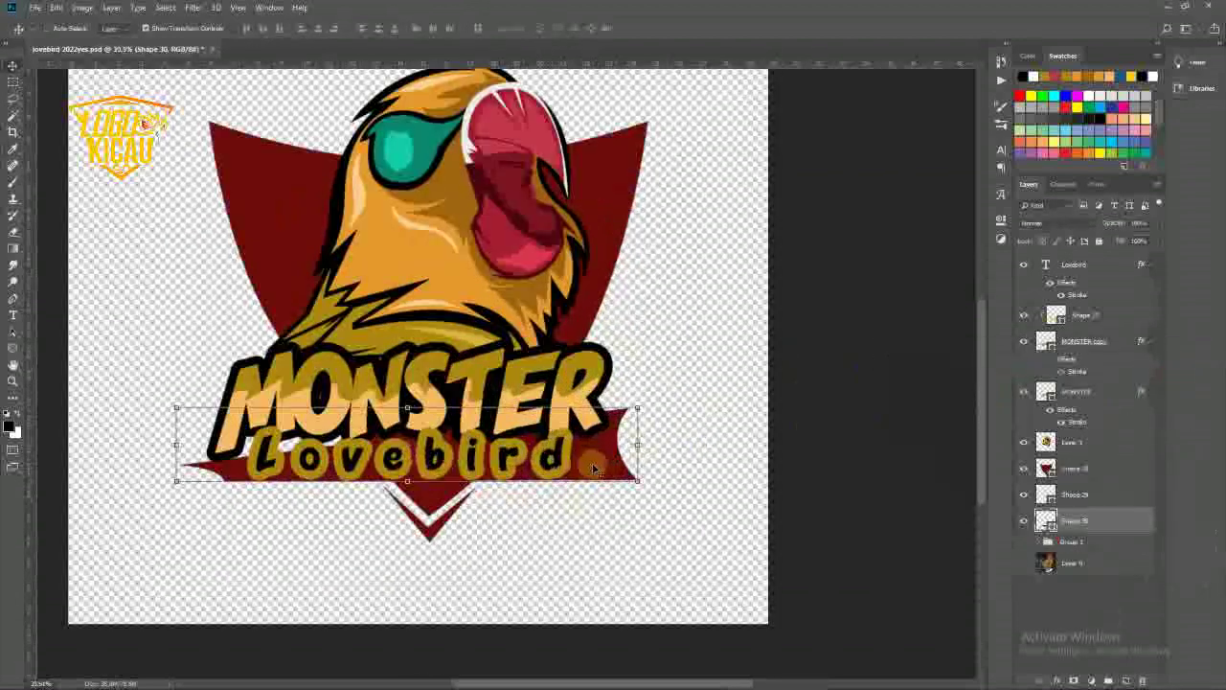
key(ctrl+j)
key(ctrl+t)
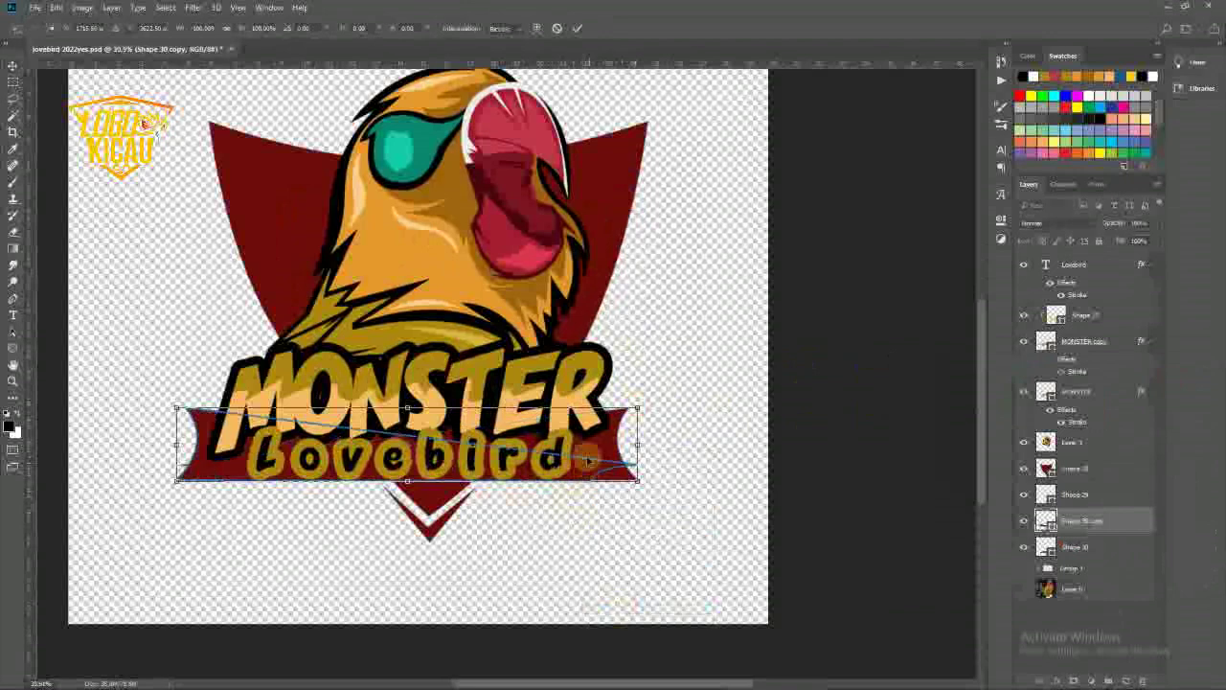
drag(588, 461, 632, 445)
key(Return)
- Select the banner copy with the MONSTER and Lovebird text layers and resize them together
scroll(620, 431, down, 2)
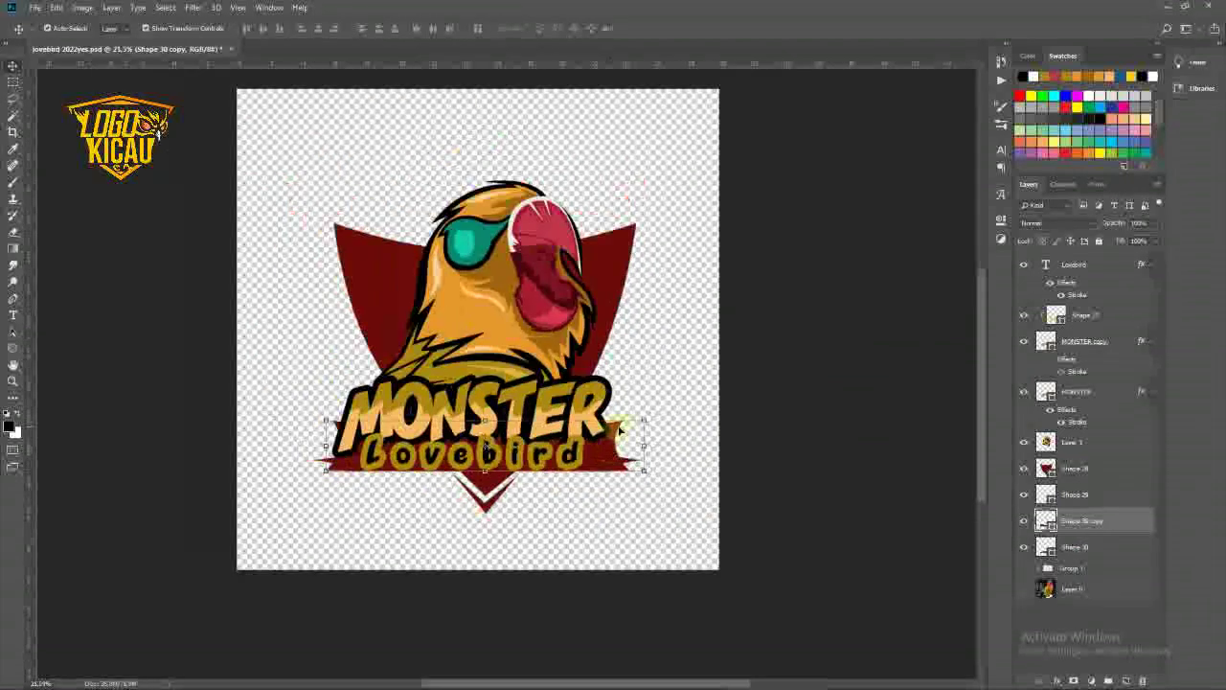
scroll(621, 431, up, 1)
click(1073, 443)
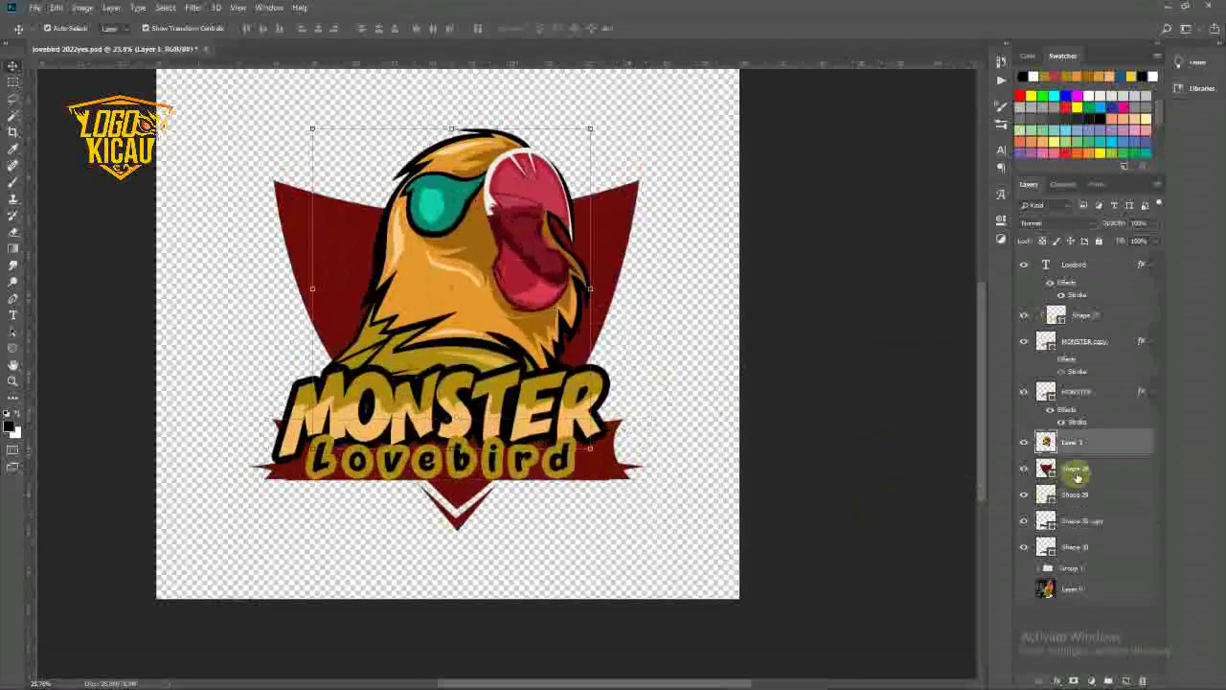
click(1083, 522)
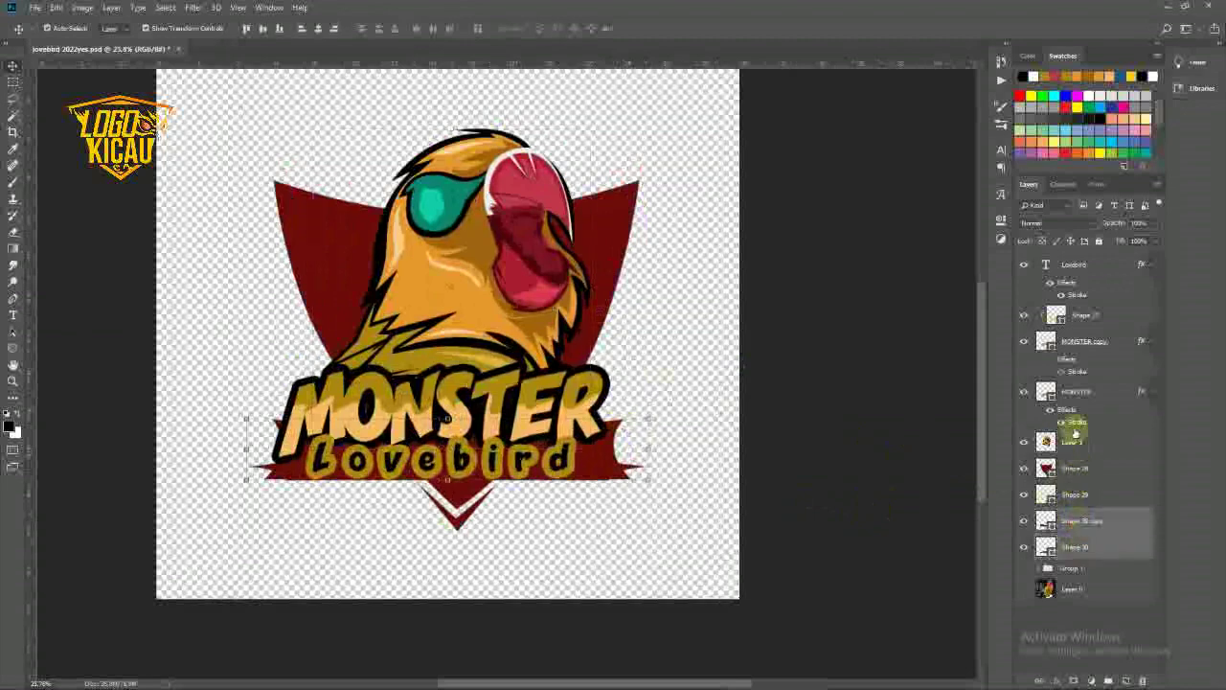
ctrl+click(1078, 391)
shift+click(1084, 265)
key(ctrl+t)
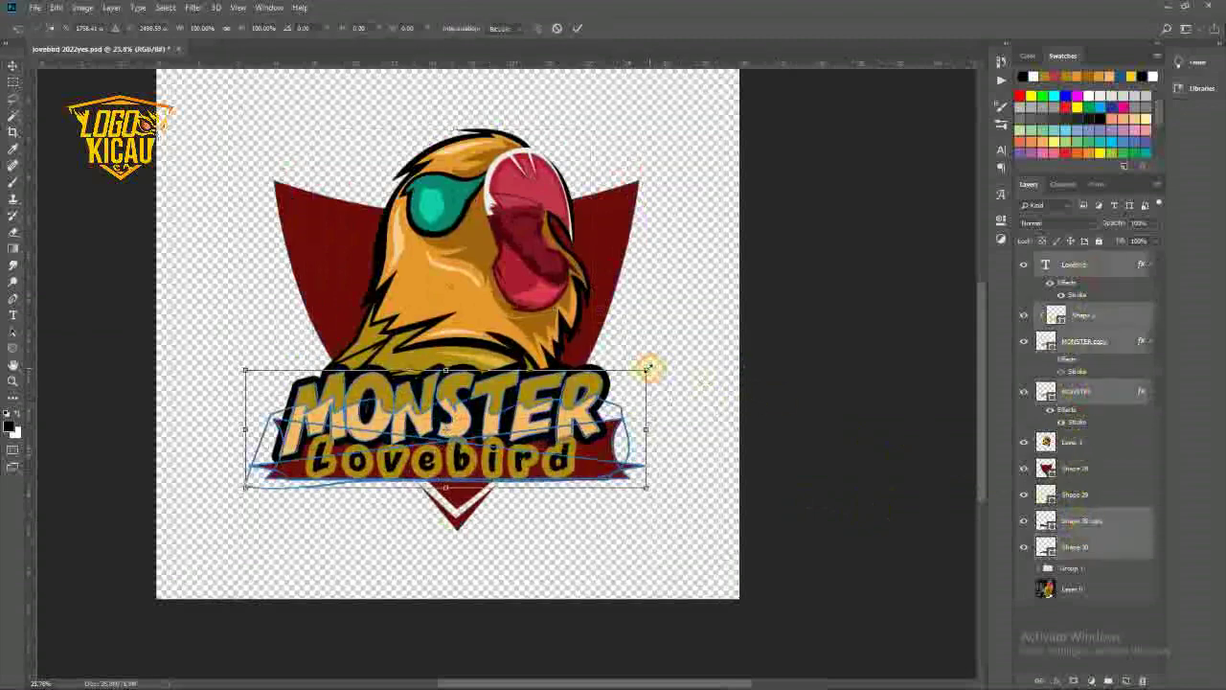
drag(649, 369, 624, 364)
key(Return)
- Nudge the banner and lettering slightly up and to the right
scroll(530, 367, up, 2)
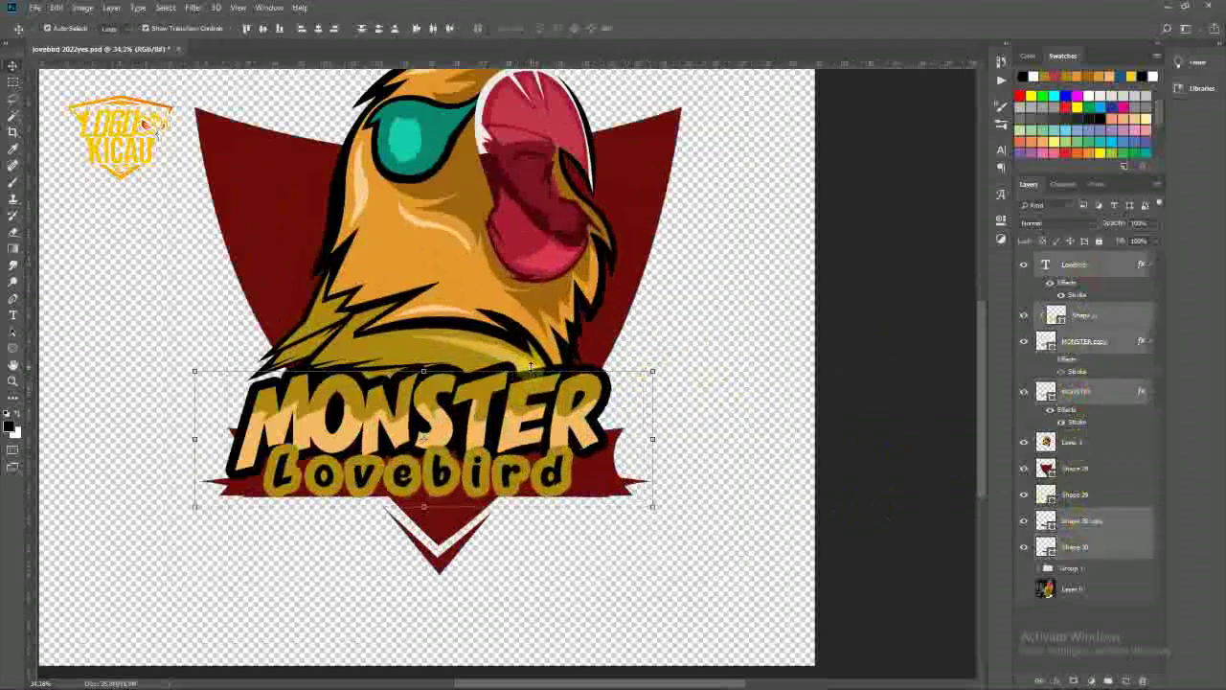
key(ctrl+t)
drag(536, 406, 543, 393)
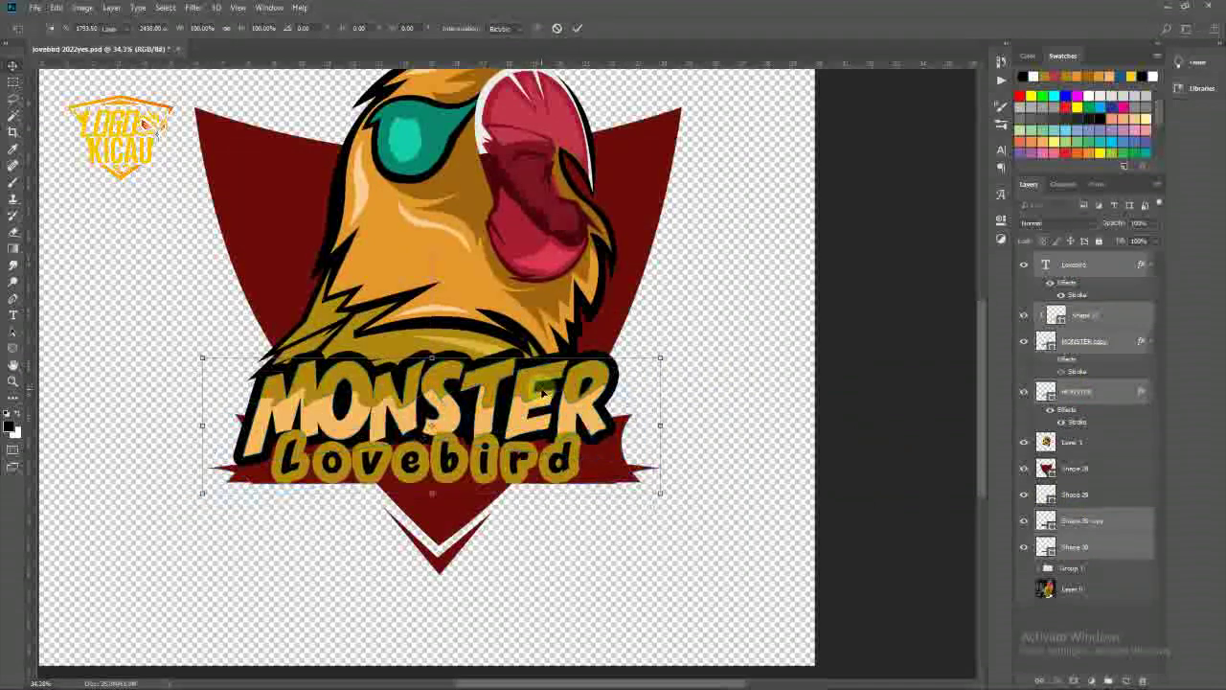
key(Return)
scroll(543, 393, down, 4)
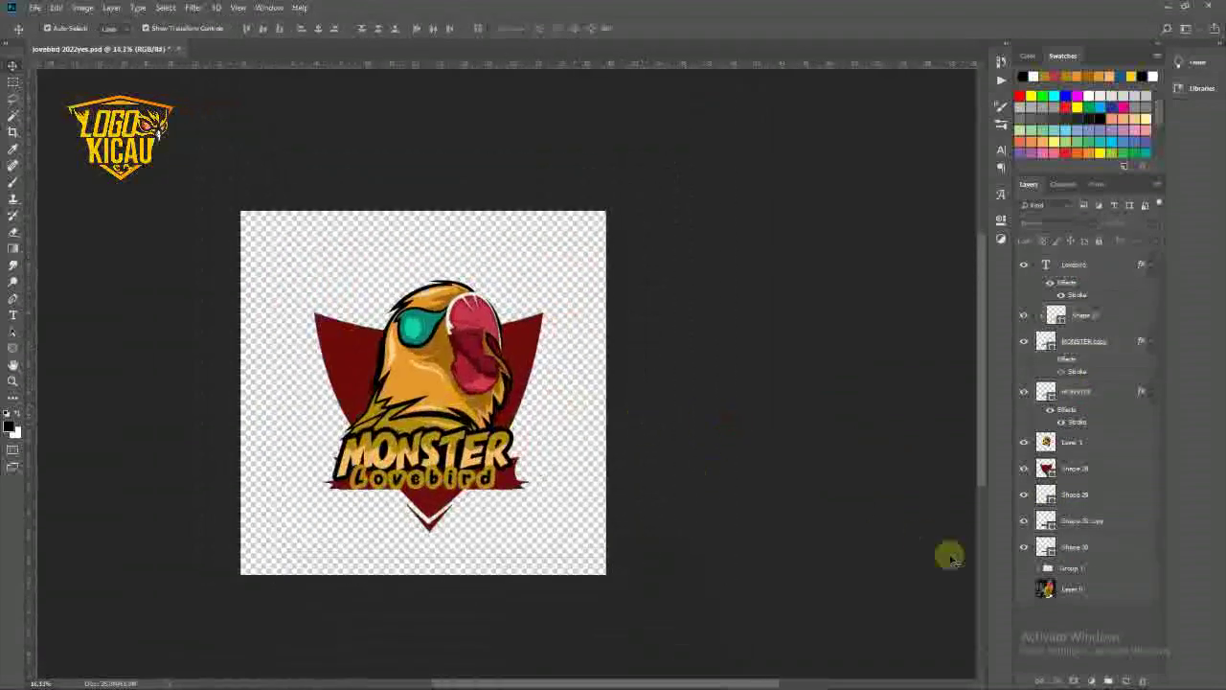
- Group all layers from Lovebird down to Group 1
click(1072, 570)
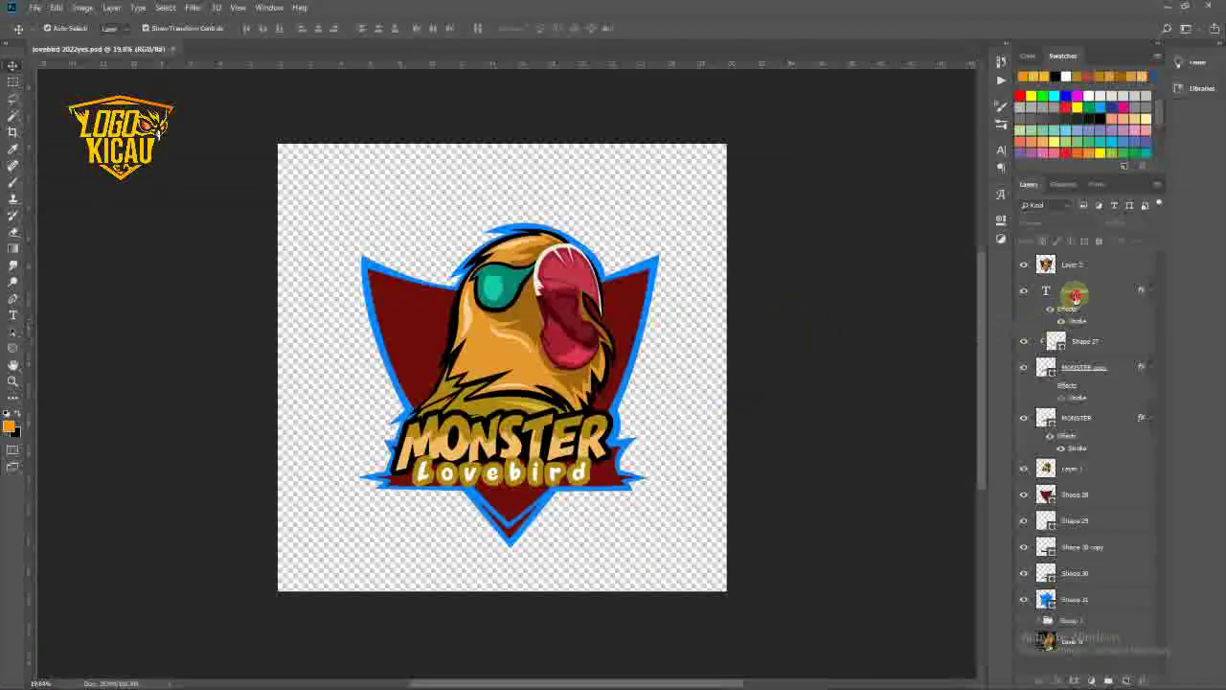
click(1075, 296)
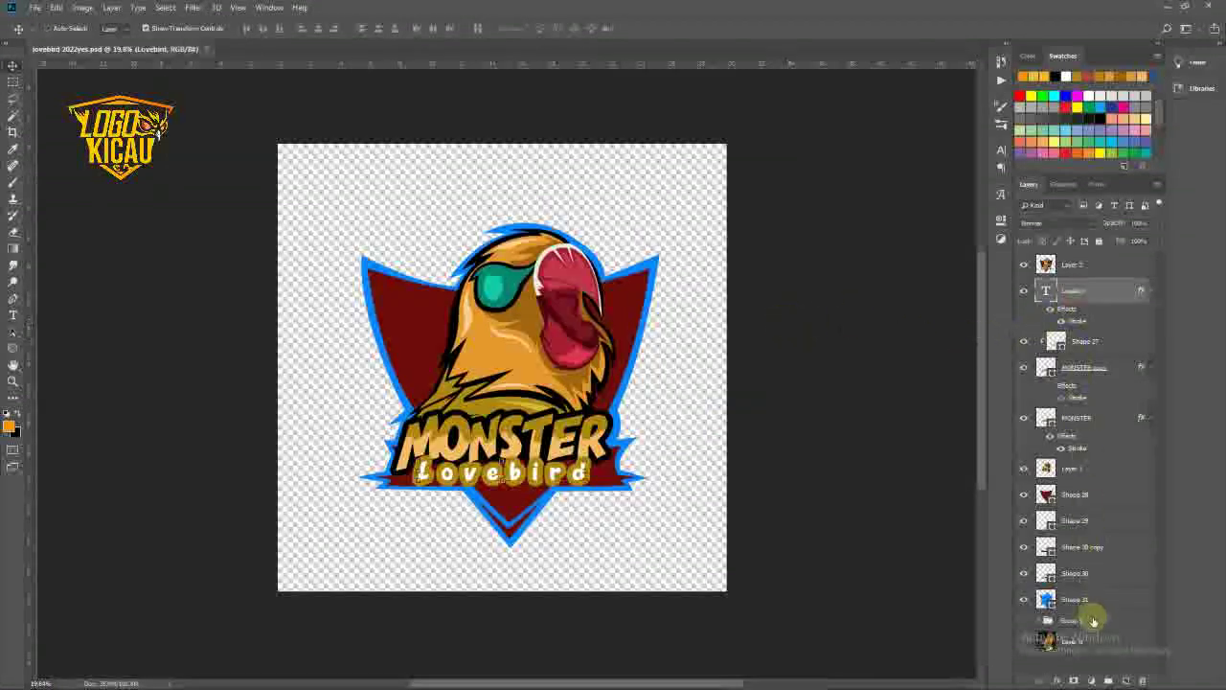
shift+click(1092, 619)
key(ctrl+g)
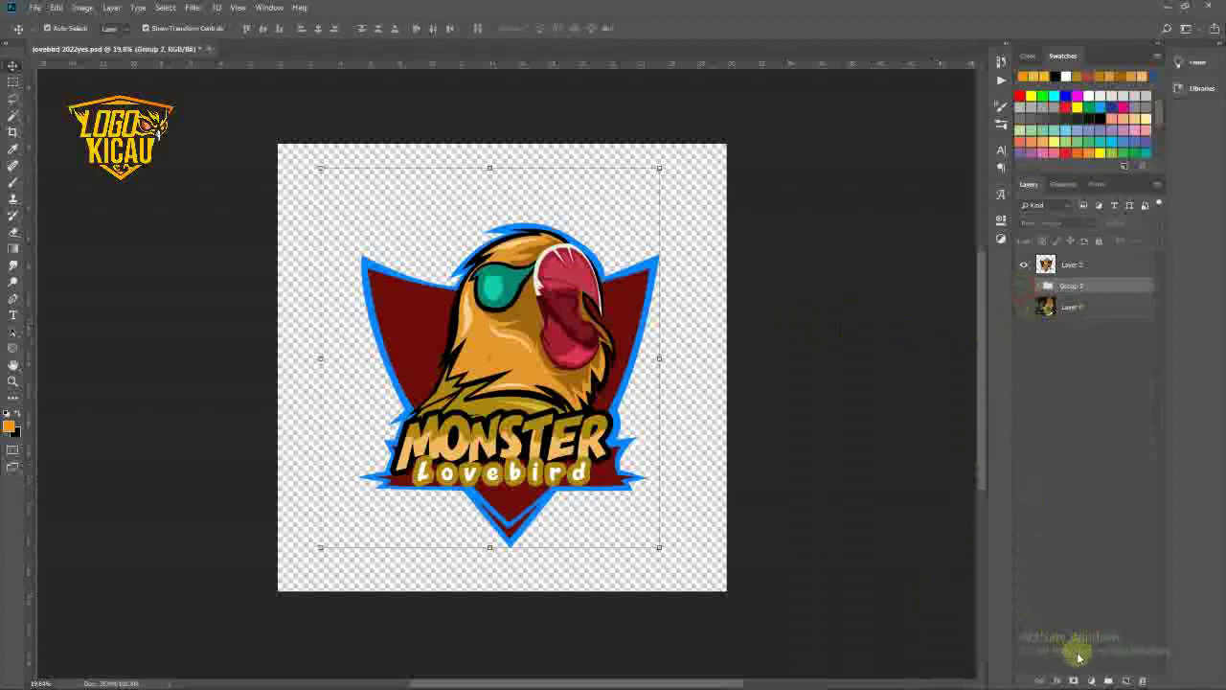
- Add an orange Solid Color fill layer behind the logo
click(1091, 681)
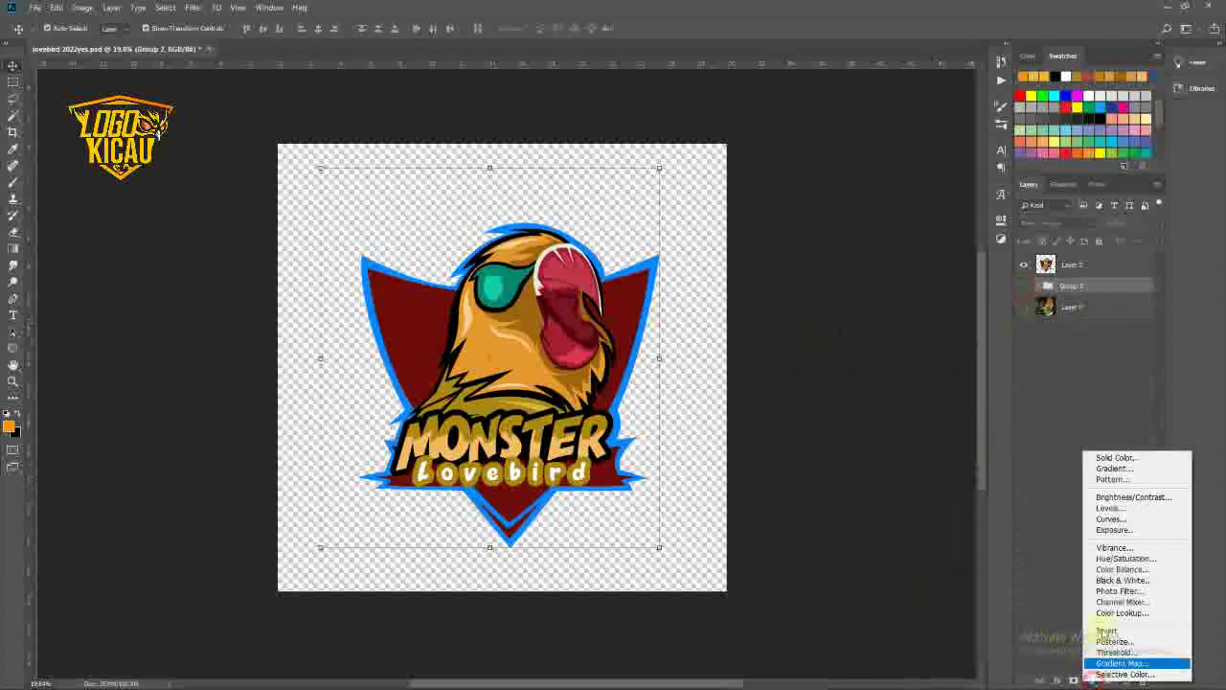
click(1114, 457)
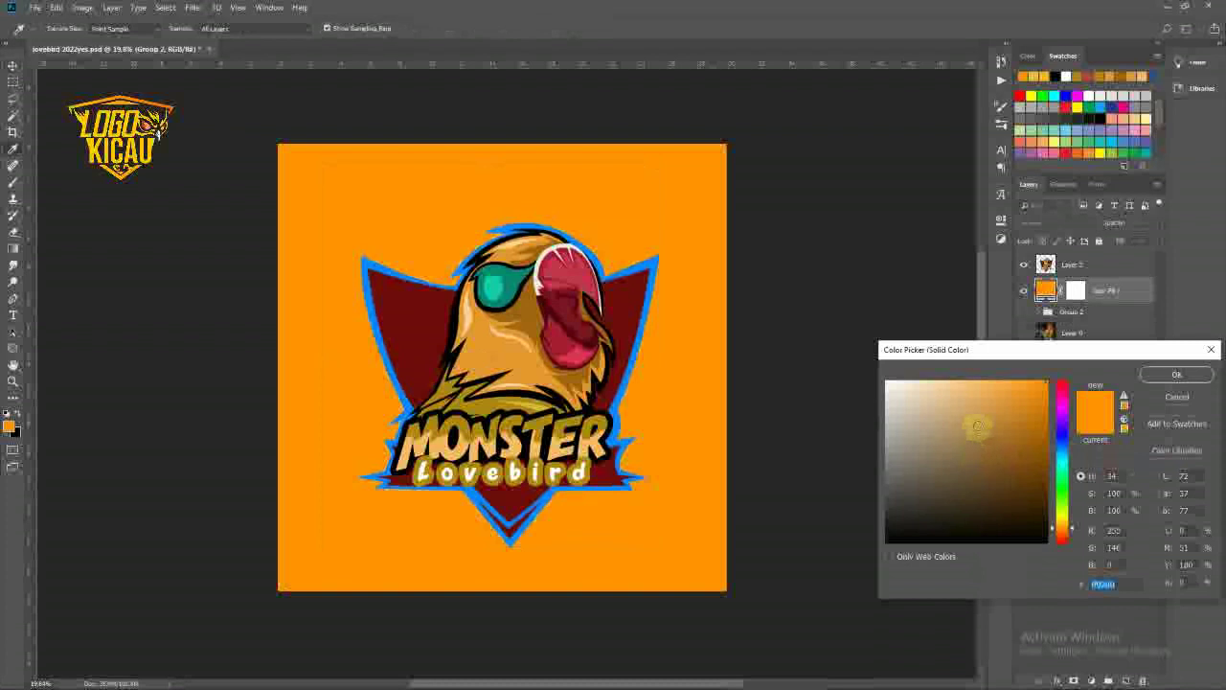
click(1176, 374)
- Nudge the merged logo layer slightly with the Move tool
key(v)
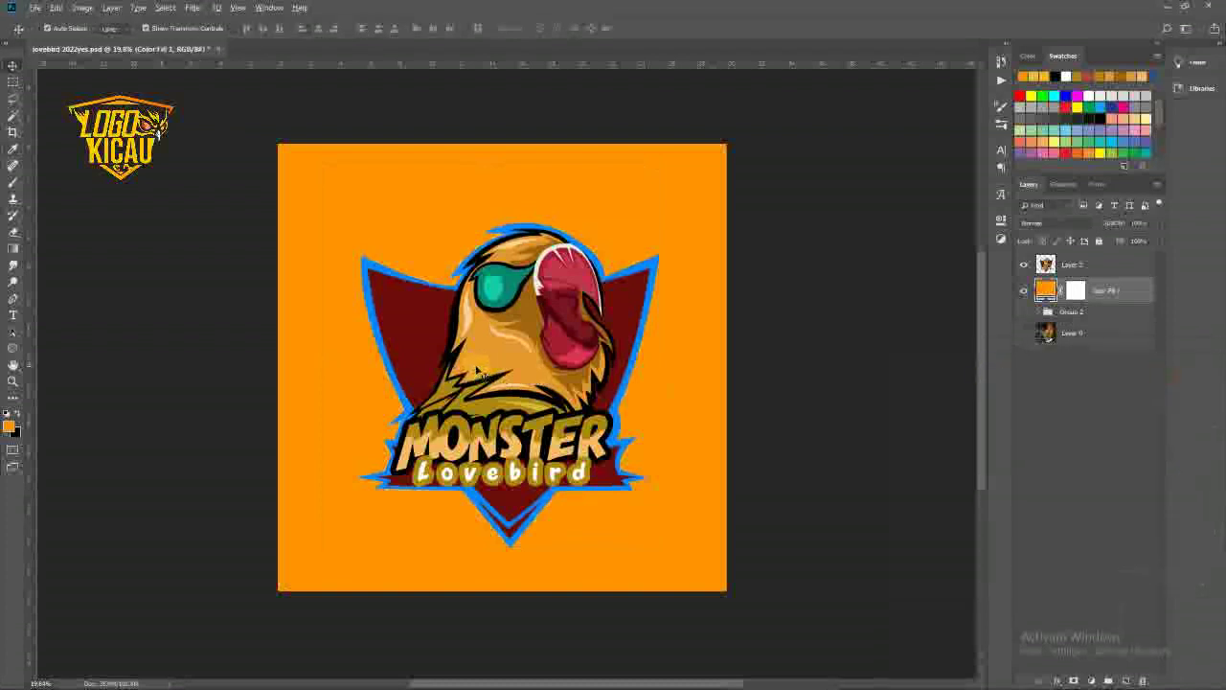
scroll(560, 383, down, 2)
scroll(561, 381, up, 1)
drag(533, 360, 525, 359)
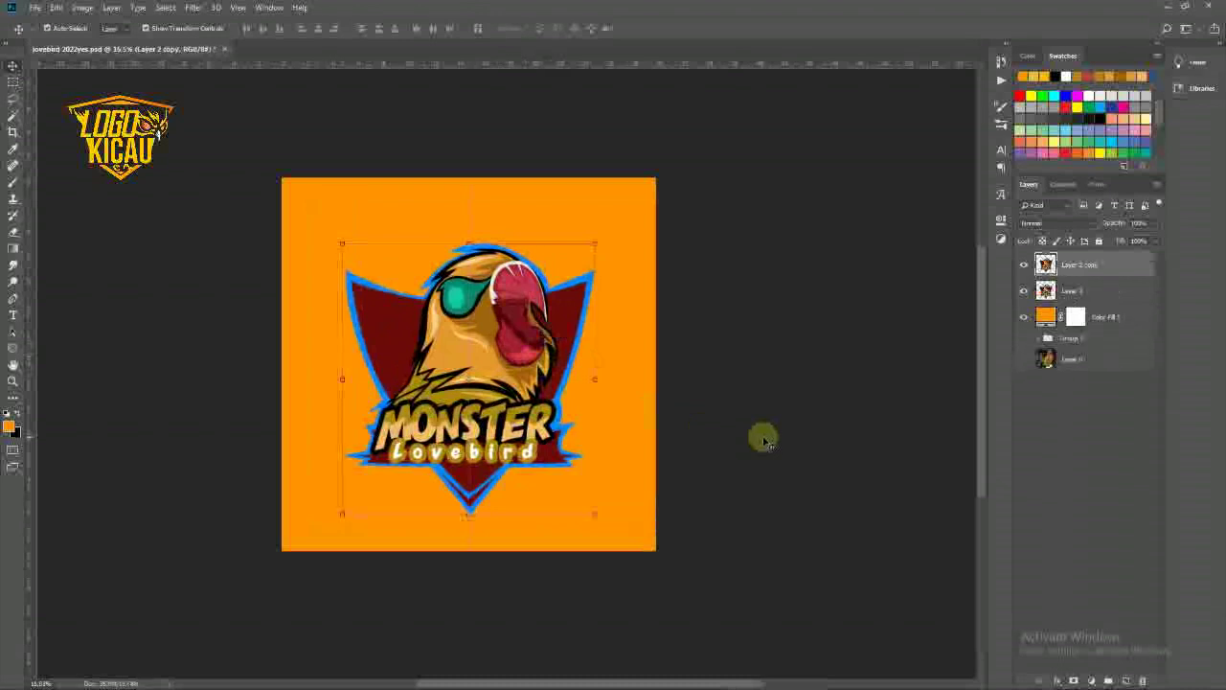
- Duplicate the merged logo and enlarge the lower copy across the canvas
key(ctrl+j)
click(1075, 291)
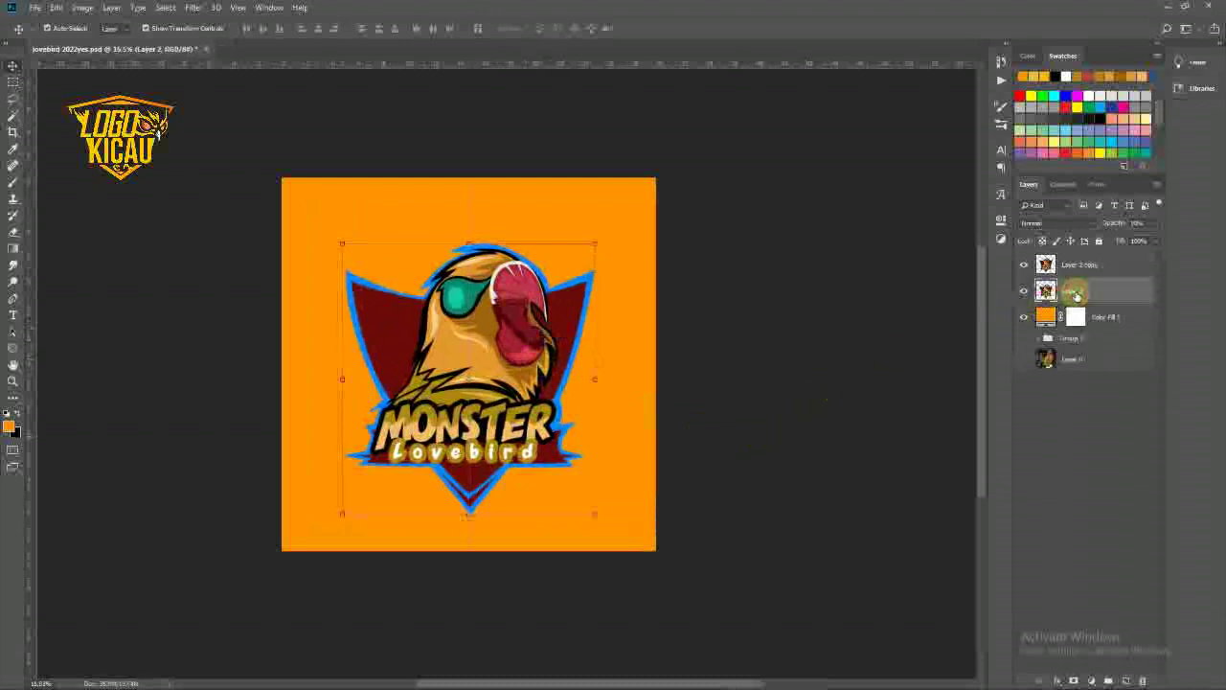
key(ctrl+t)
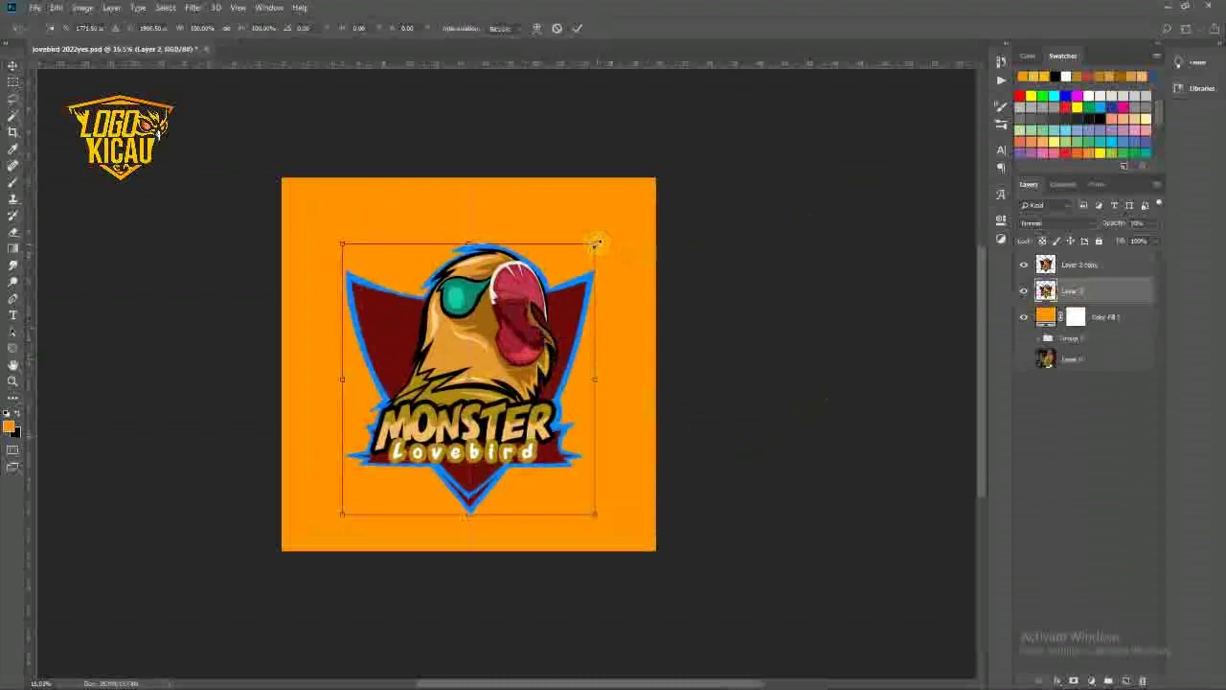
drag(594, 243, 701, 153)
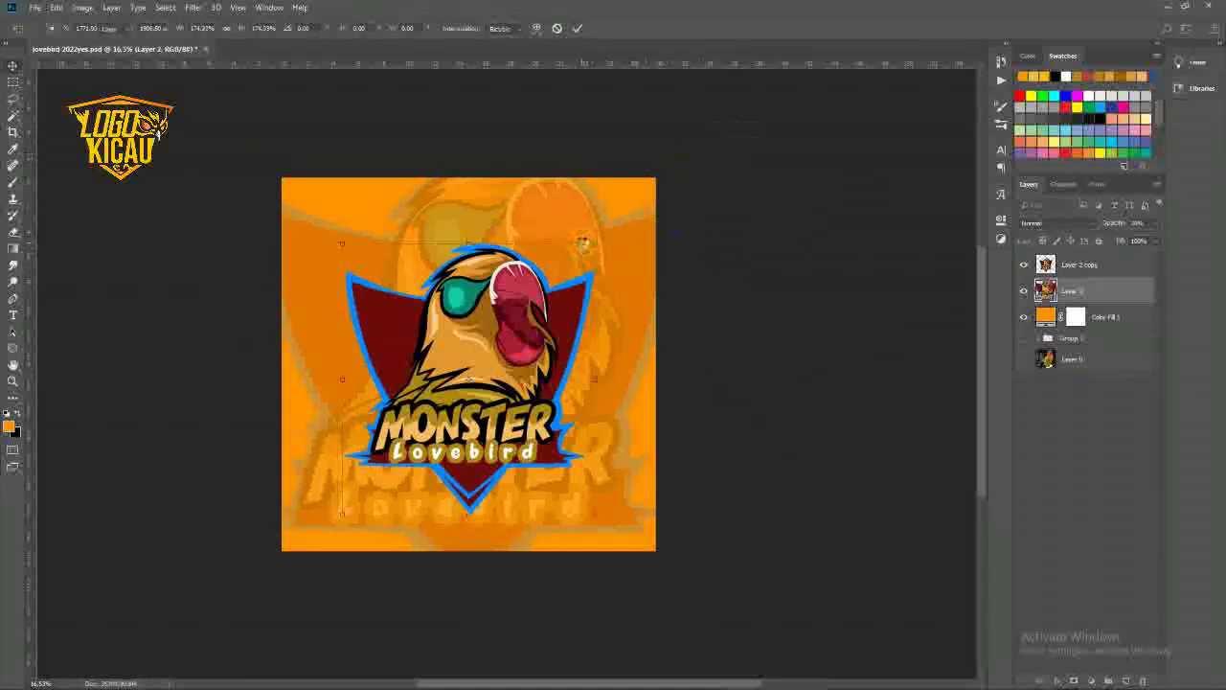
key(Return)
- Shift the enlarged logo copy slightly and clear the layer selection
drag(575, 230, 567, 234)
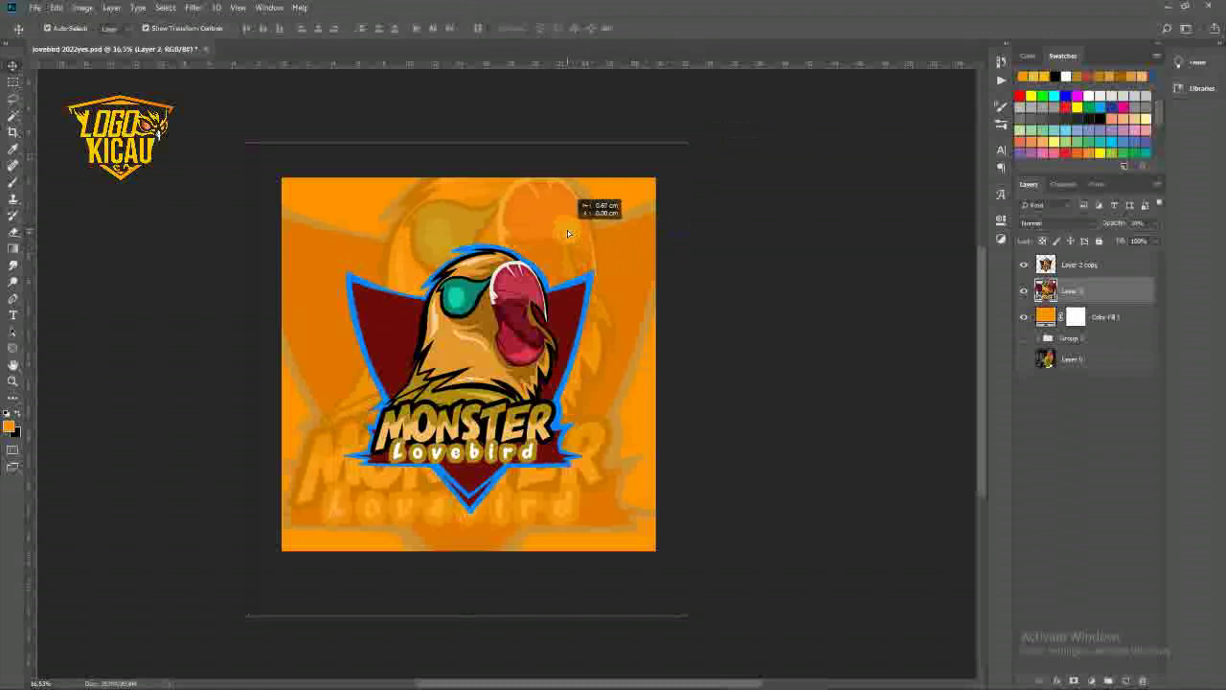
click(799, 416)
scroll(619, 418, down, 1)
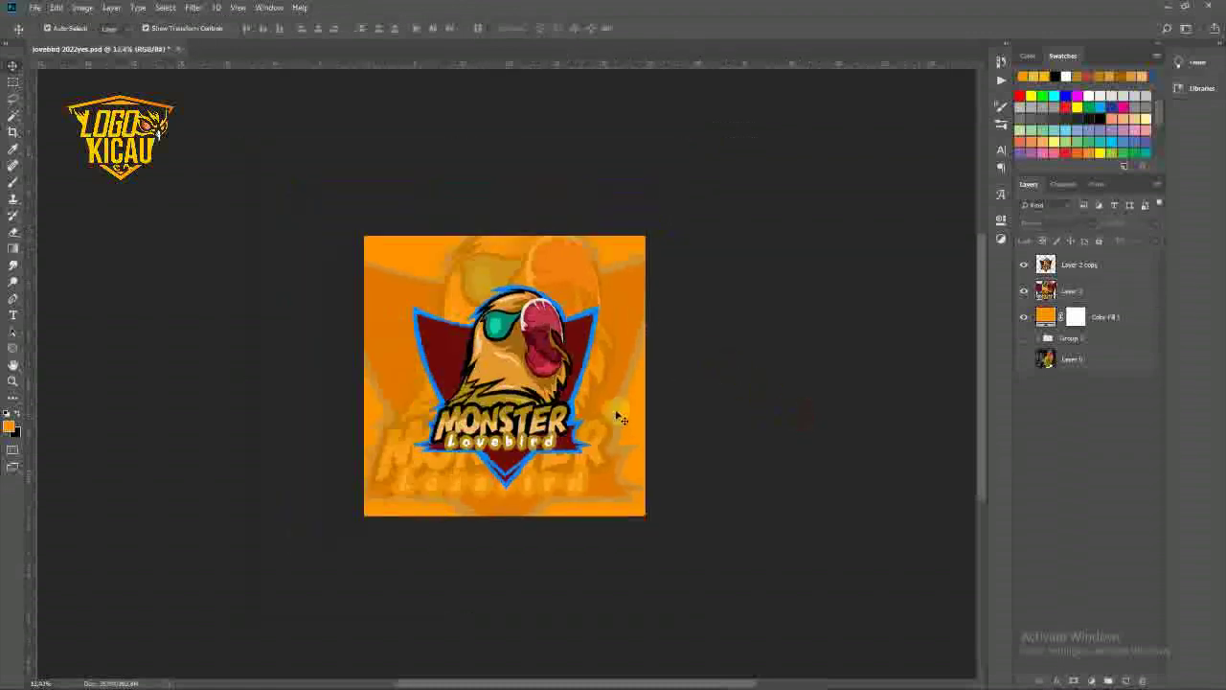
scroll(619, 418, up, 1)
scroll(619, 418, up, 1)
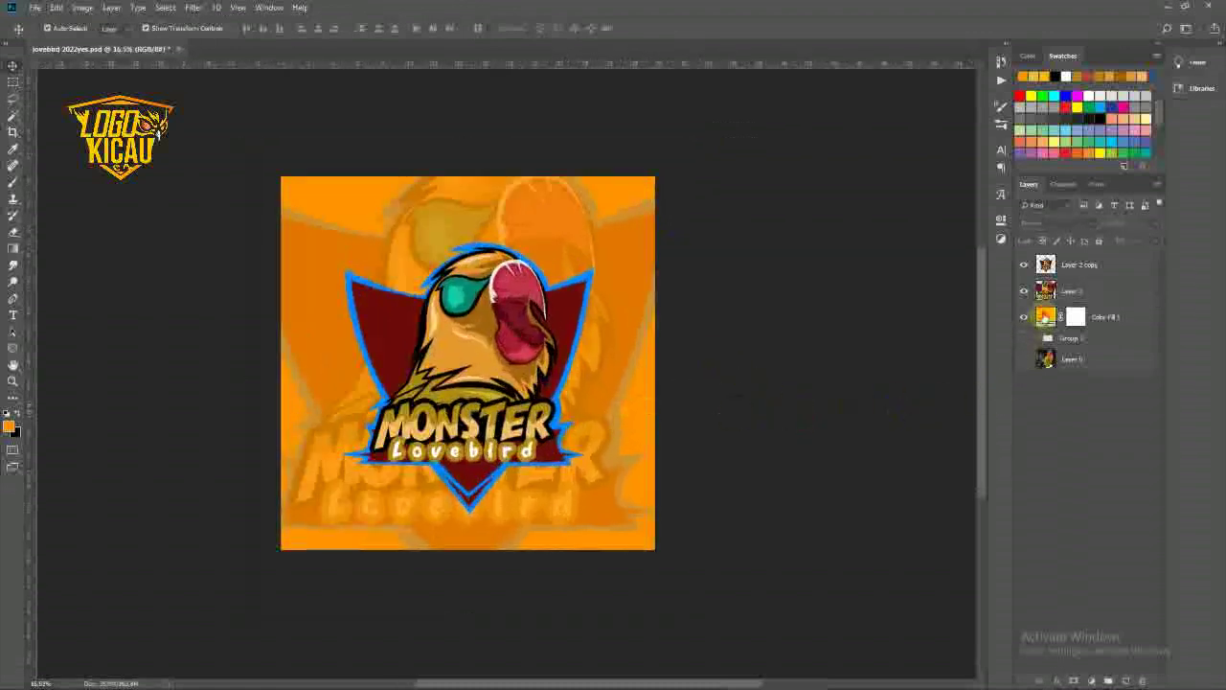
- Preview brown and beige background colours, then cancel the fill colour change
double_click(1046, 318)
click(988, 450)
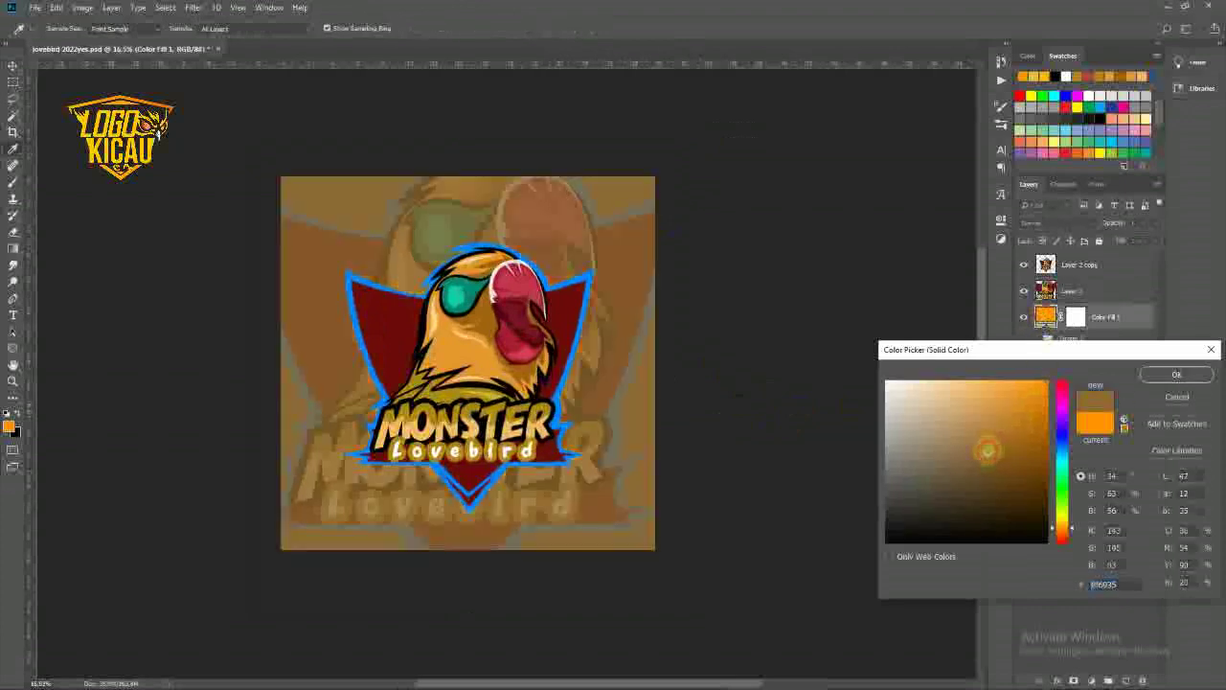
click(902, 396)
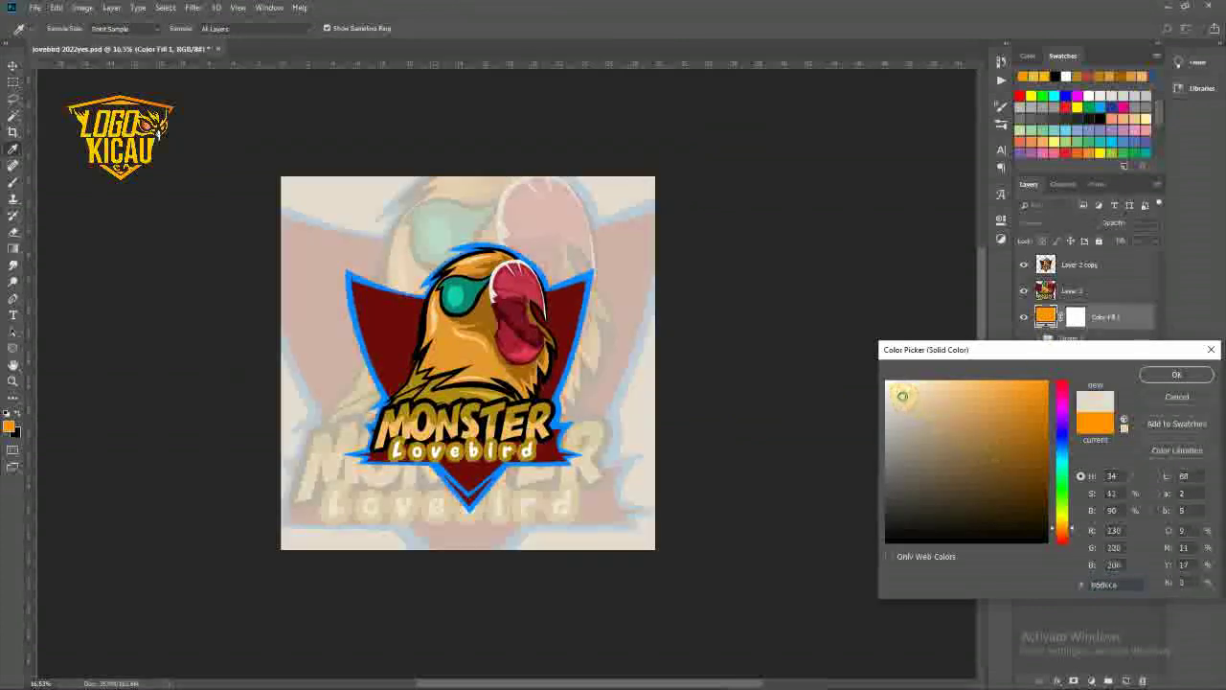
mouse_move(901, 395)
mouse_down()
mouse_move(898, 508)
mouse_move(899, 370)
mouse_up()
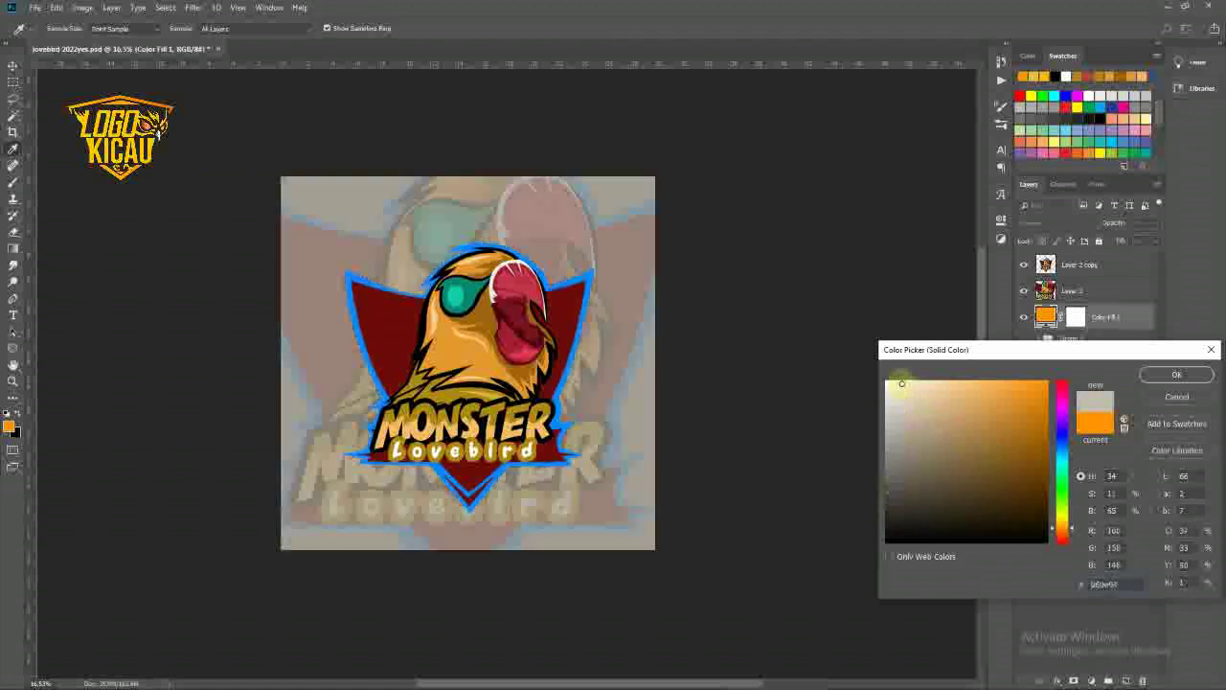
click(1171, 402)
key(v)
click(824, 392)
scroll(532, 389, down, 1)
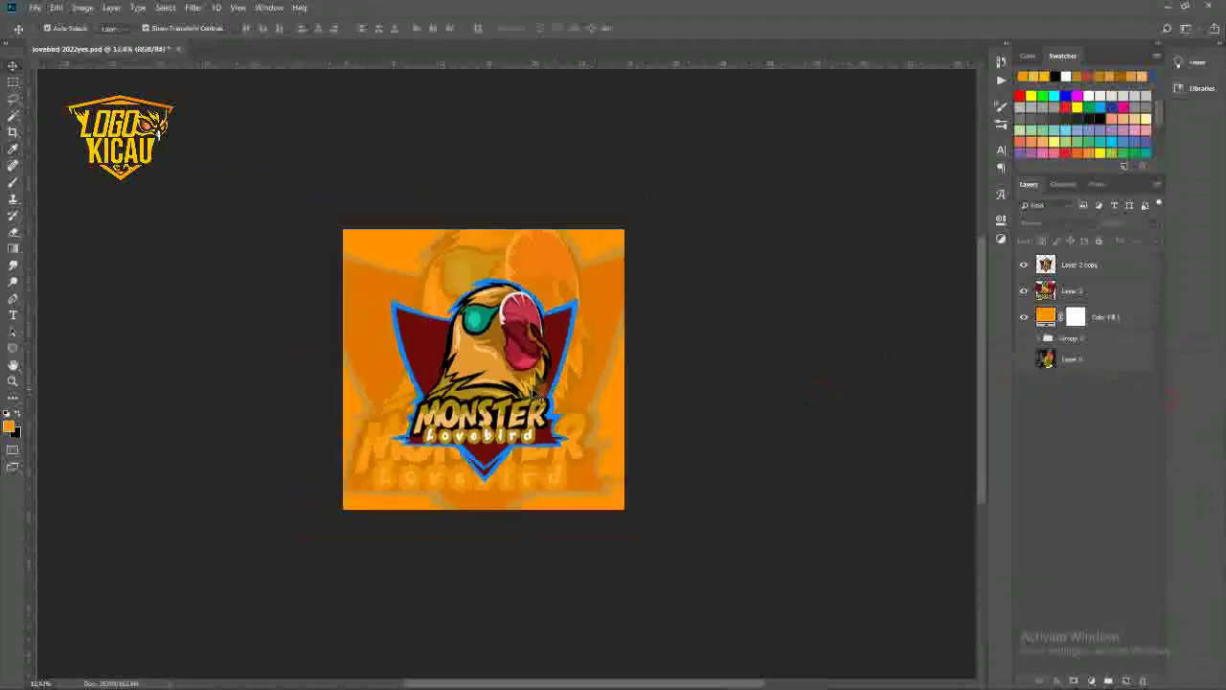
scroll(536, 388, up, 1)
- Set the Color Fill 1 layer to a near-white off-white colour
click(1045, 319)
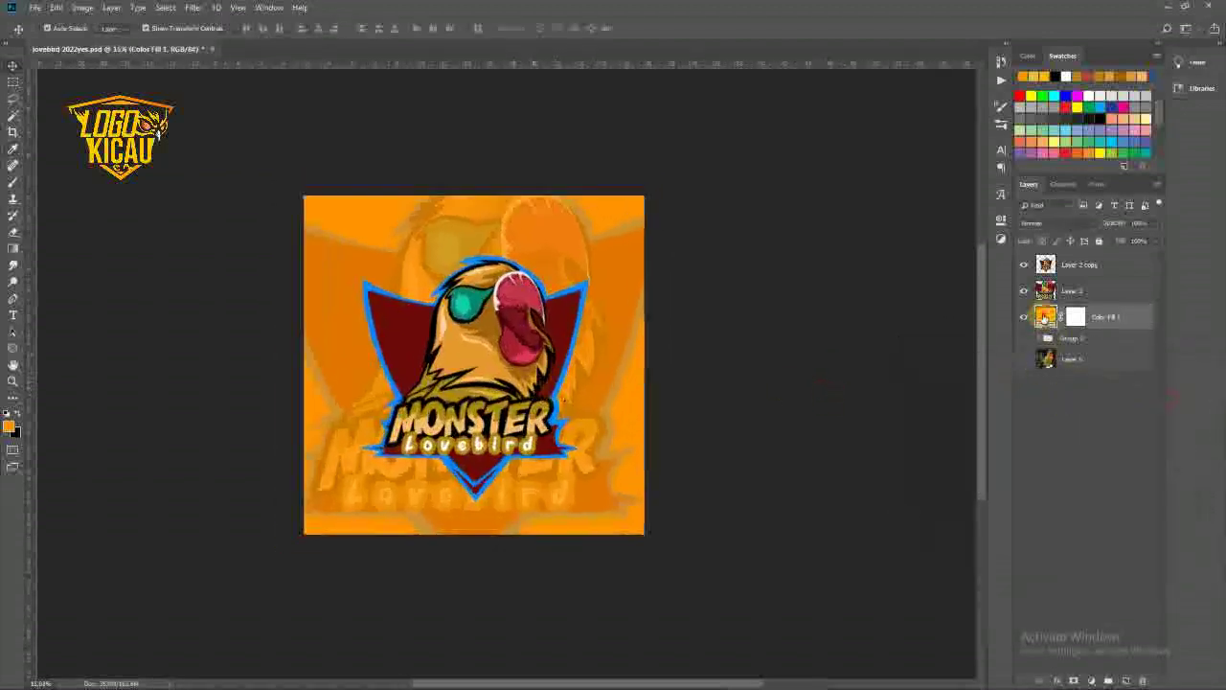
double_click(1045, 319)
click(892, 391)
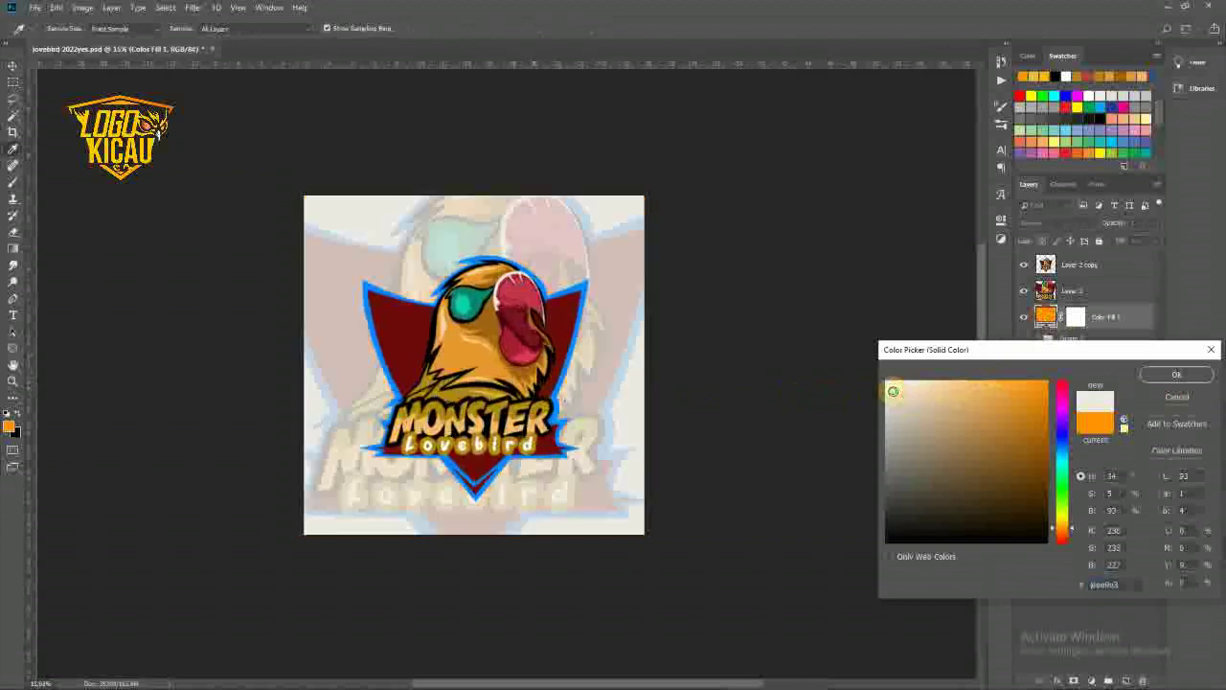
click(1163, 375)
click(811, 391)
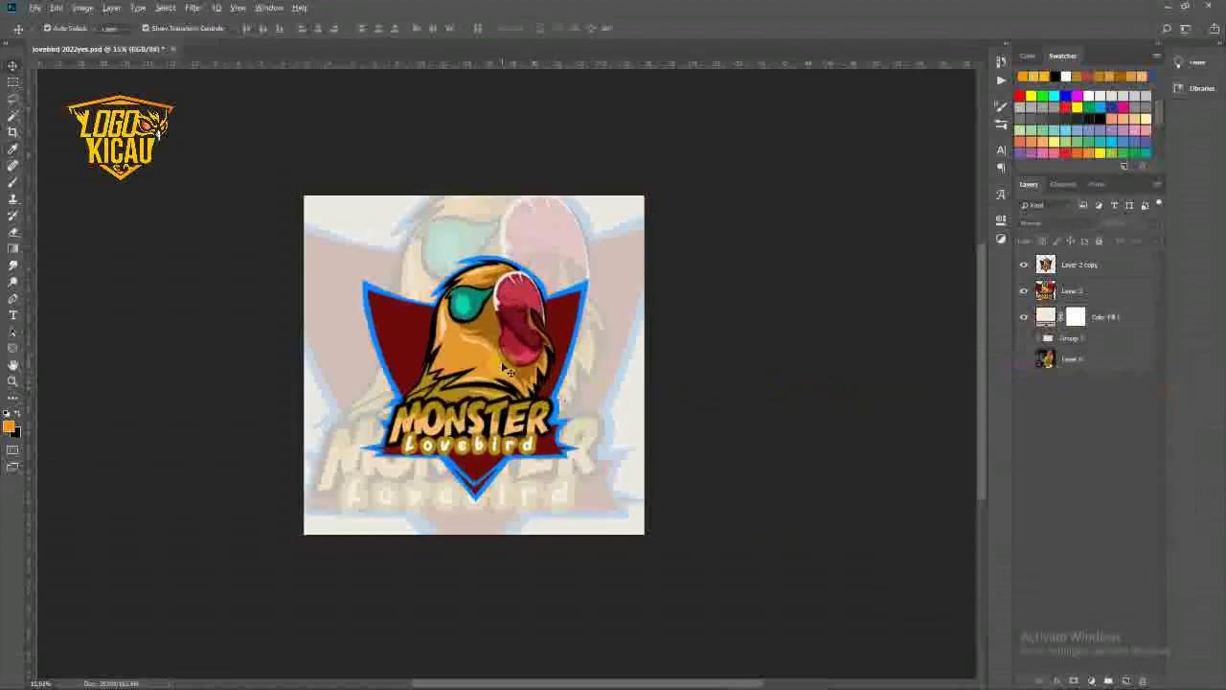
scroll(507, 370, down, 1)
scroll(541, 378, up, 1)
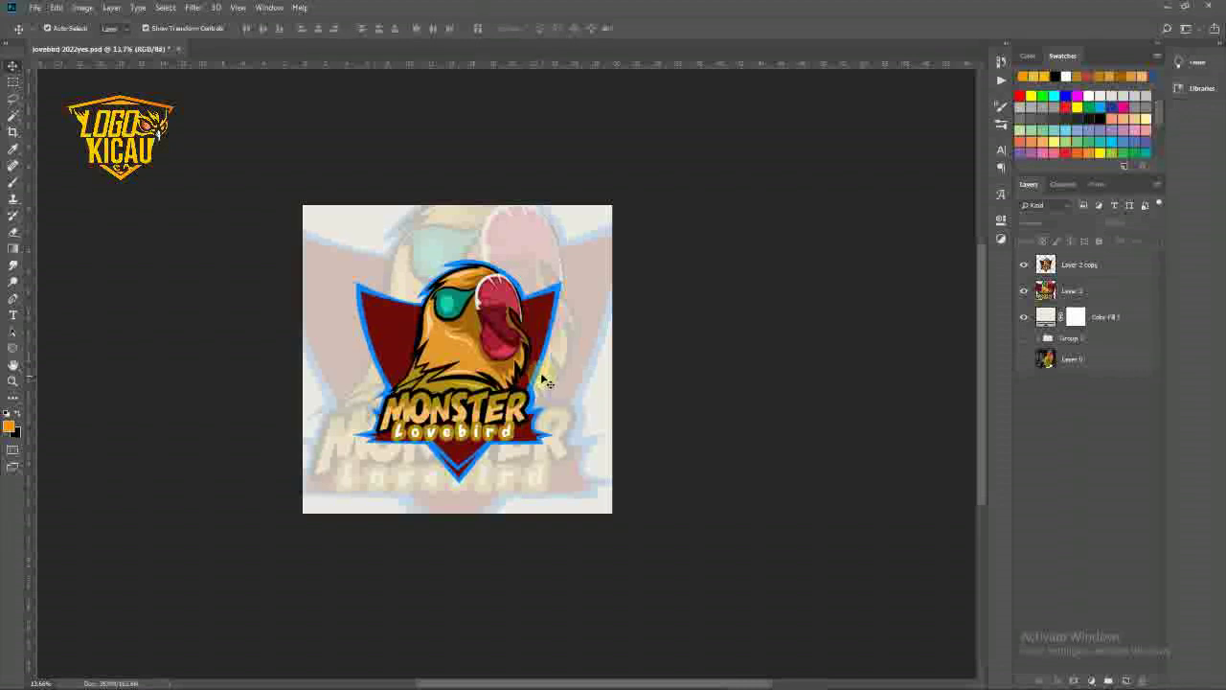
- Select Layer 2, the faded enlarged logo copy, and drag it slightly left
scroll(446, 330, up, 1)
scroll(446, 330, up, 1)
scroll(445, 331, up, 1)
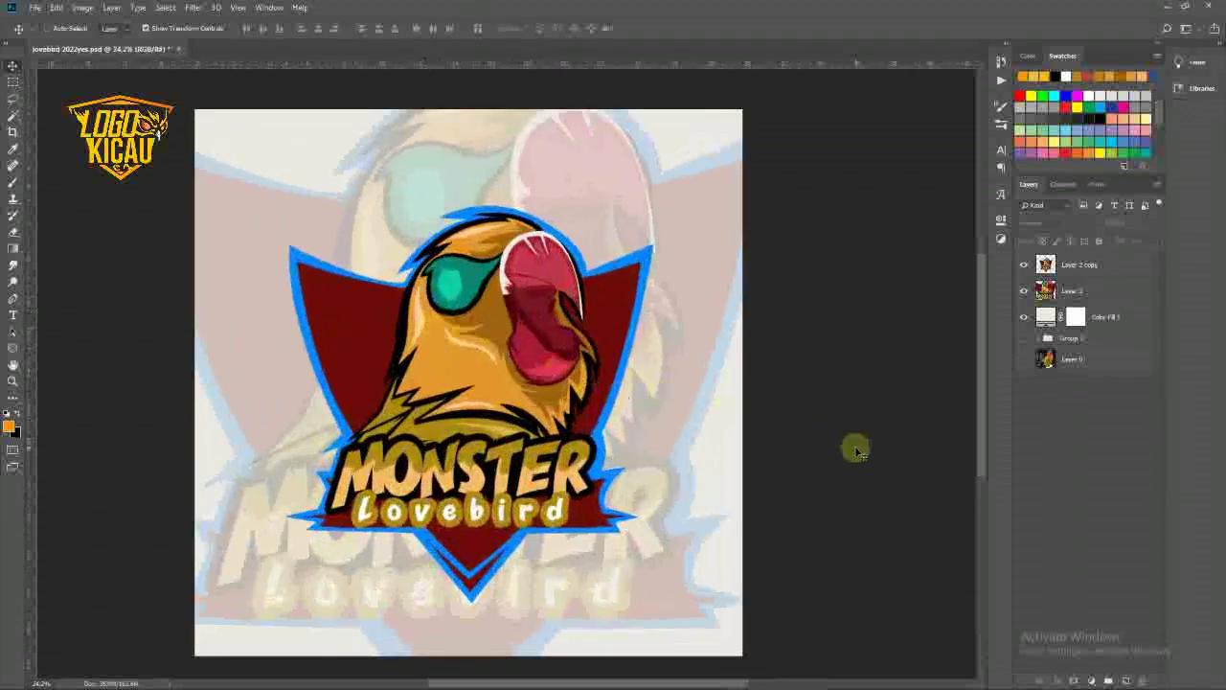
click(856, 451)
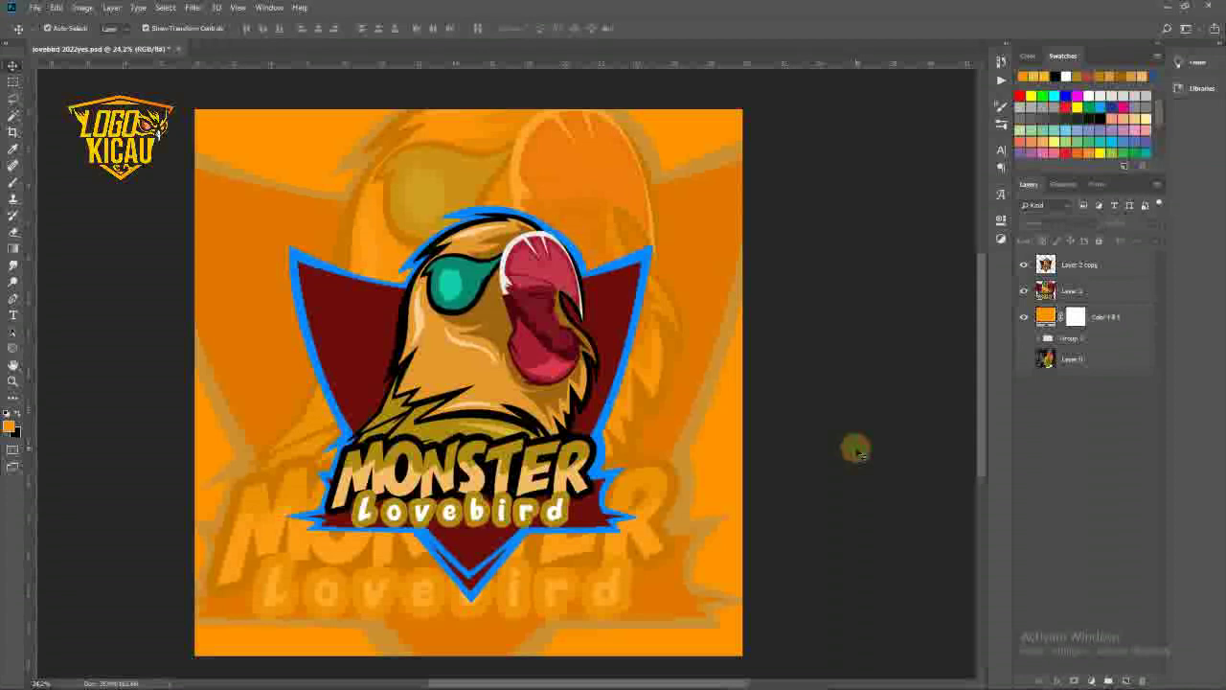
click(567, 177)
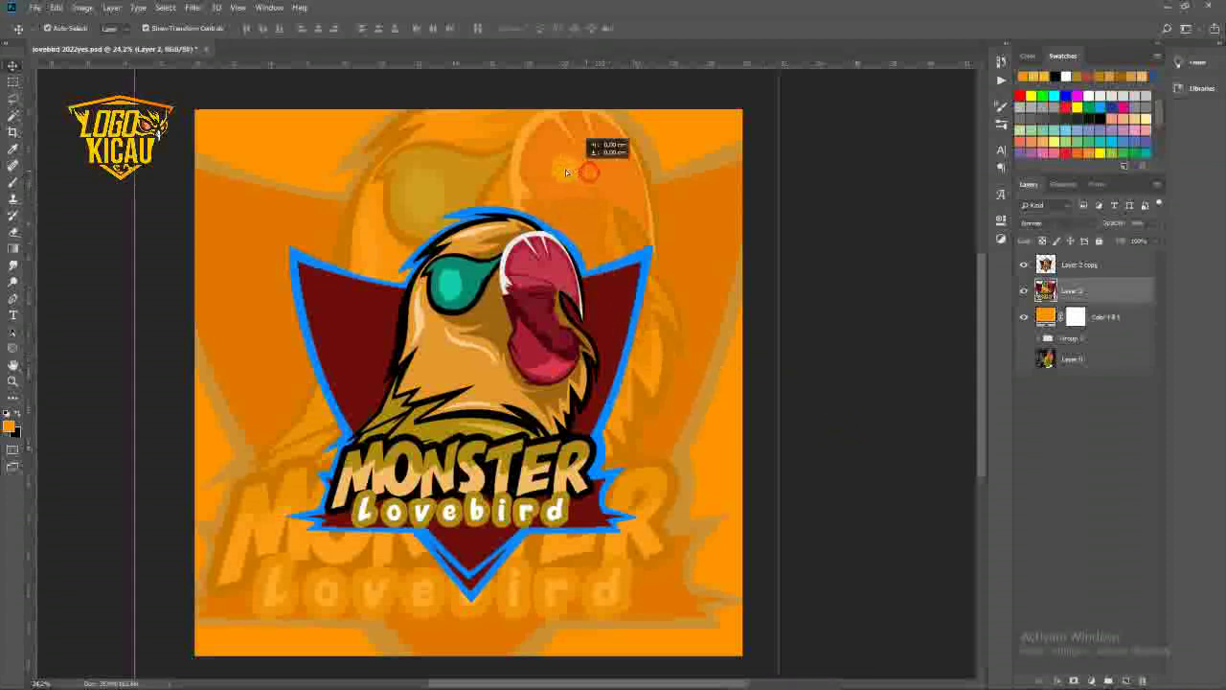
drag(566, 173, 568, 170)
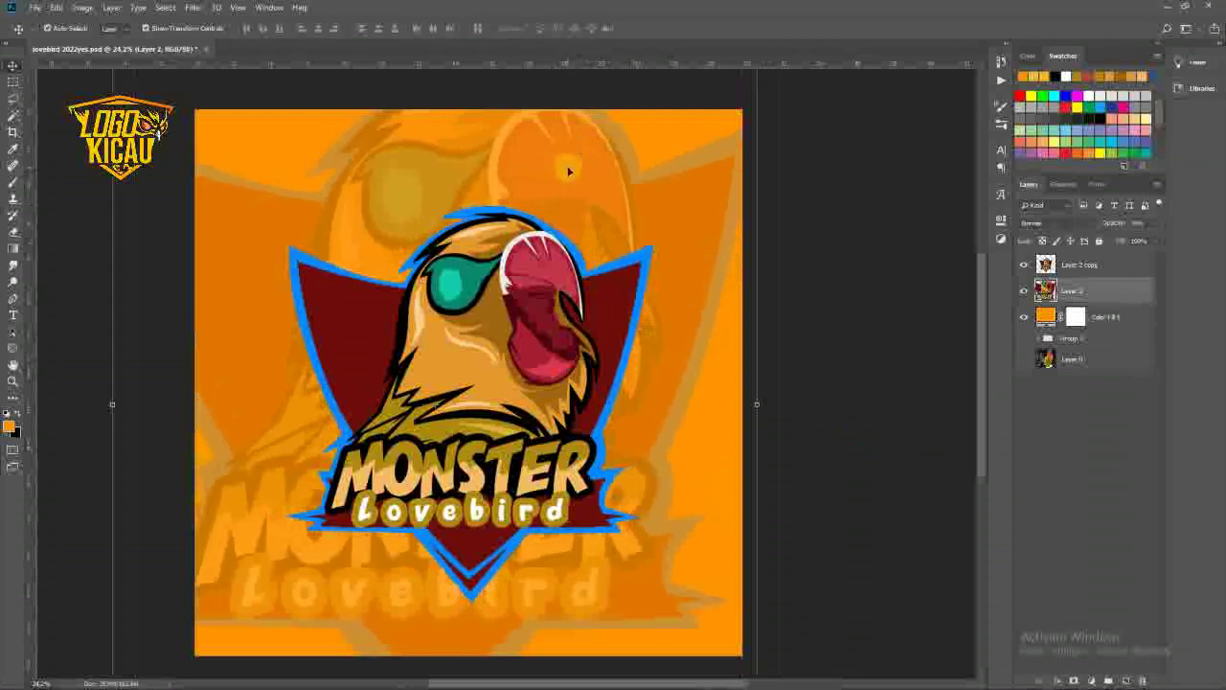